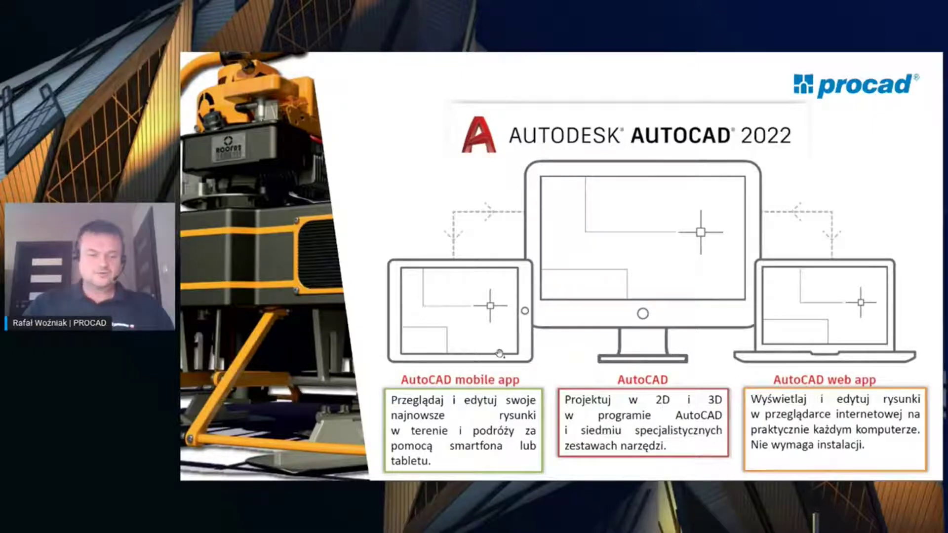
Advance past the AutoCAD toolsets slide, exit full screen, and switch to the AutoCAD 2022 window.
click(548, 272)
key(Escape)
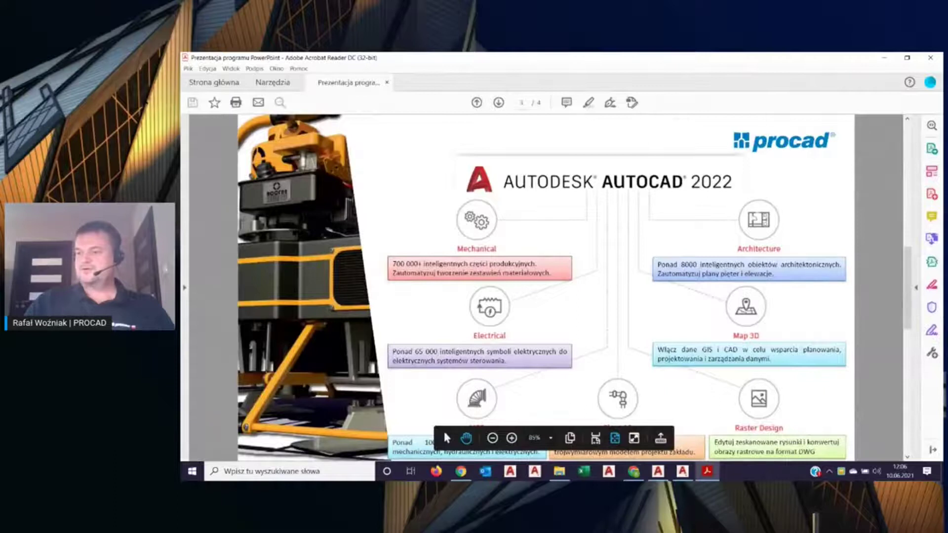
key(alt+Tab)
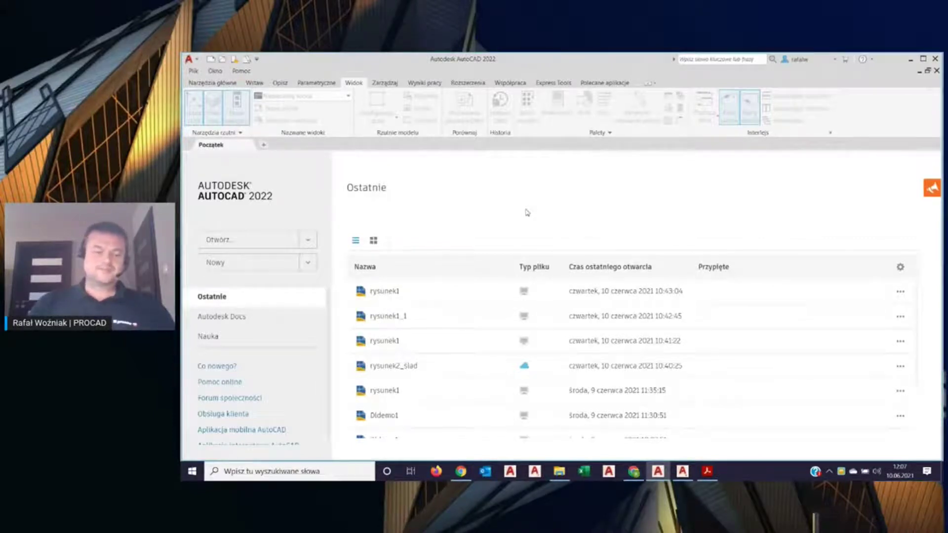
click(310, 240)
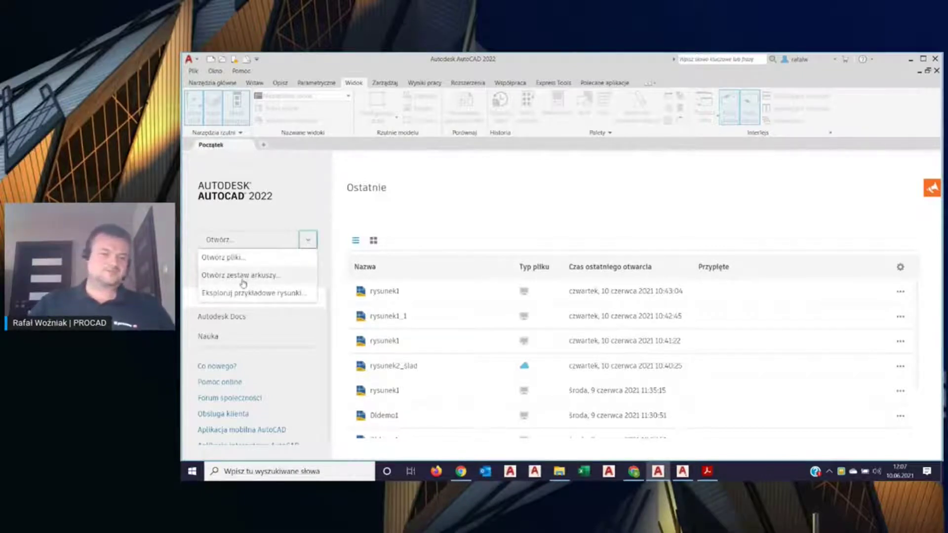
click(310, 239)
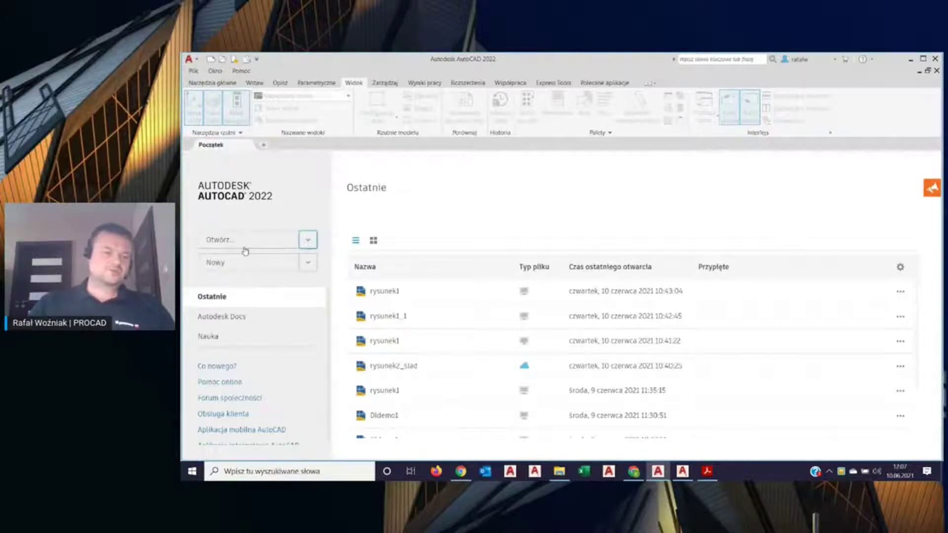
click(308, 263)
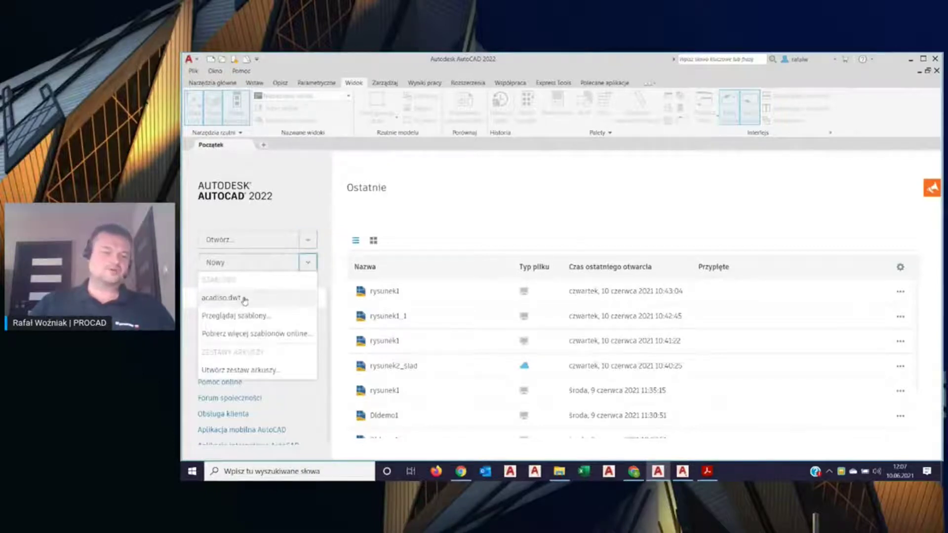
click(492, 223)
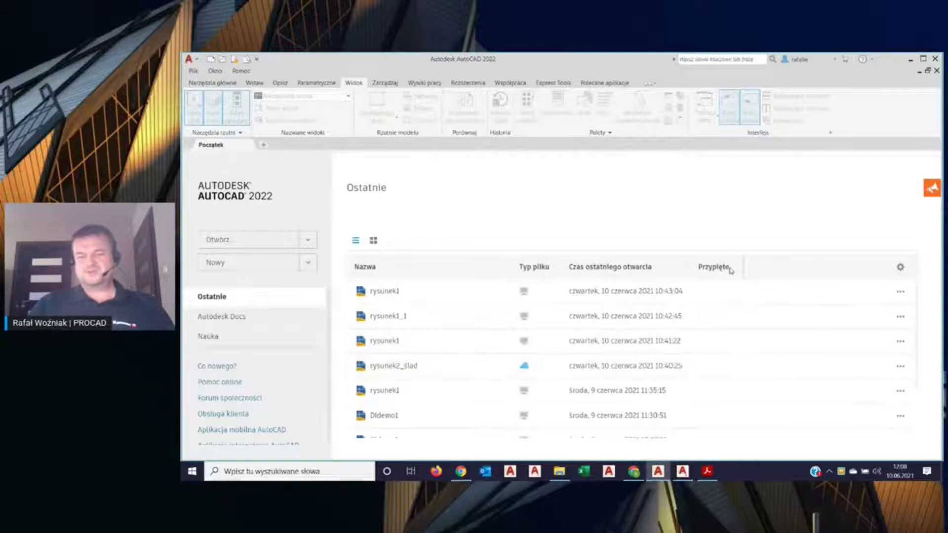
mouse_move(704, 368)
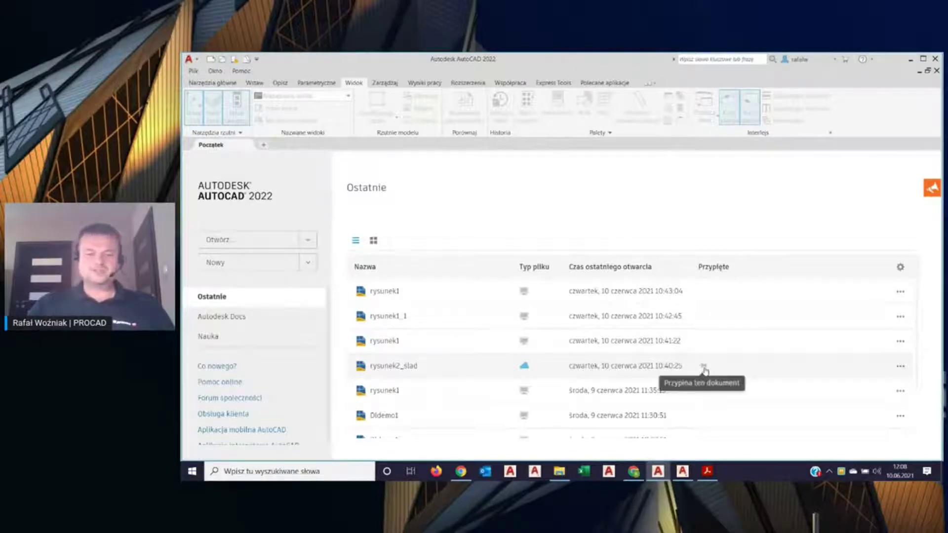
Pin rysunek2_ślad in the recent drawings list and show rysunek1_1's open options.
click(703, 367)
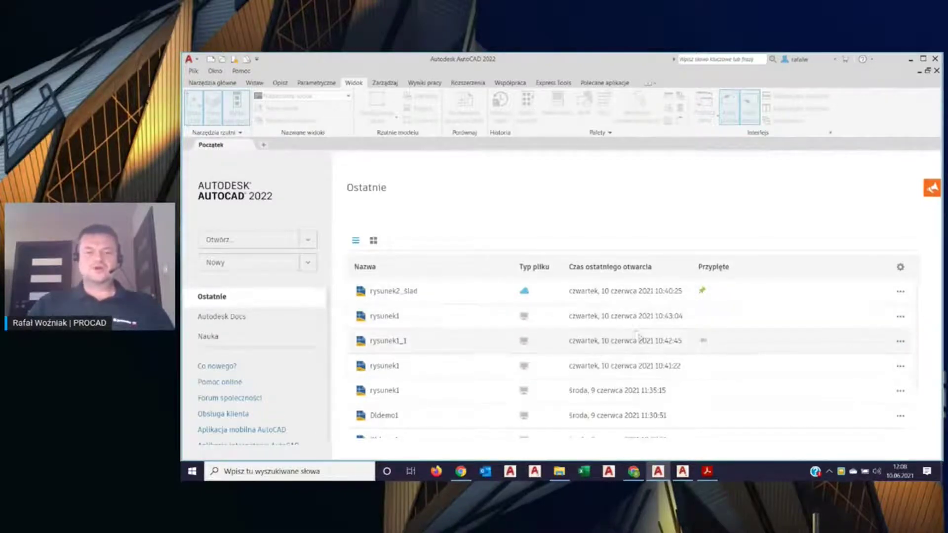
click(900, 342)
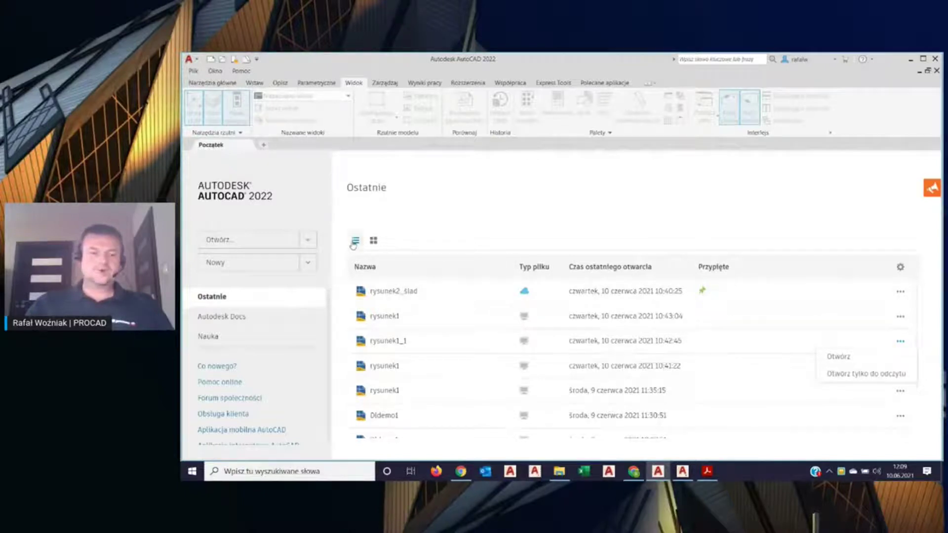
Switch the recent drawings to thumbnail view and scroll through them.
click(375, 241)
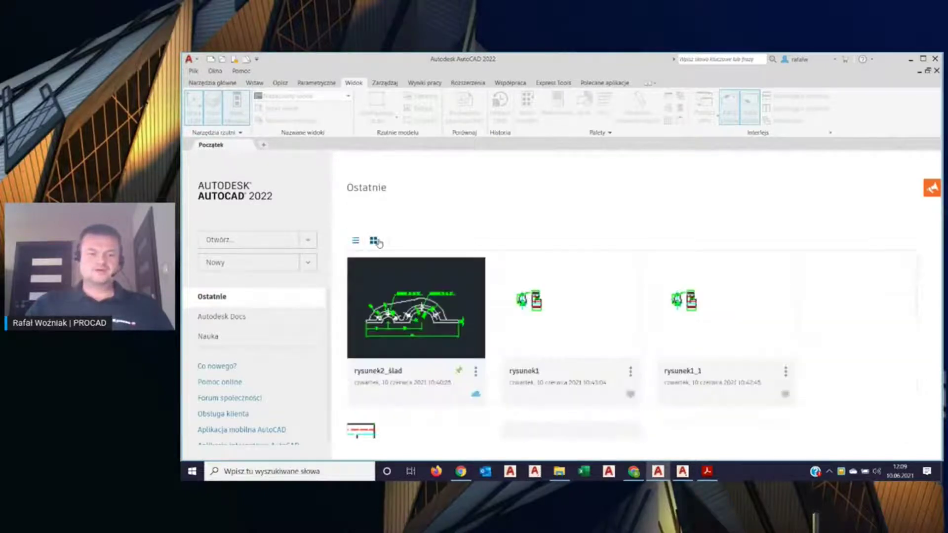
scroll(570, 353, down, 2)
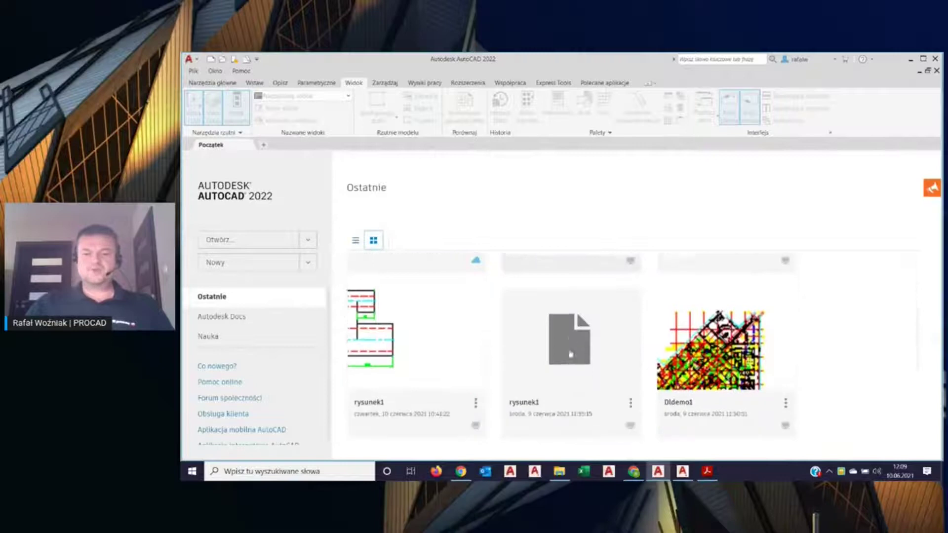
scroll(570, 354, up, 3)
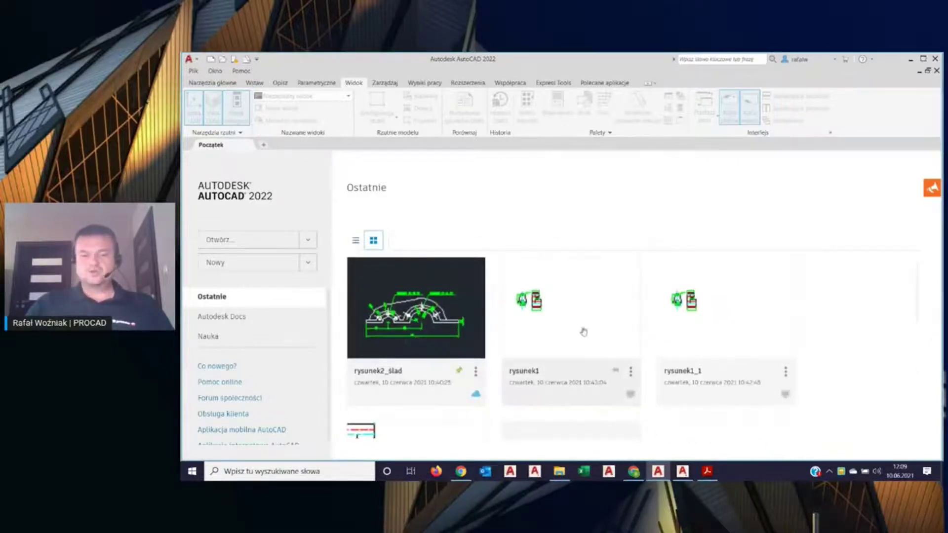
scroll(590, 344, down, 2)
scroll(591, 343, down, 2)
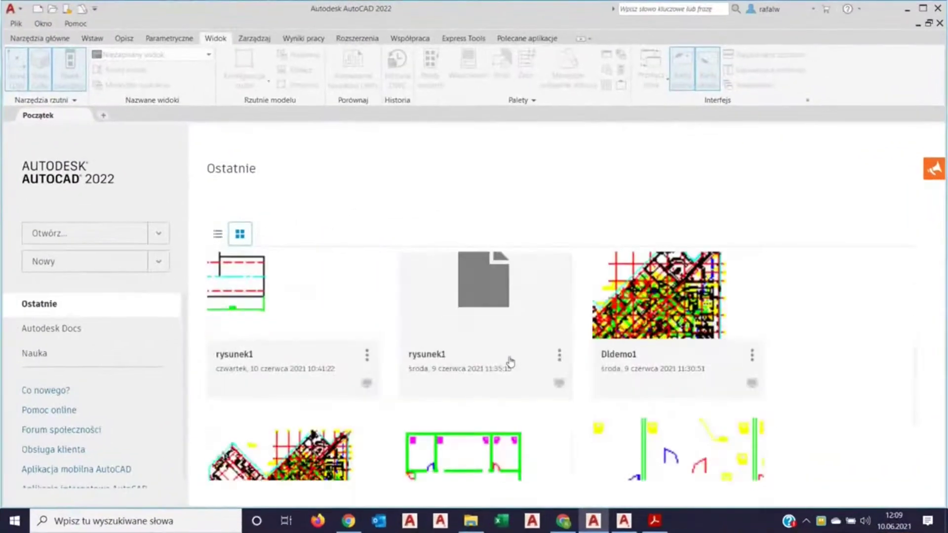
scroll(510, 362, down, 2)
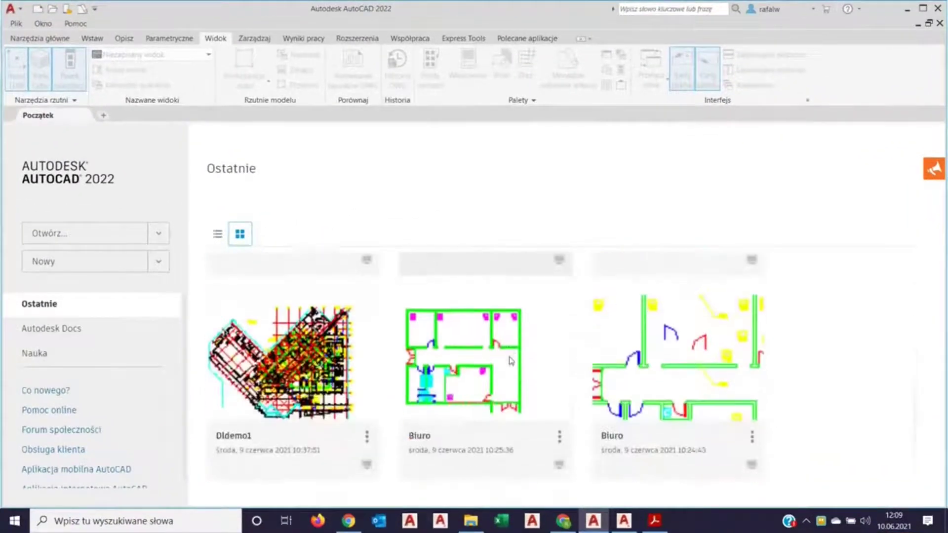
scroll(509, 361, up, 5)
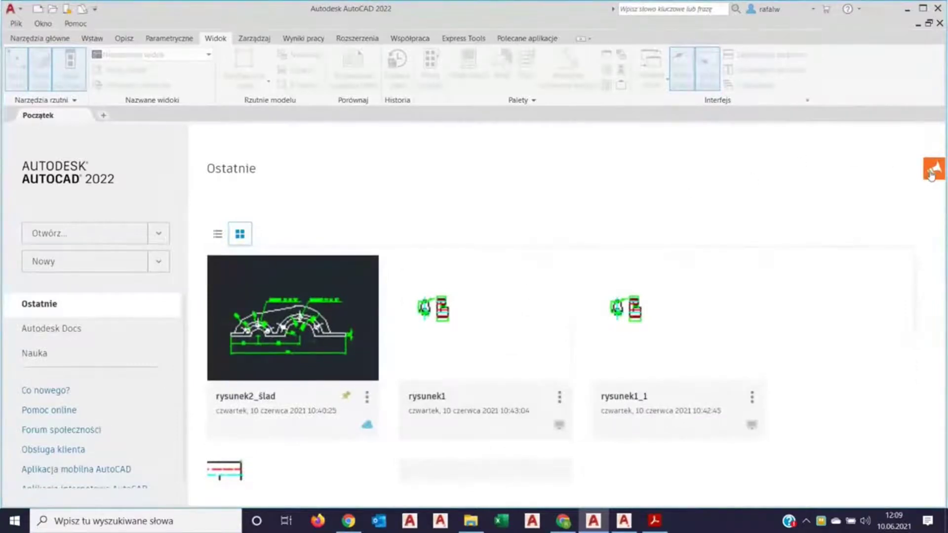
Open the Announcements panel and scroll through its list.
click(933, 175)
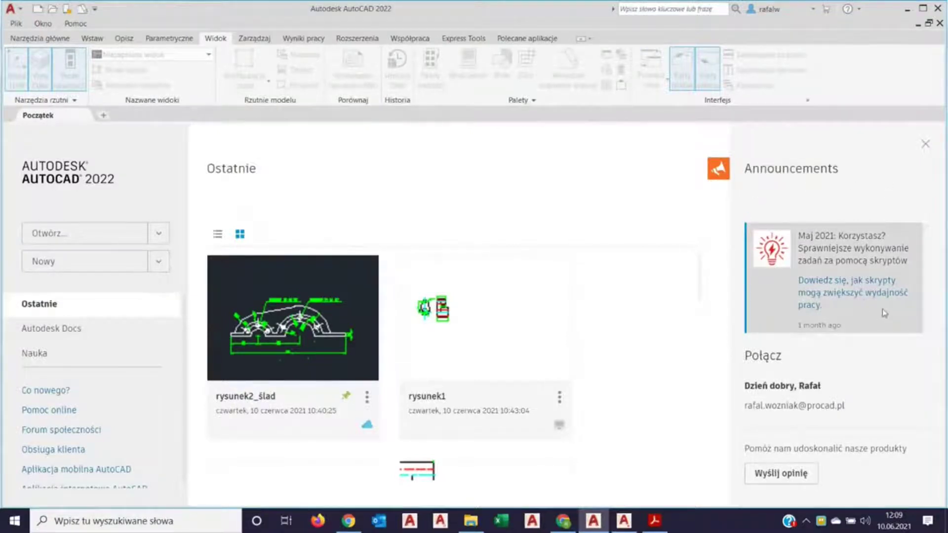
scroll(889, 306, down, 3)
scroll(889, 306, down, 3)
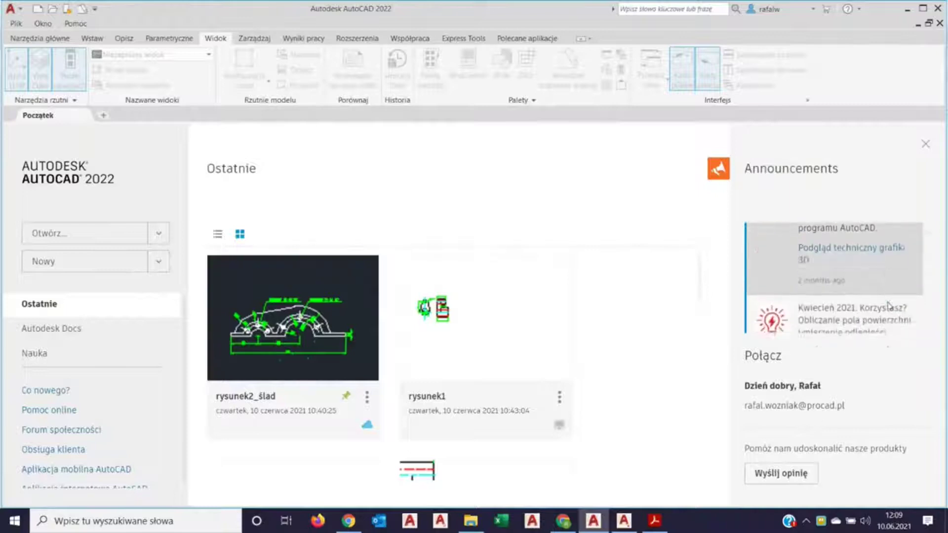
scroll(889, 306, down, 2)
scroll(888, 306, down, 2)
scroll(888, 304, down, 2)
scroll(888, 303, down, 2)
scroll(888, 303, up, 2)
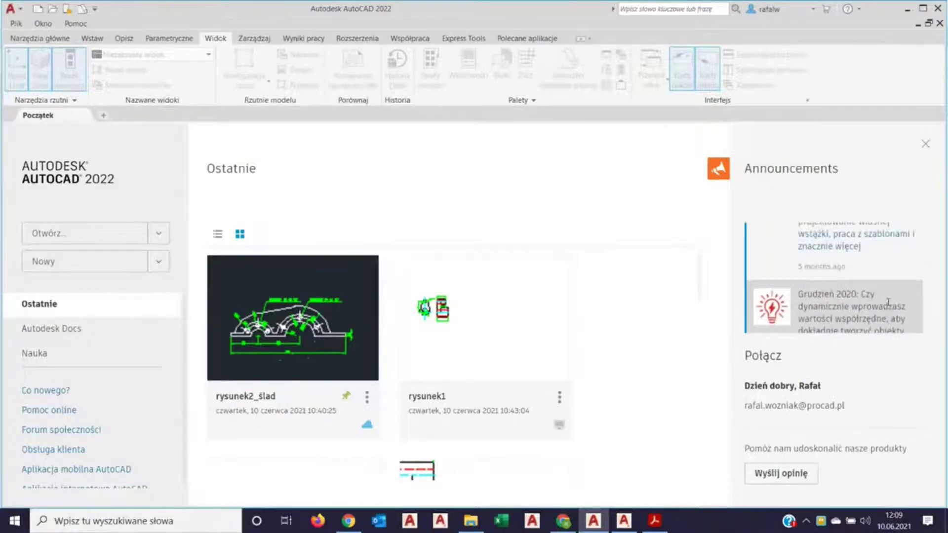
scroll(888, 303, down, 1)
scroll(888, 302, down, 2)
scroll(888, 296, down, 2)
scroll(879, 289, down, 2)
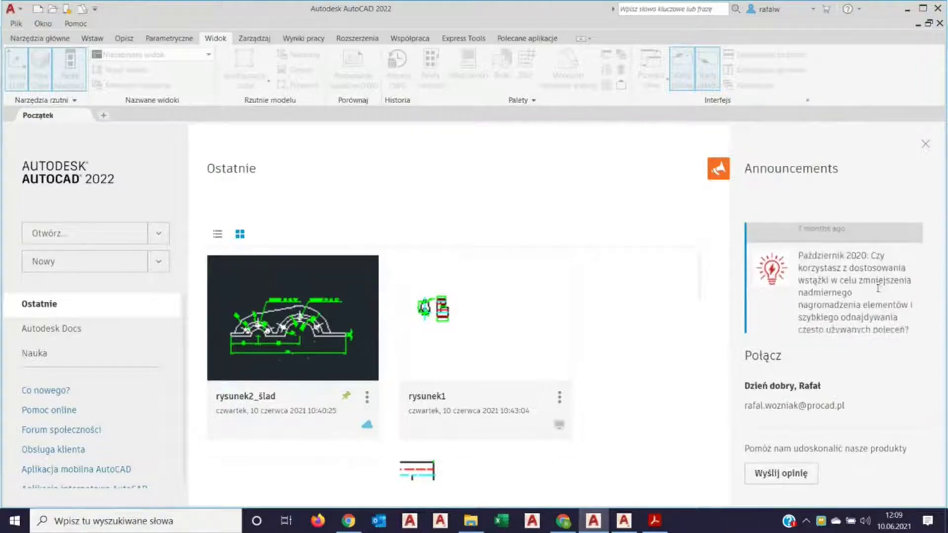
scroll(879, 291, down, 2)
scroll(874, 301, down, 1)
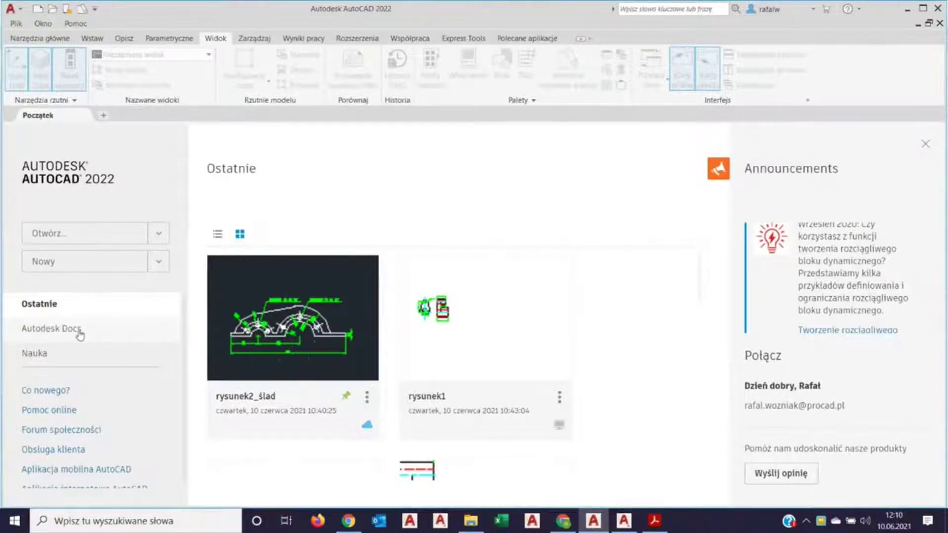
Open the Autodesk Docs section, which reports the document management service as unavailable.
click(61, 334)
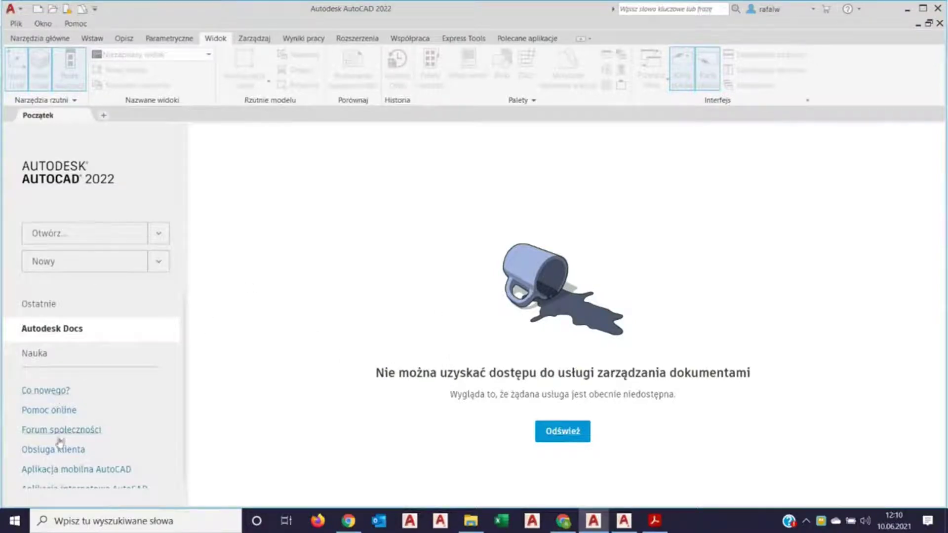
scroll(69, 477, down, 1)
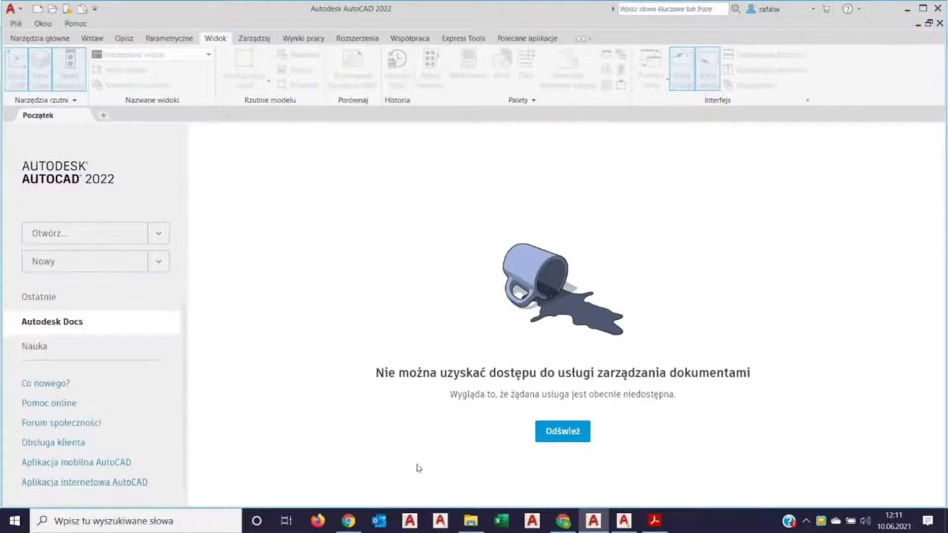
Launch AutoCAD Web maximized, open the NetCafe_2021 folder, then return to desktop AutoCAD.
click(104, 486)
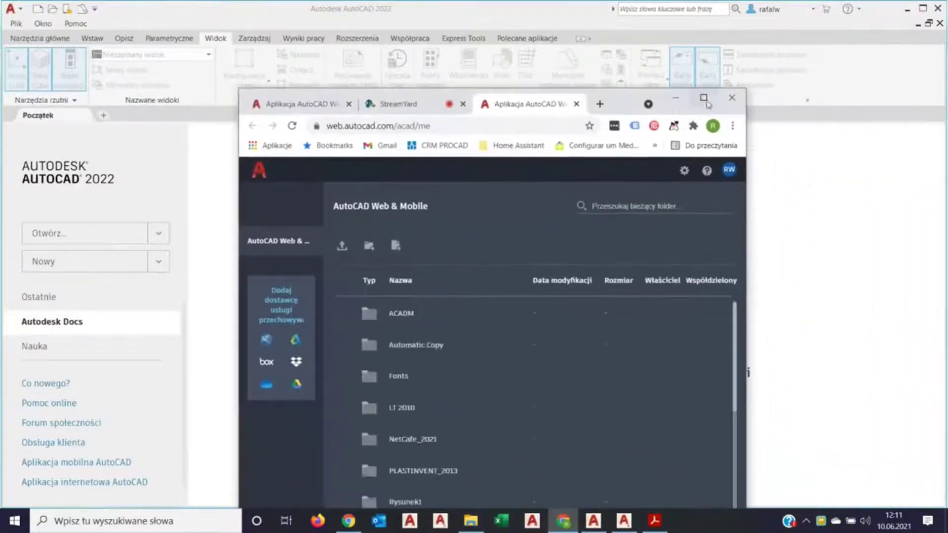
click(703, 98)
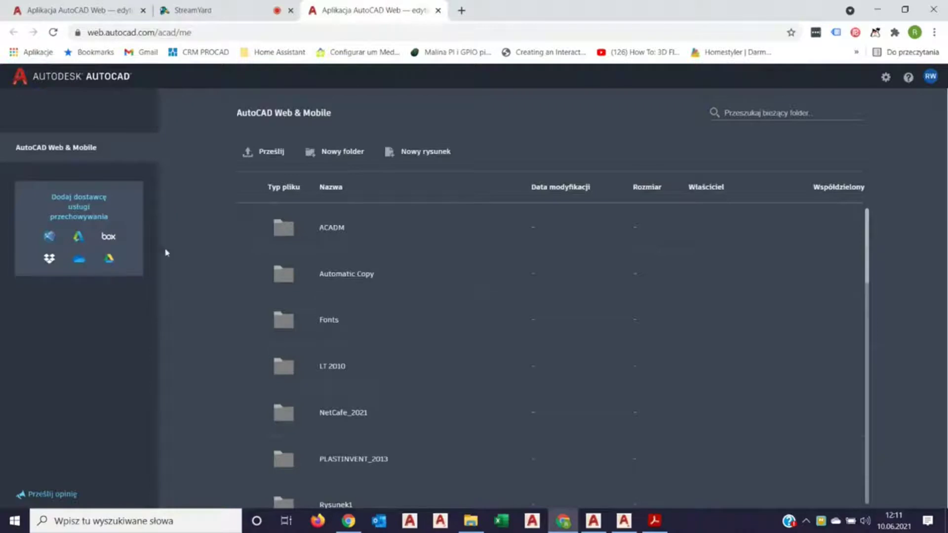
scroll(365, 363, down, 1)
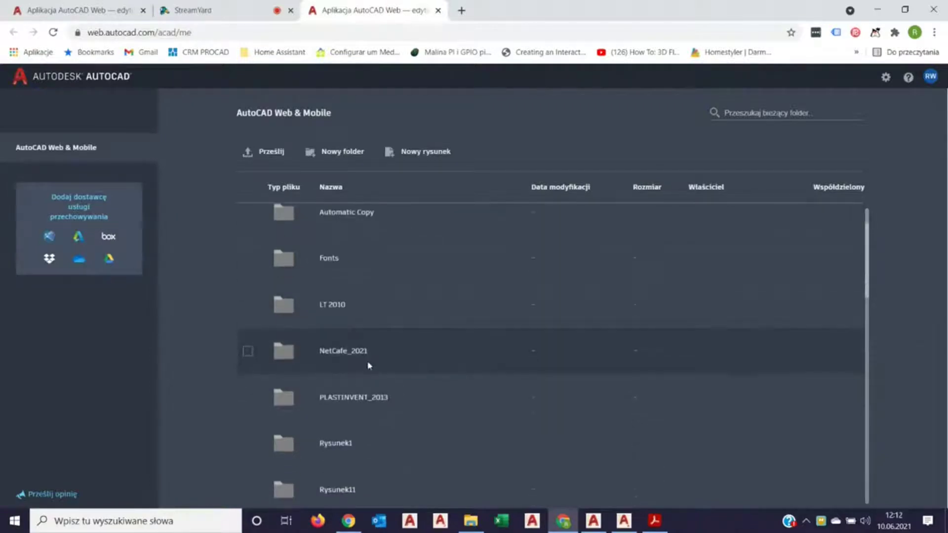
double_click(349, 356)
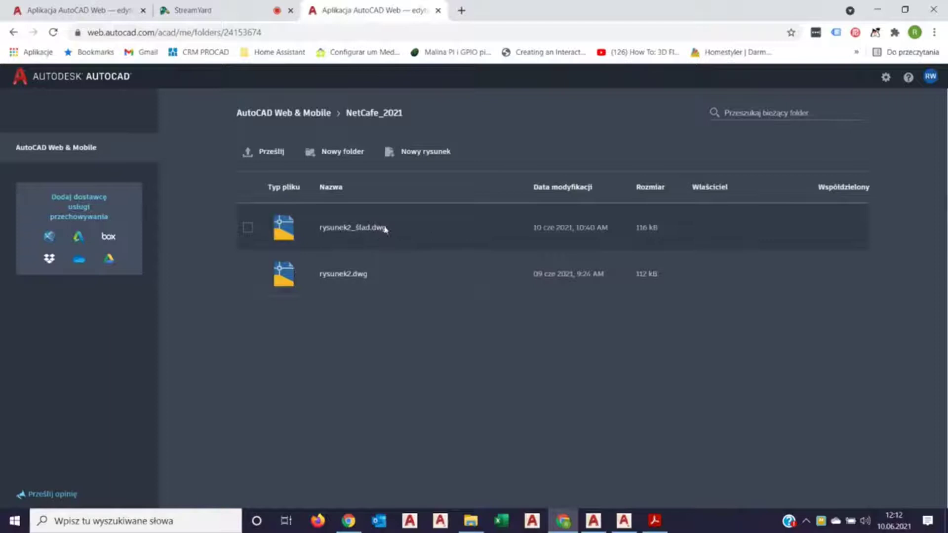
click(348, 234)
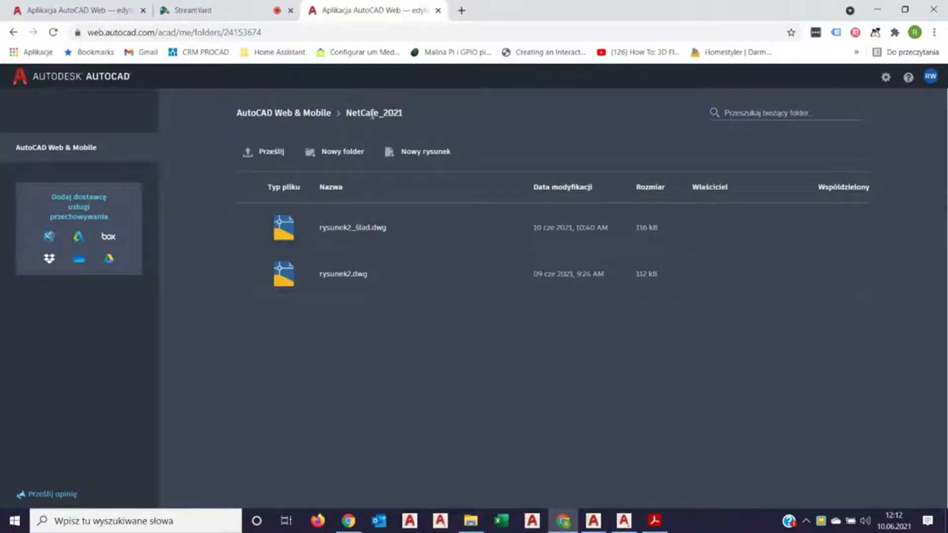
click(593, 522)
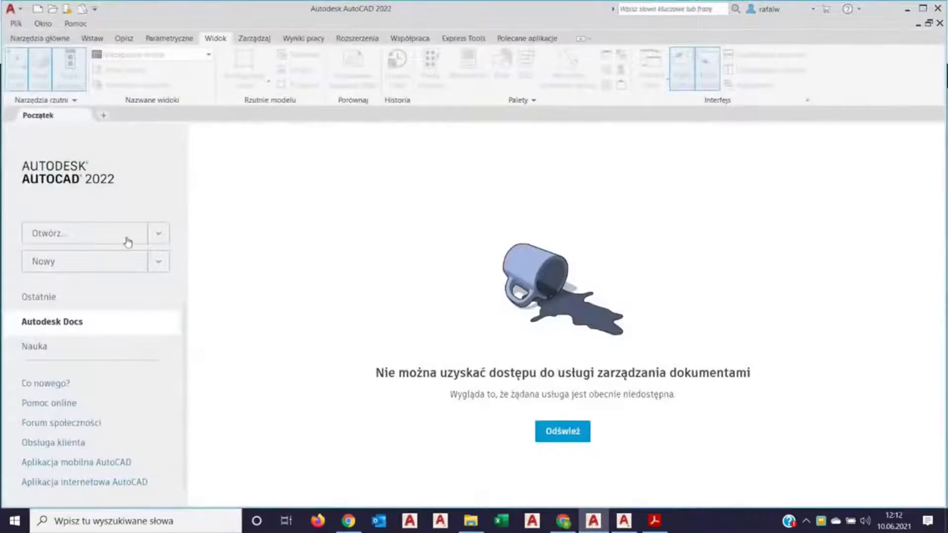
Return to the Recent section with rysunek2_ślad pinned first, shown as a list.
click(64, 298)
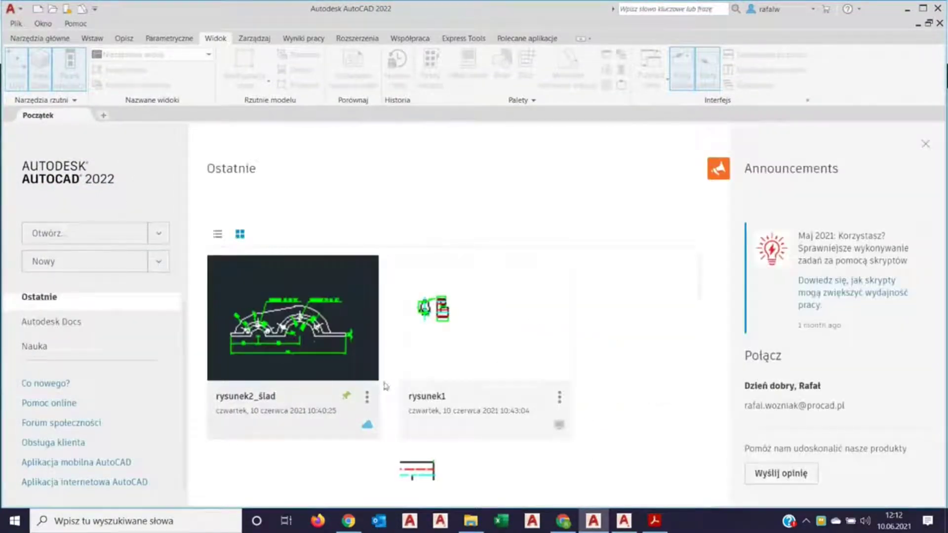
click(217, 235)
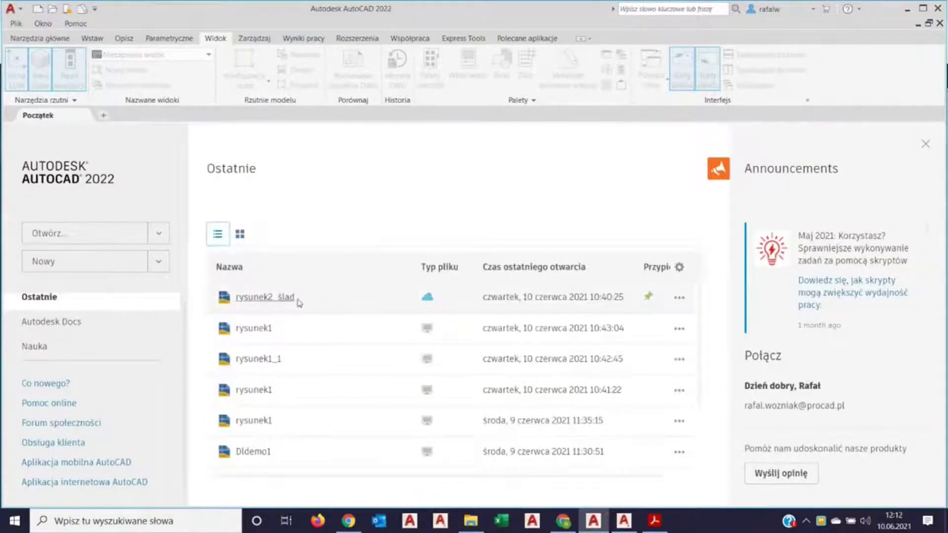
Open rysunek2_ślad.dwg from its cloud folder in the AutoCAD Web editor.
click(428, 298)
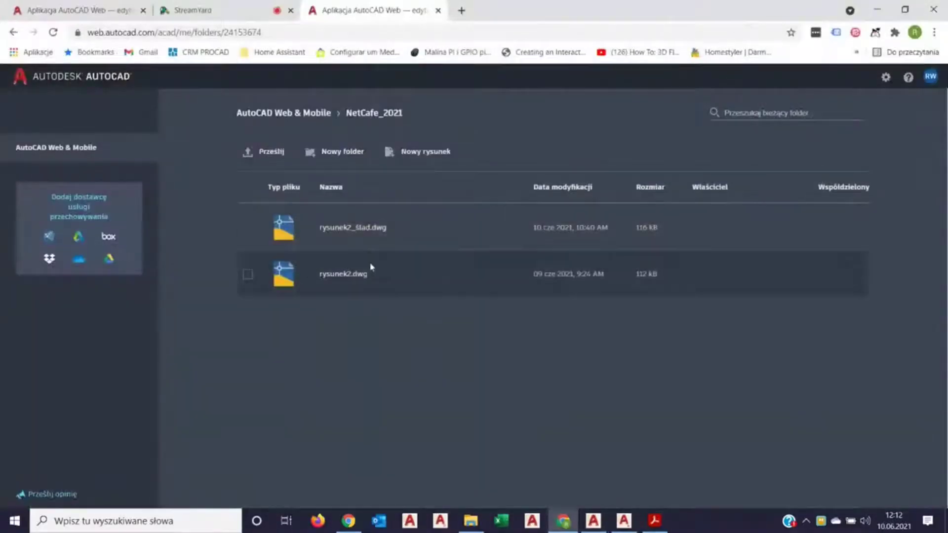
click(363, 229)
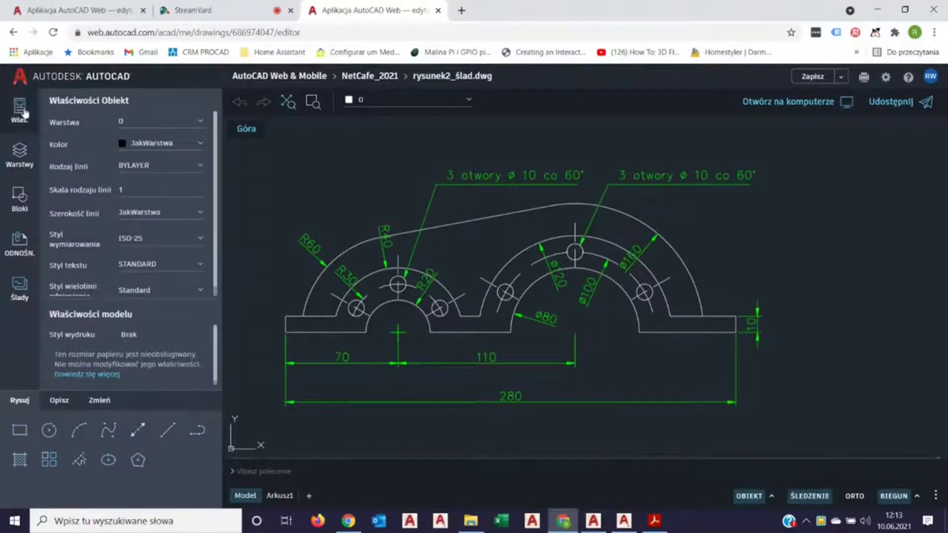
Browse the Layers, Blocks and External References panels, ending back on Layers.
click(20, 157)
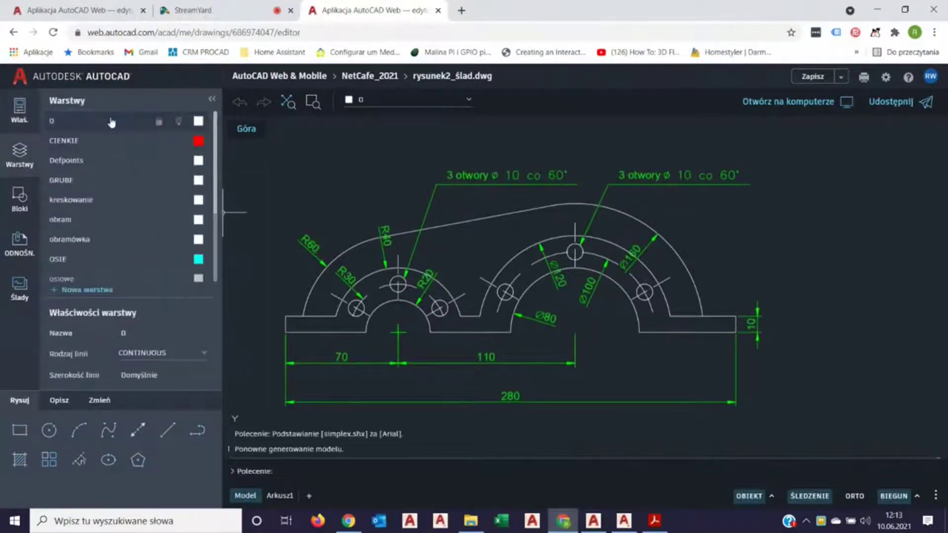
scroll(98, 272, down, 3)
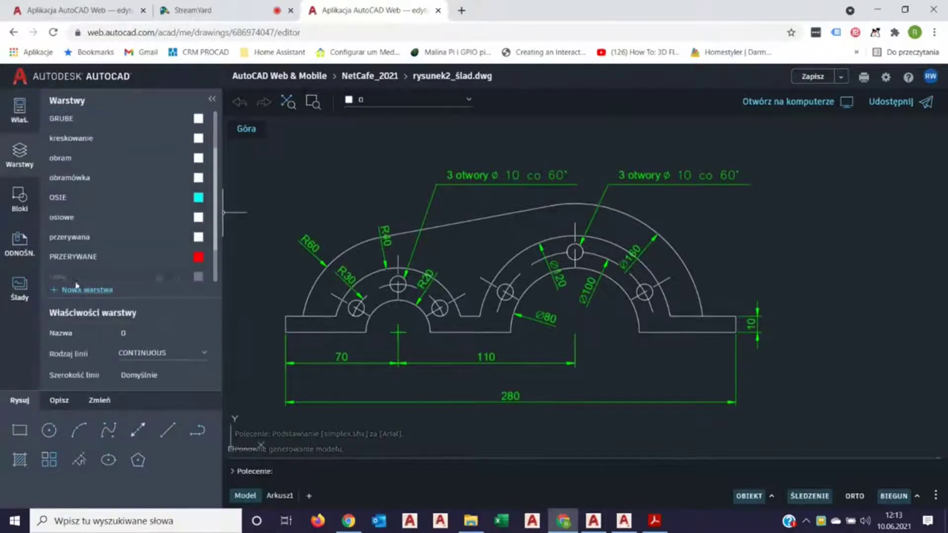
click(19, 196)
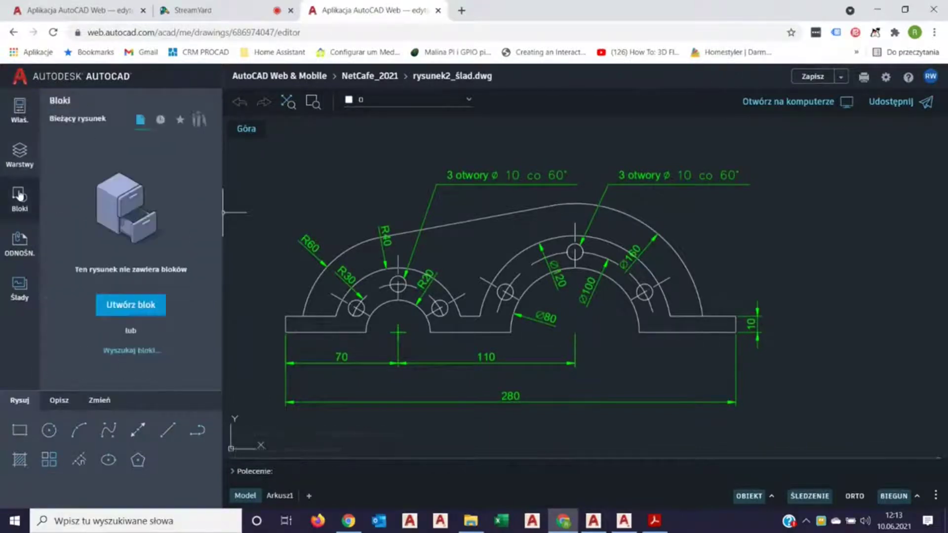
click(25, 246)
click(20, 162)
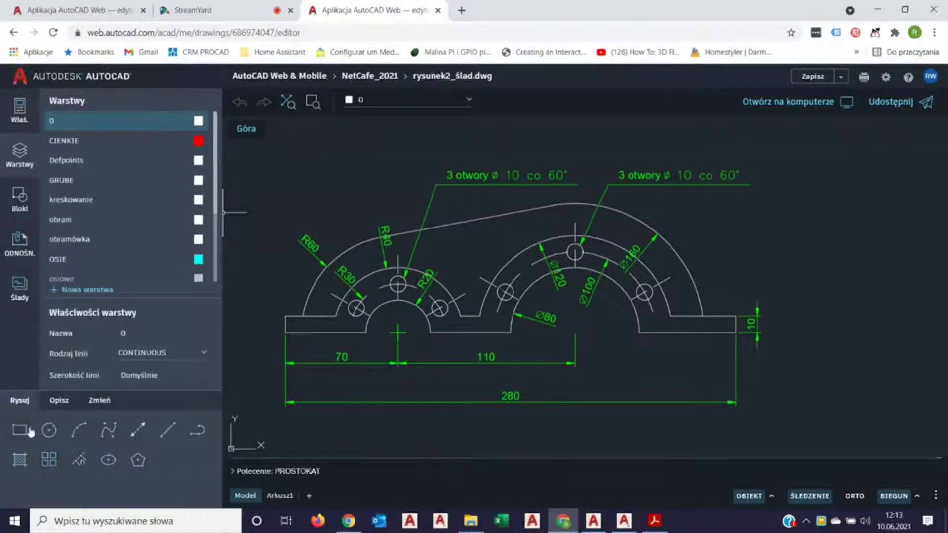
Look through the annotation and modify tools, then show the empty Traces panel.
click(65, 402)
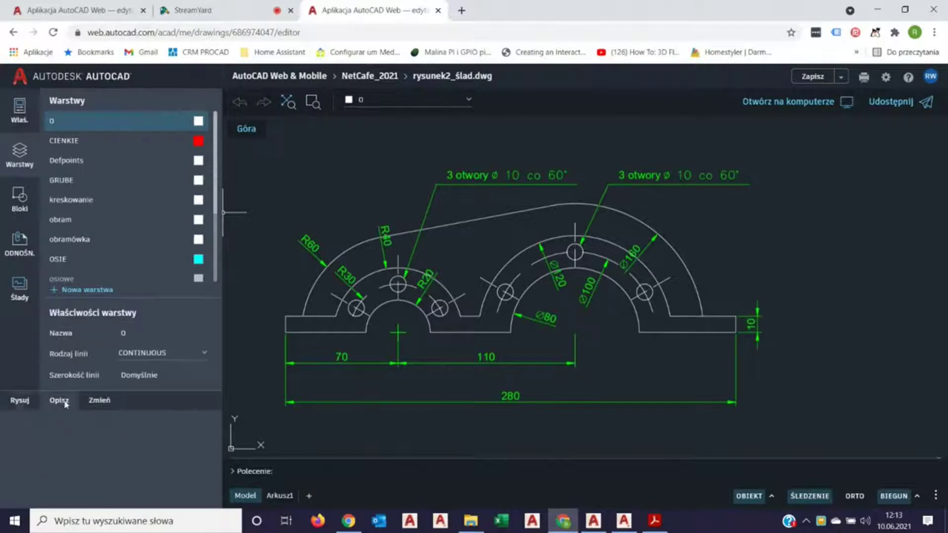
click(106, 404)
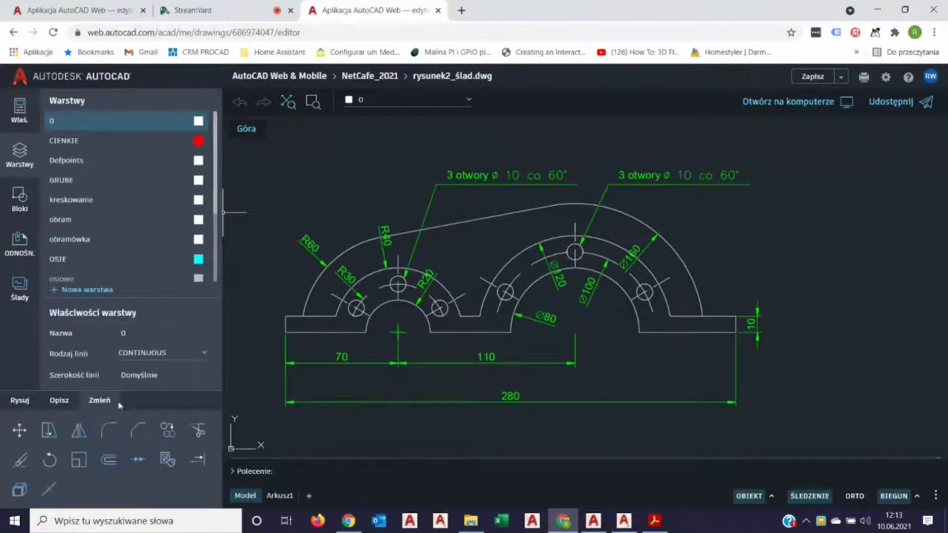
click(20, 404)
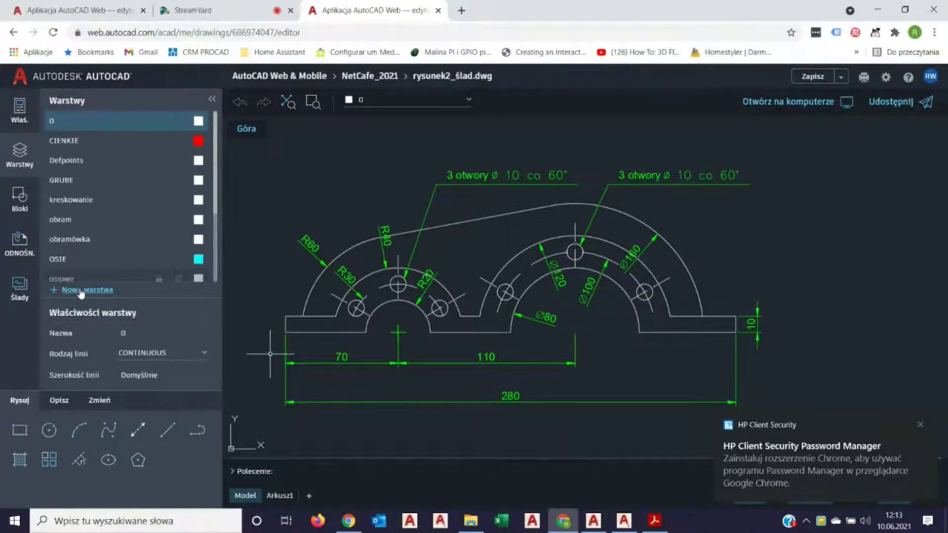
mouse_move(87, 289)
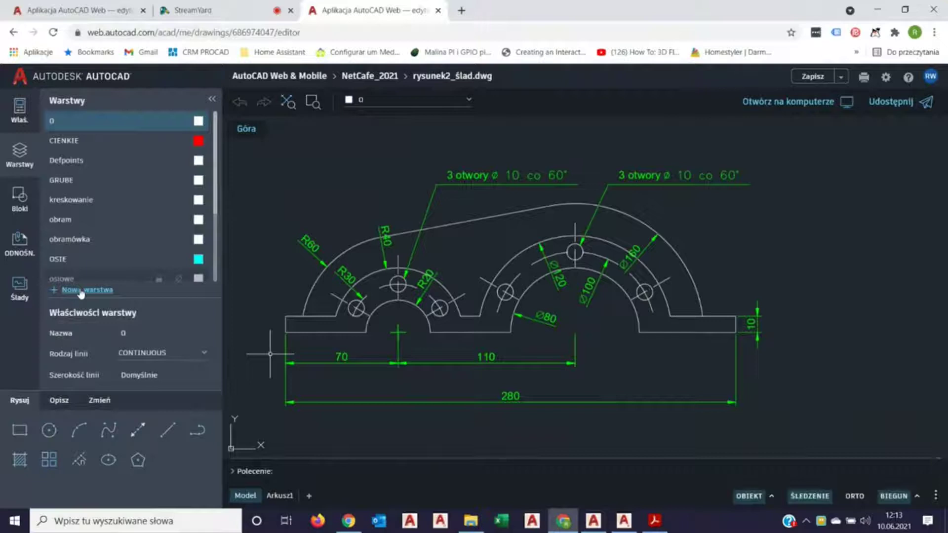
click(19, 292)
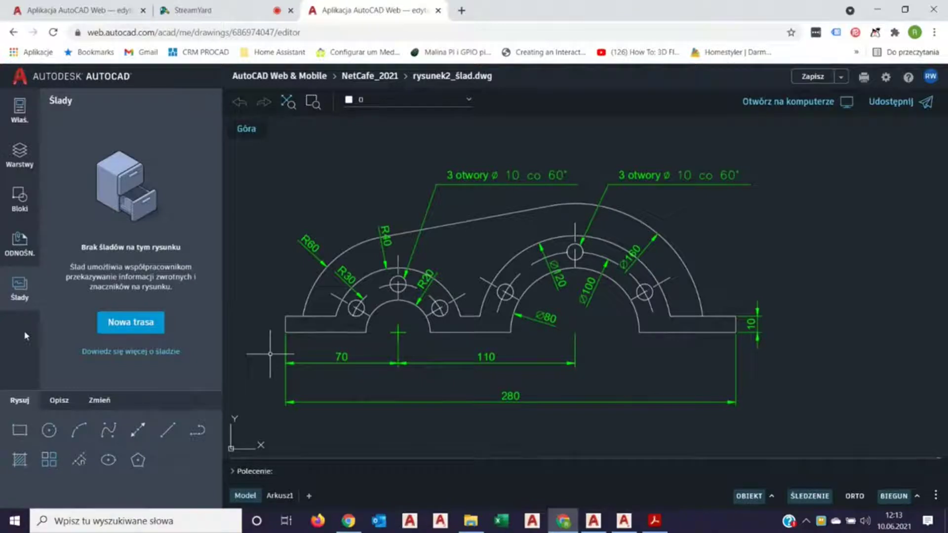
Create a new trace and rename it 'zmiana szerokości'.
click(134, 323)
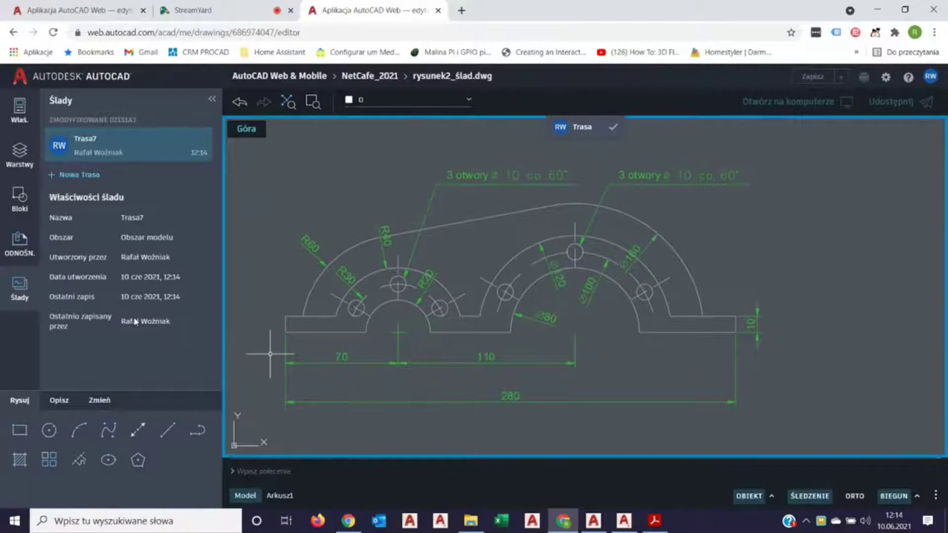
right_click(85, 144)
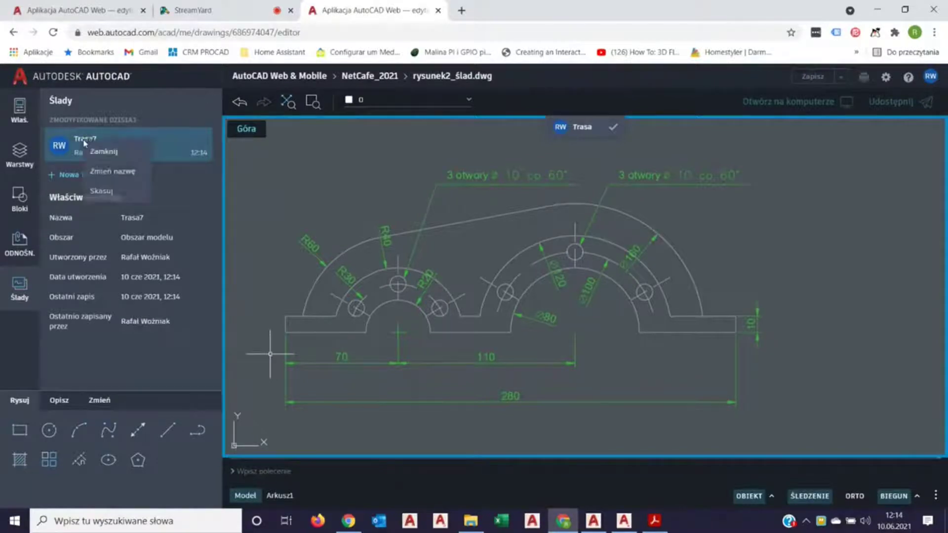
click(113, 171)
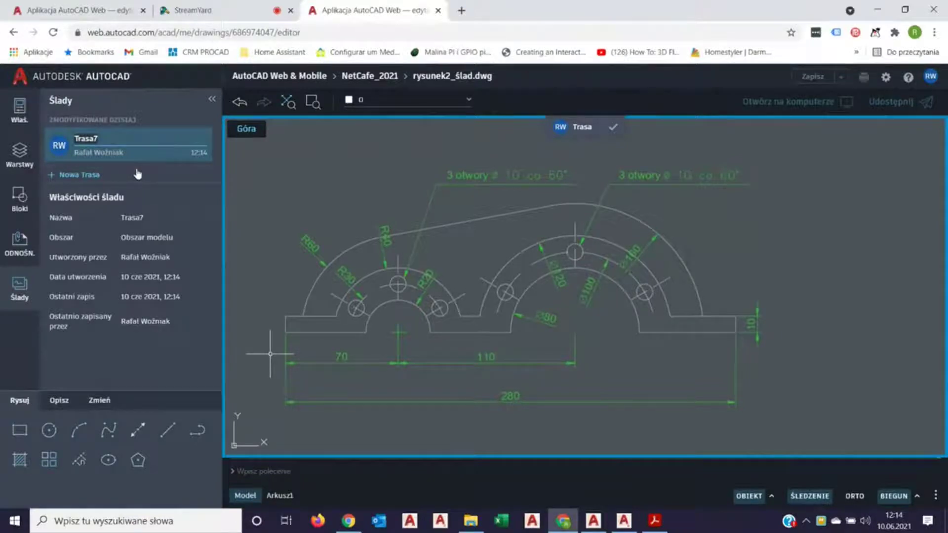
text(zmi)
text(ana)
text( szerokości)
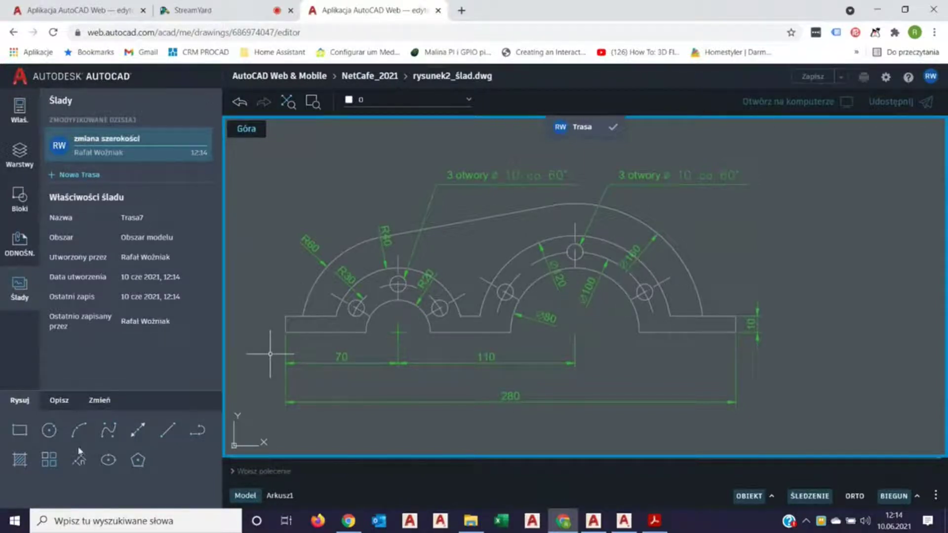
click(20, 430)
Draw a rectangle around the part's right end in the trace.
key(Escape)
click(18, 437)
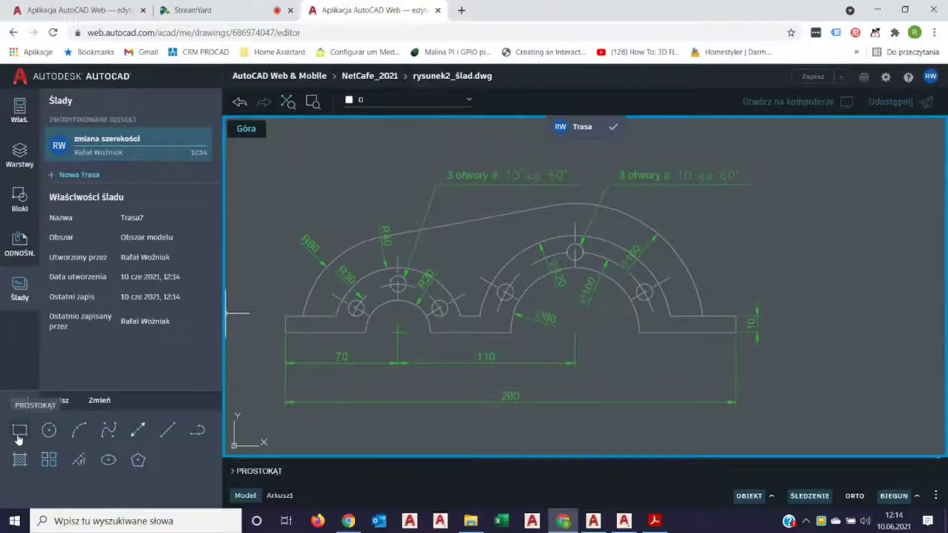
click(138, 430)
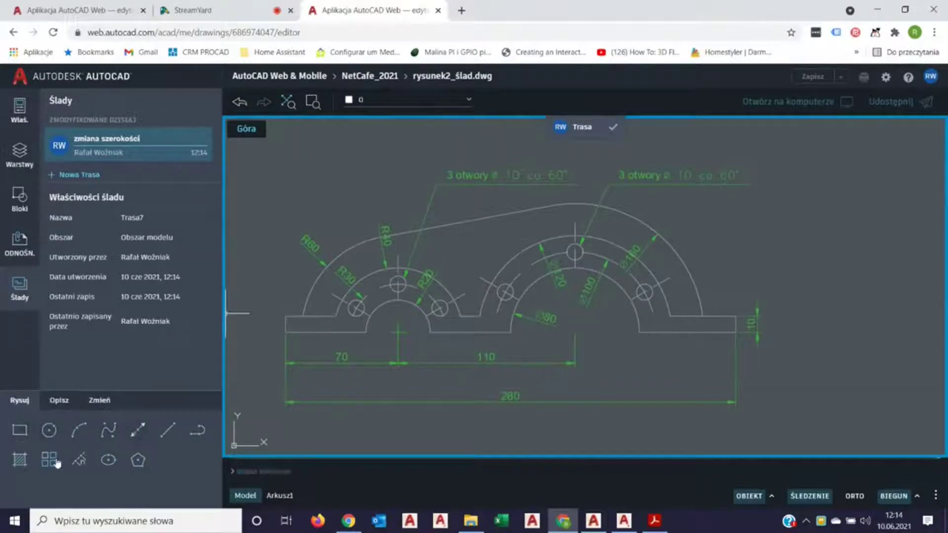
click(19, 437)
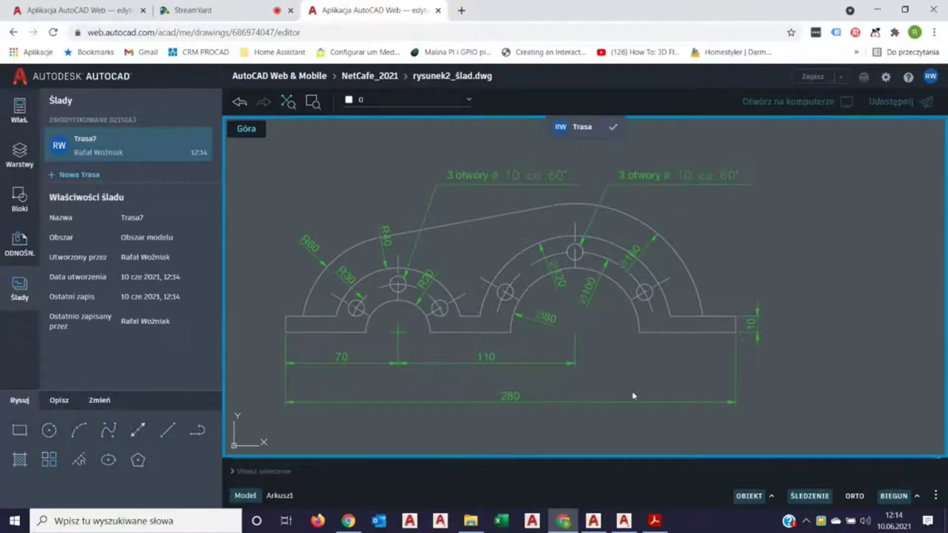
click(714, 291)
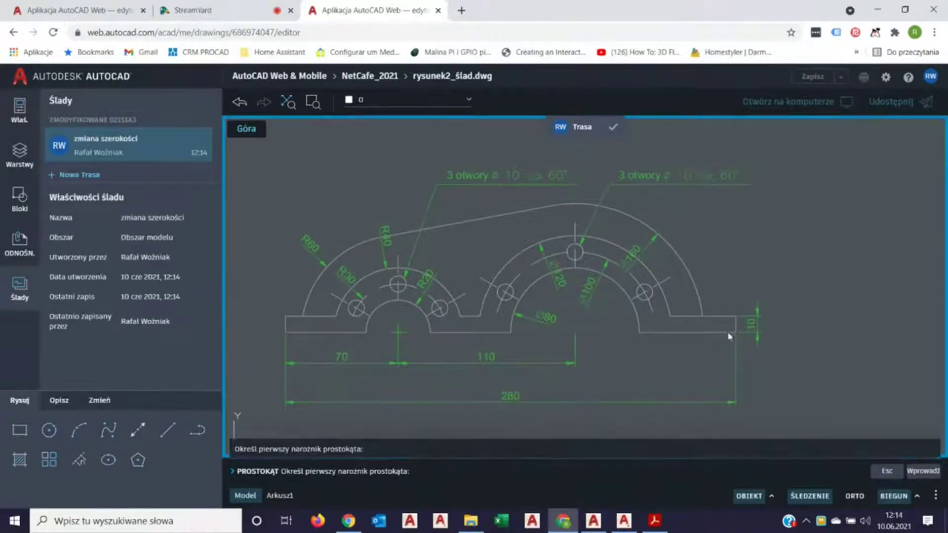
click(791, 355)
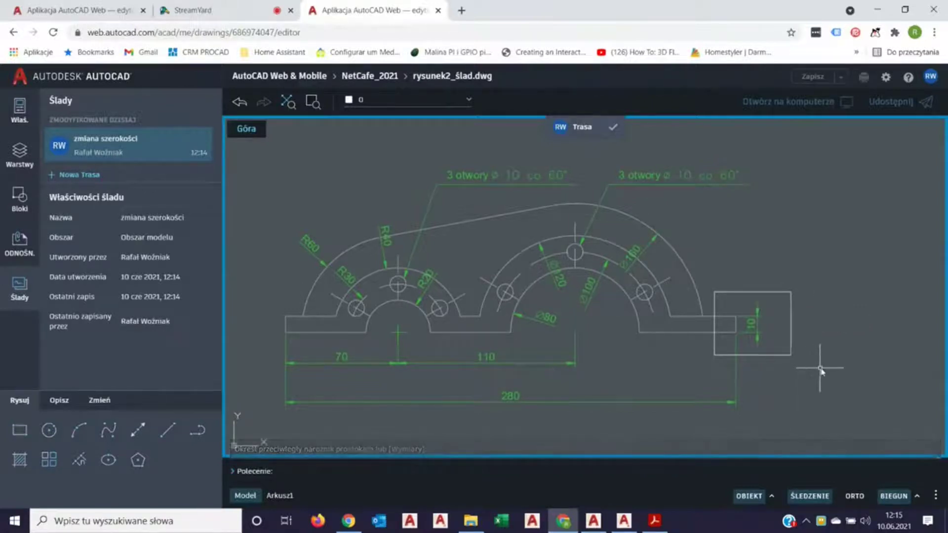
Add the note 'zmień szerokość na 300' above the box at text height 4.
click(61, 406)
click(109, 430)
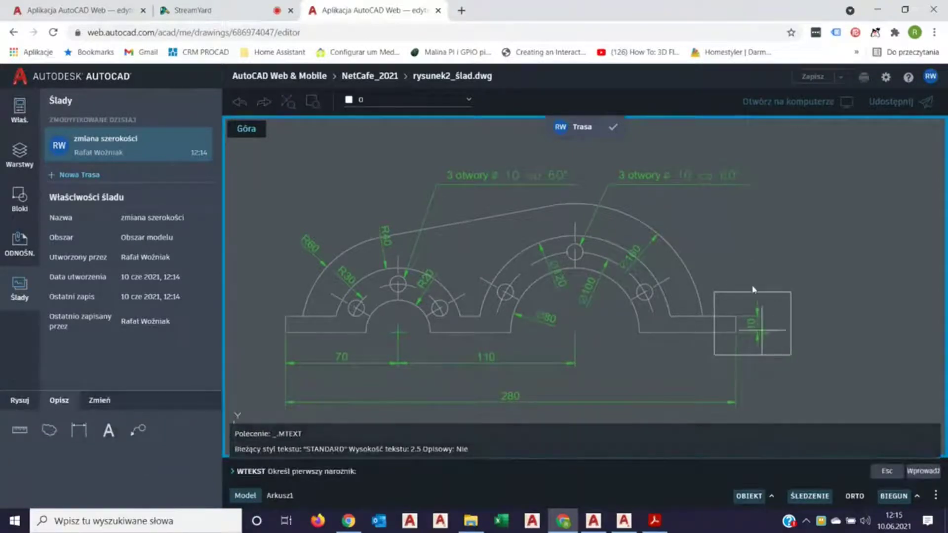
click(717, 257)
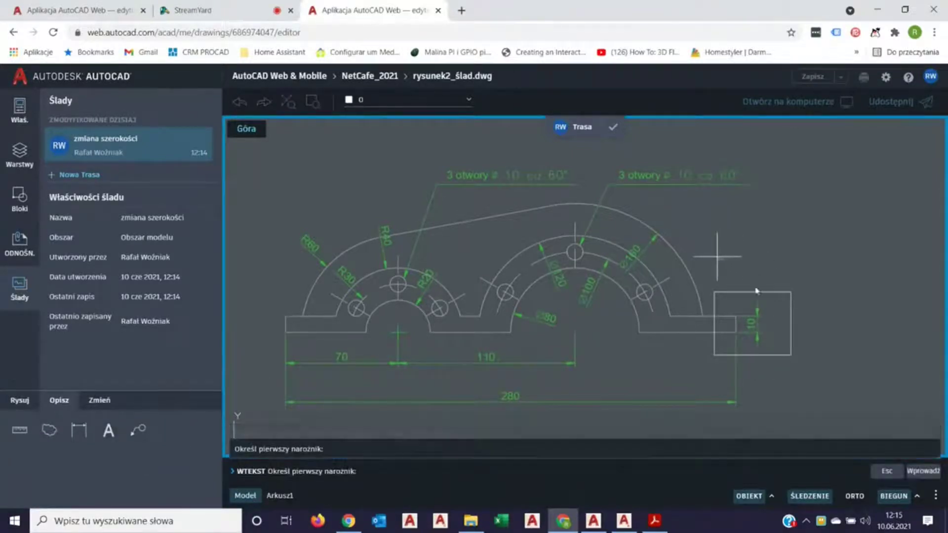
click(809, 292)
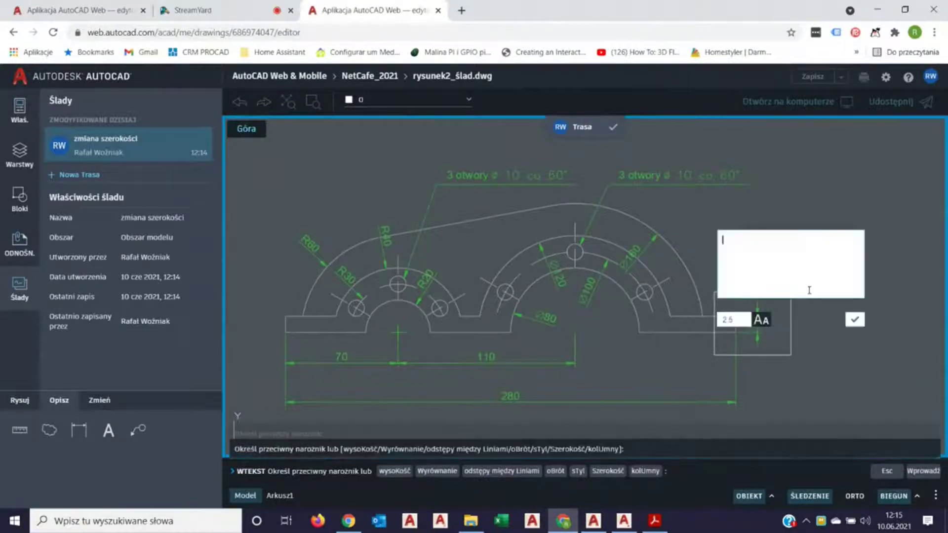
double_click(743, 315)
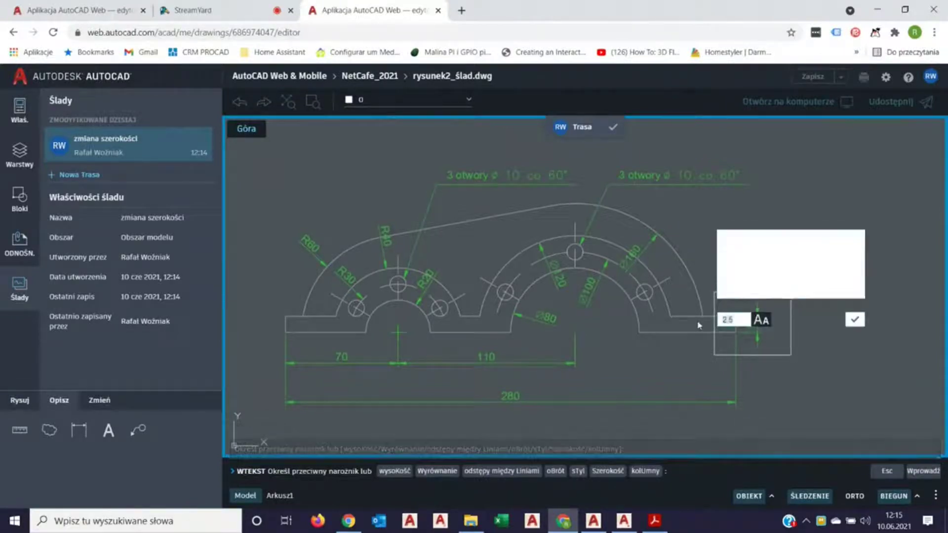
text(4)
click(739, 253)
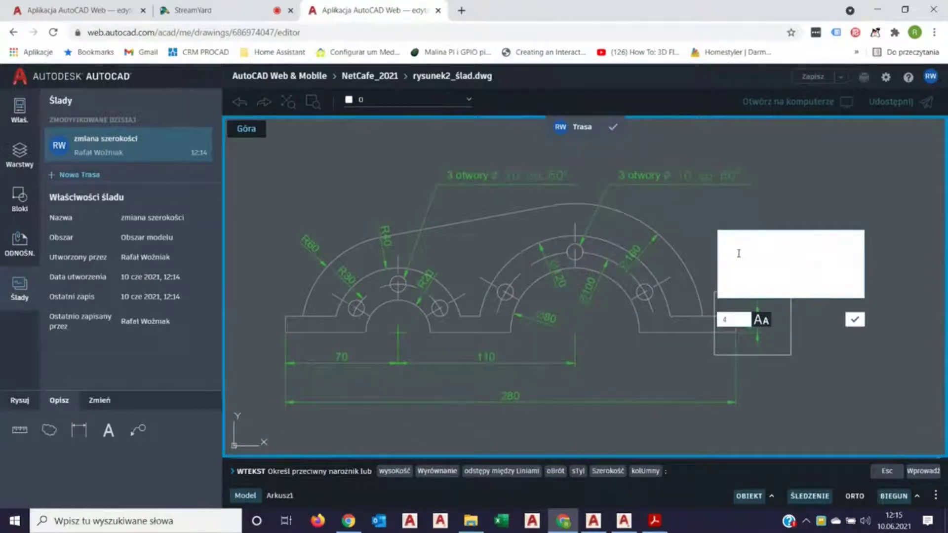
text(zmień szerokość)
text( na 300)
drag(817, 238, 692, 251)
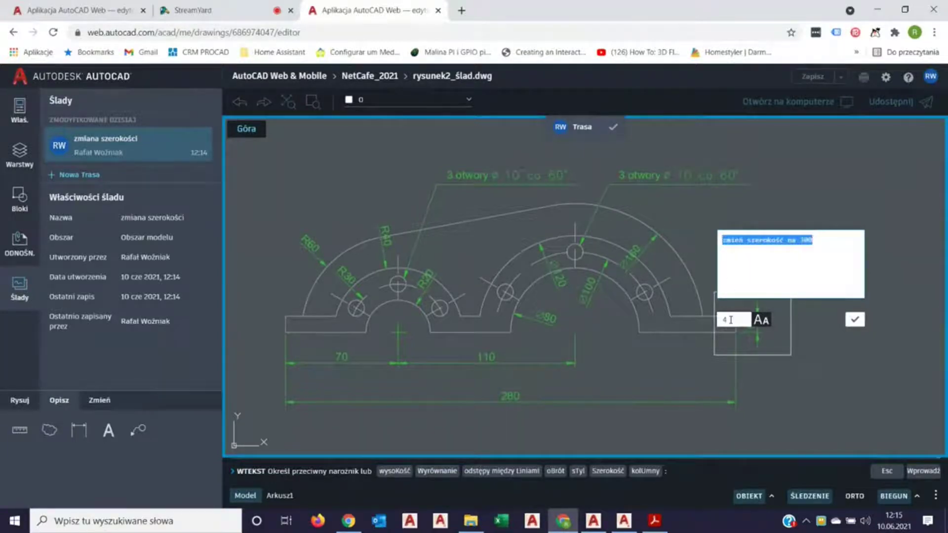
click(730, 320)
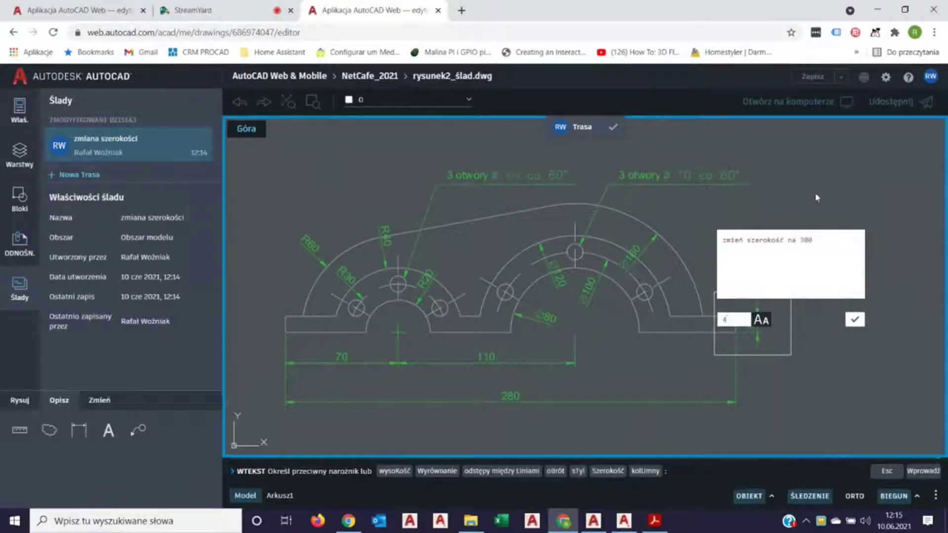
Place the width note and widen it so it fits on one line.
click(854, 319)
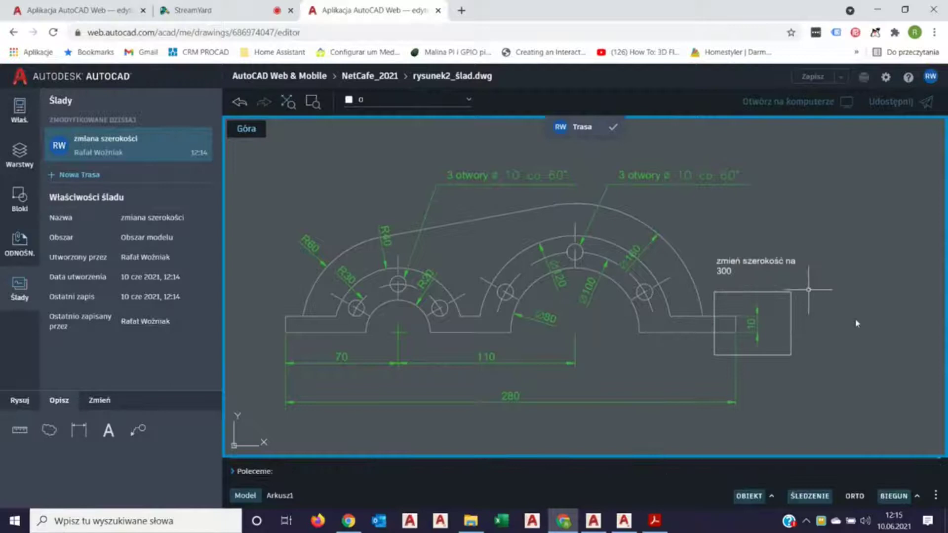
click(763, 247)
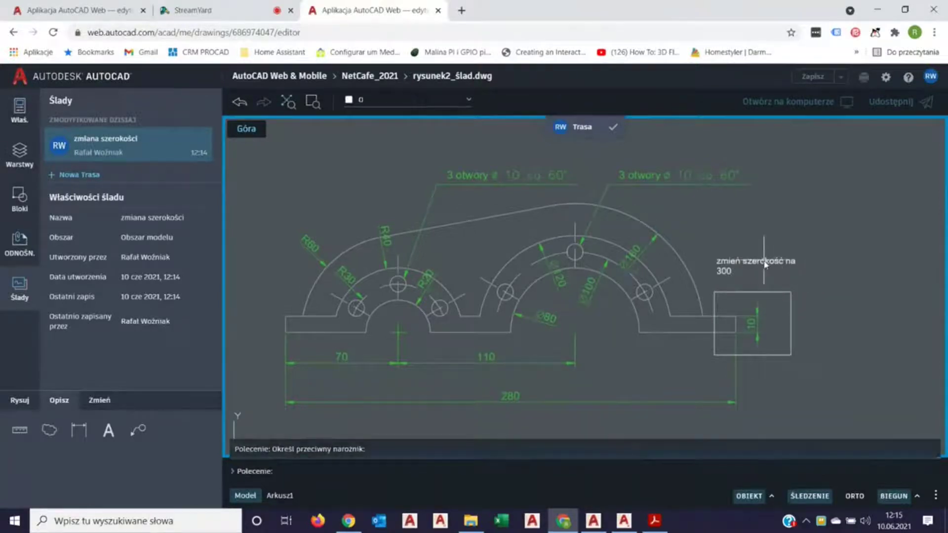
click(785, 277)
click(807, 258)
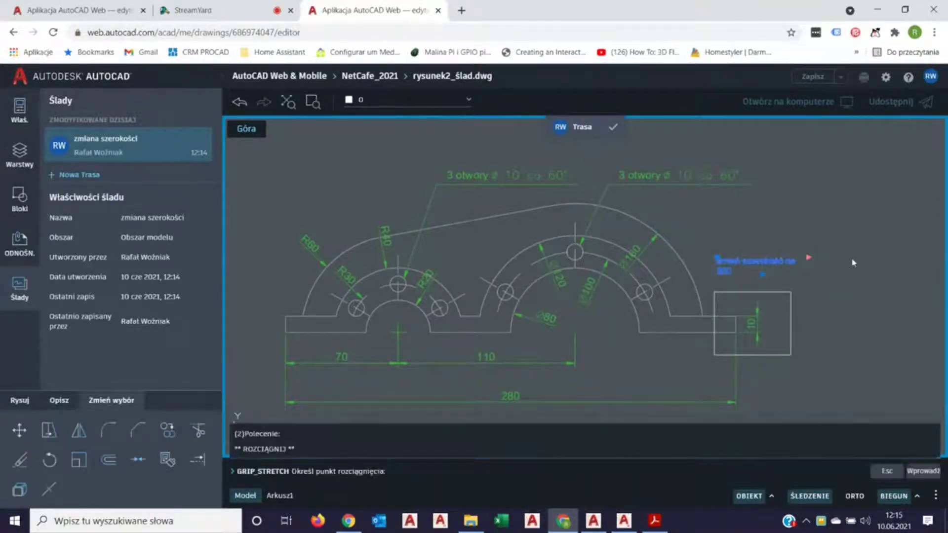
click(856, 259)
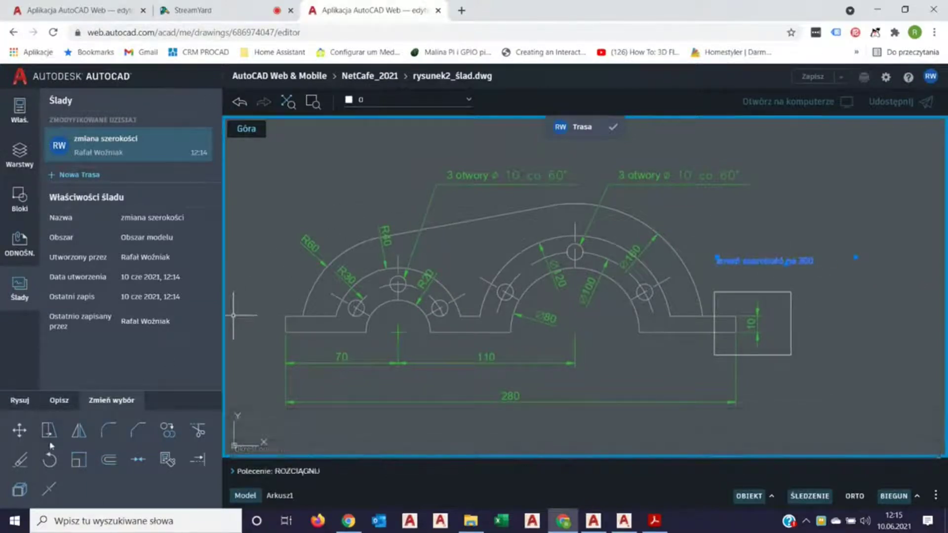
Move the note to just above the box and close the trace.
click(19, 430)
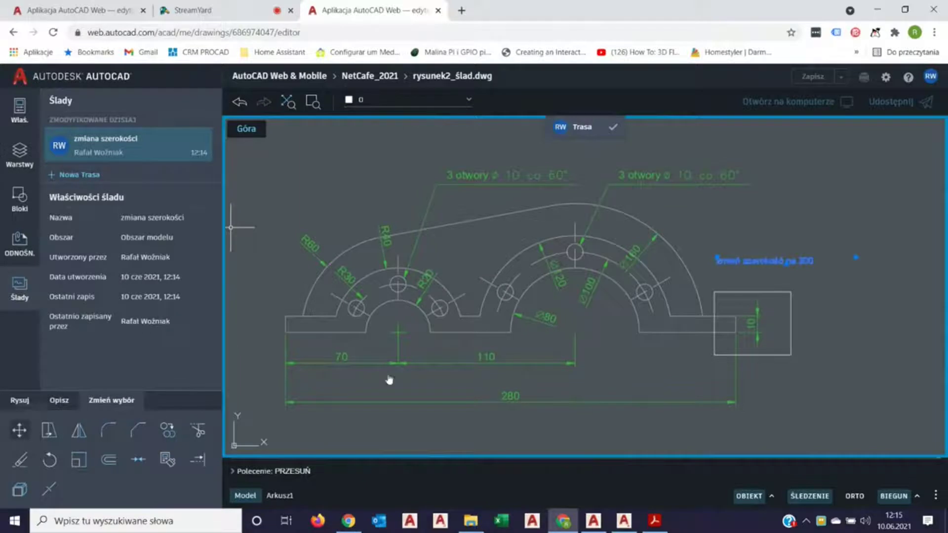
click(763, 249)
click(763, 257)
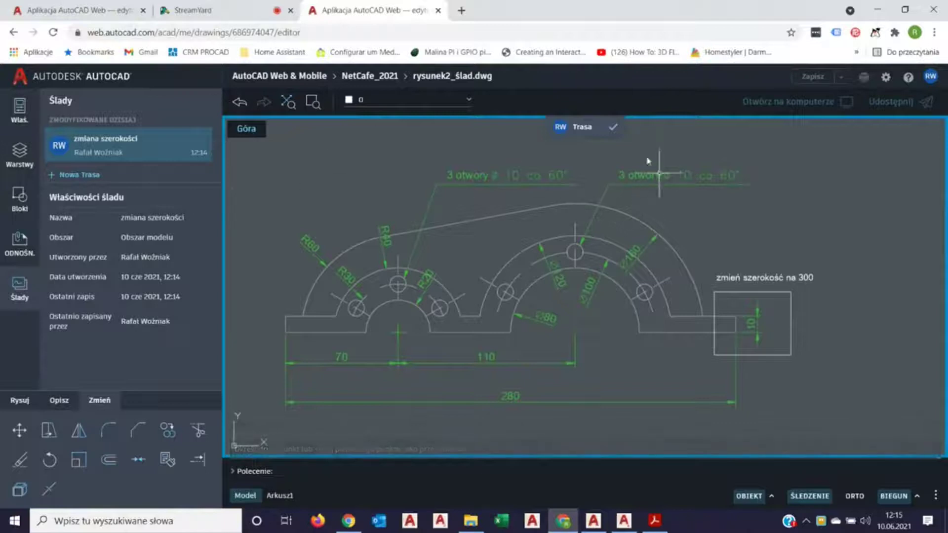
click(614, 128)
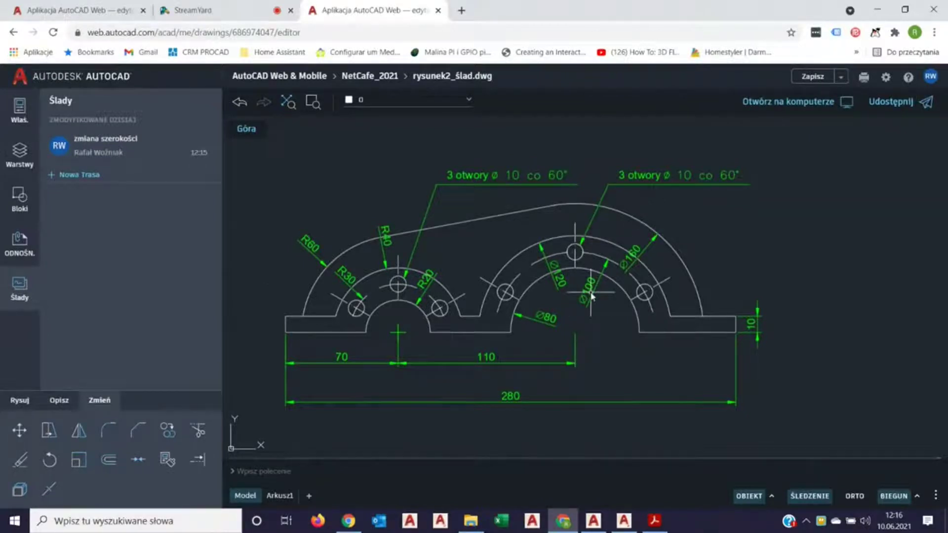
Create a new trace, Trasa8, and rename it 'usuń otwory'.
mouse_move(133, 222)
click(69, 176)
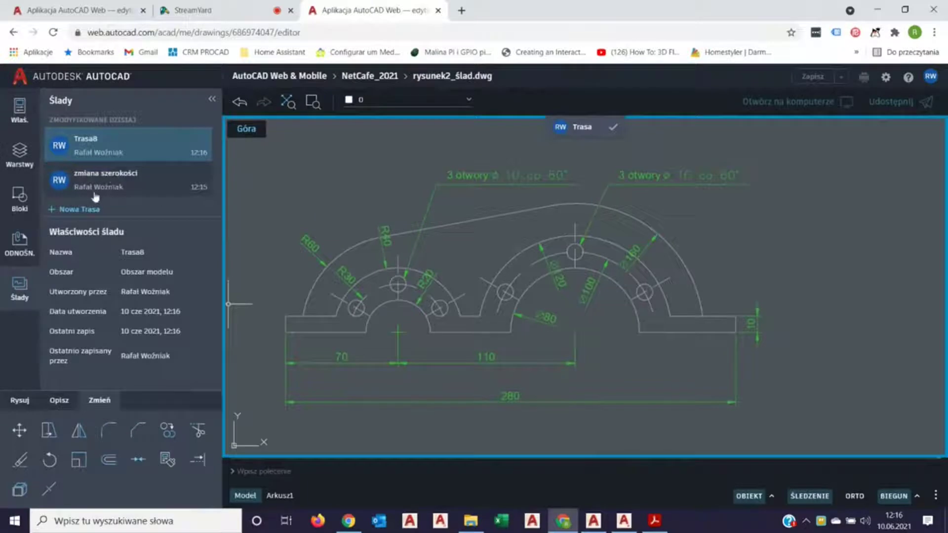
right_click(91, 141)
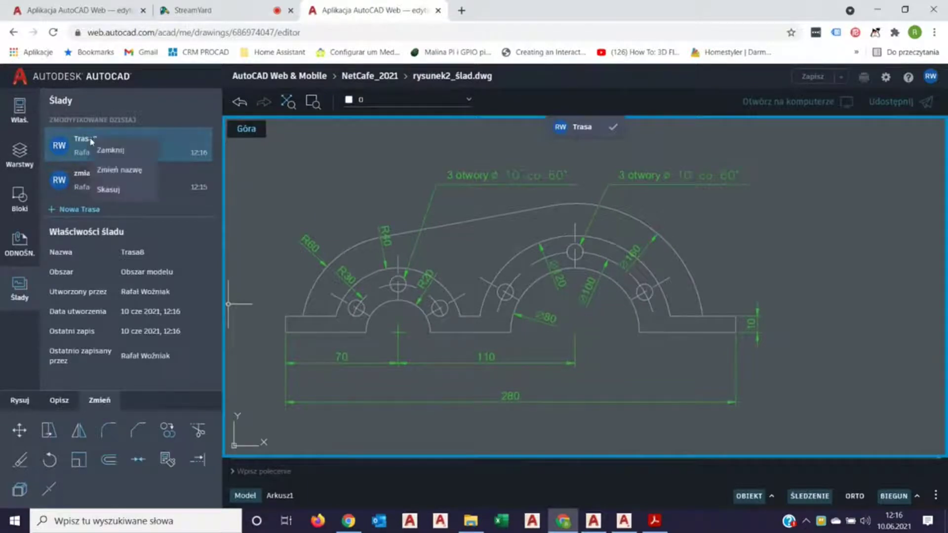
click(119, 170)
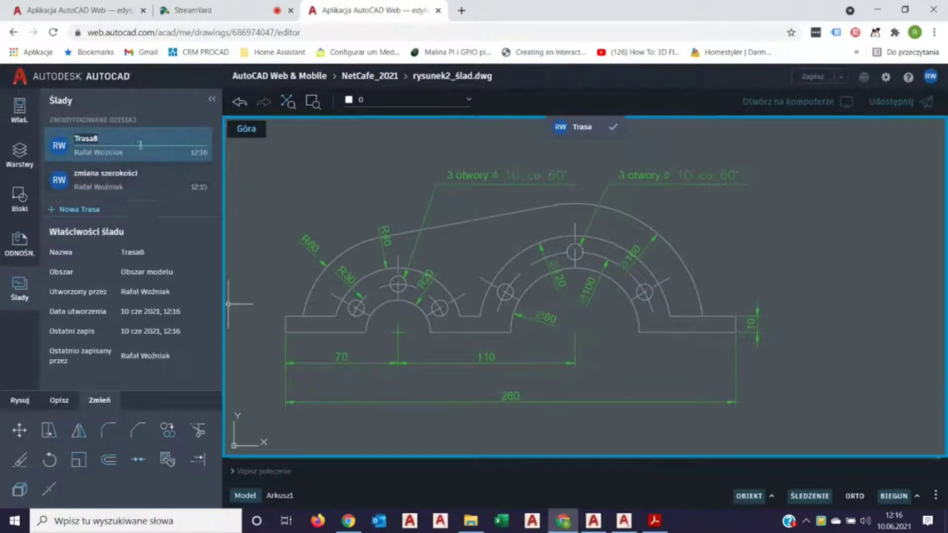
text(uuu)
text(ń)
text( otwory)
Switch to the annotation tools and start a revision cloud.
click(22, 403)
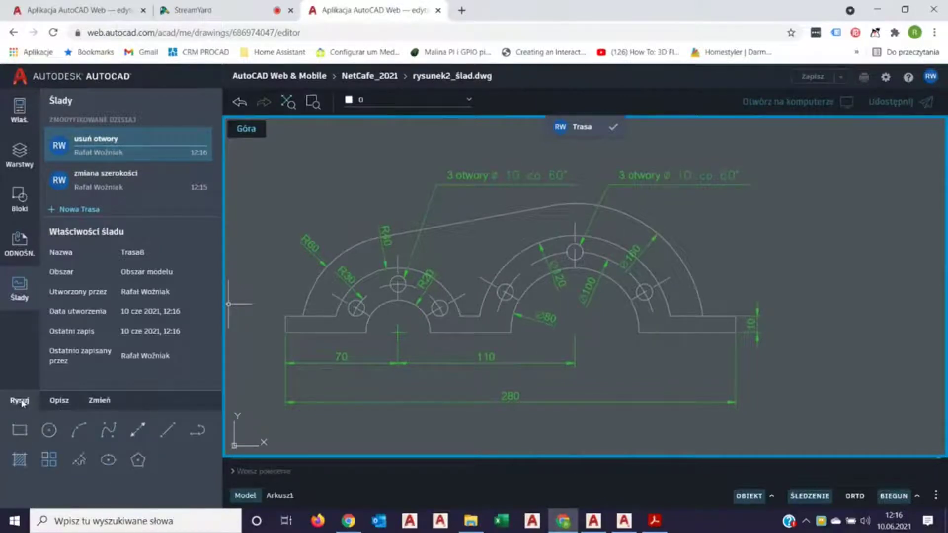
click(55, 435)
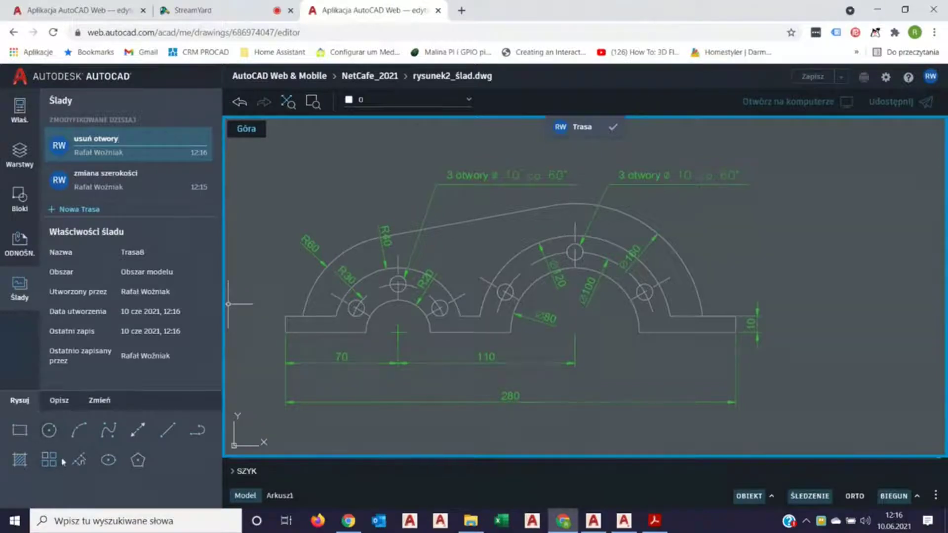
click(61, 401)
click(50, 430)
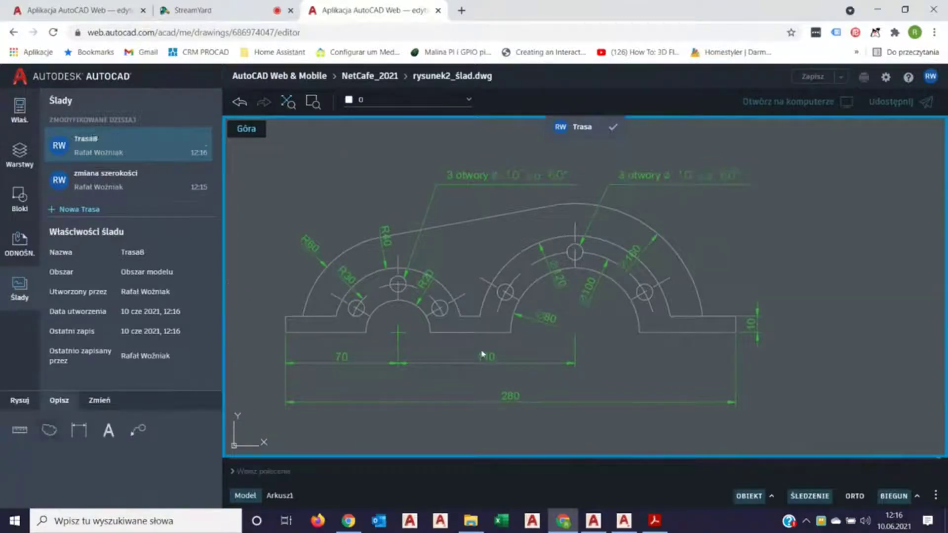
text(usuń otwory)
Draw a revision cloud around the Ø80 and Ø120 holes and stretch it to enclose them.
click(575, 332)
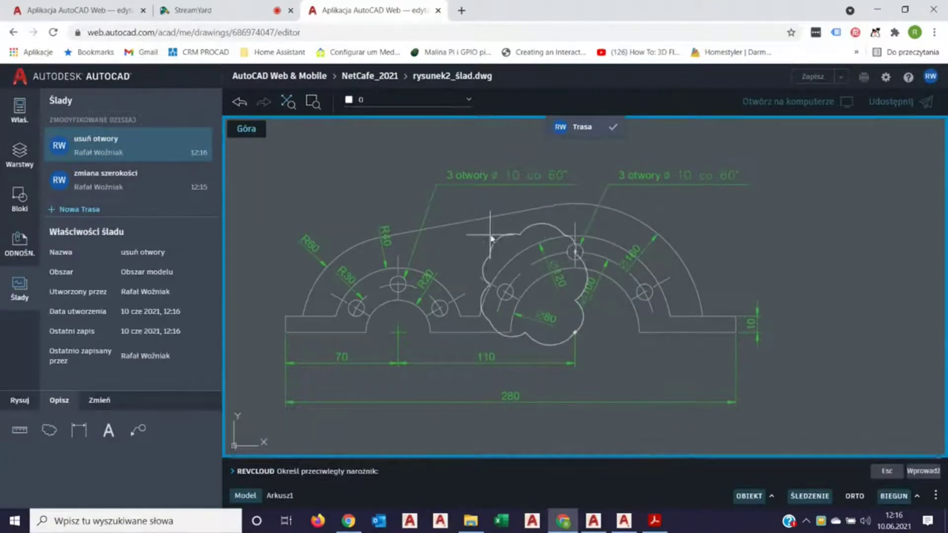
click(491, 228)
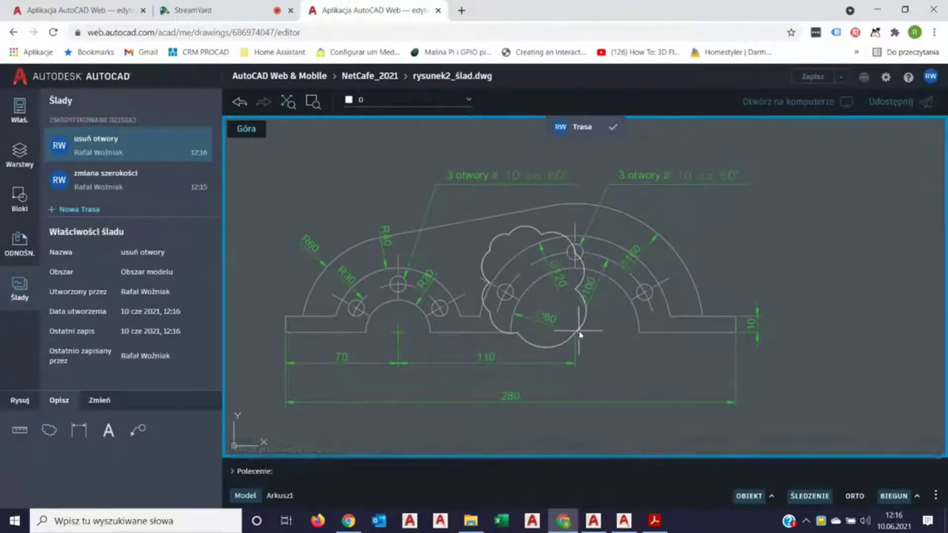
click(581, 299)
scroll(572, 249, up, 1)
click(531, 230)
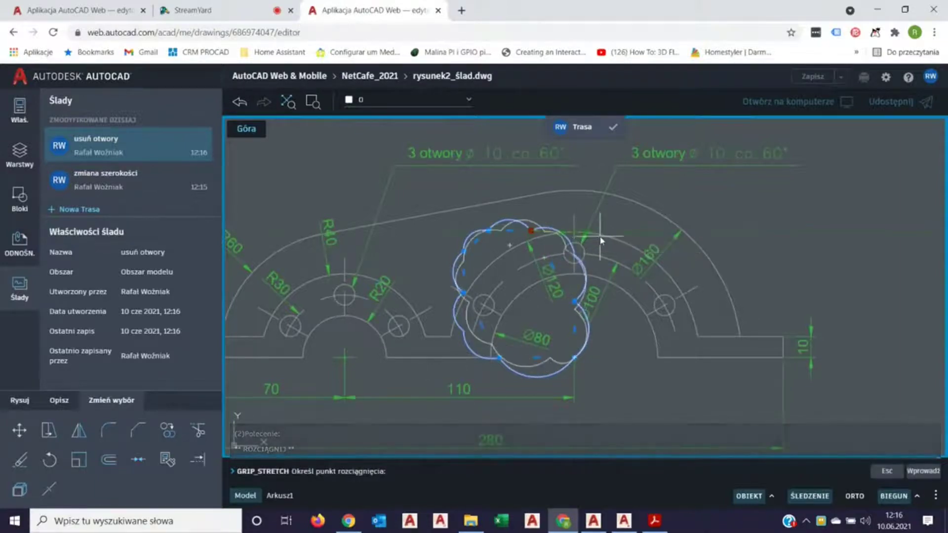
click(558, 241)
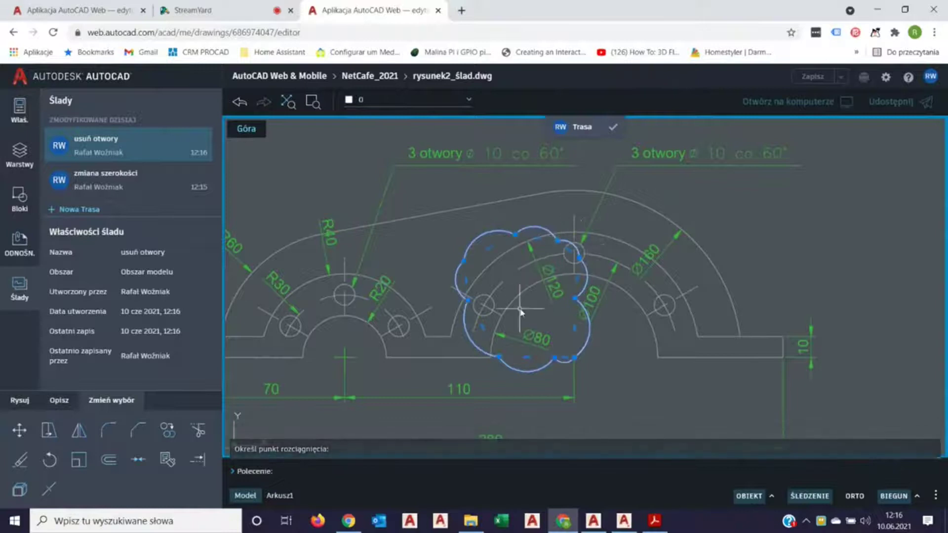
click(64, 407)
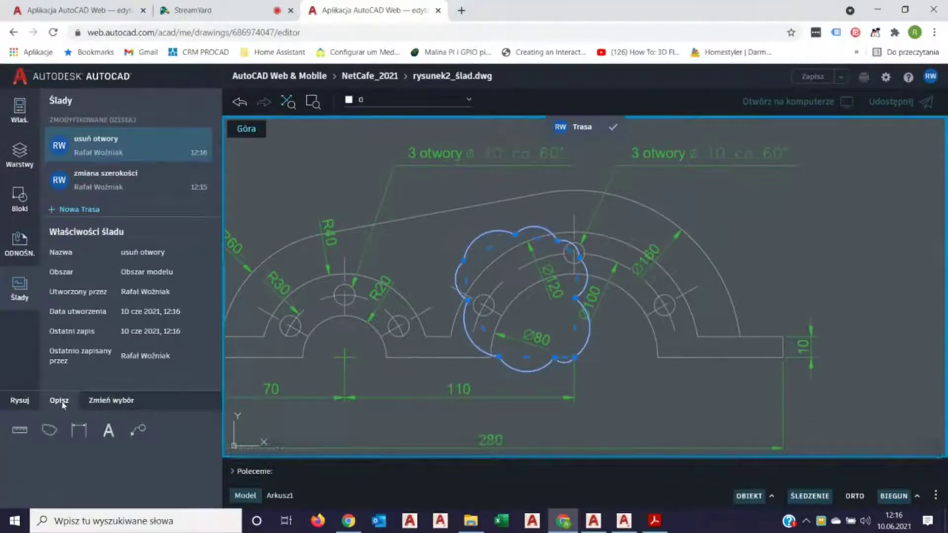
click(109, 430)
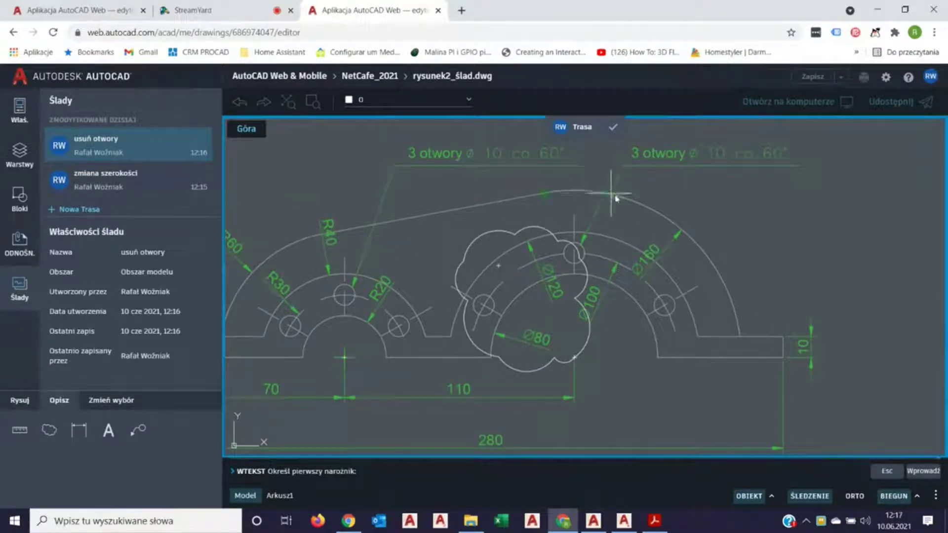
Add the text note 'usuń otwór' and move it inside the revision cloud.
click(453, 182)
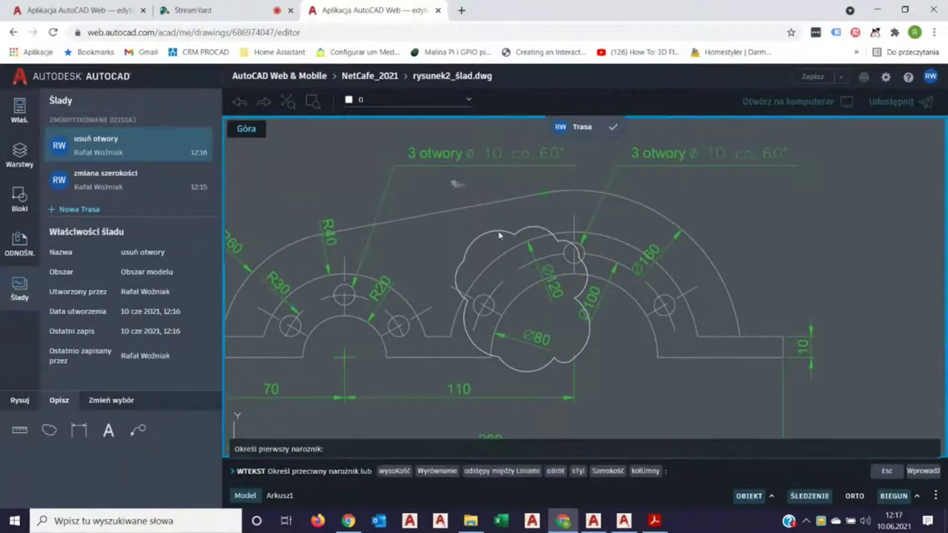
click(589, 258)
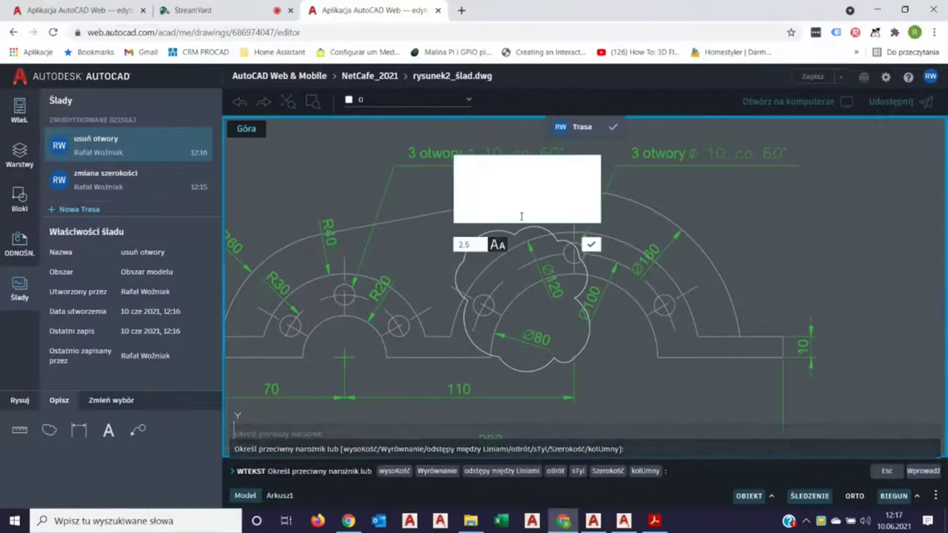
text(usuń otwor)
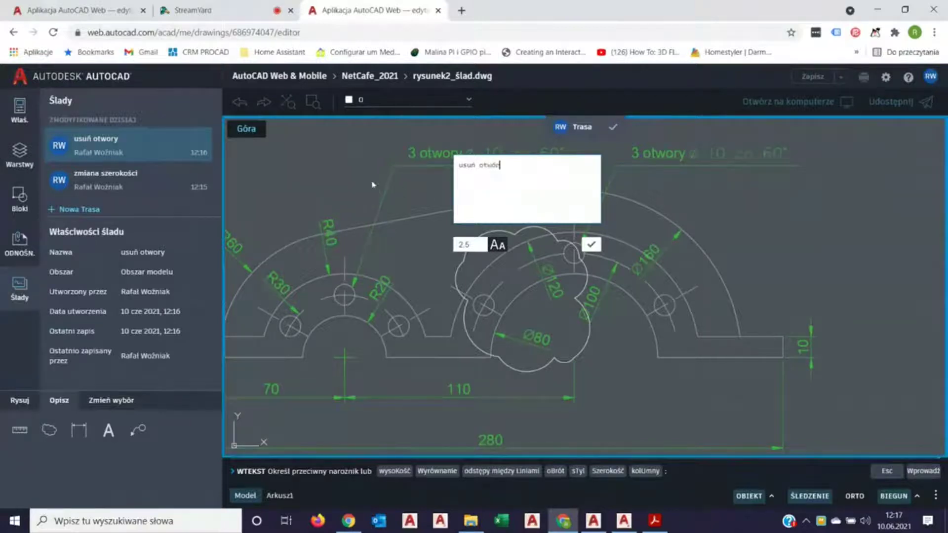
click(407, 190)
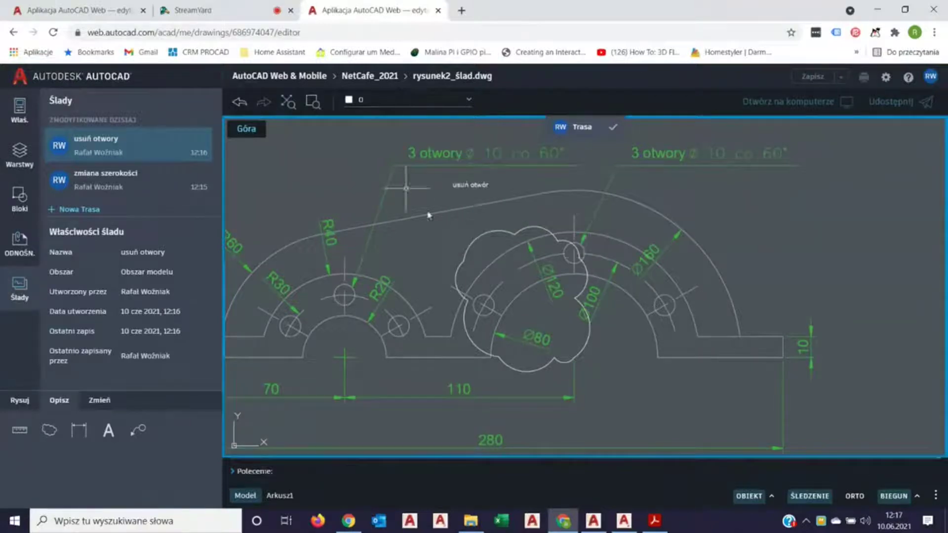
click(477, 187)
click(19, 435)
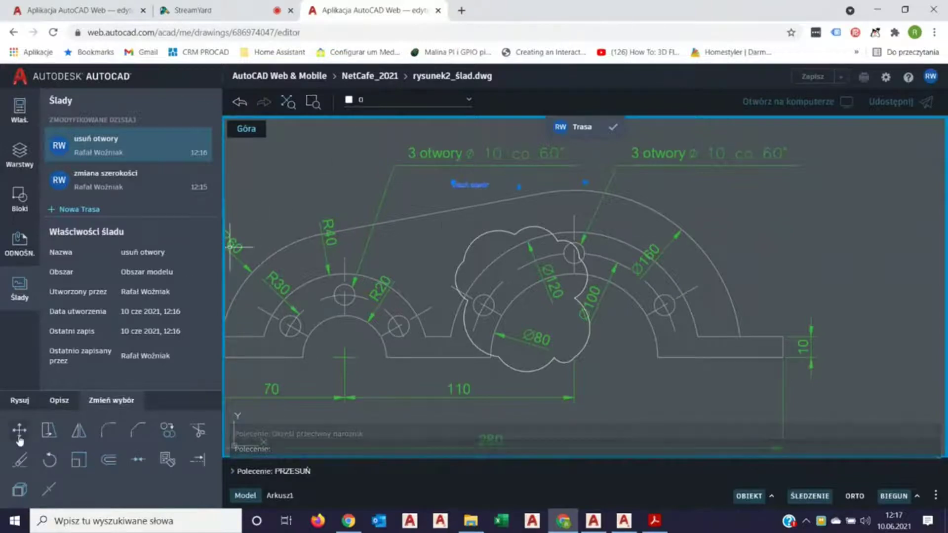
click(469, 193)
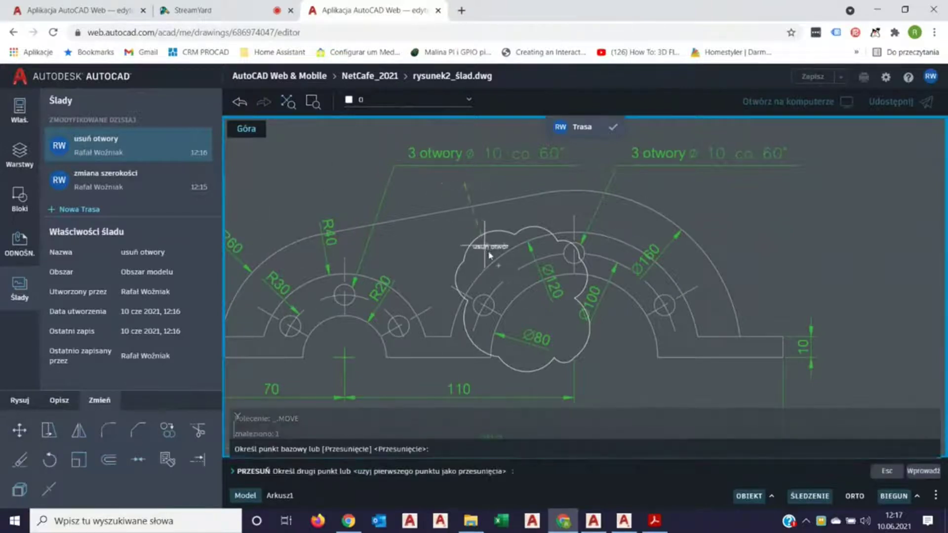
click(520, 323)
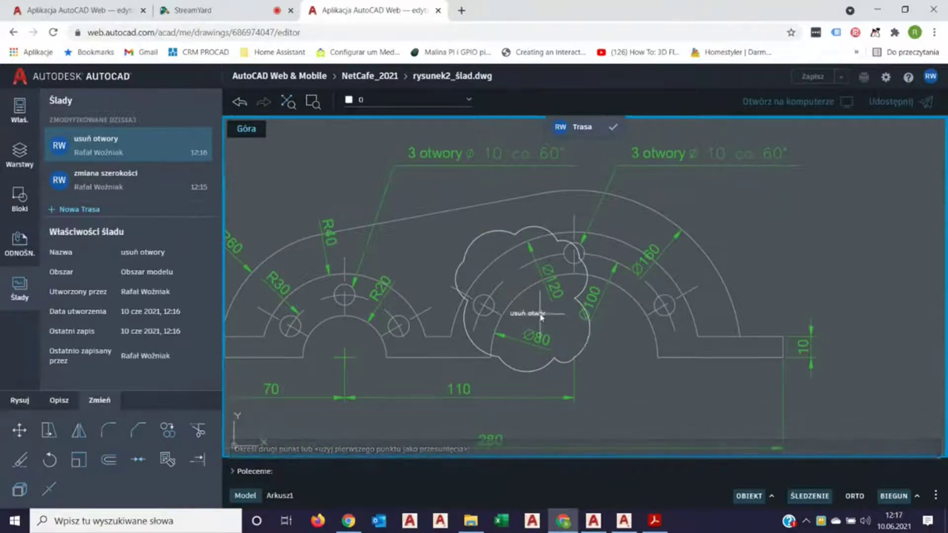
Increase the note's text height, then finish and close the trace.
double_click(541, 316)
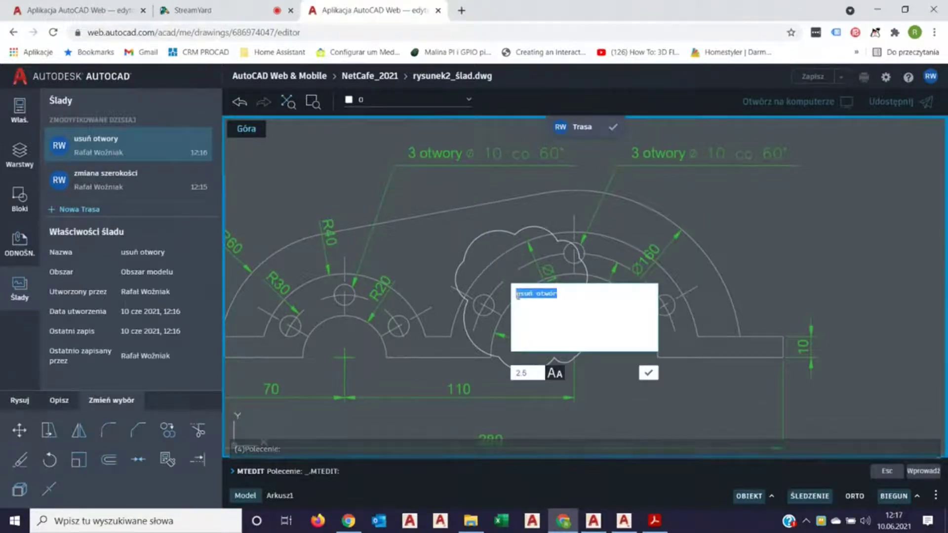
click(530, 377)
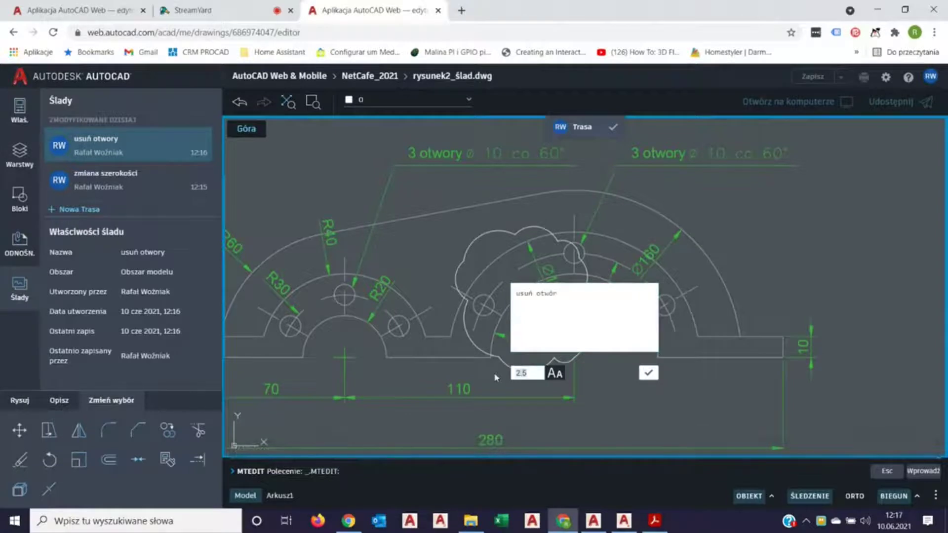
text(8)
click(647, 373)
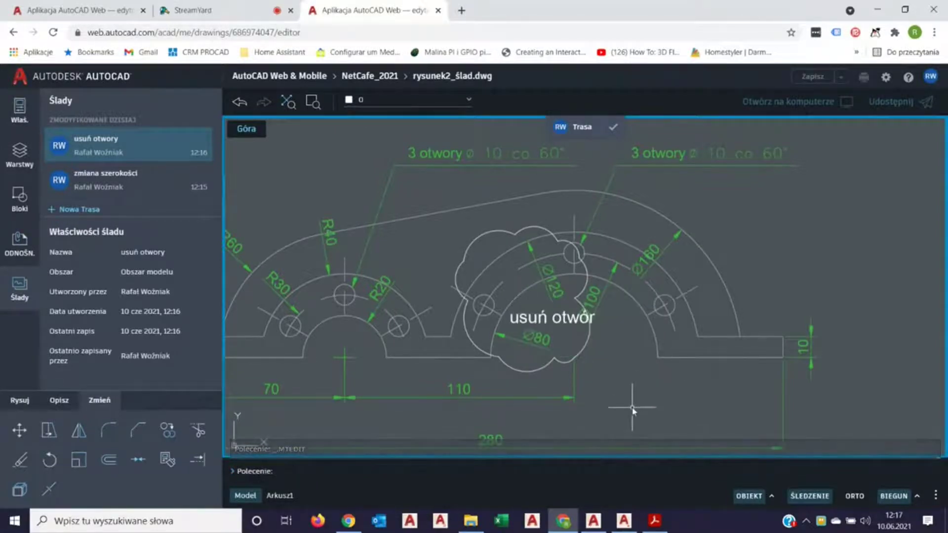
click(615, 126)
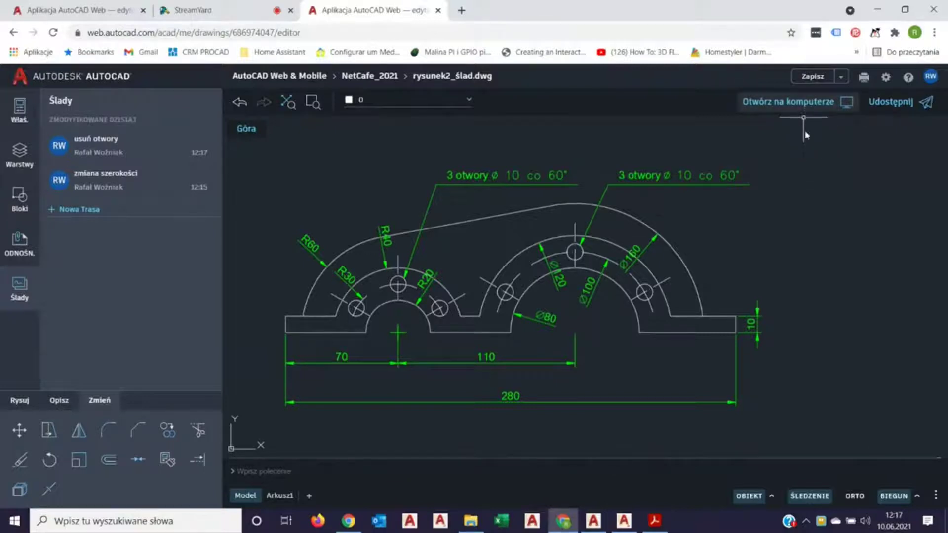
Save rysunek2_ślad.dwg in AutoCAD Web and switch to AutoCAD 2022 desktop.
click(812, 77)
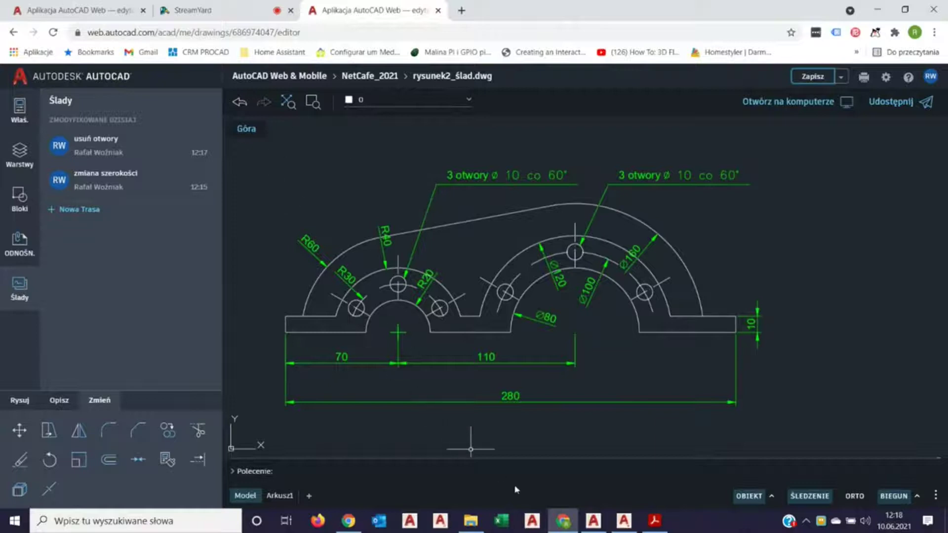
click(583, 527)
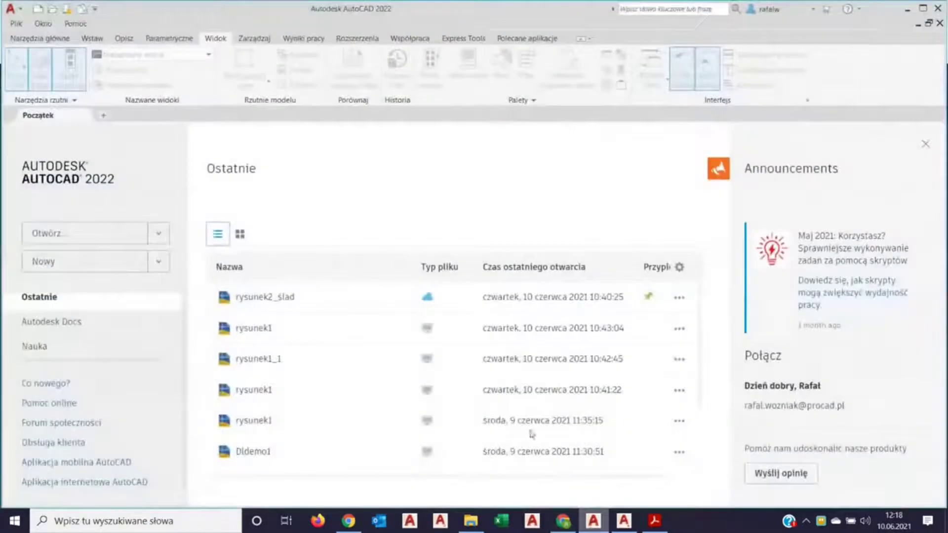
Hide the announcements and open rysunek2_ślad from the recent drawings list.
click(711, 172)
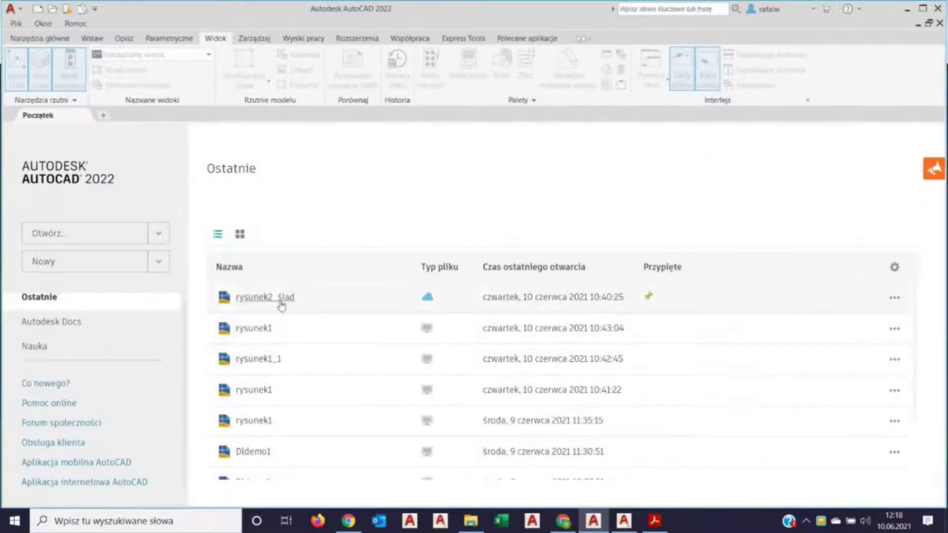
click(280, 300)
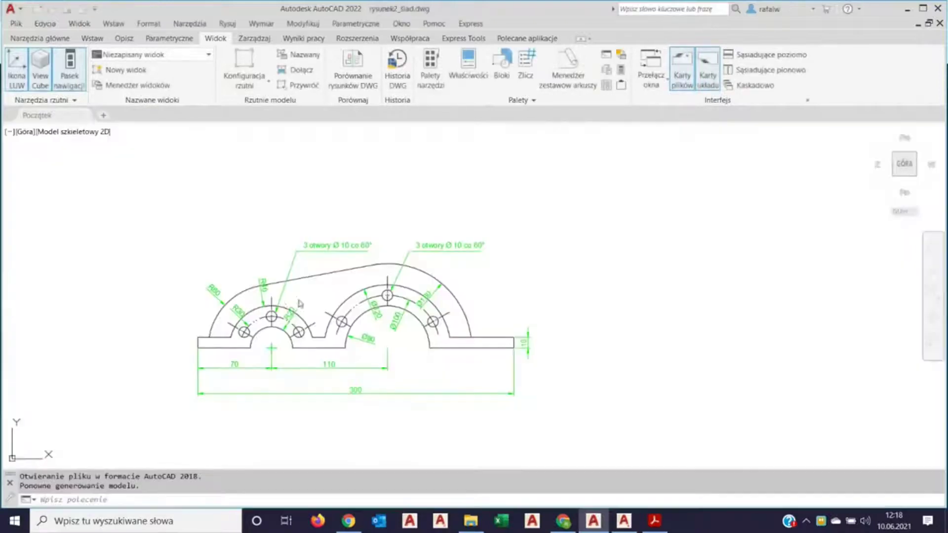
scroll(348, 331, up, 3)
scroll(350, 332, down, 3)
middle_drag(350, 333, 365, 330)
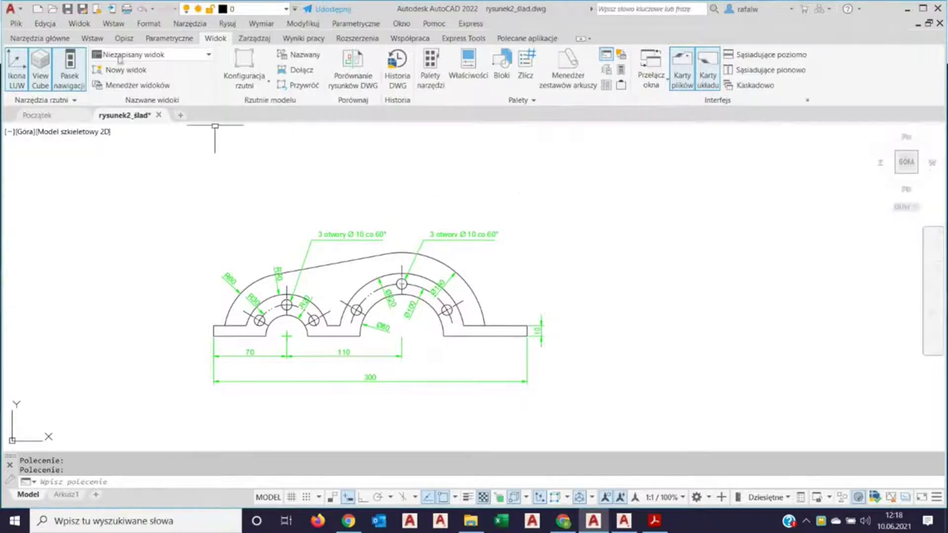
click(49, 40)
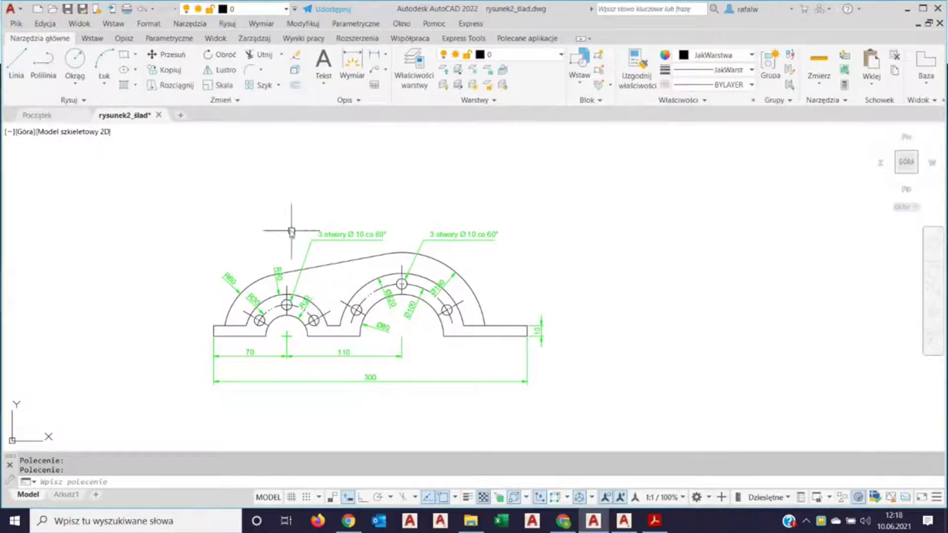
click(216, 39)
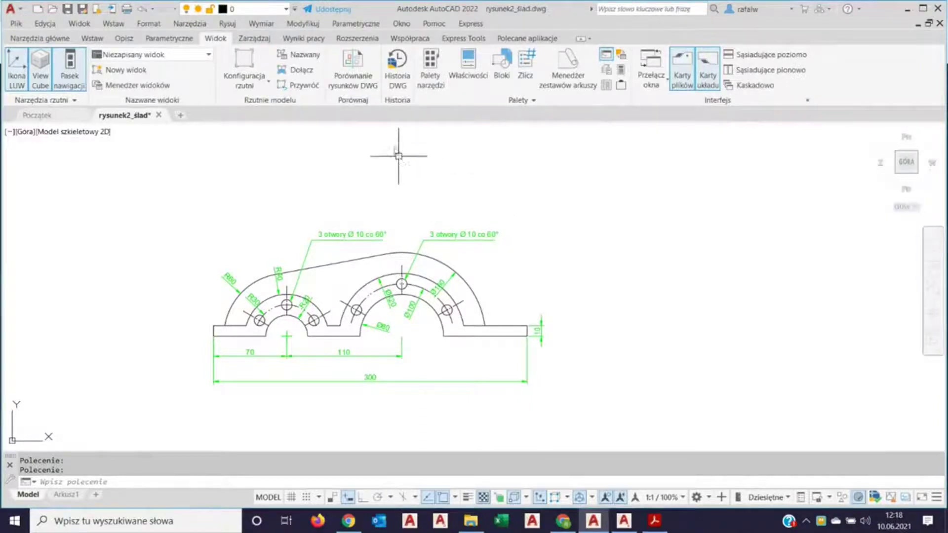
Open the Trasy traces palette from the collaboration tab, then close it.
click(410, 42)
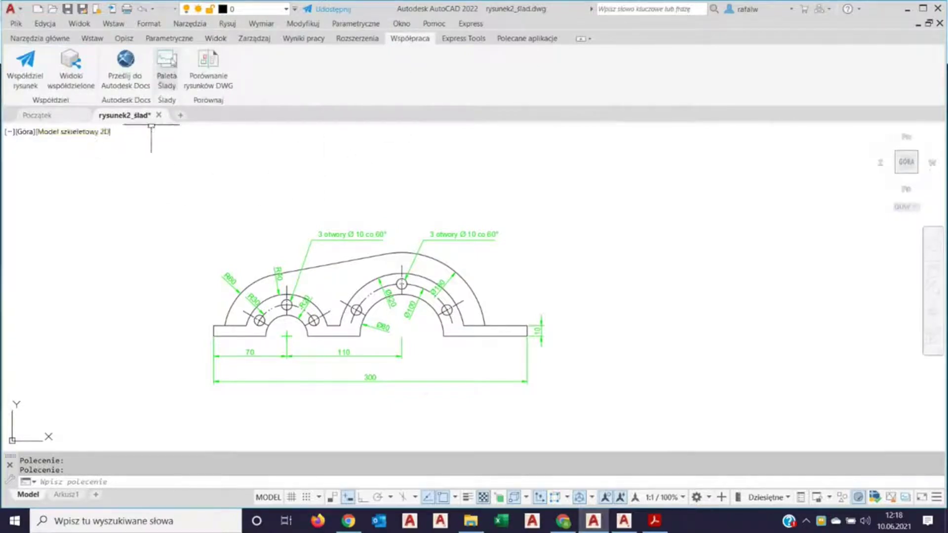
click(168, 75)
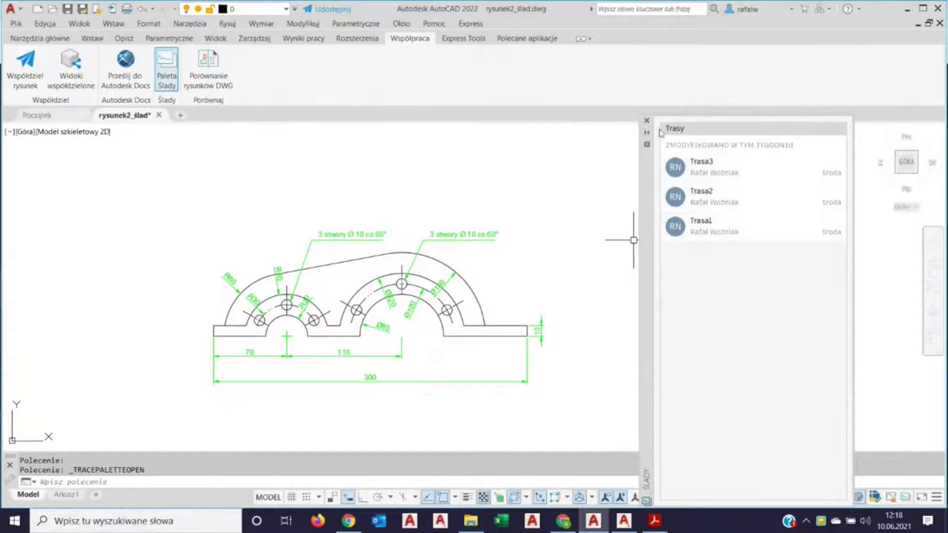
click(647, 120)
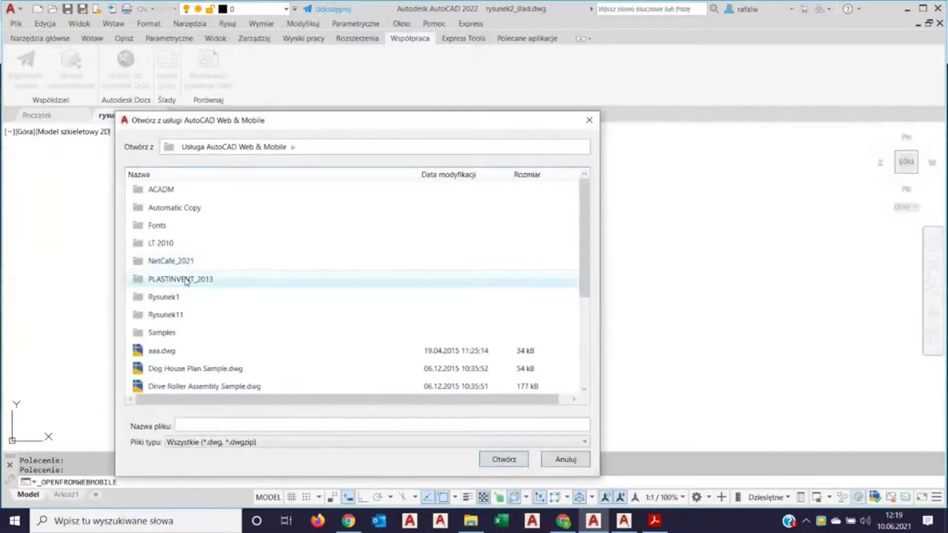
Open rysunek2_slad.dwg from the NetCafe_2021 cloud folder and close the unsaved copy without saving.
double_click(182, 262)
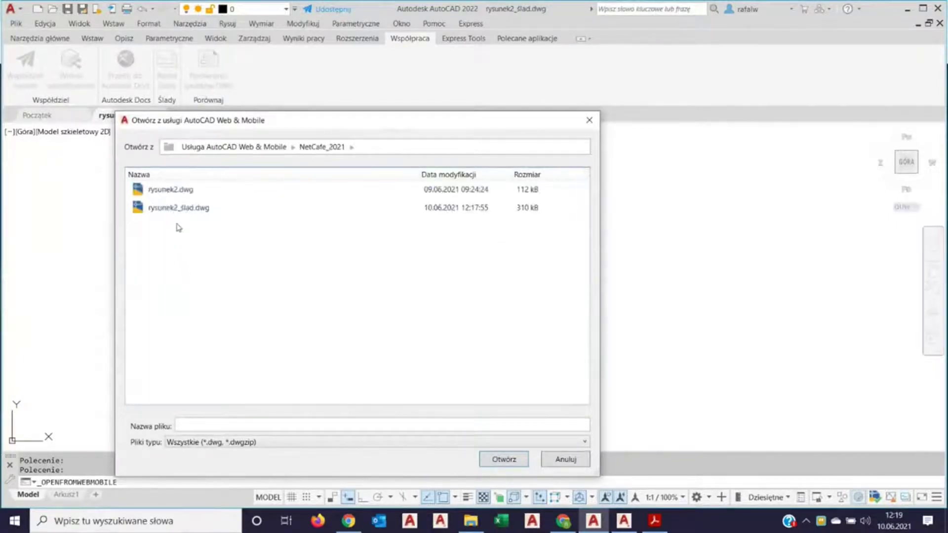
click(188, 213)
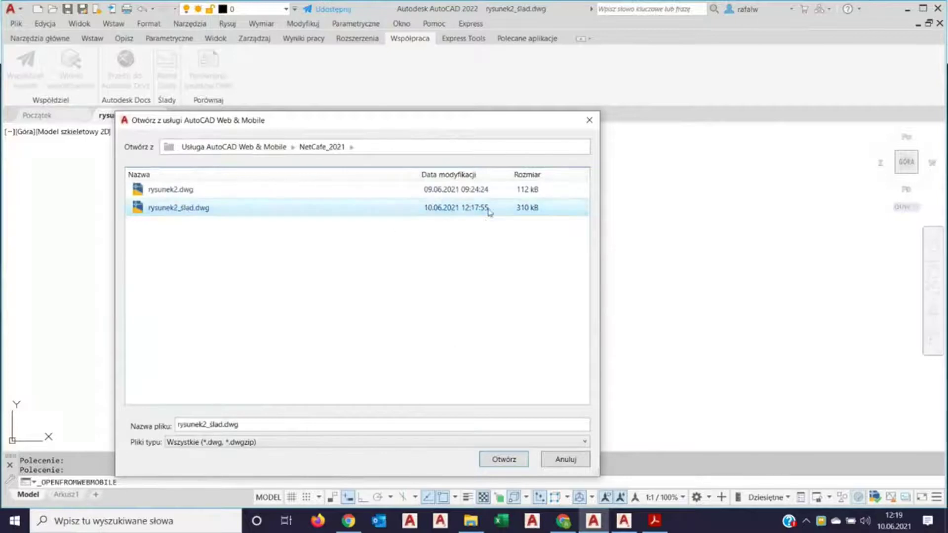
click(503, 459)
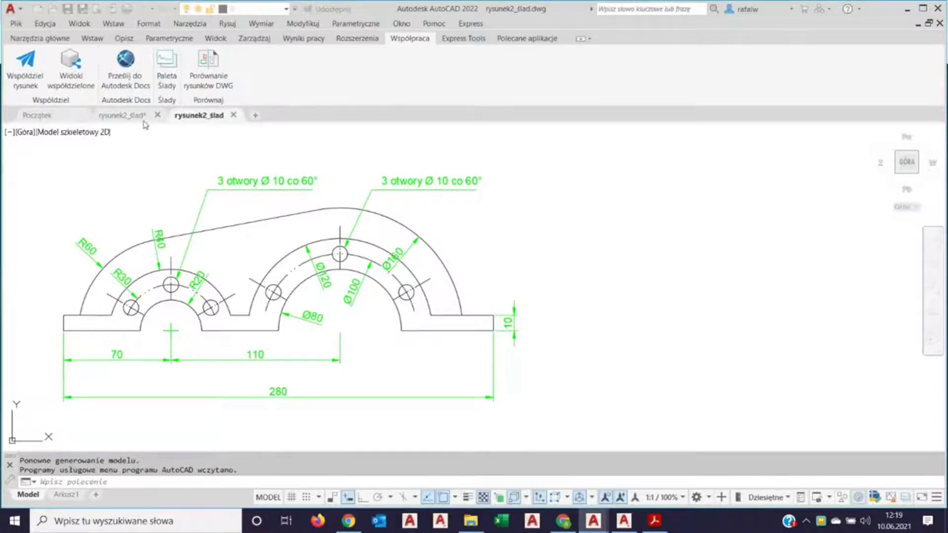
click(144, 119)
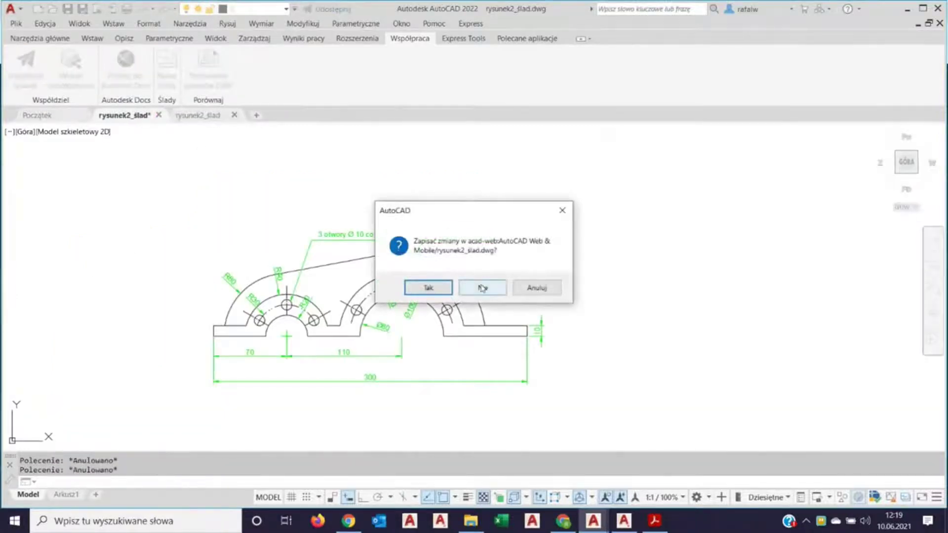
click(482, 288)
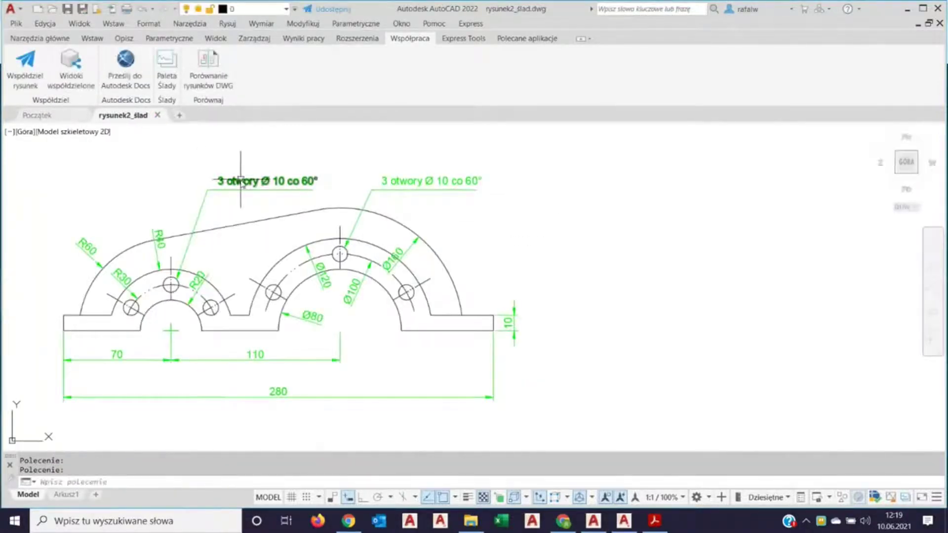
Show the Trasy palette and open the 'zmiana szerokości' trace.
click(166, 69)
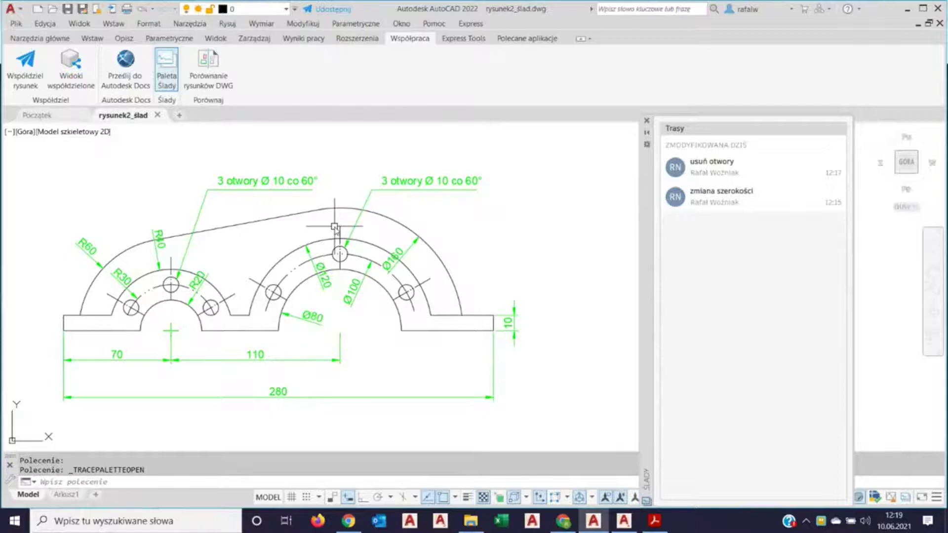
double_click(721, 200)
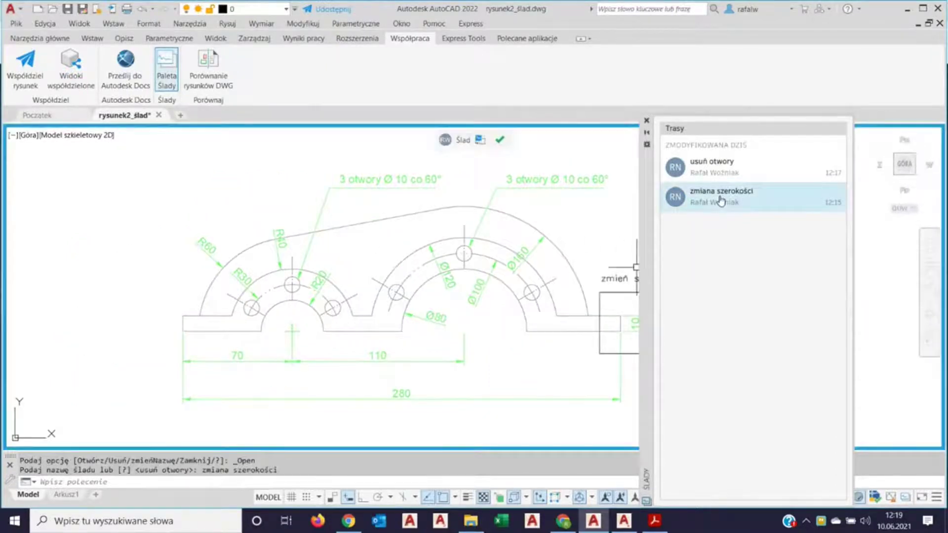
Move the Trasy palette right and pan and zoom to view the 'zmień szerokość na 300' markup.
drag(648, 184, 719, 177)
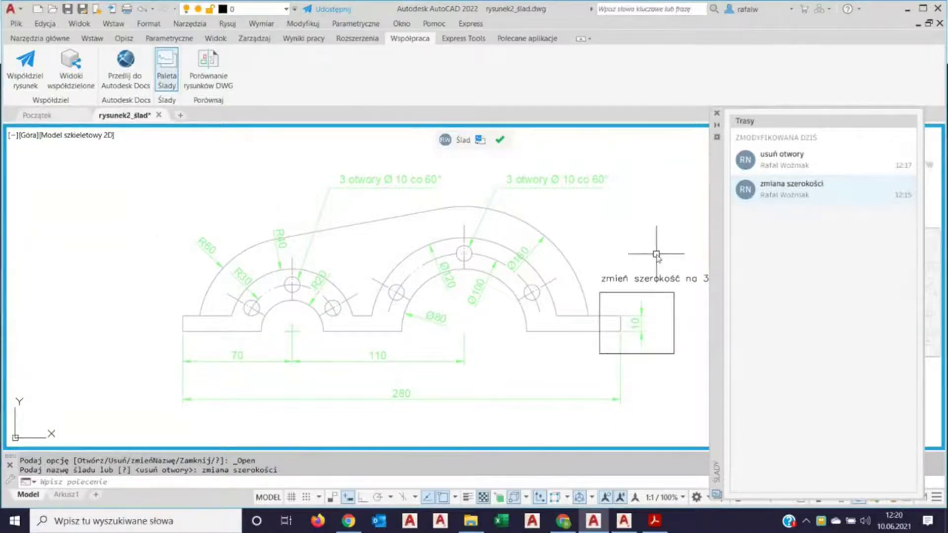
middle_drag(656, 254, 481, 244)
scroll(490, 347, up, 2)
scroll(492, 361, up, 2)
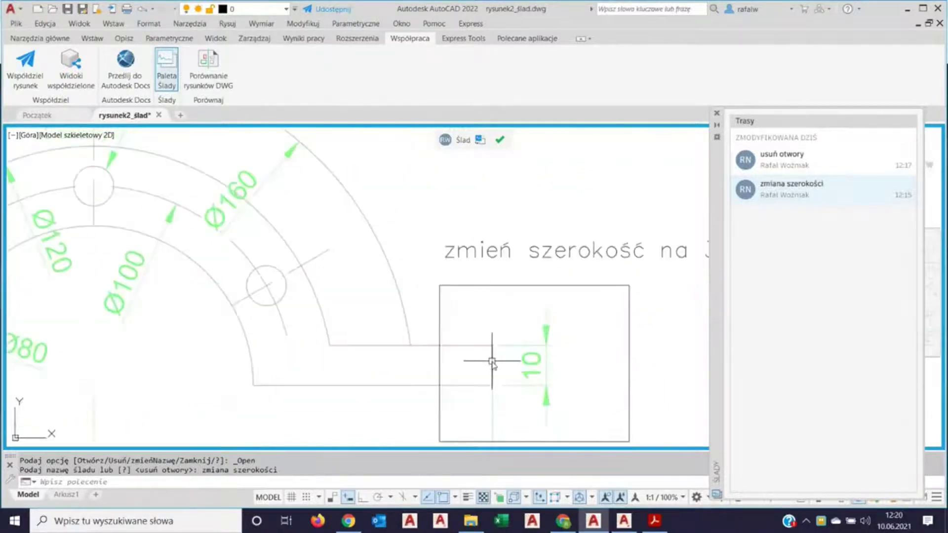
scroll(492, 361, down, 4)
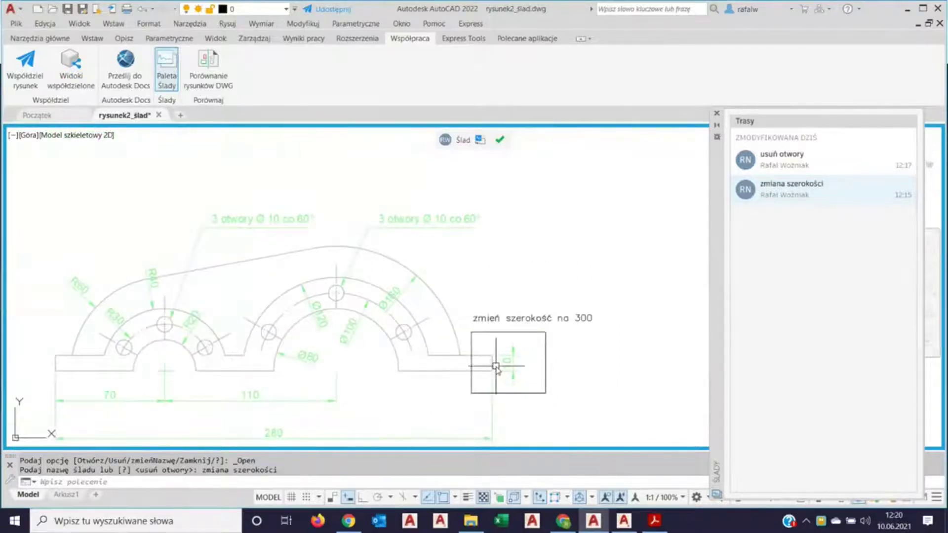
scroll(329, 366, up, 2)
middle_drag(324, 375, 332, 339)
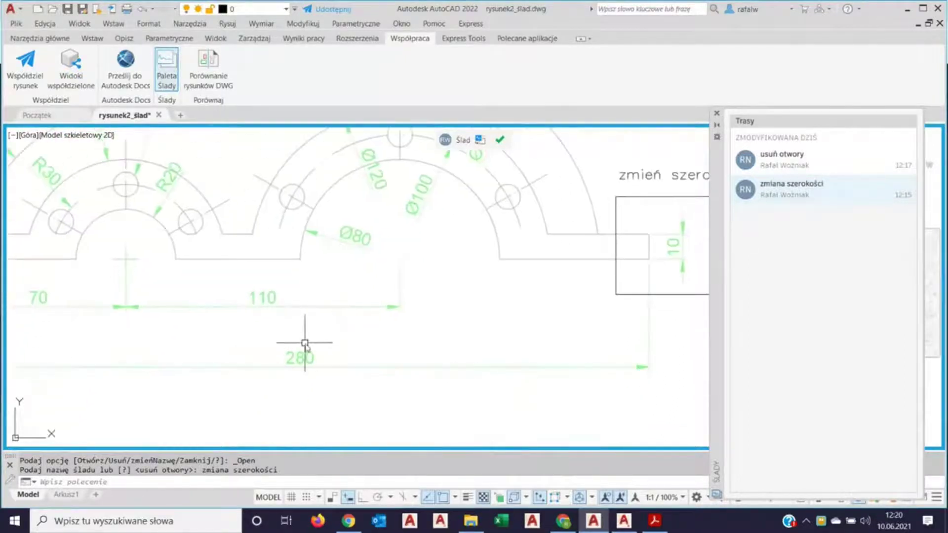
scroll(514, 322, down, 2)
scroll(474, 326, up, 2)
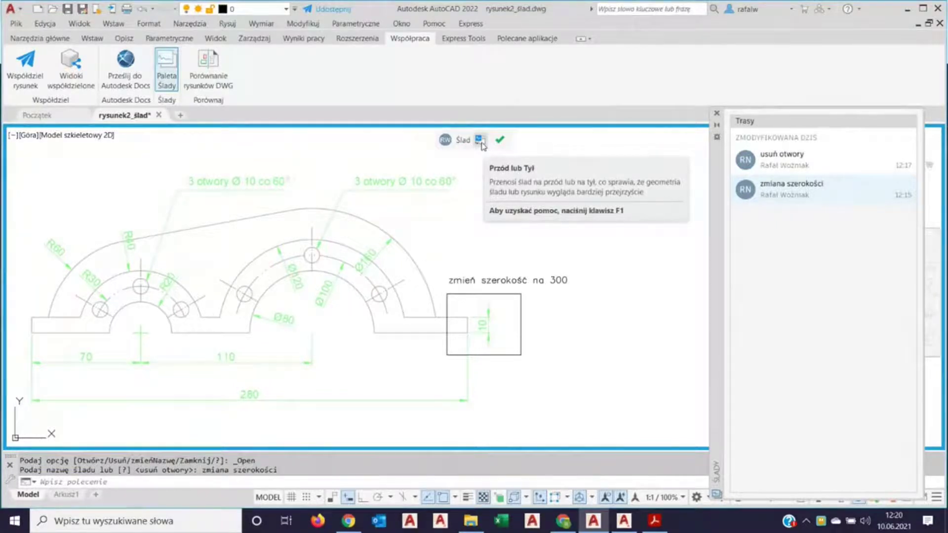
Send the trace markup to the back so the part's geometry shows in front.
click(480, 141)
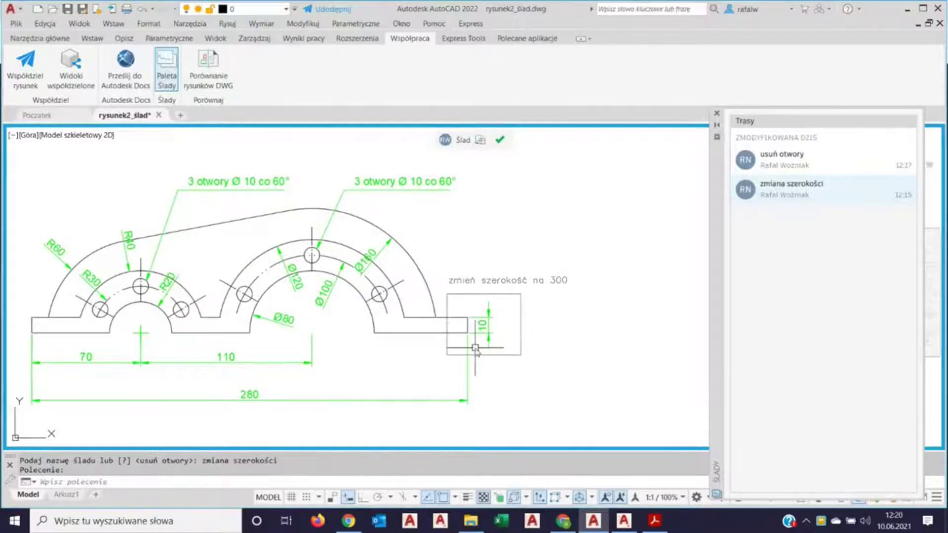
scroll(474, 347, up, 2)
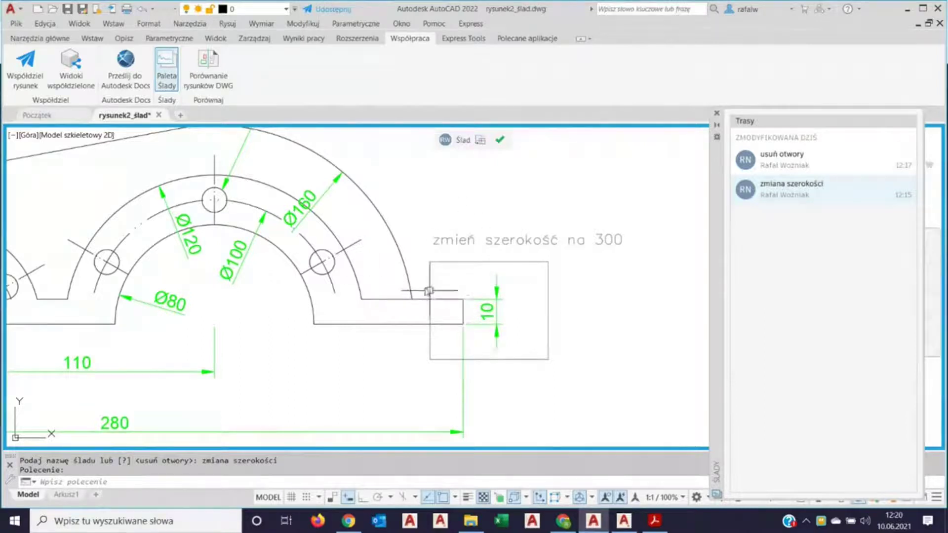
scroll(368, 283, down, 4)
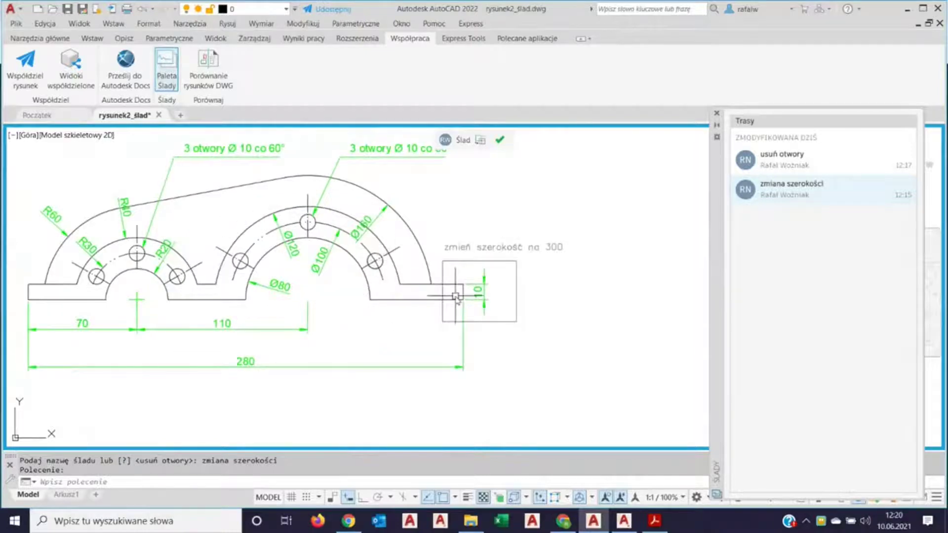
scroll(388, 295, up, 6)
scroll(460, 299, down, 2)
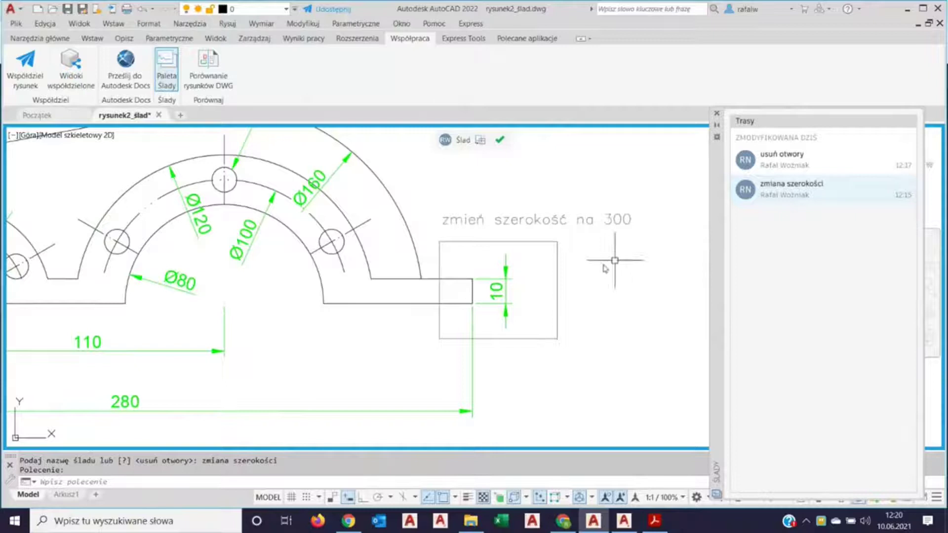
scroll(482, 304, up, 2)
scroll(483, 303, up, 2)
Stretch the part's right end 20 units, making the overall length 313,4674.
click(457, 281)
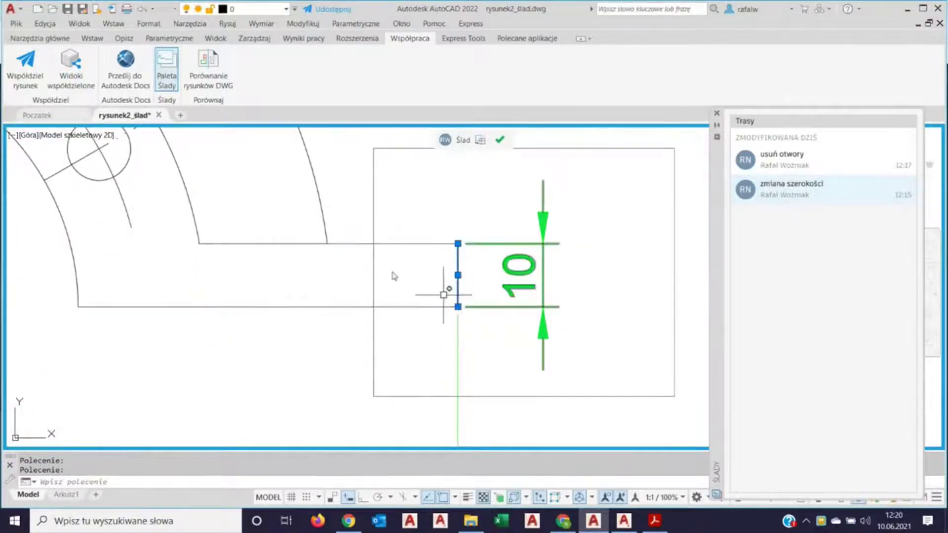
key(Escape)
click(52, 40)
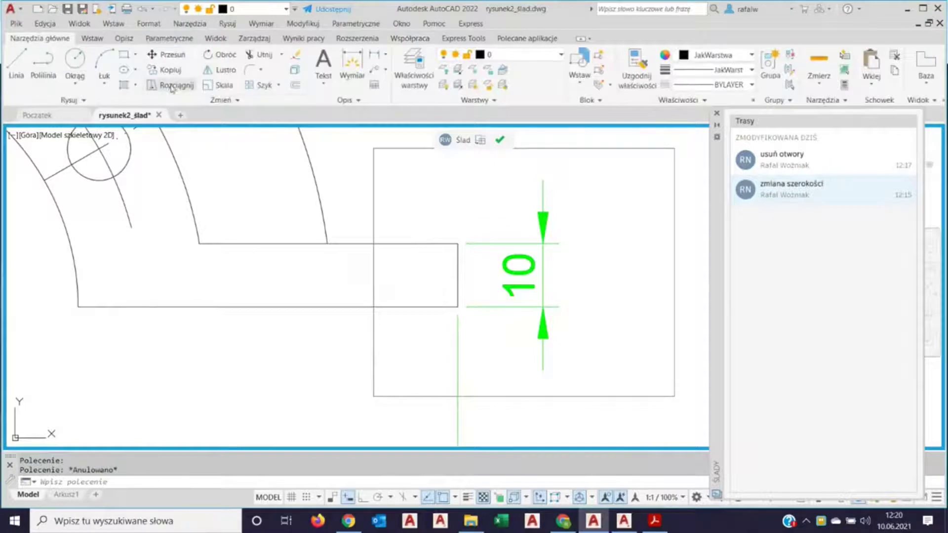
click(193, 86)
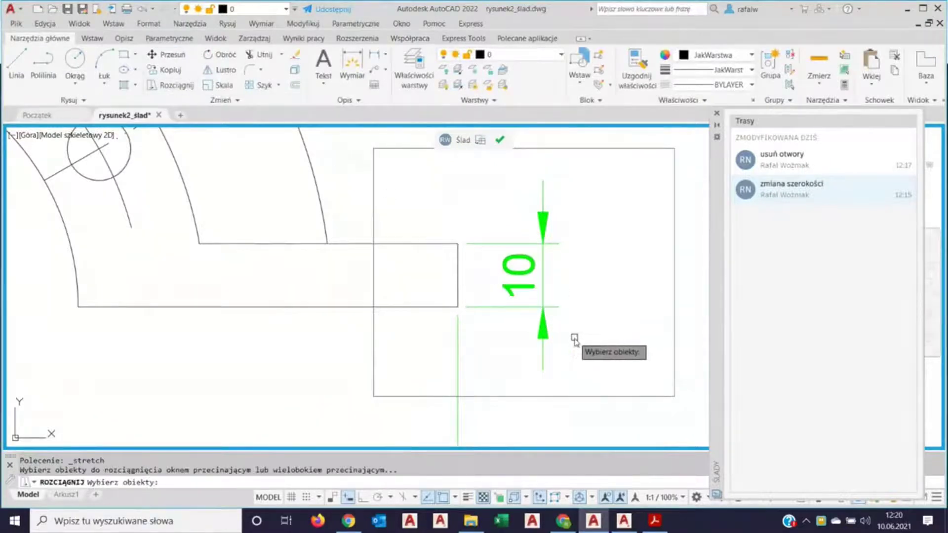
click(574, 344)
click(436, 200)
key(Return)
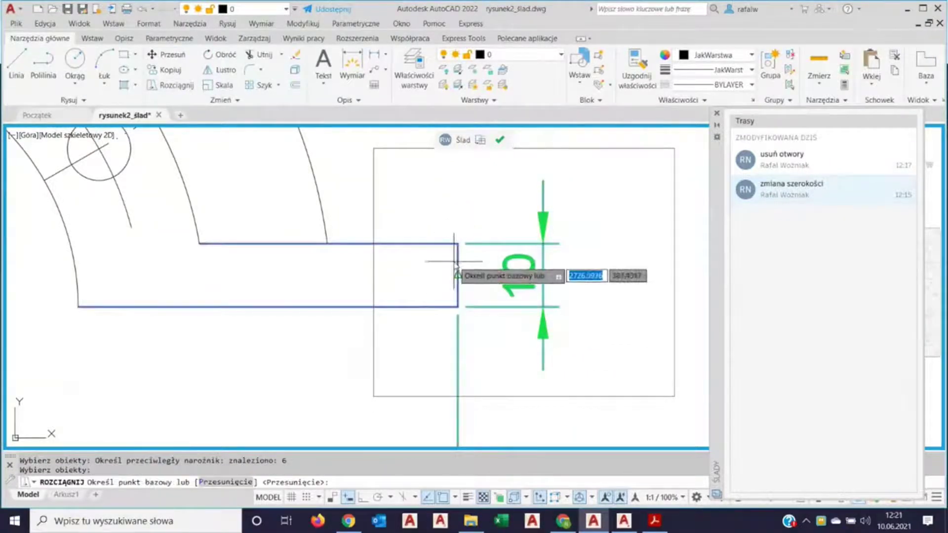
click(457, 275)
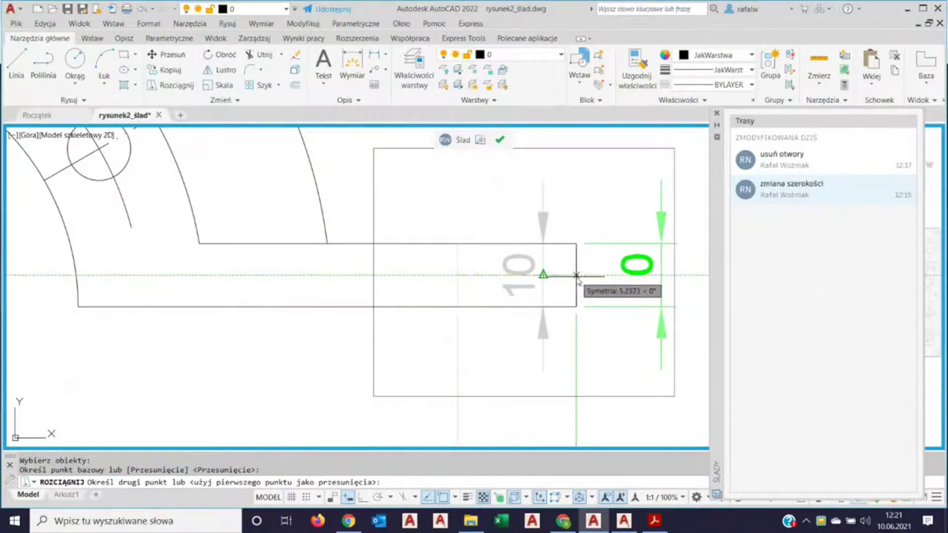
text(20)
key(Return)
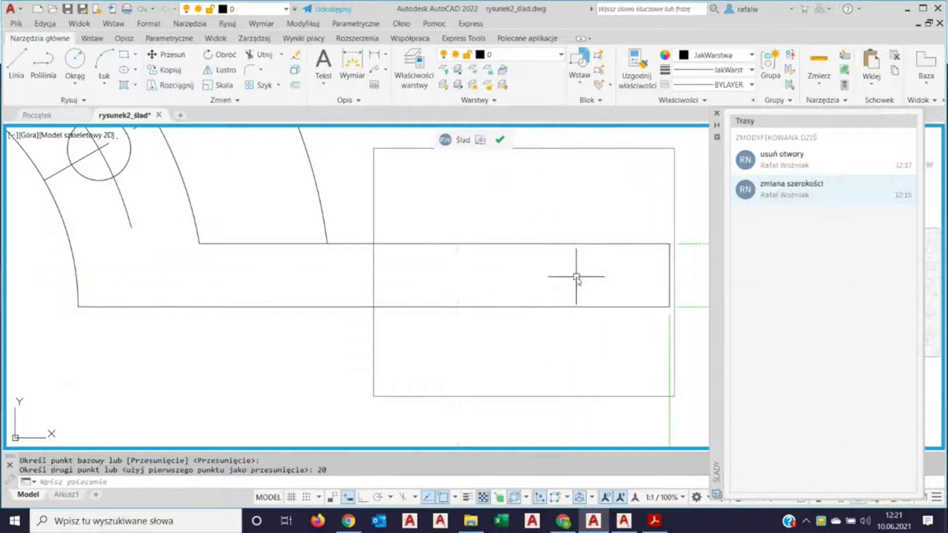
Centre the view on the stretched right end and close the width-change trace.
scroll(576, 276, down, 2)
scroll(566, 303, down, 1)
scroll(522, 332, up, 2)
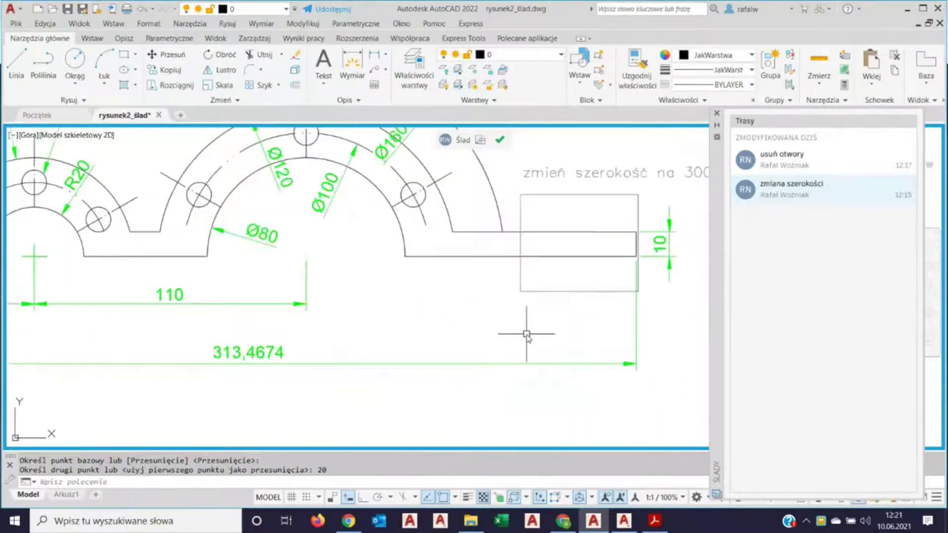
middle_drag(522, 333, 417, 336)
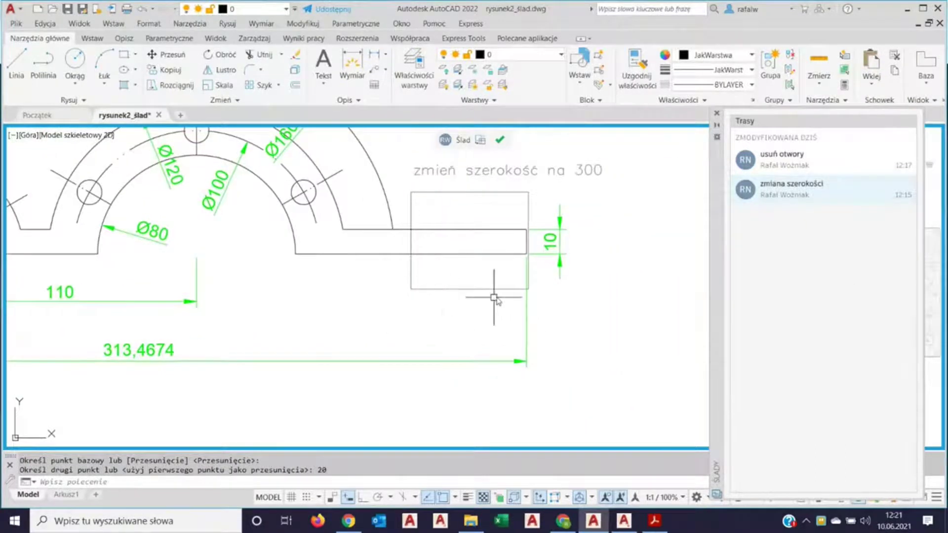
middle_drag(583, 280, 569, 297)
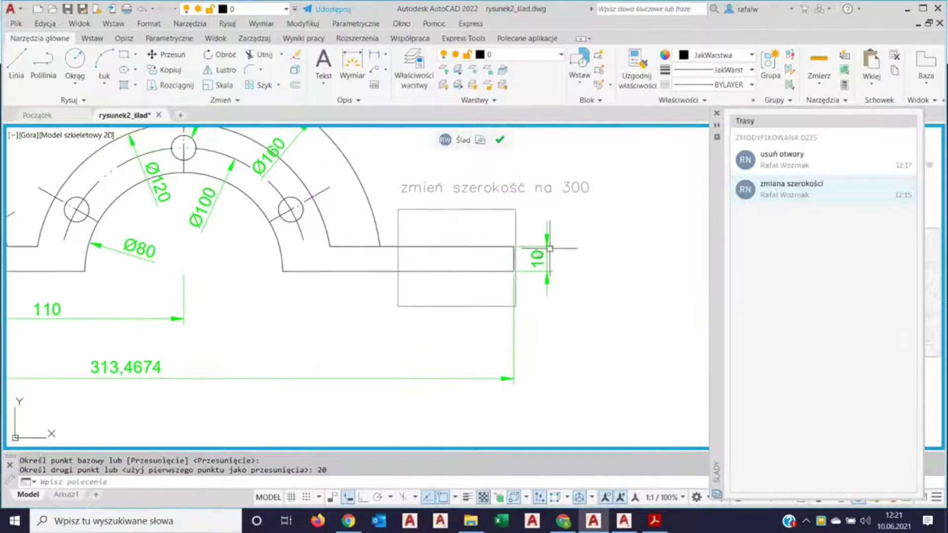
click(500, 140)
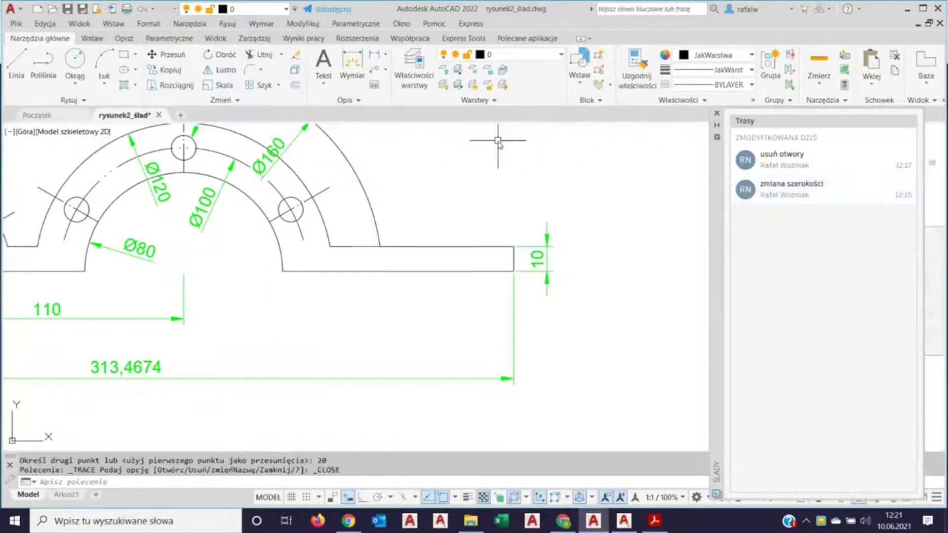
Open and close the 'usuń otwory' trace, then re-centre the bracket drawing.
click(788, 166)
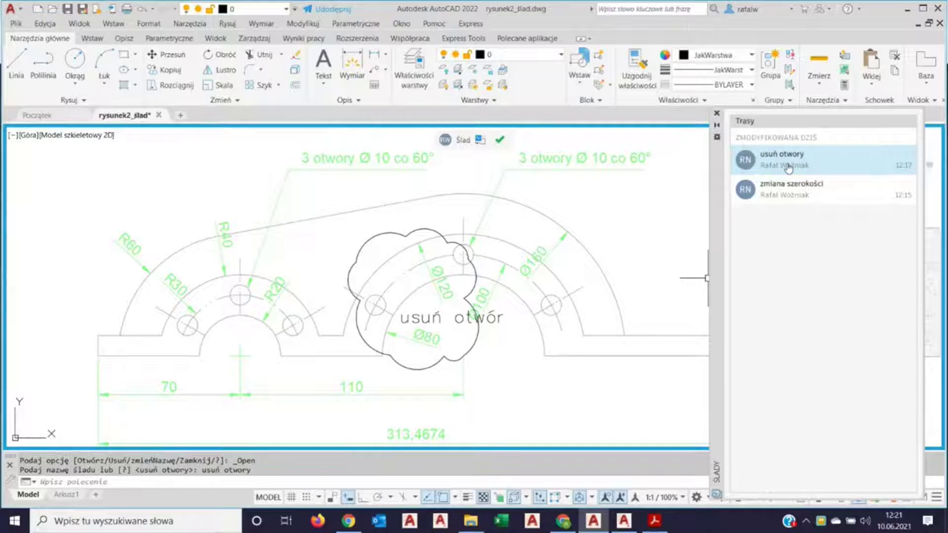
click(500, 139)
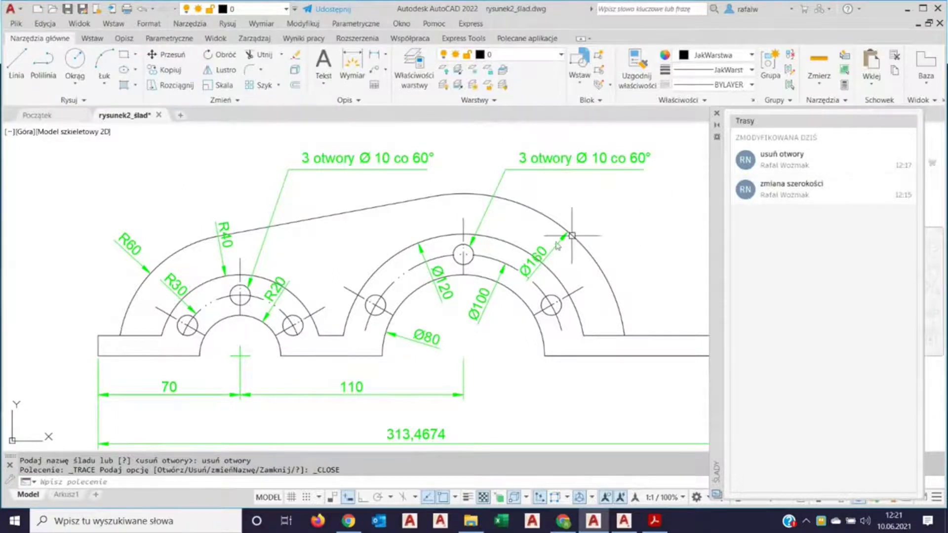
scroll(394, 311, down, 2)
scroll(395, 316, down, 2)
scroll(410, 341, up, 1)
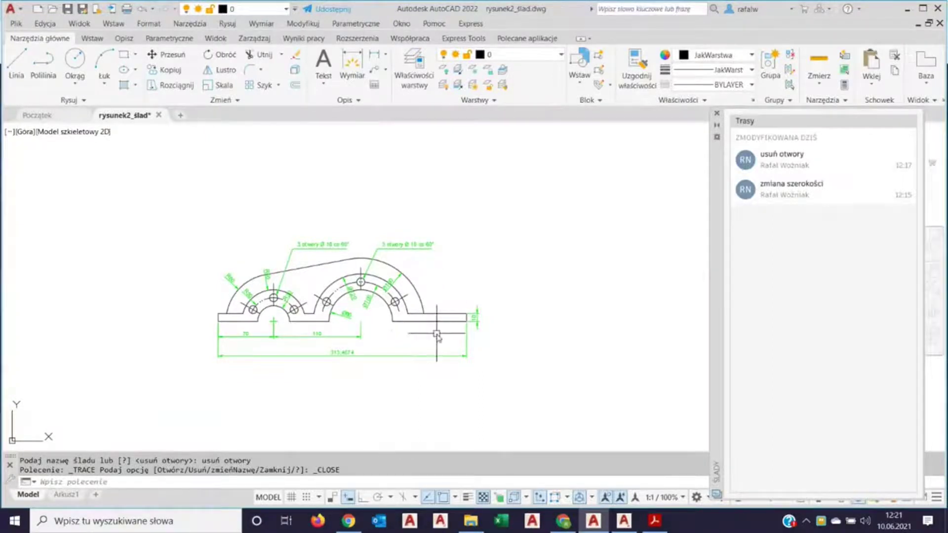
scroll(436, 333, up, 2)
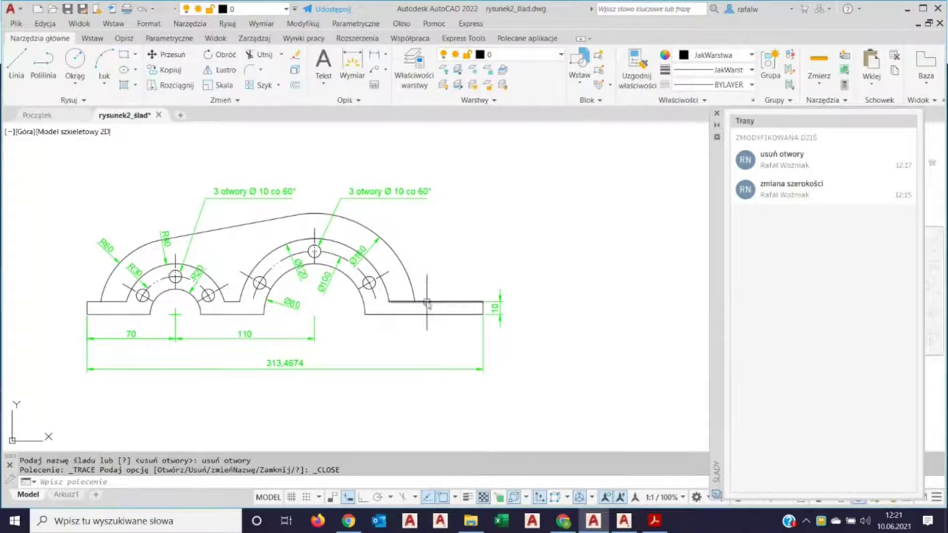
middle_drag(434, 271, 522, 238)
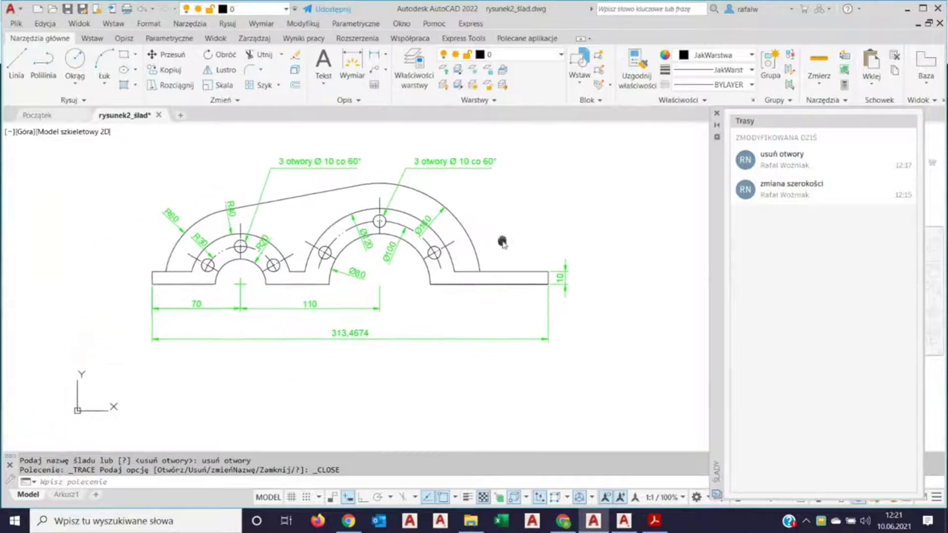
click(563, 522)
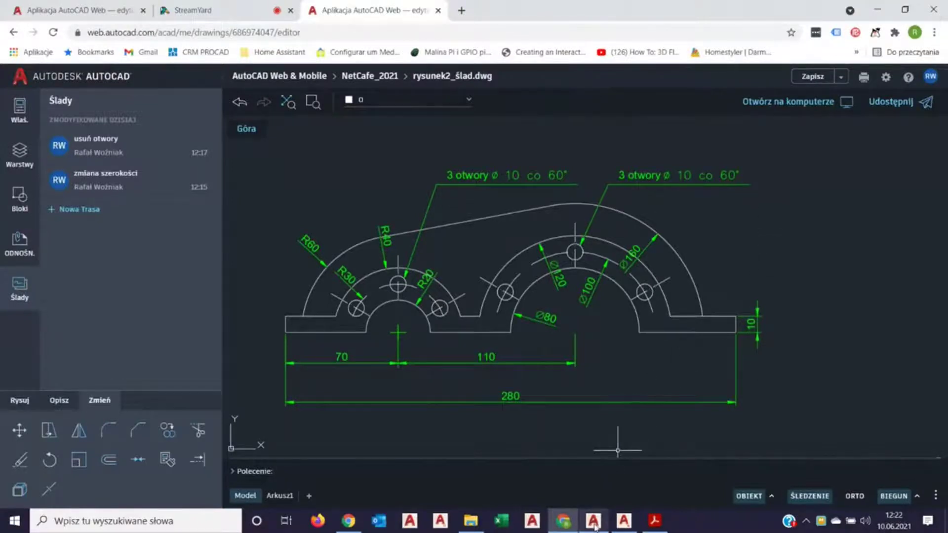
Return from AutoCAD Web to the desktop AutoCAD 2022 window.
click(592, 469)
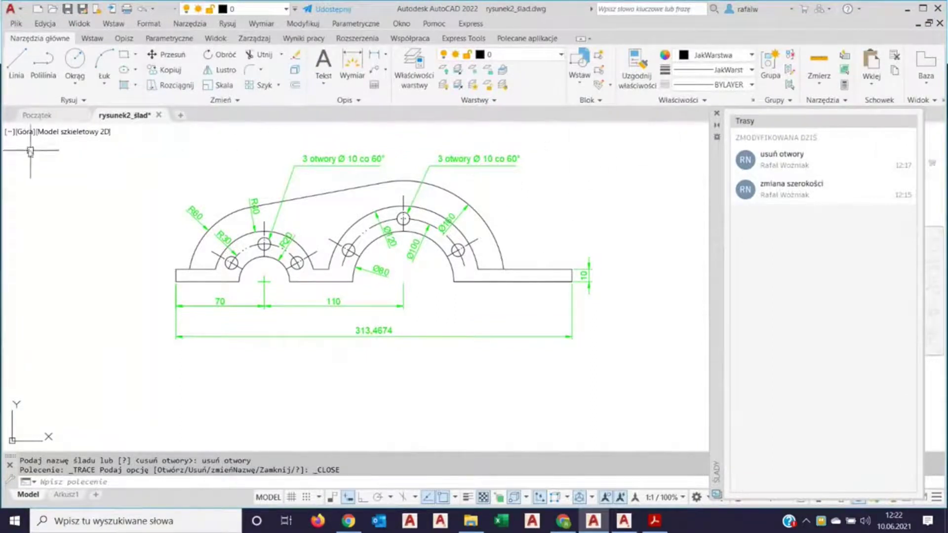
Open rysunek1_1.dwg after the recent rysunek1 entry reports a missing file.
click(37, 115)
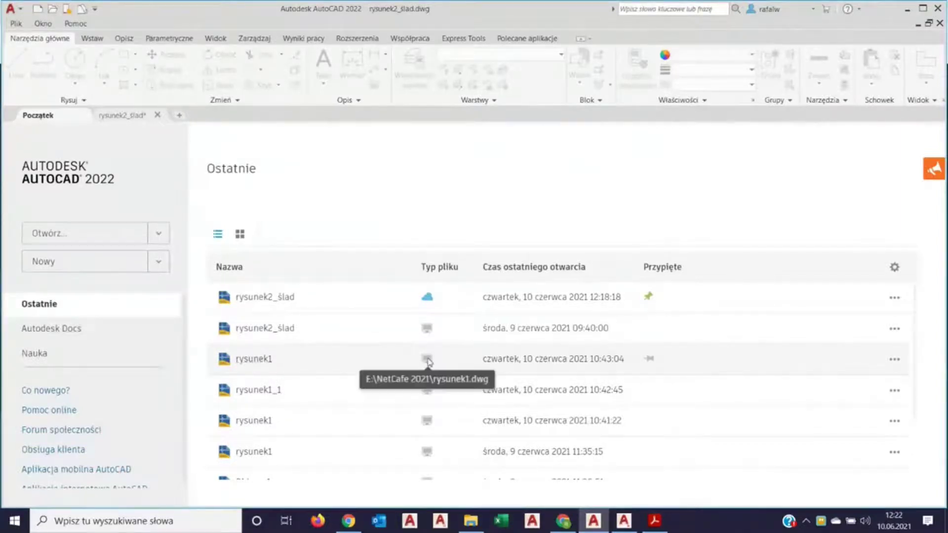
click(265, 362)
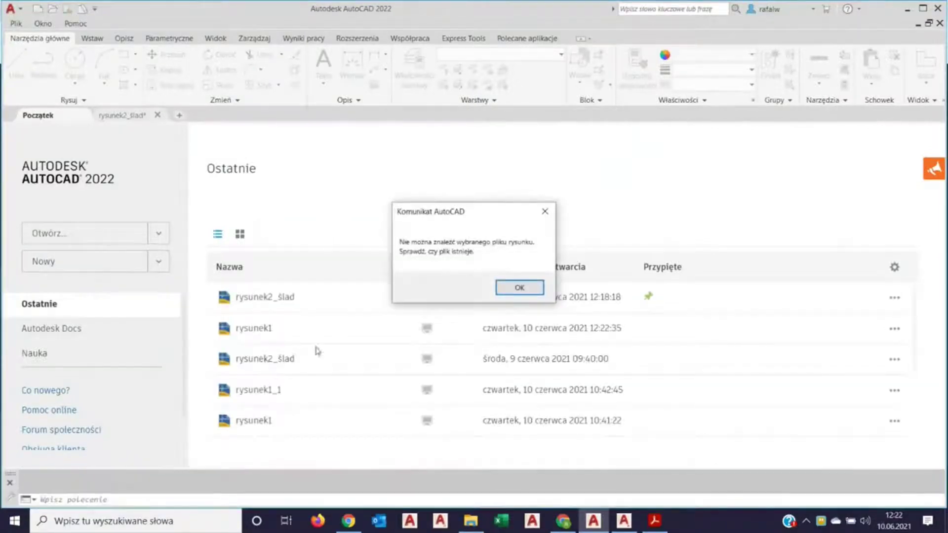
click(509, 288)
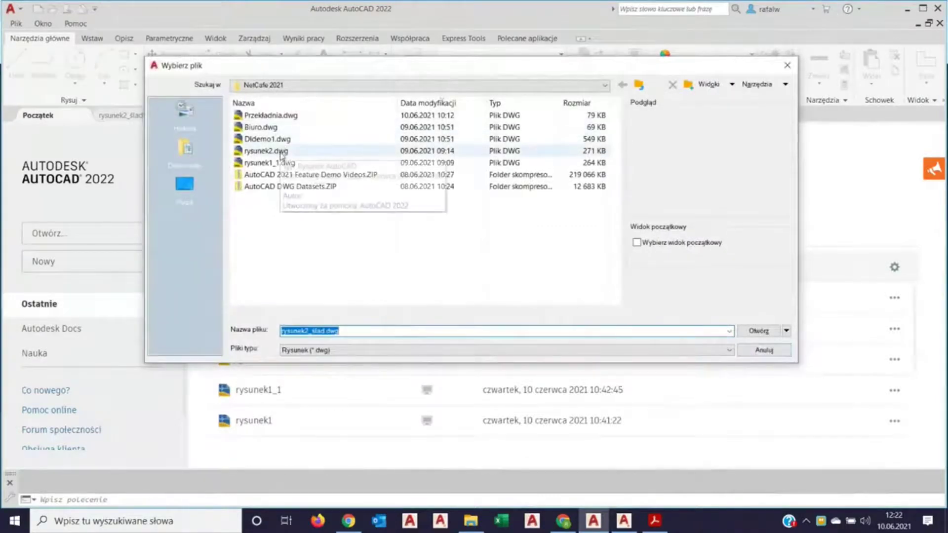
click(284, 165)
click(759, 331)
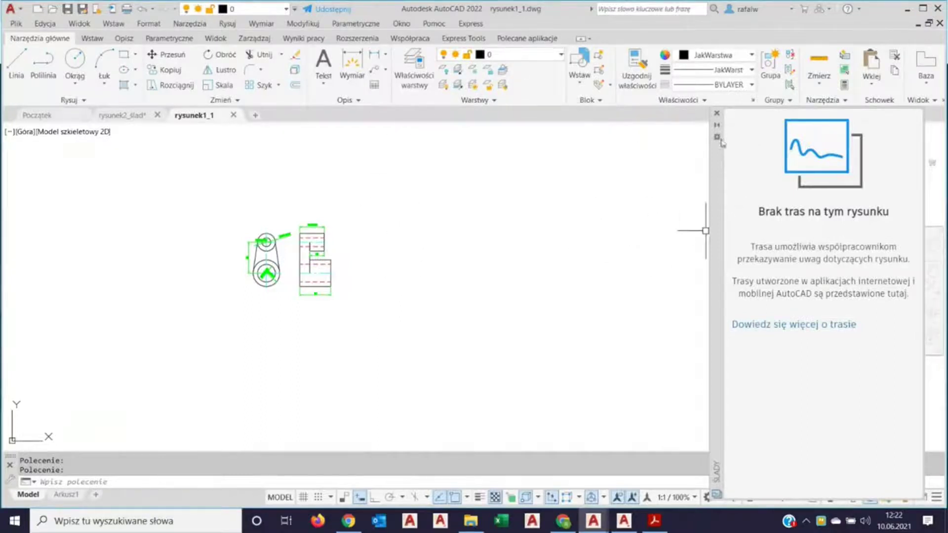
Close the traces panel and centre both rysunek1_1 part views.
click(716, 113)
scroll(289, 242, up, 3)
scroll(285, 240, up, 2)
middle_drag(284, 240, 412, 303)
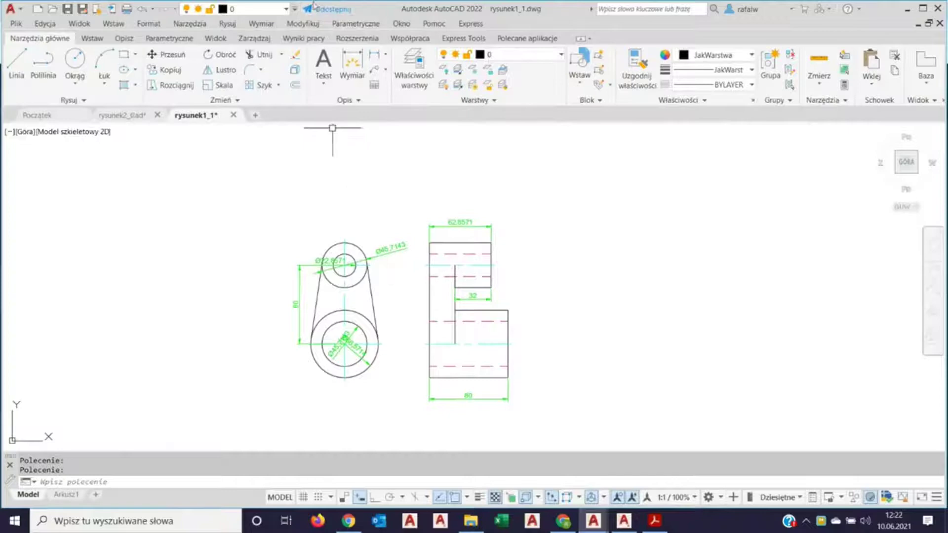
Close the AutoCAD Web editor tab and bring up the drawing's share-link options.
click(562, 521)
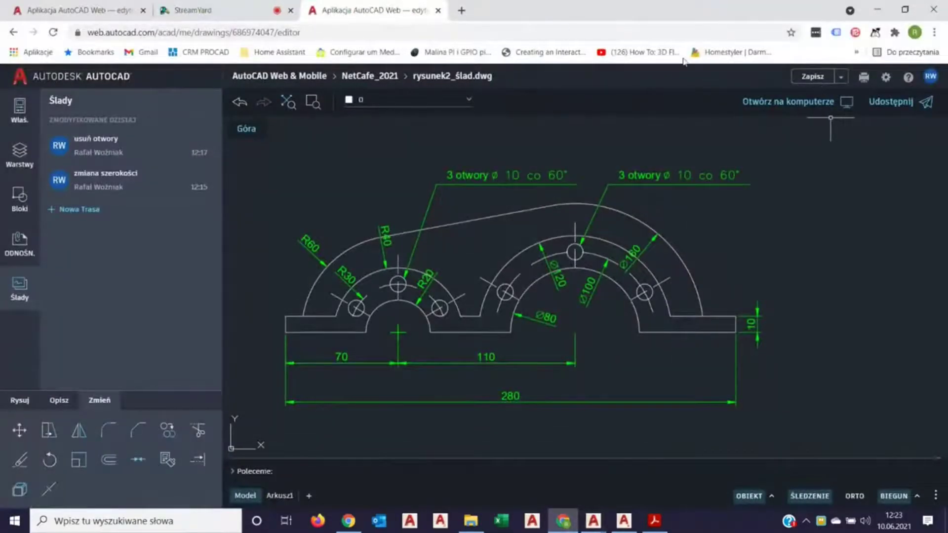
click(437, 11)
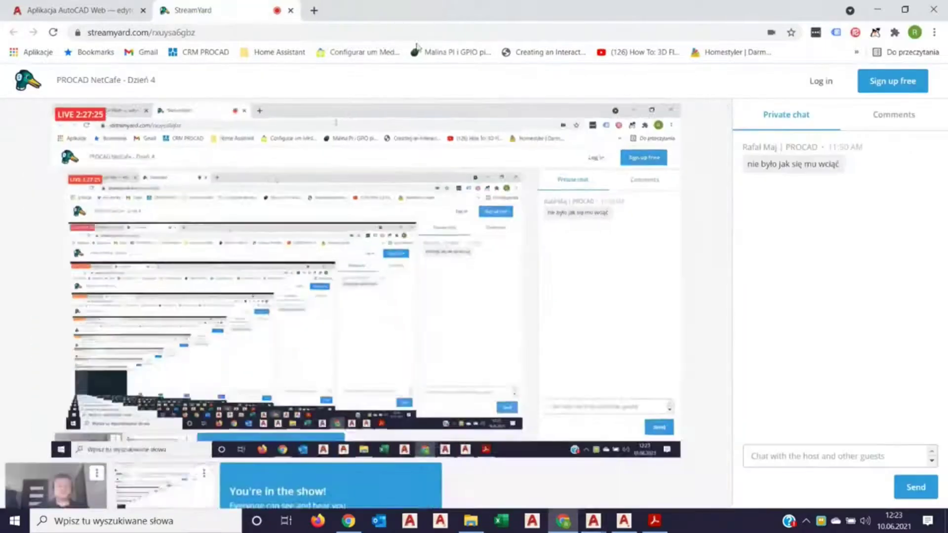
key(ctrl+1)
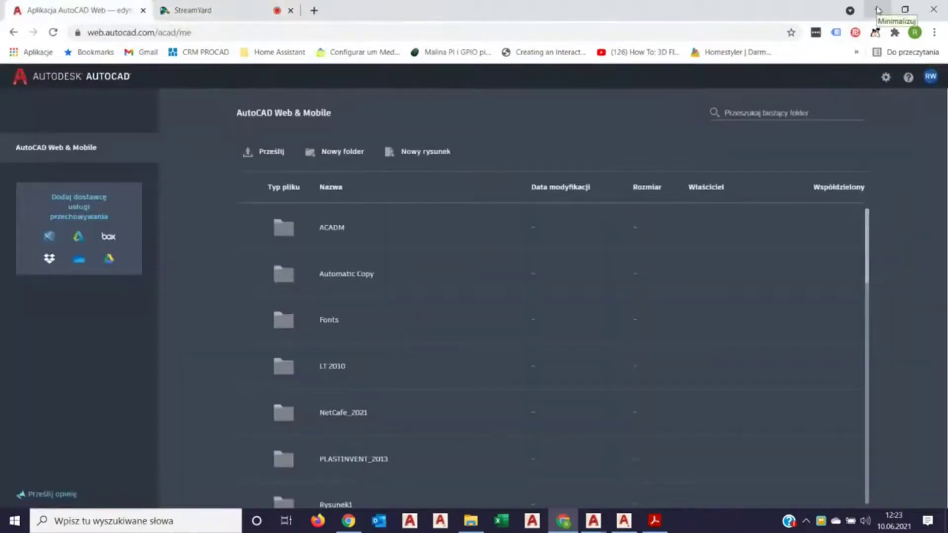
click(878, 9)
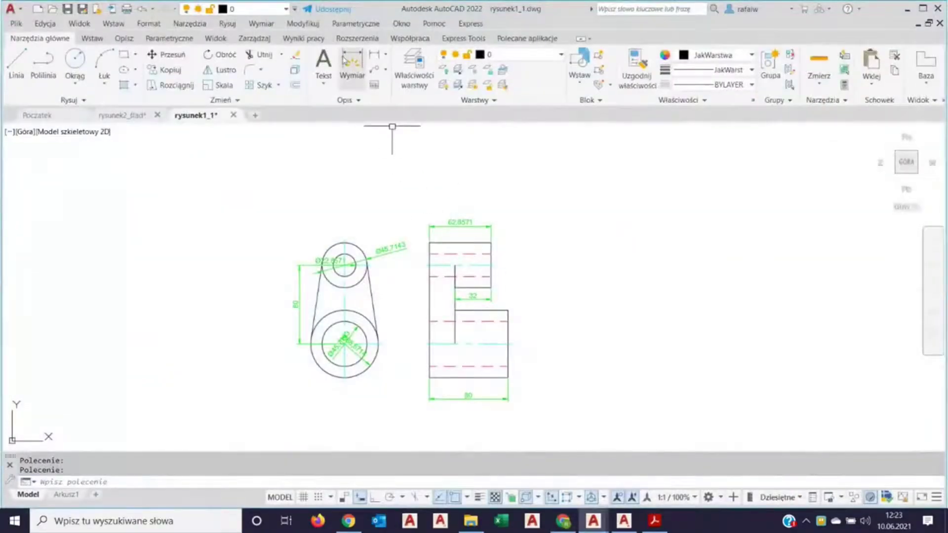
click(338, 9)
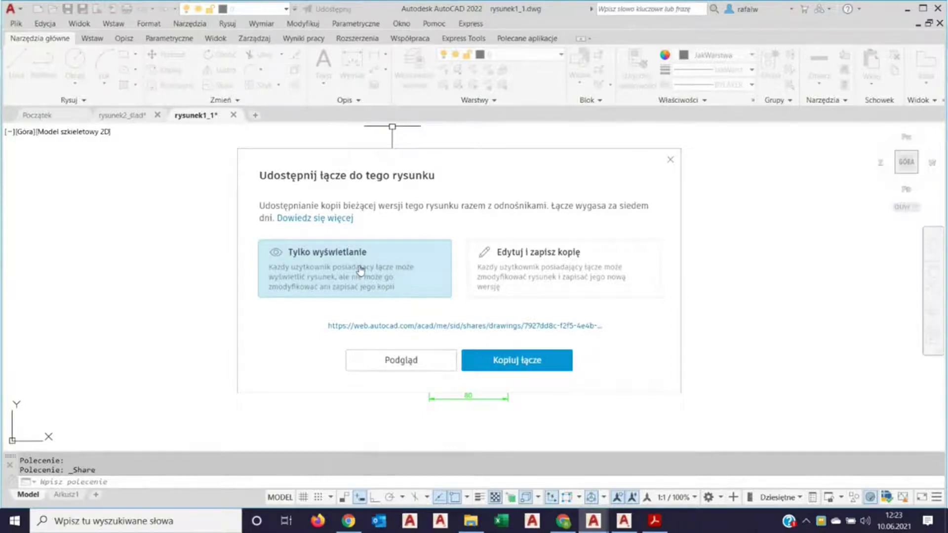
Keep the share link view-only and preview rysunek1_1 in AutoCAD Web.
click(567, 275)
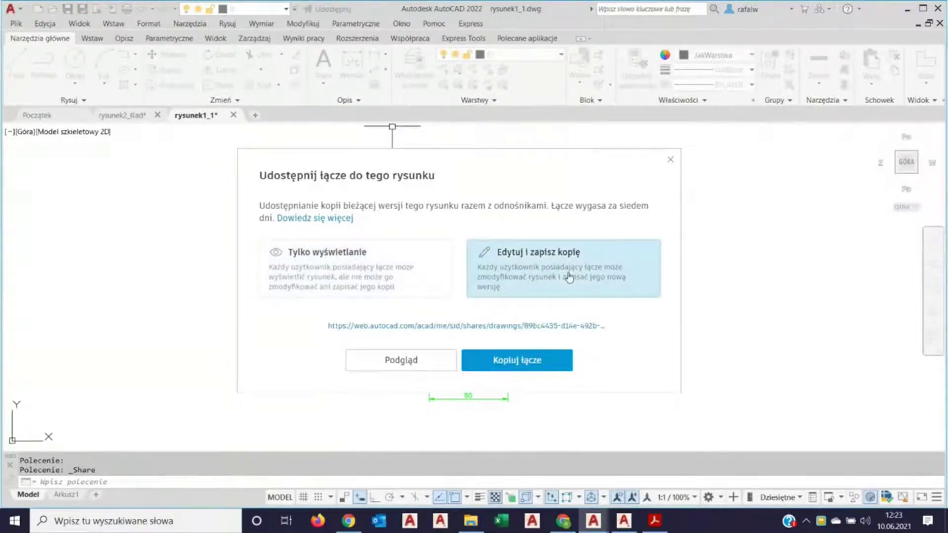
click(372, 271)
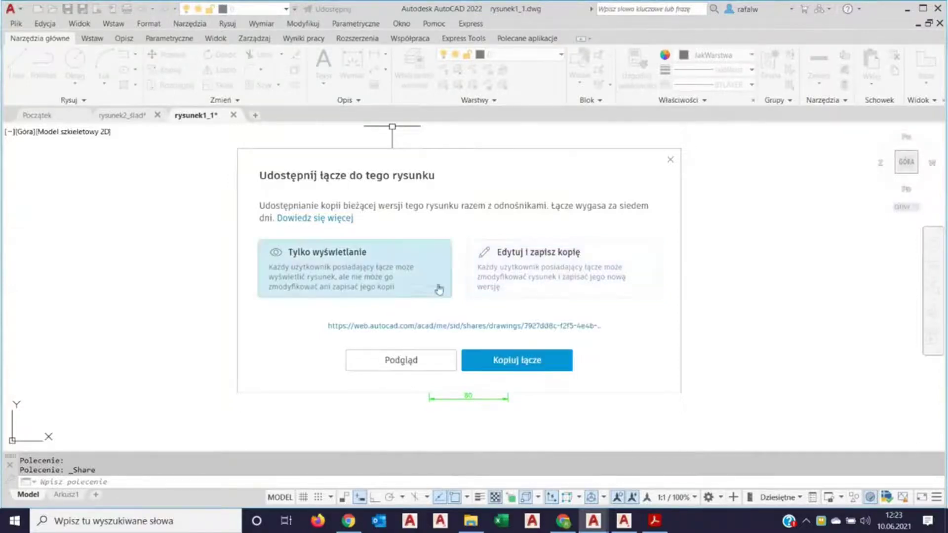
click(408, 363)
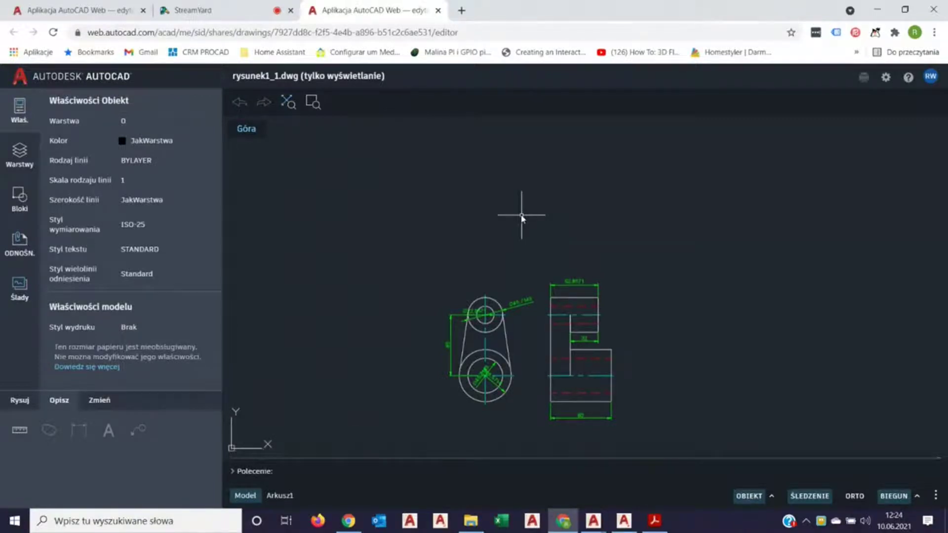
Show the Rysuj tools, zoom into the read-only rysunek1_1, and close the preview.
click(21, 404)
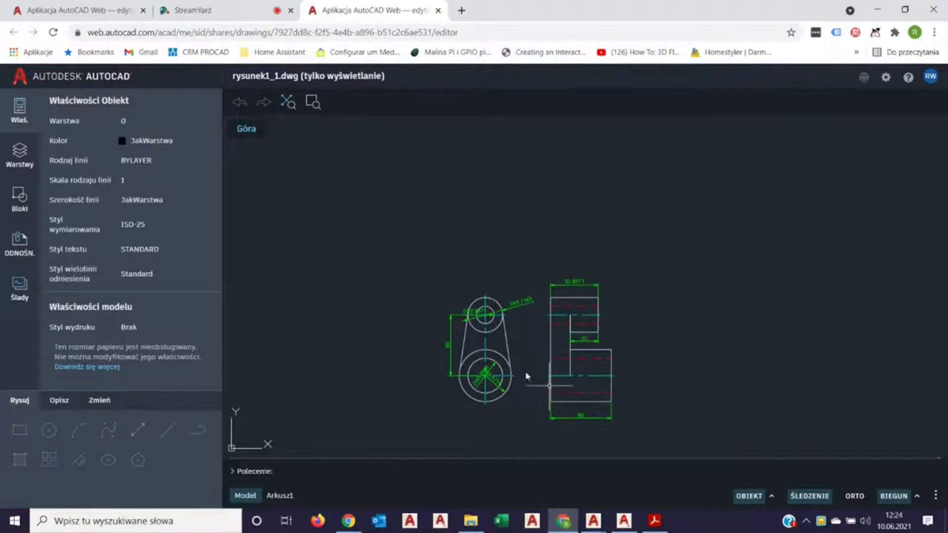
scroll(519, 369, up, 2)
scroll(514, 302, up, 2)
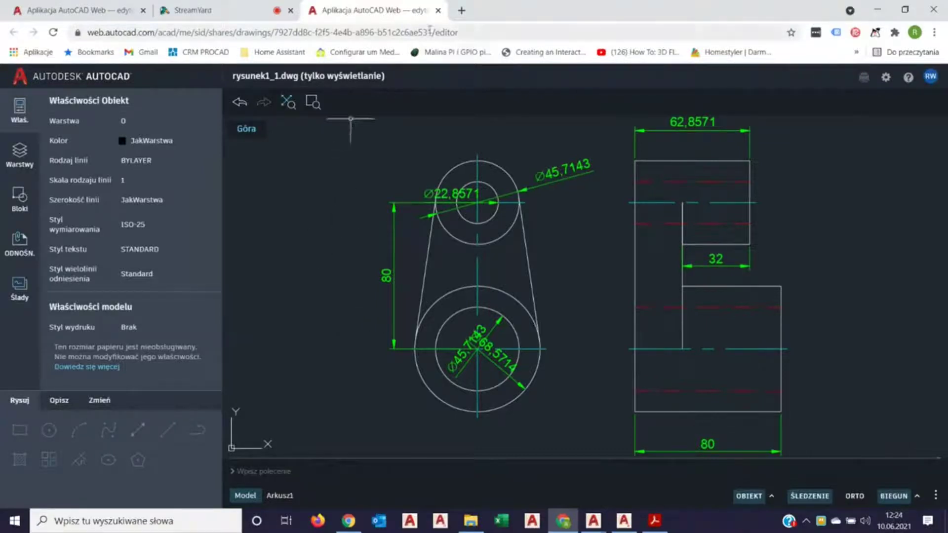
click(438, 10)
mouse_move(592, 520)
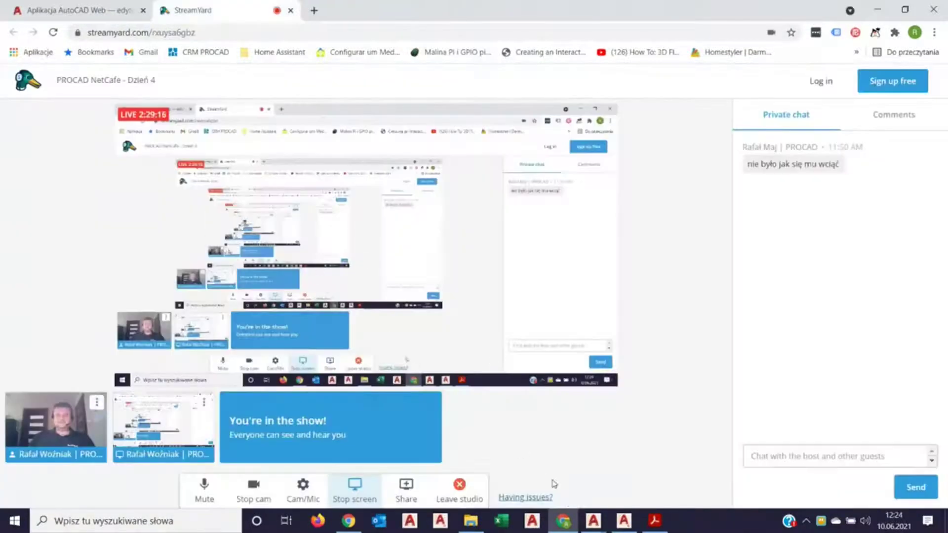
Dismiss the share dialog and close rysunek1_1 without saving changes.
click(593, 526)
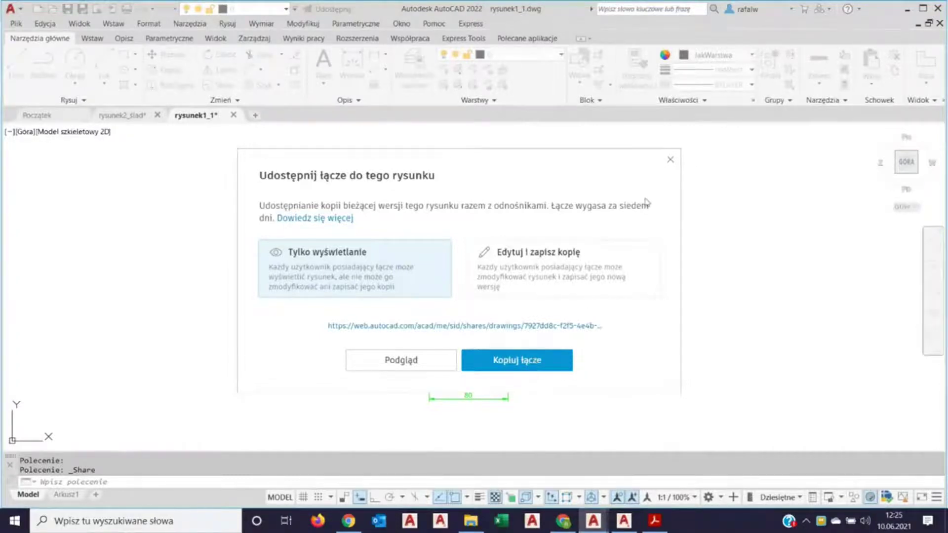
click(670, 162)
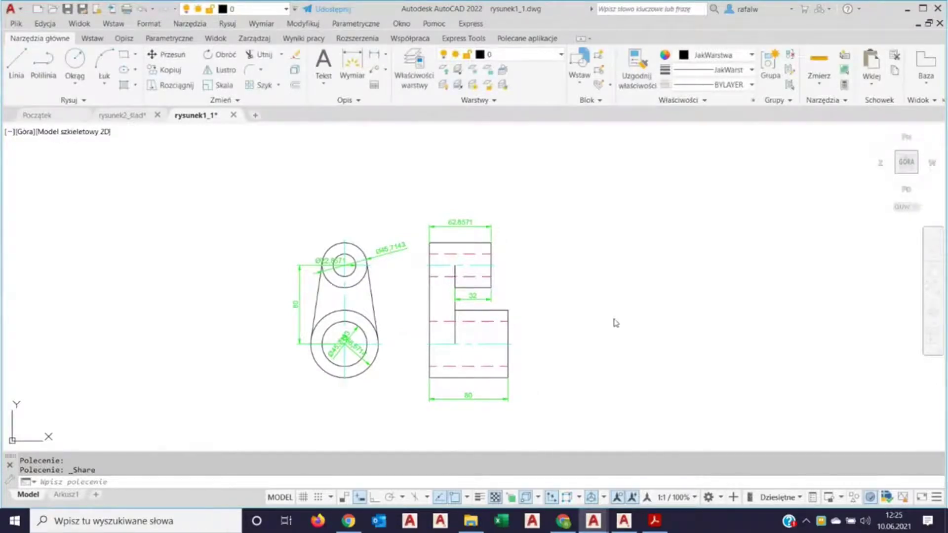
click(234, 114)
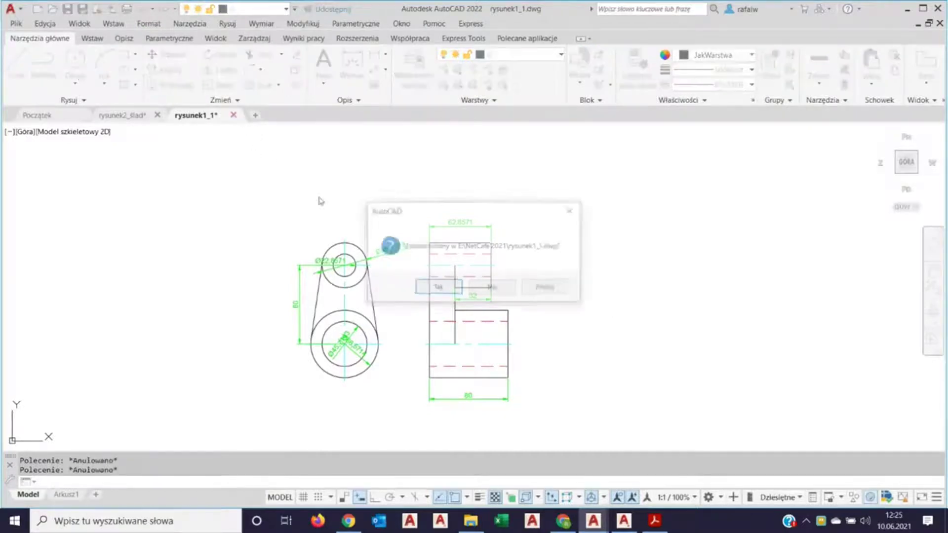
click(492, 286)
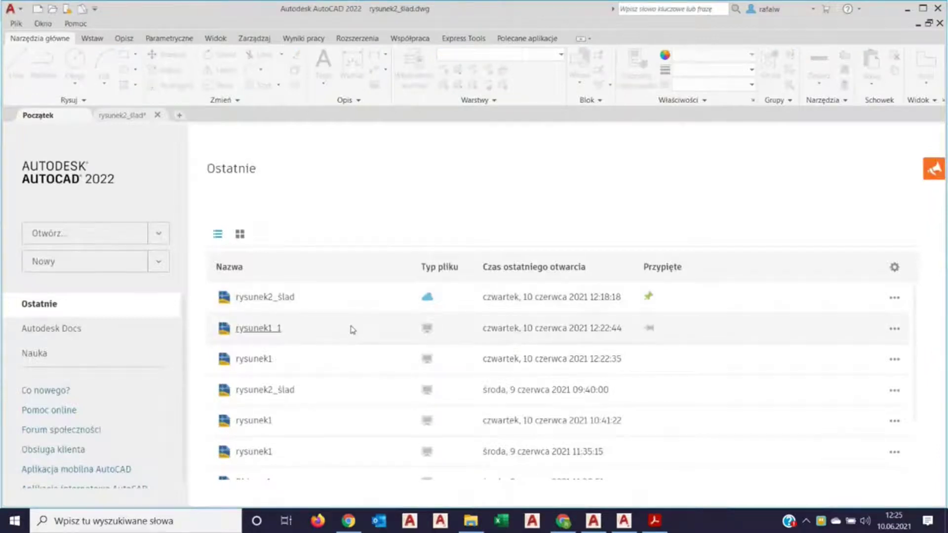
Check the AutoCAD Web file list, then minimize the browser.
click(563, 520)
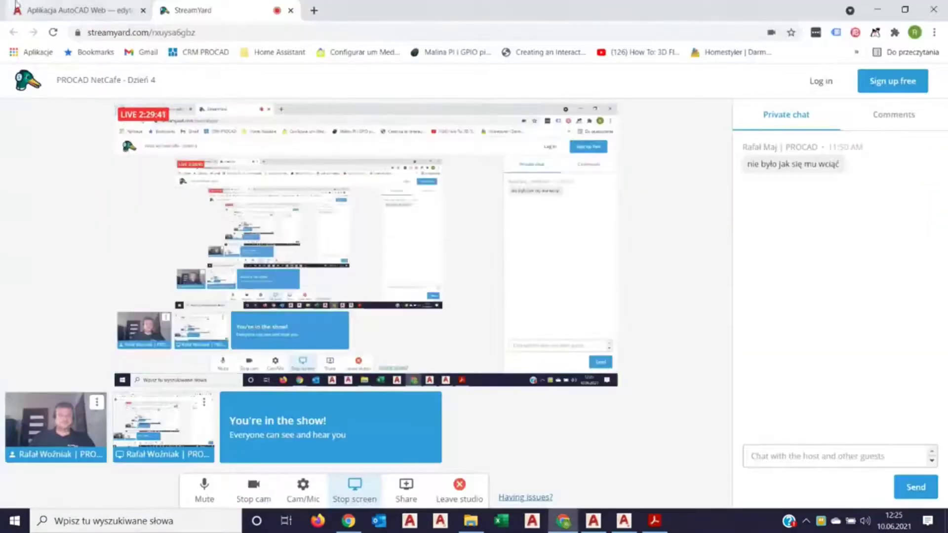
click(18, 6)
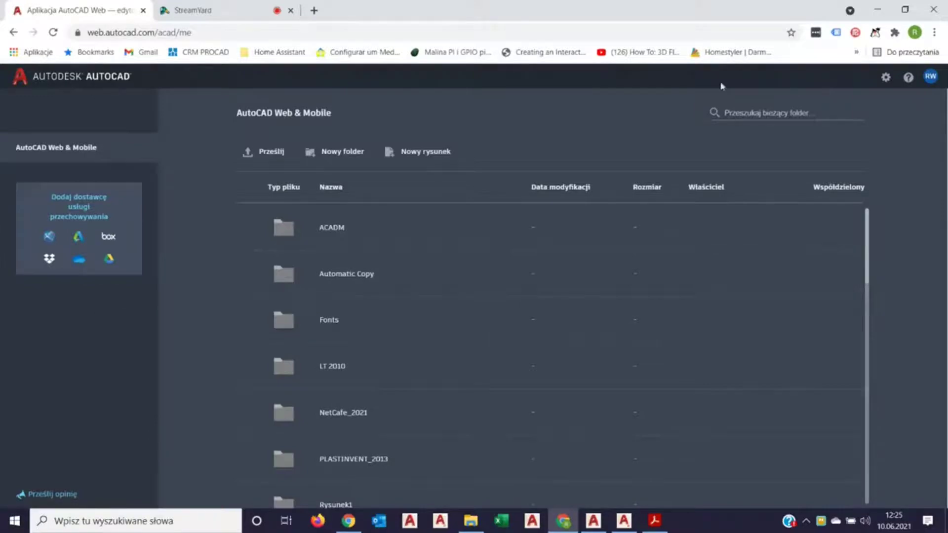
click(878, 10)
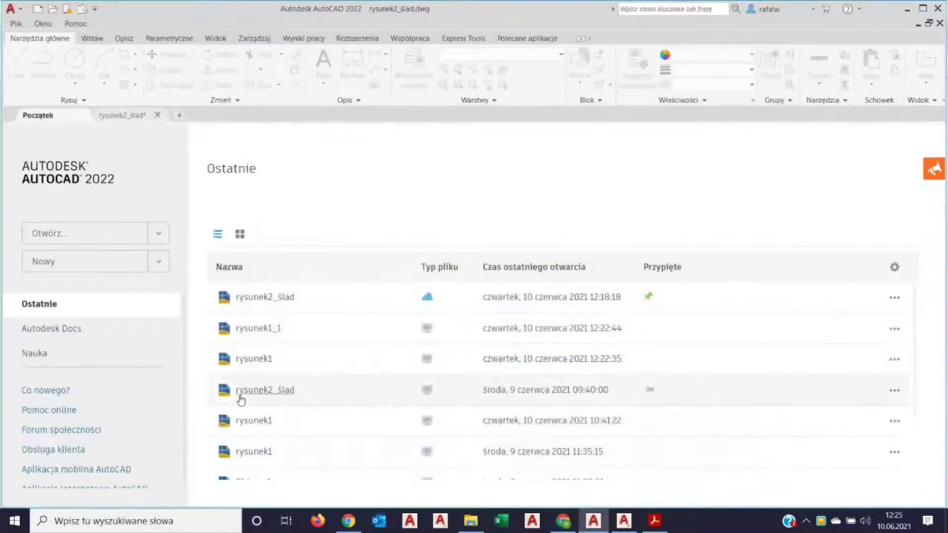
mouse_move(430, 421)
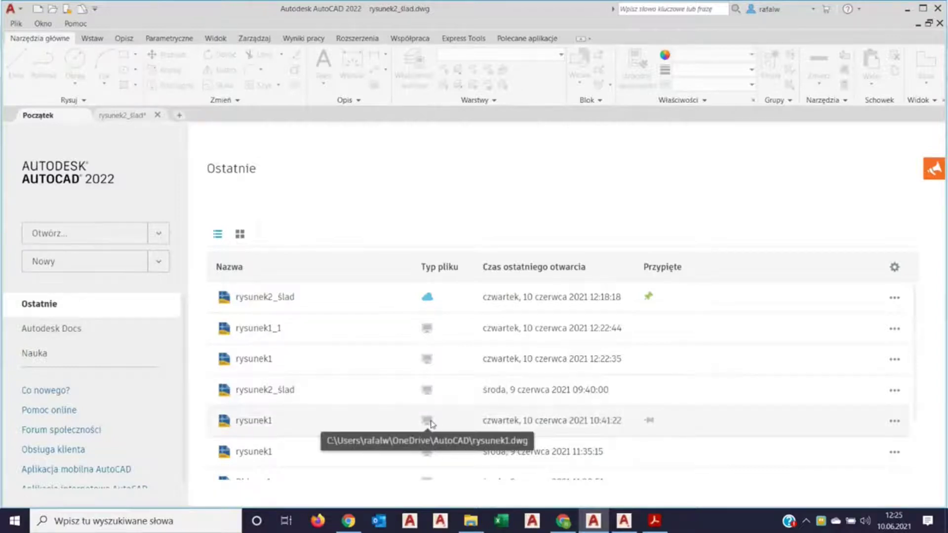
Try the older rysunek1 recent entry, which reports the drawing not found.
scroll(431, 424, down, 2)
scroll(430, 409, up, 2)
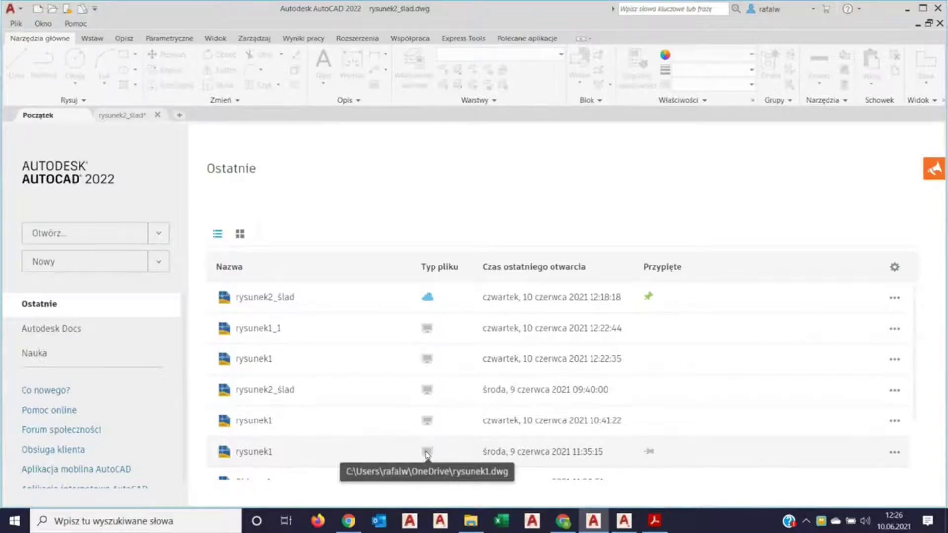
click(254, 453)
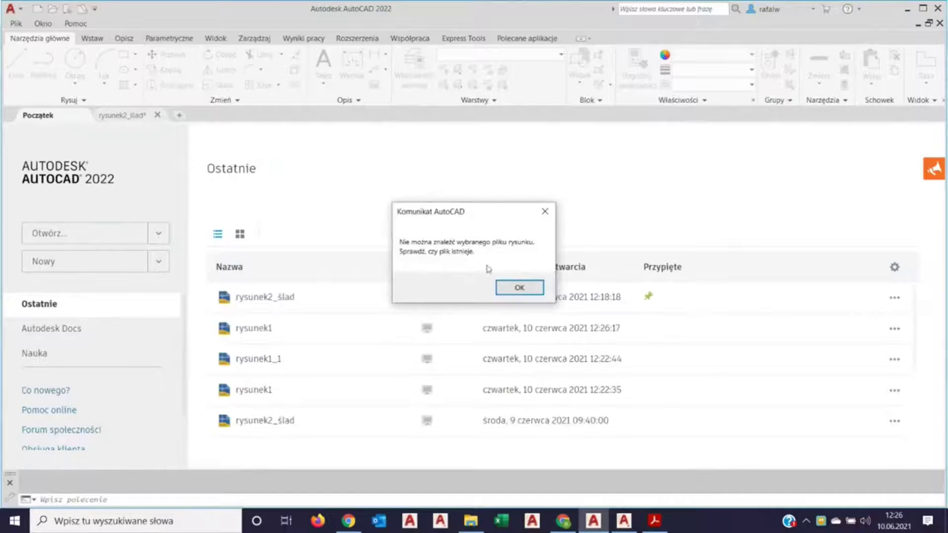
click(519, 288)
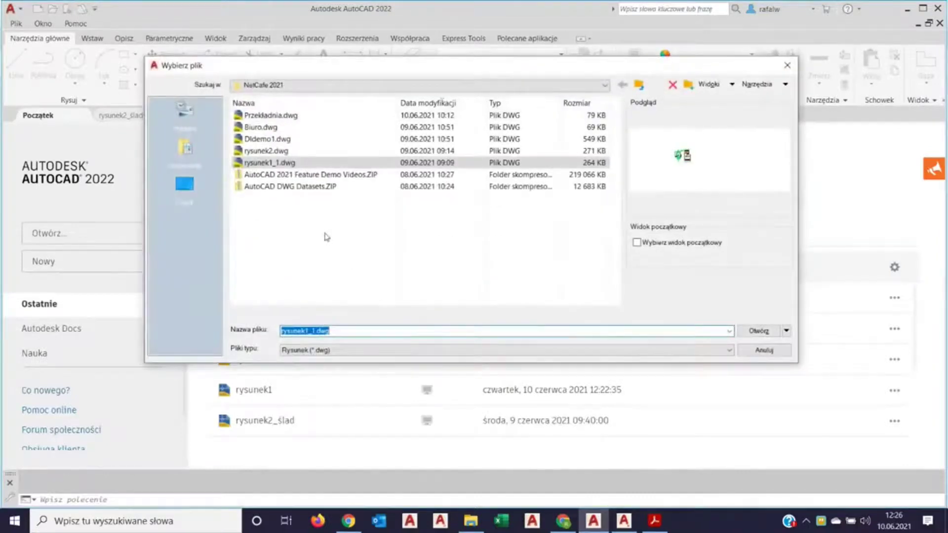
click(764, 352)
scroll(415, 417, down, 3)
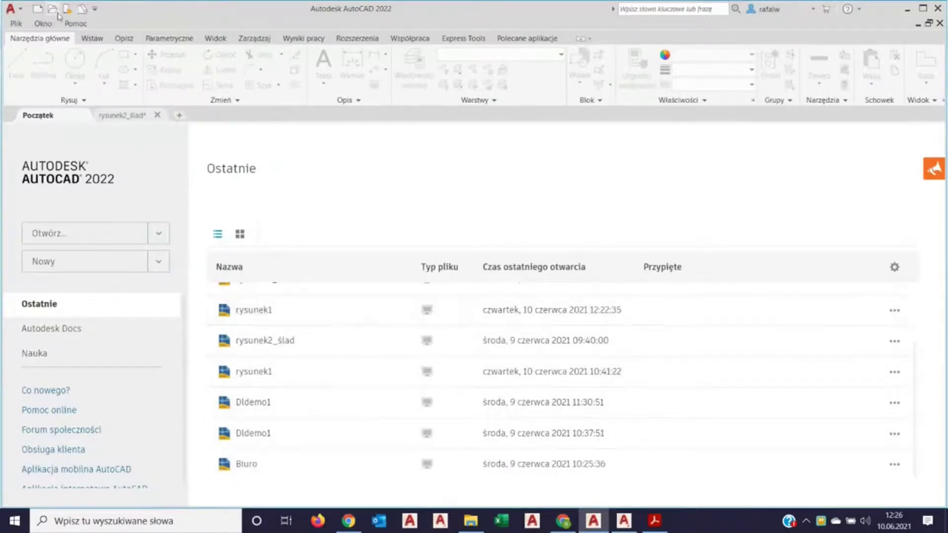
Open rysunek1.dwg from the OneDrive AutoCAD folder via Ctrl+O.
key(ctrl+o)
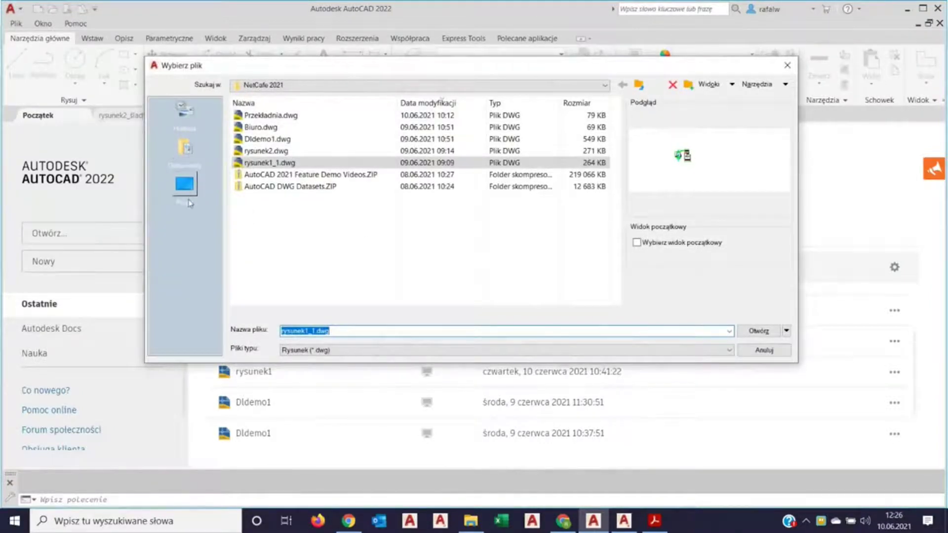
click(542, 87)
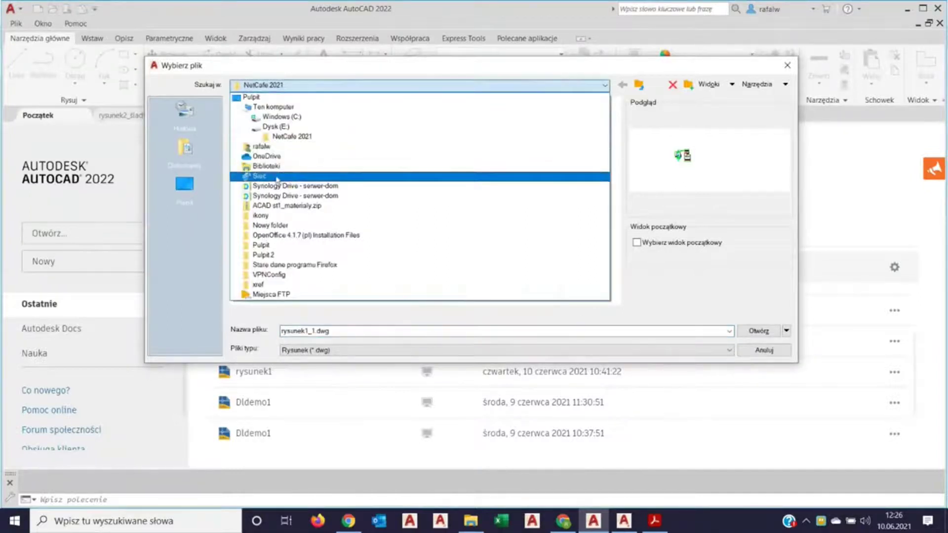
click(274, 156)
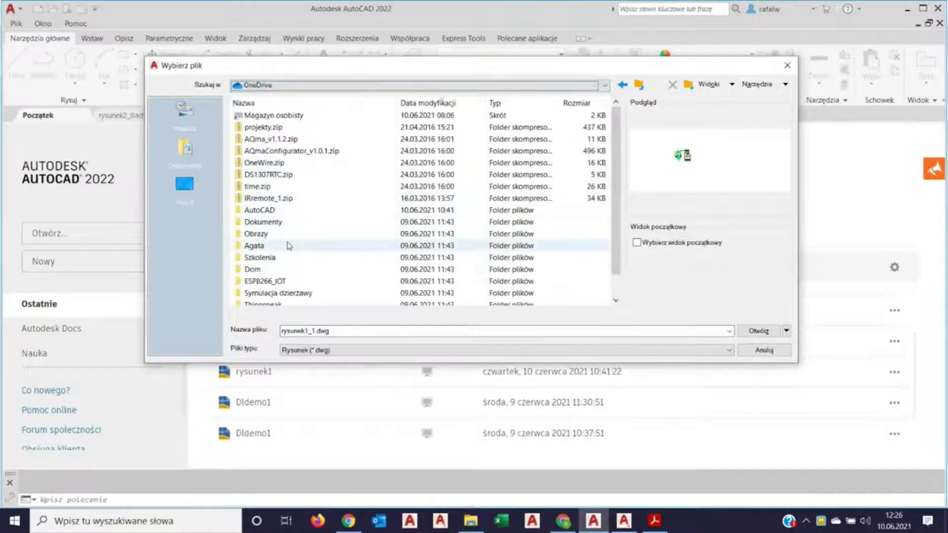
click(271, 212)
click(264, 116)
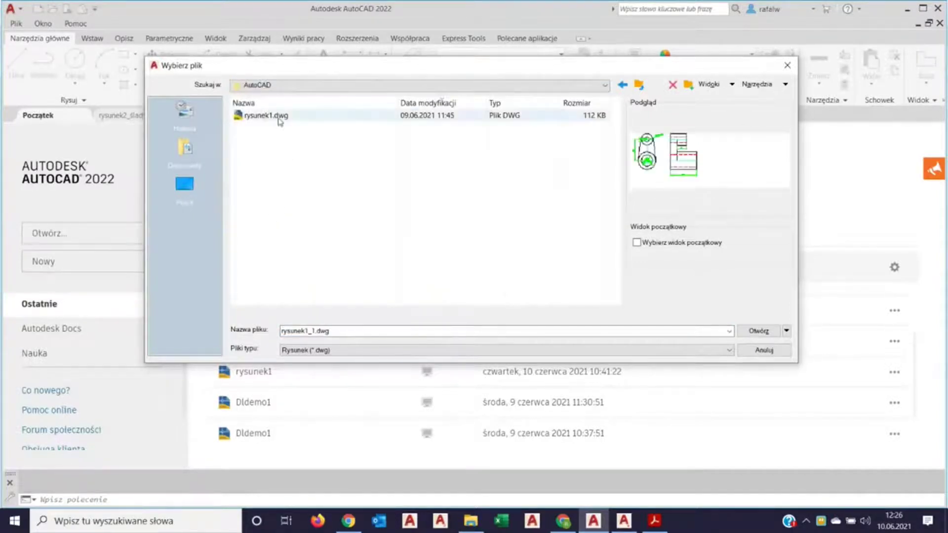
click(759, 331)
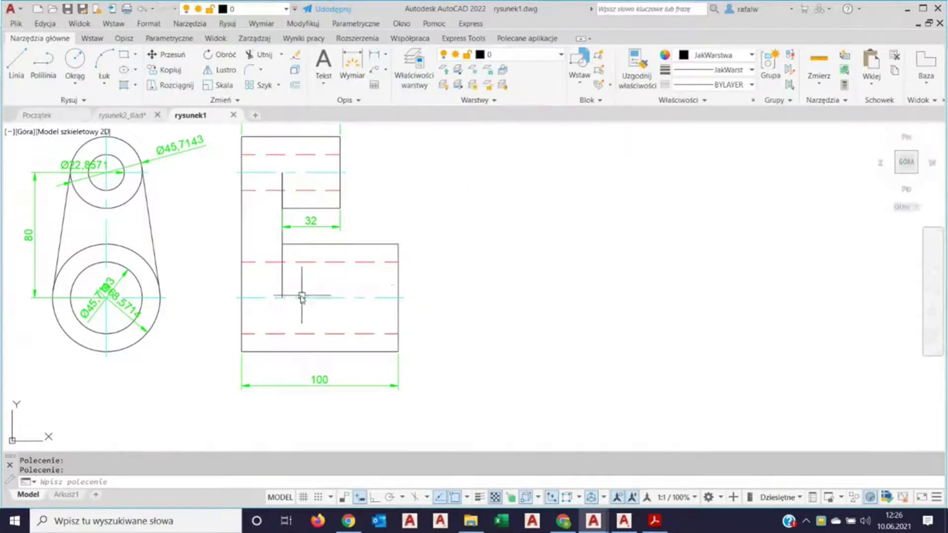
Zoom out and pan rysunek1 into view, then switch to the Widok ribbon tab.
scroll(229, 237, down, 2)
middle_drag(229, 237, 309, 267)
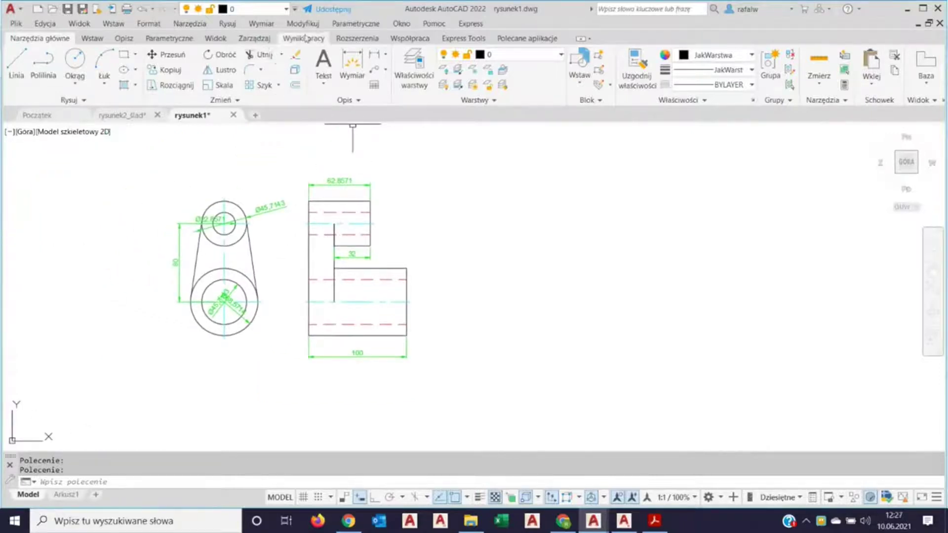
click(420, 41)
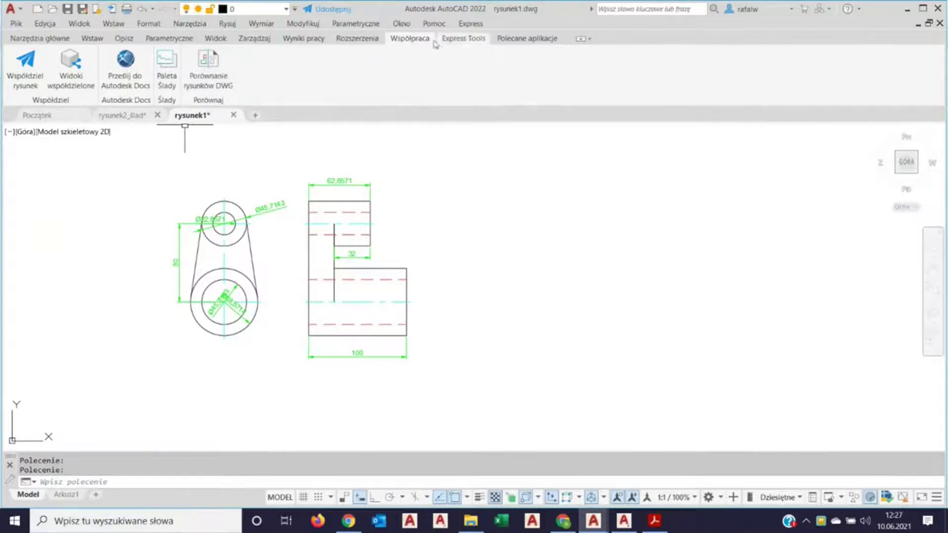
click(216, 39)
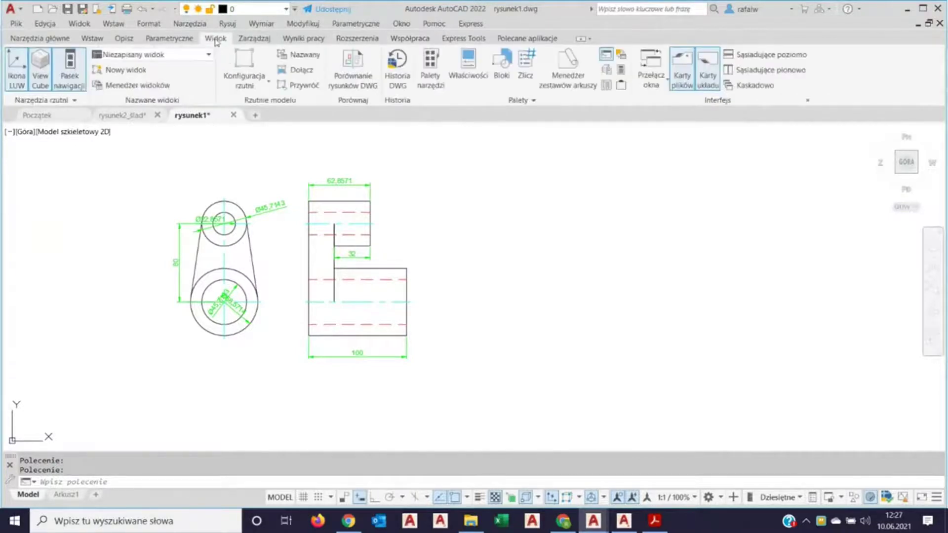
Open the Historia DWG palette listing rysunek1's three saved versions from 11:42, 11:44 and 11:45.
click(401, 68)
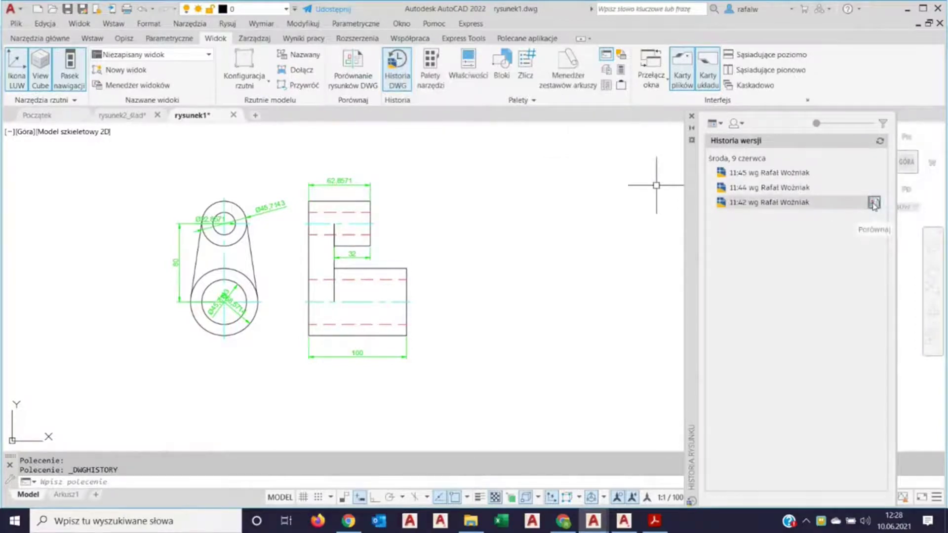
mouse_move(770, 202)
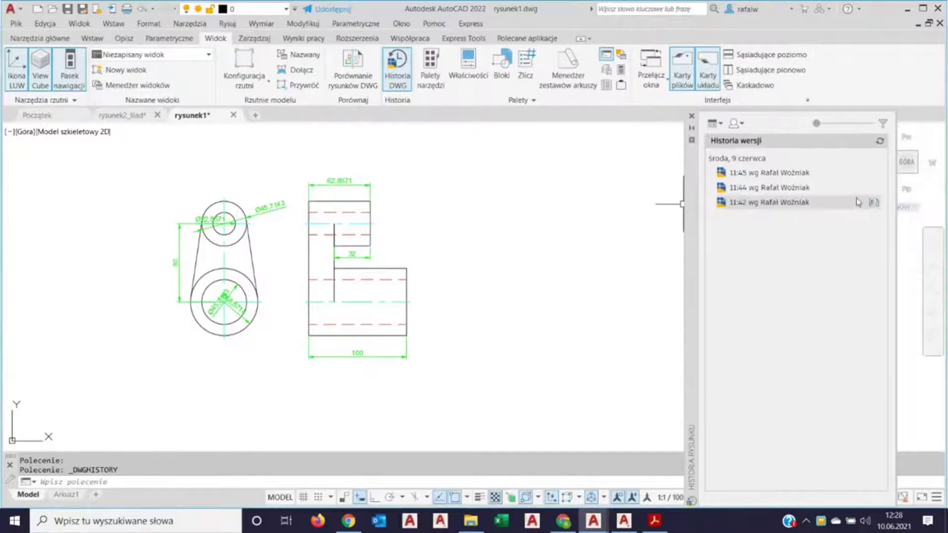
click(874, 203)
click(873, 203)
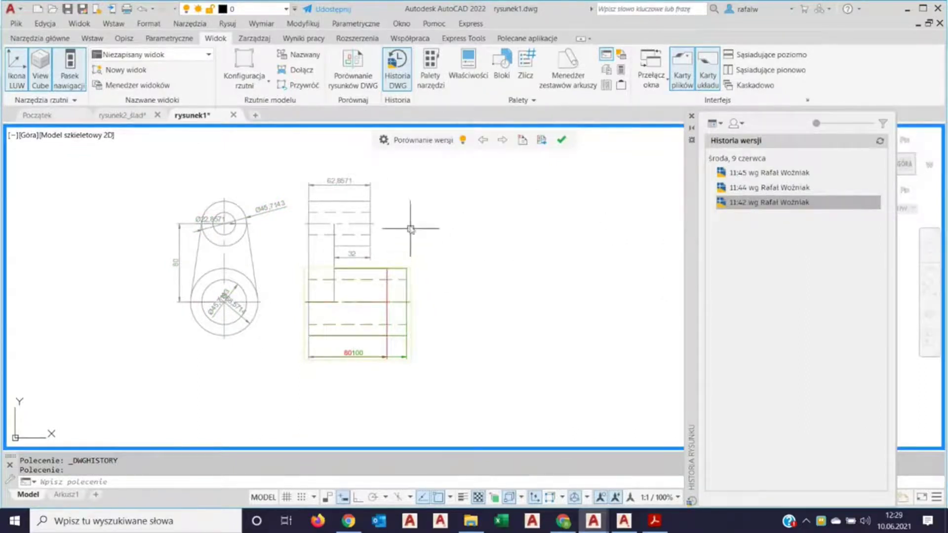
scroll(374, 336, up, 2)
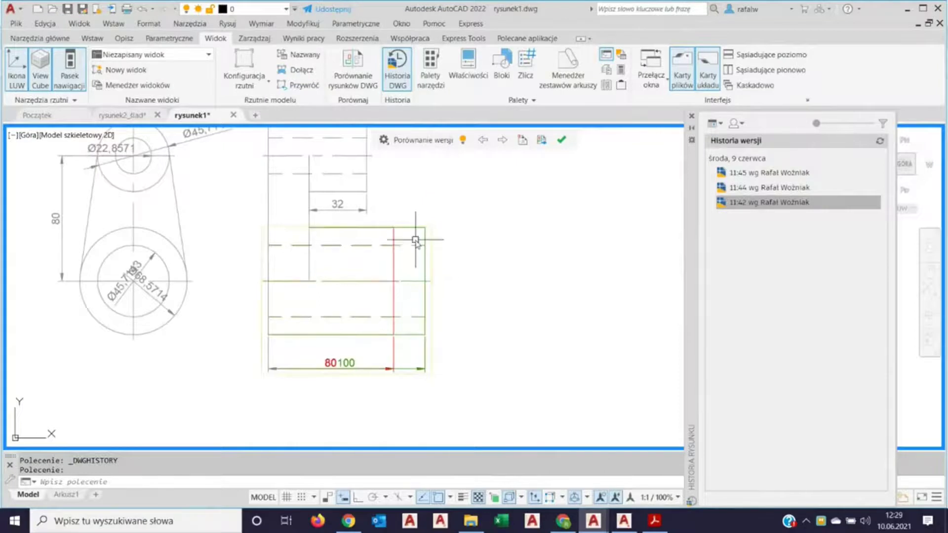
scroll(415, 241, down, 2)
scroll(394, 254, up, 2)
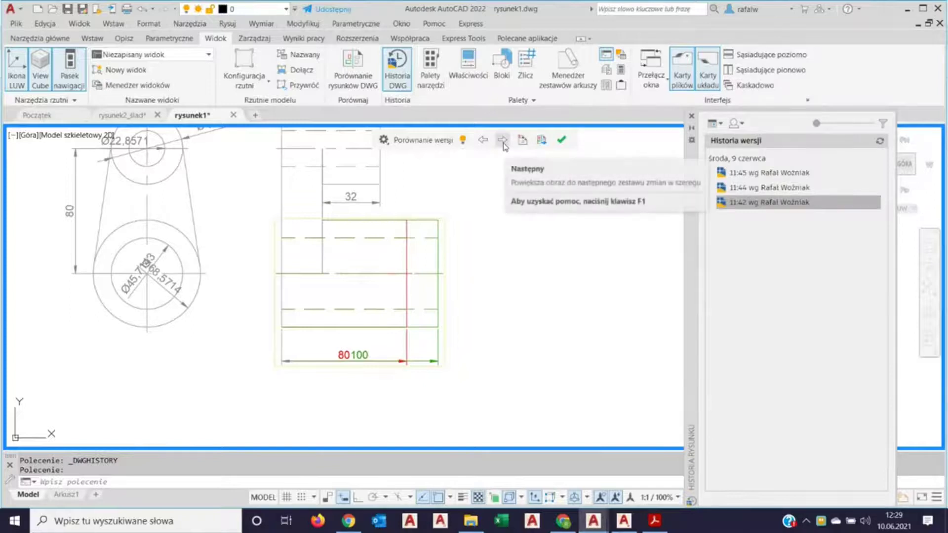
click(503, 143)
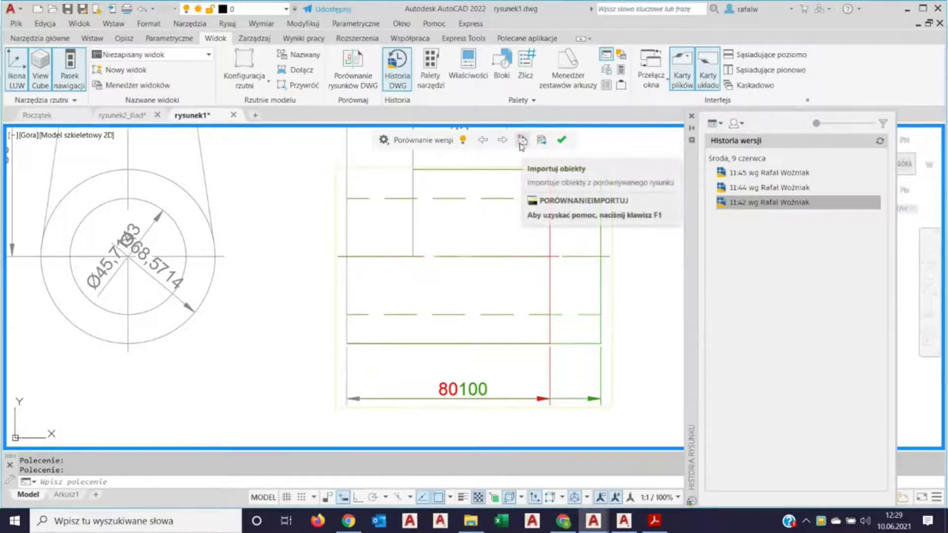
click(564, 141)
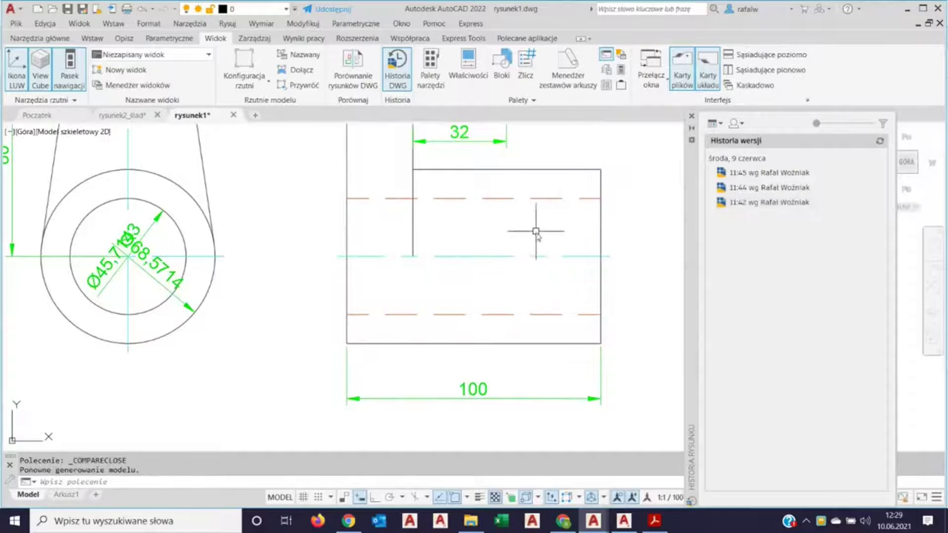
Close the Historia DWG palette and return to the Start page's recent drawings list.
scroll(535, 231, down, 3)
scroll(543, 254, down, 1)
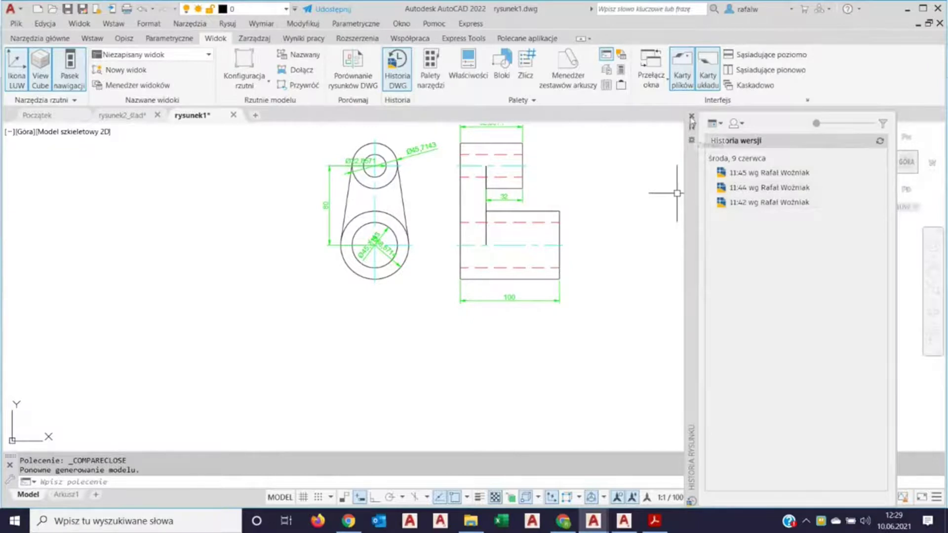
click(691, 116)
middle_drag(428, 187, 416, 232)
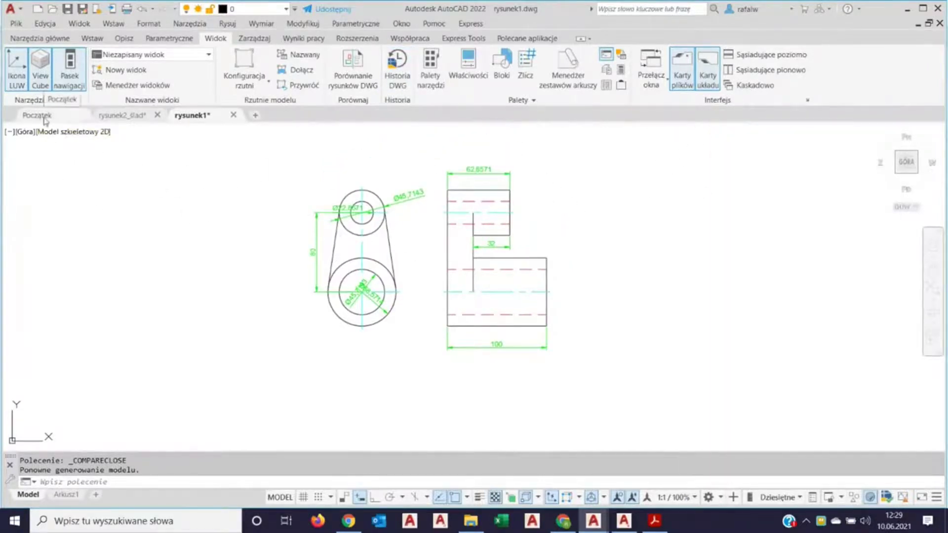
click(44, 117)
scroll(307, 366, down, 3)
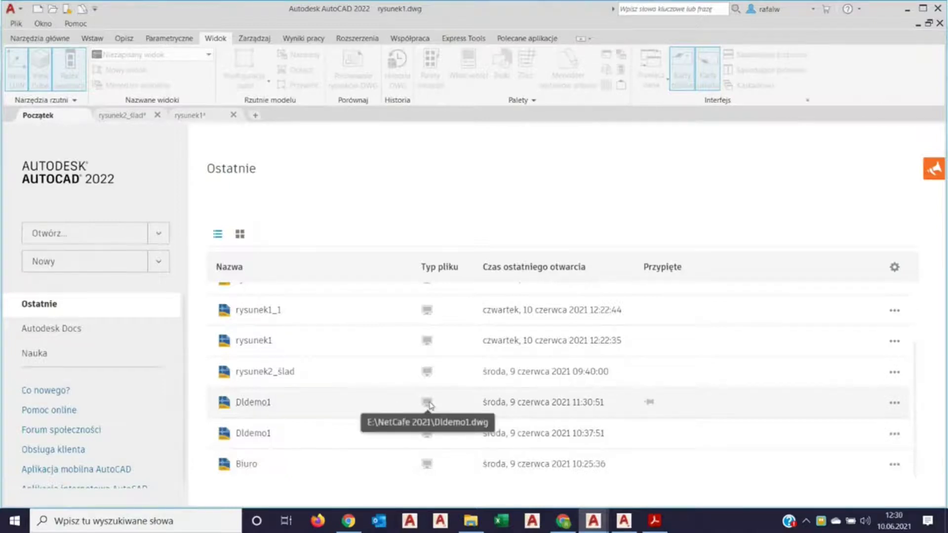
Open Dldemo1 from the recent list and pan and zoom around its floor plan.
click(254, 408)
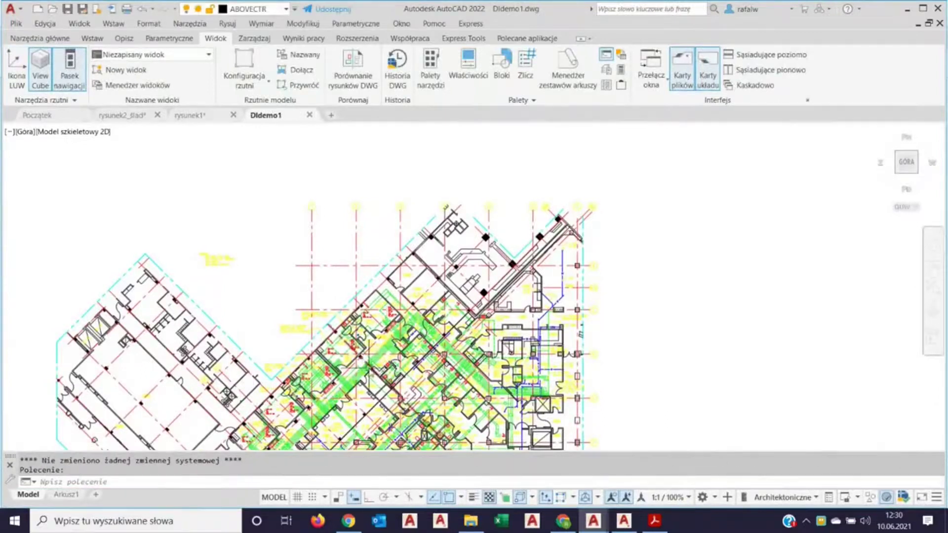
middle_drag(366, 345, 392, 201)
scroll(375, 225, up, 3)
scroll(375, 225, down, 4)
scroll(528, 269, up, 2)
middle_drag(527, 269, 447, 316)
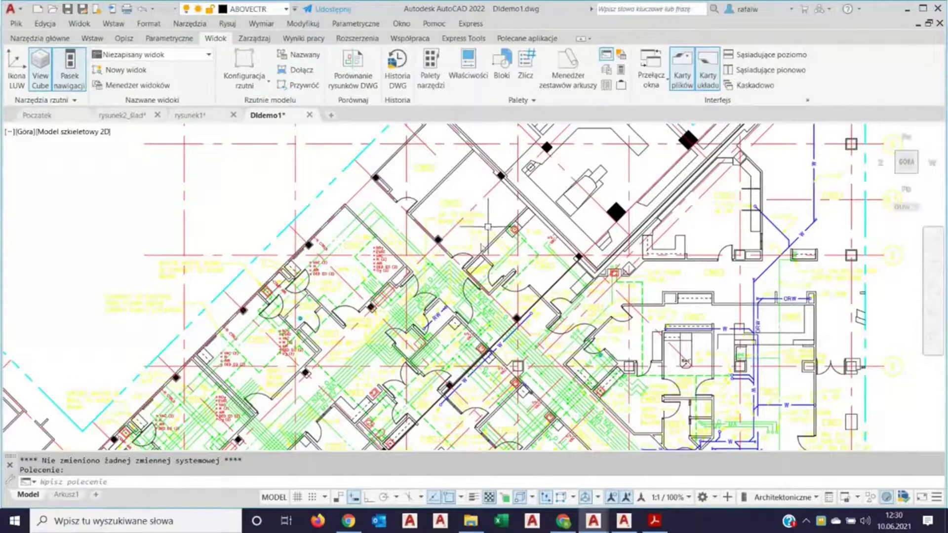
scroll(310, 194, up, 3)
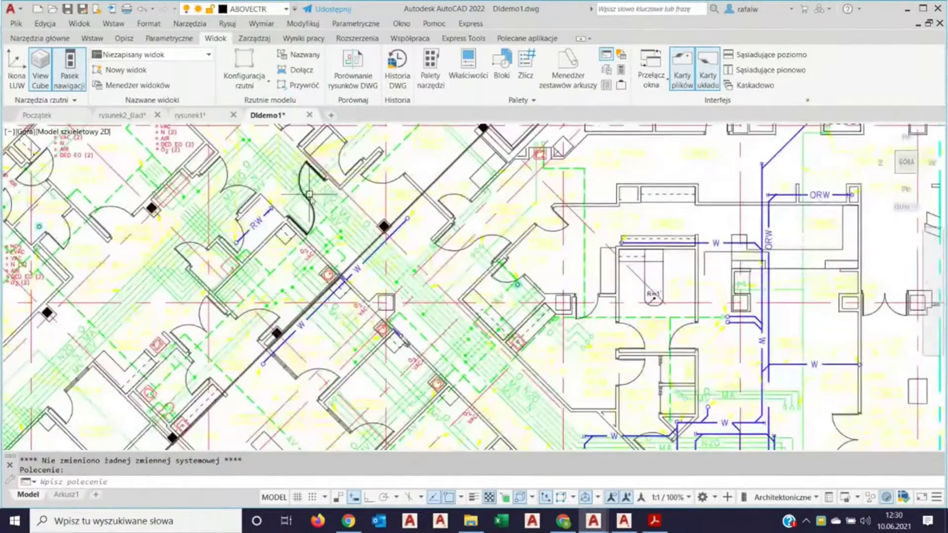
scroll(474, 296, down, 2)
scroll(474, 297, down, 1)
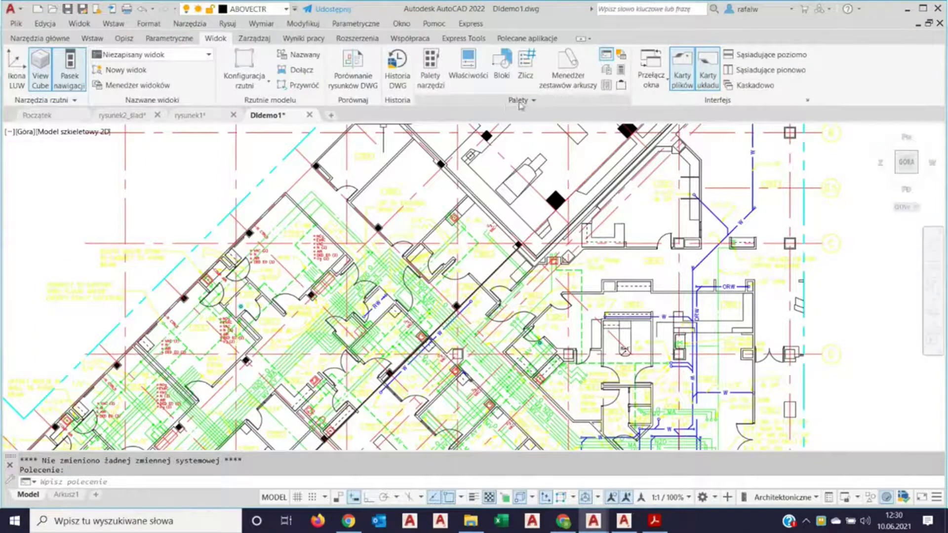
Count Dldemo1's blocks with Zlicz and show details for block 1212's 32 instances.
click(528, 67)
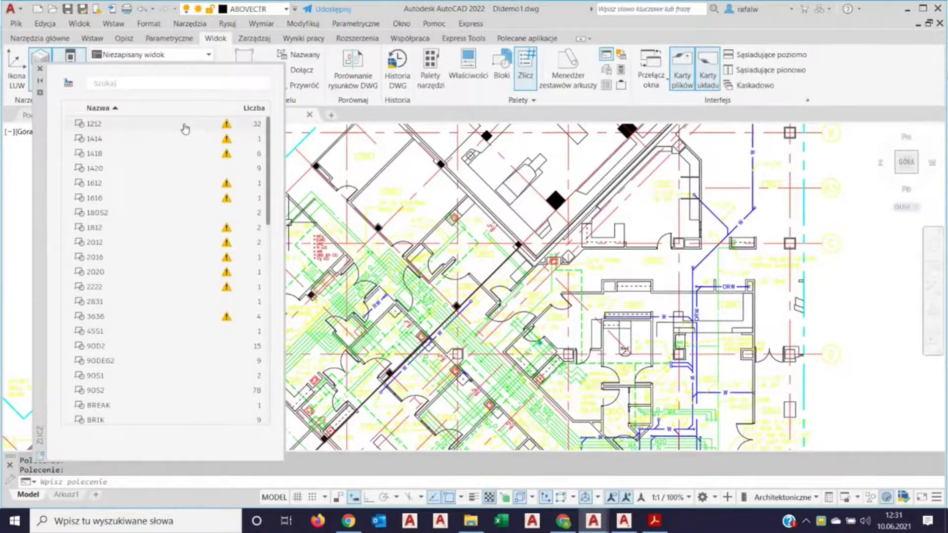
click(227, 130)
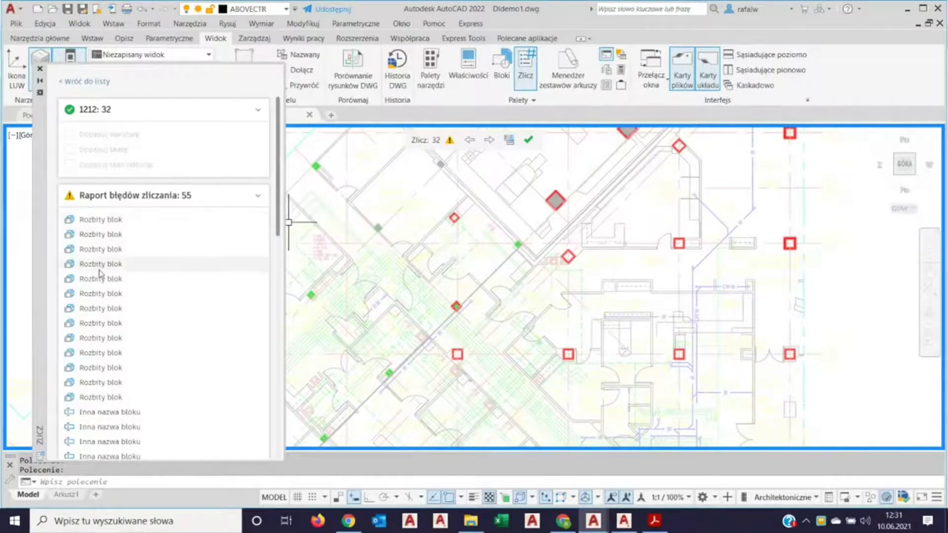
mouse_move(101, 279)
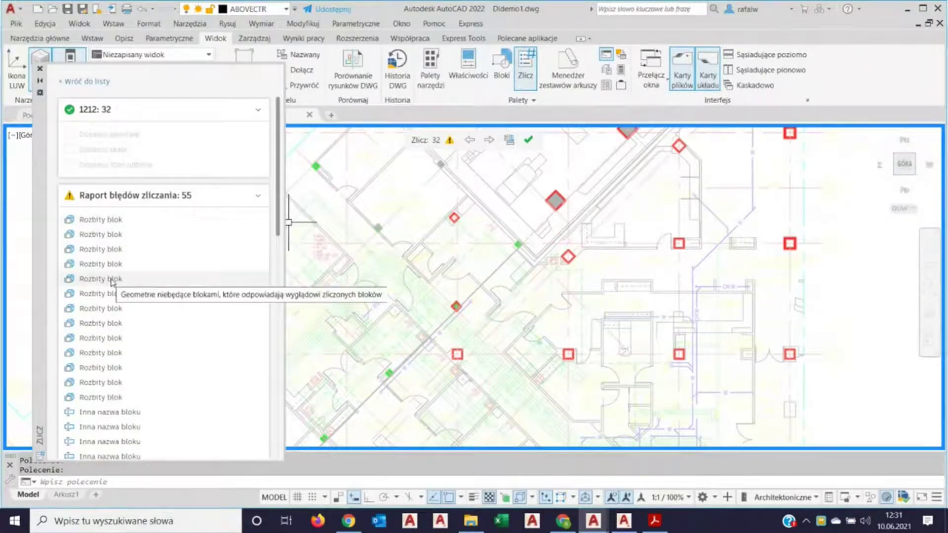
Scroll through block 1212's count error report, then go back to the full block list.
scroll(112, 284, down, 2)
scroll(113, 291, down, 1)
scroll(113, 301, down, 1)
scroll(113, 316, down, 3)
scroll(113, 316, up, 3)
scroll(120, 360, up, 3)
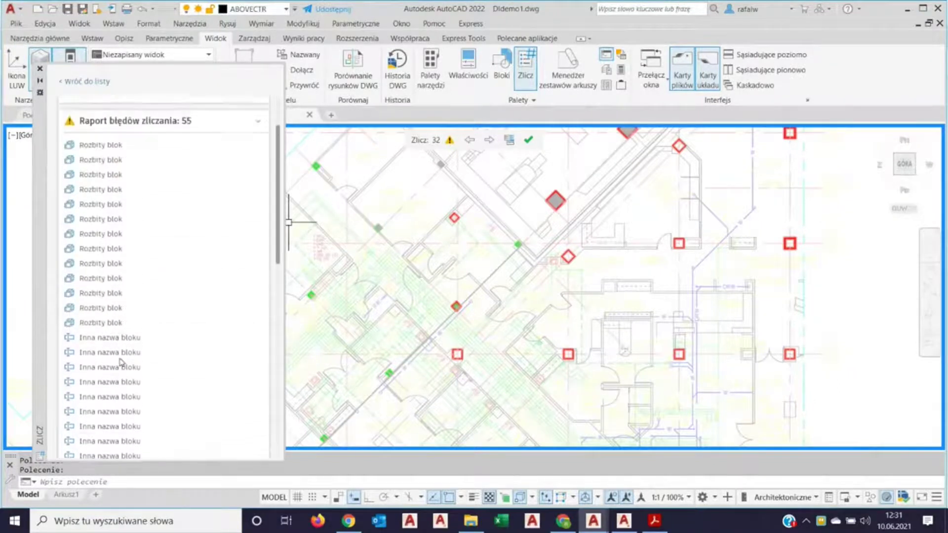
scroll(115, 301, up, 2)
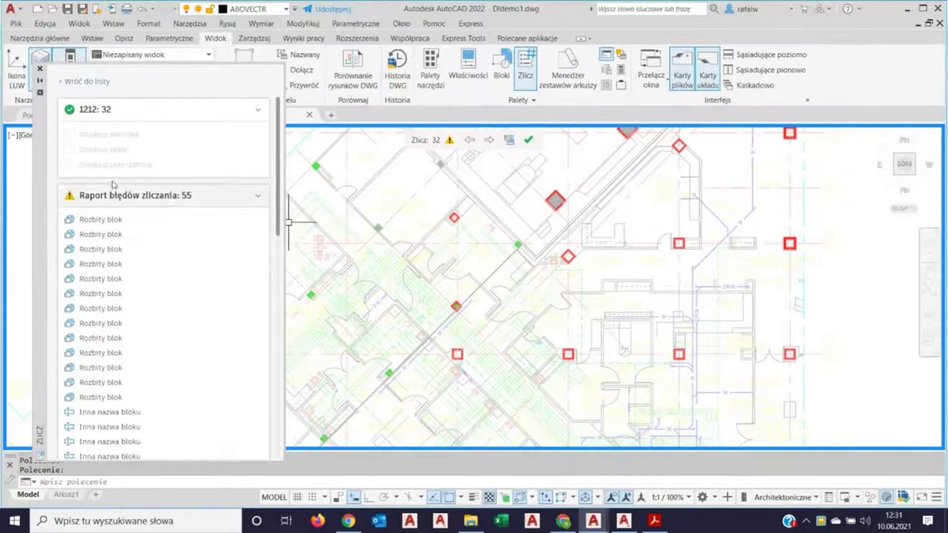
click(61, 81)
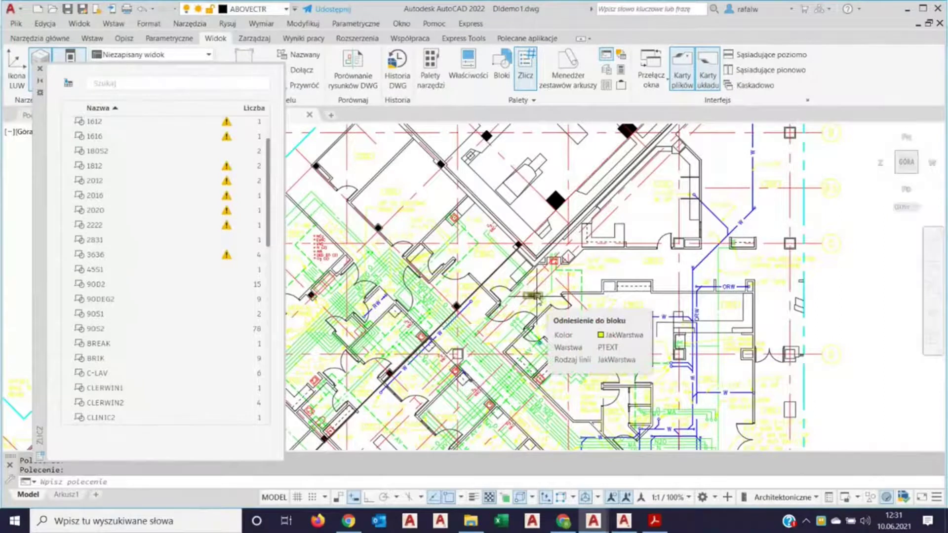
scroll(464, 281, up, 2)
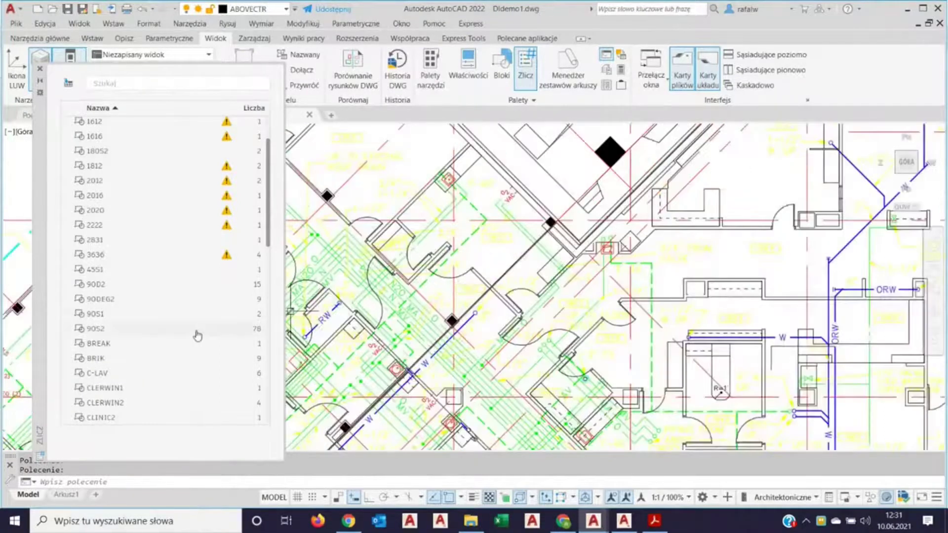
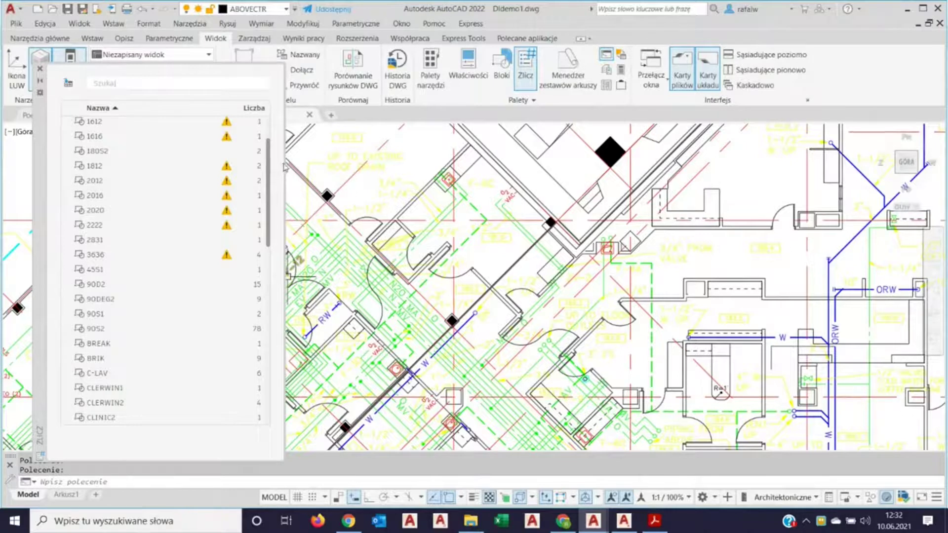
In the widened Count palette, turn on count-table selection and tick blocks 90S2 and 90S1.
drag(286, 162, 348, 157)
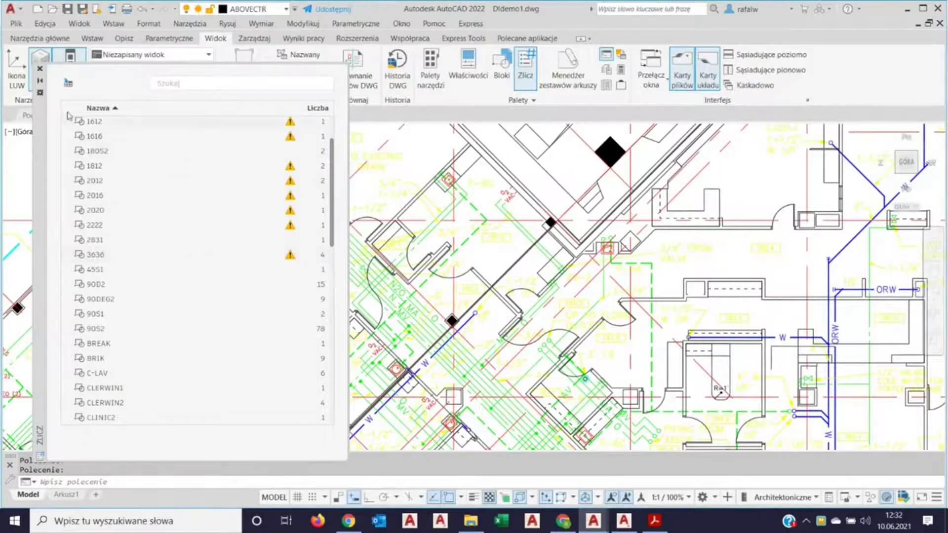
scroll(106, 275, down, 5)
scroll(99, 359, down, 4)
scroll(110, 374, down, 3)
scroll(114, 413, up, 15)
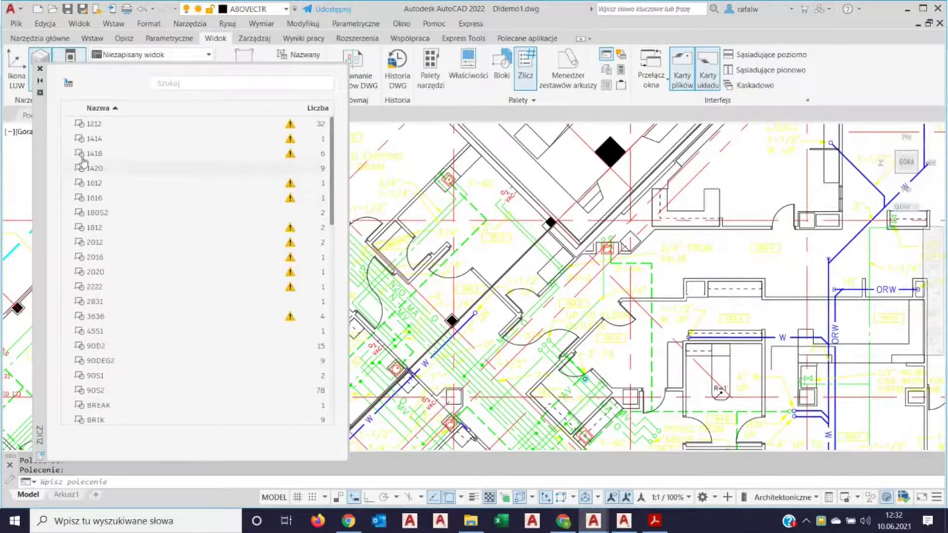
click(68, 85)
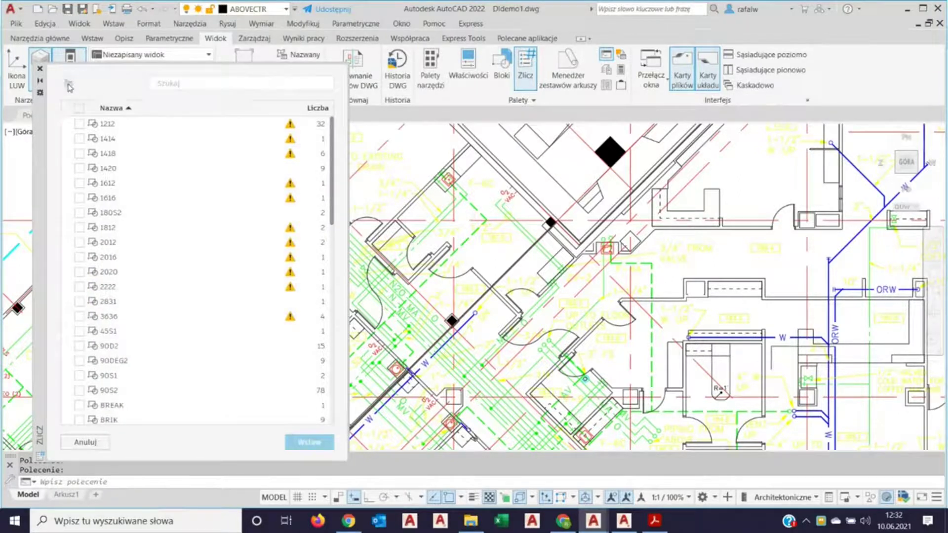
scroll(154, 398, down, 1)
scroll(146, 364, down, 1)
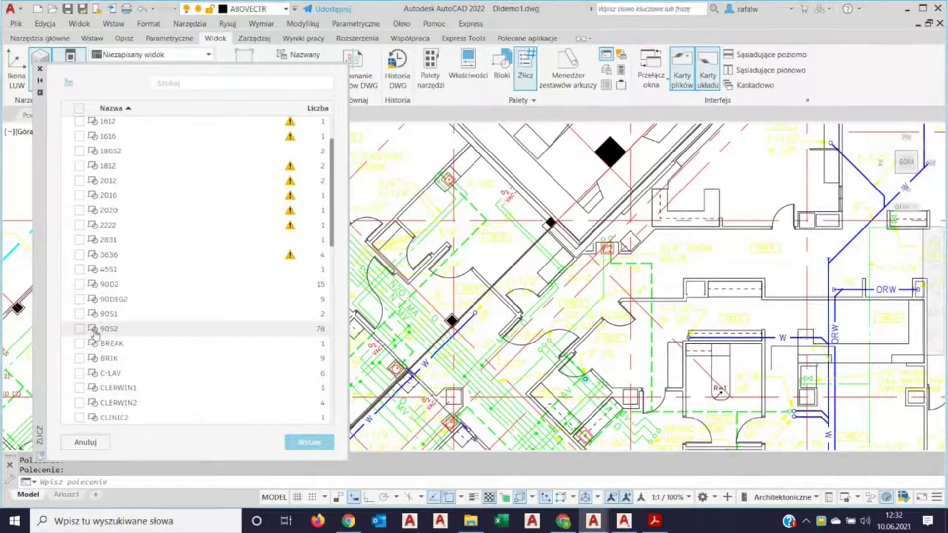
click(79, 329)
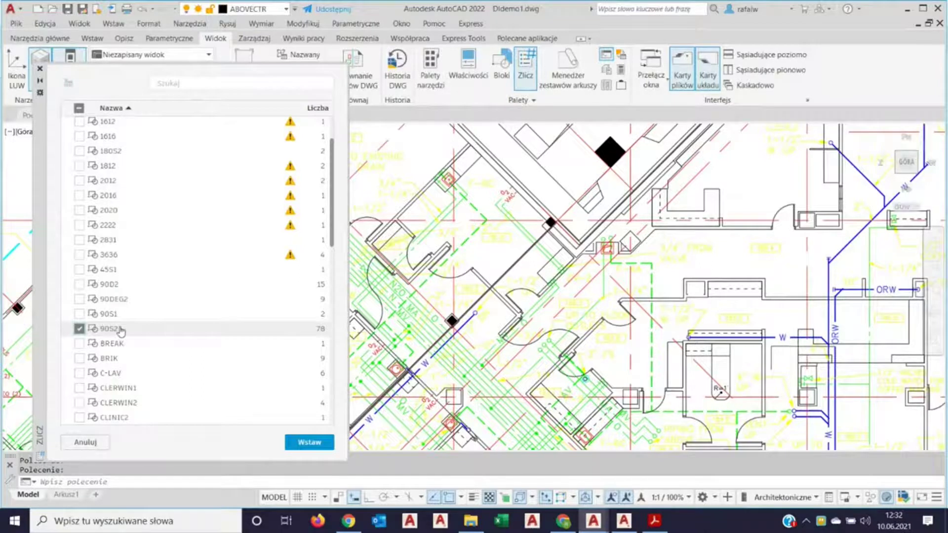
click(79, 314)
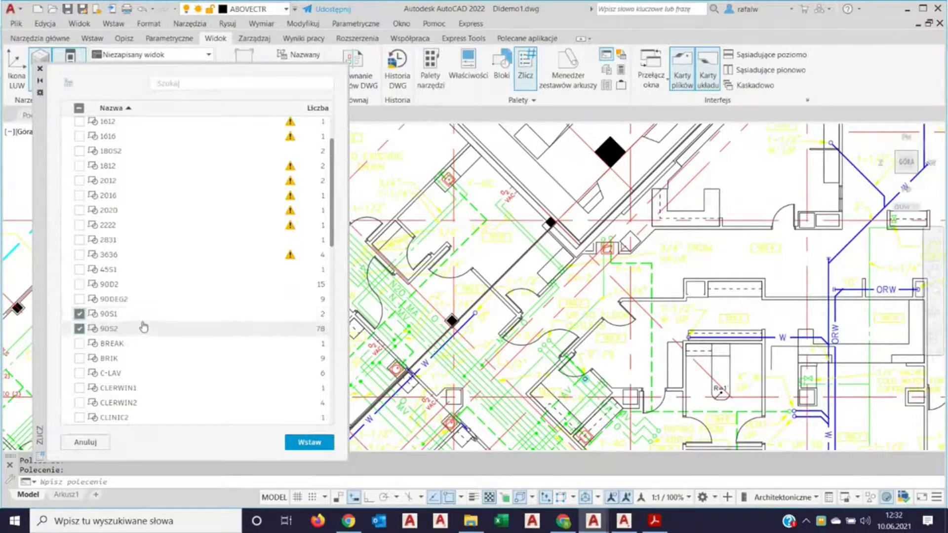
Insert the 90S1/90S2 count table to the right of the floor plan.
click(302, 443)
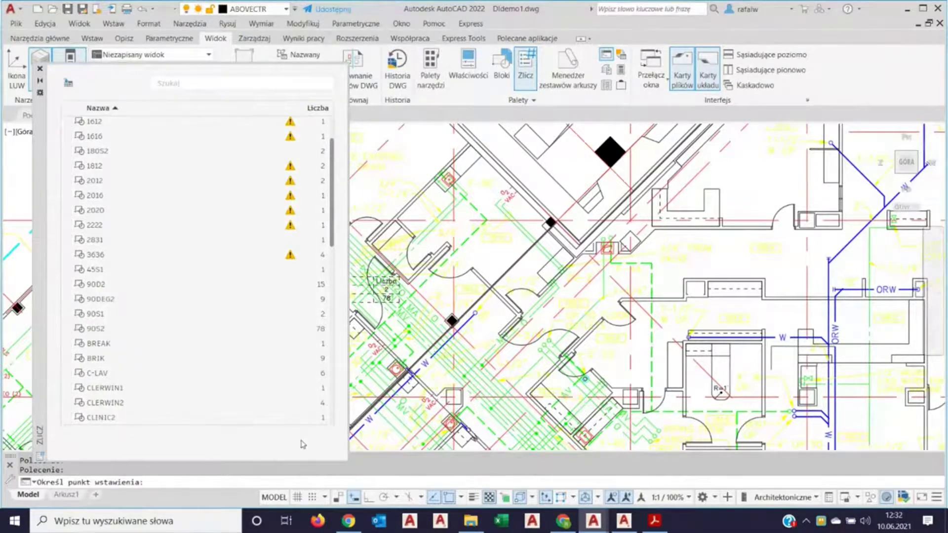
scroll(686, 251, down, 2)
scroll(682, 254, down, 3)
scroll(671, 259, down, 2)
scroll(657, 266, down, 3)
scroll(621, 275, up, 5)
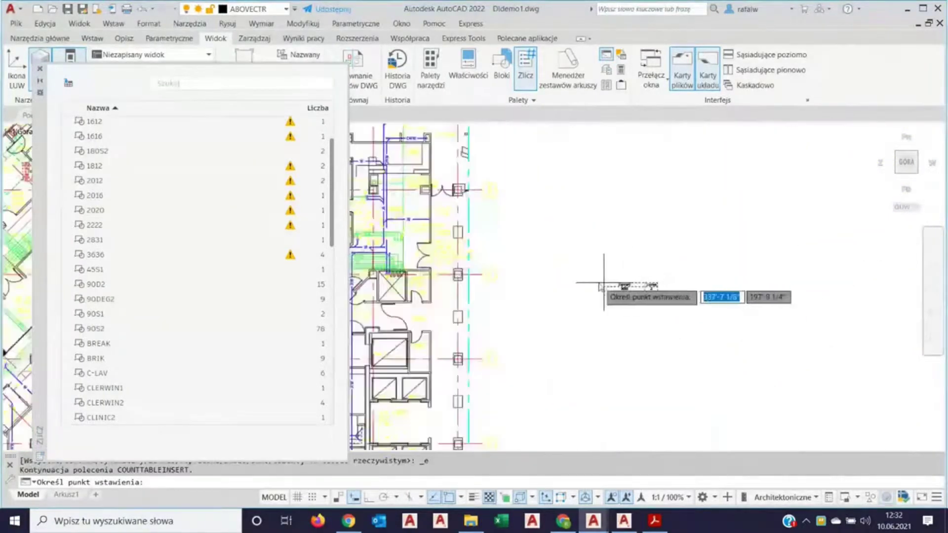
click(520, 251)
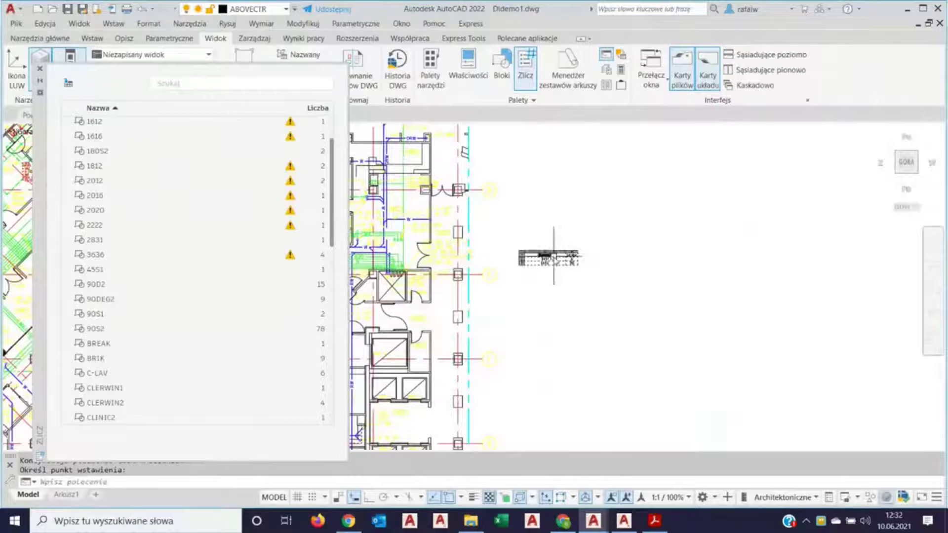
Move the count table onto layer 0 and select its cell B3 holding 78.
click(40, 69)
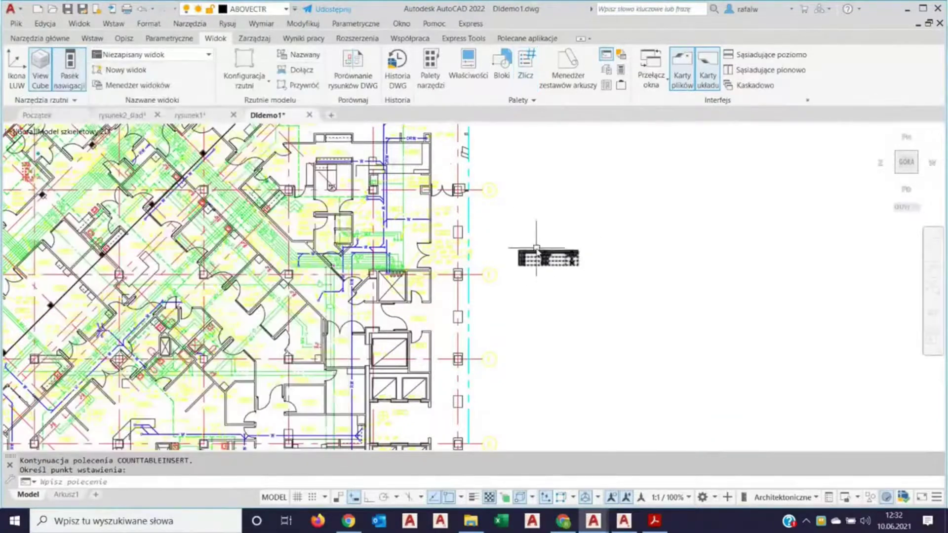
scroll(538, 249, up, 4)
click(730, 339)
click(547, 269)
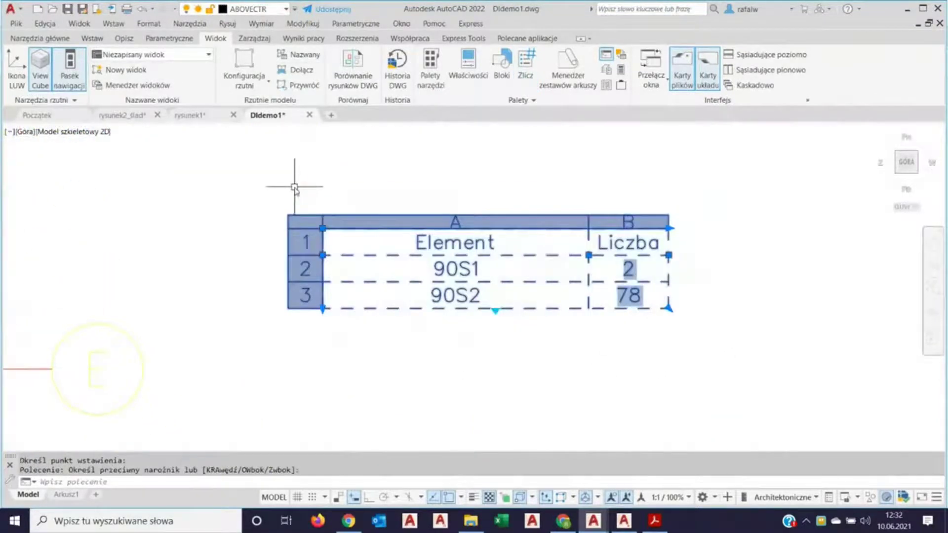
click(260, 11)
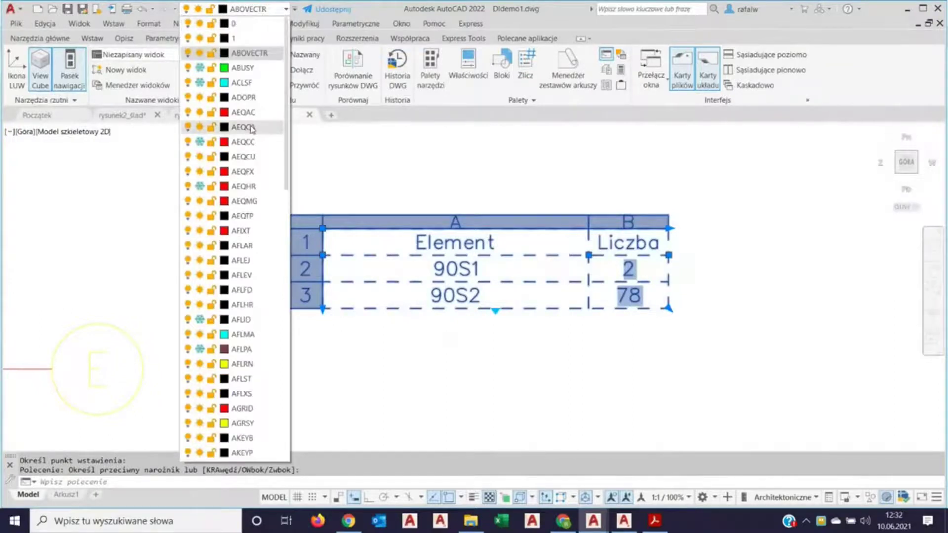
click(236, 45)
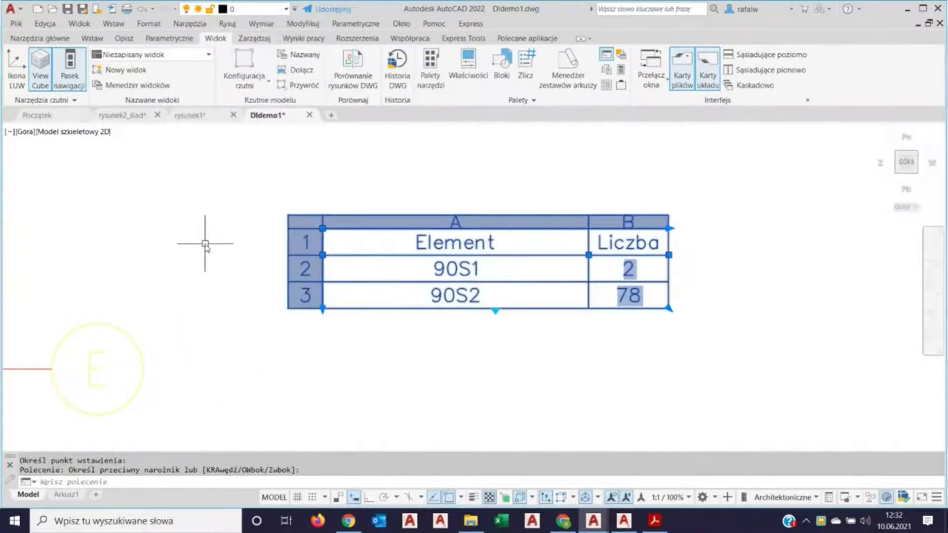
key(Escape)
key(Escape)
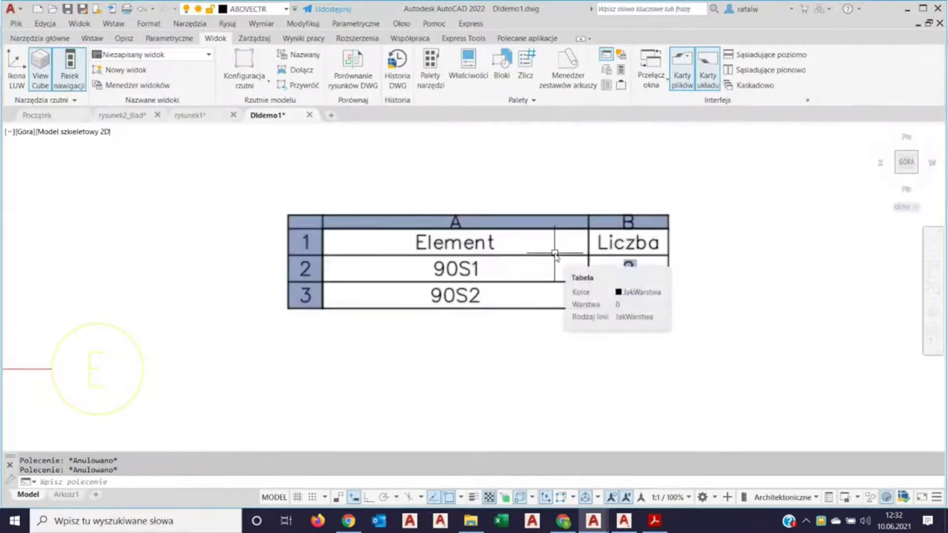
click(555, 254)
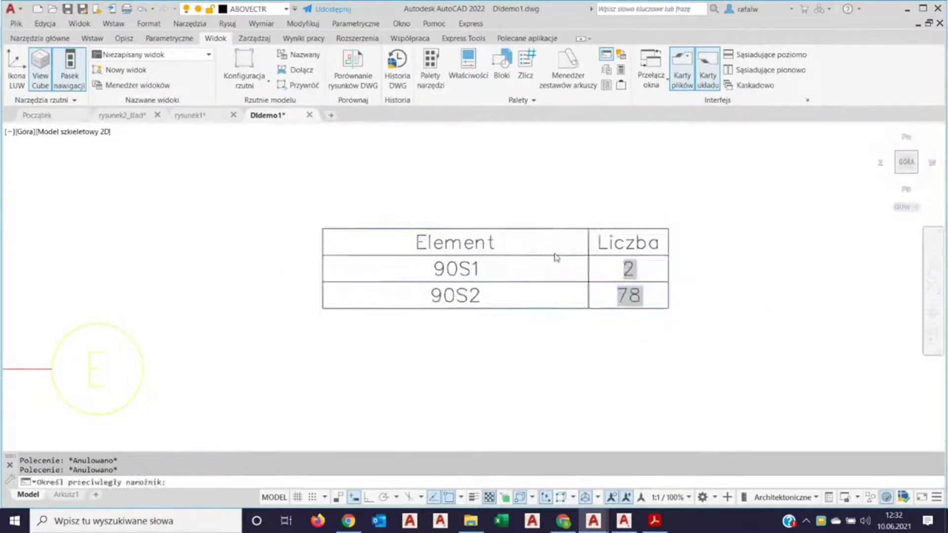
click(658, 295)
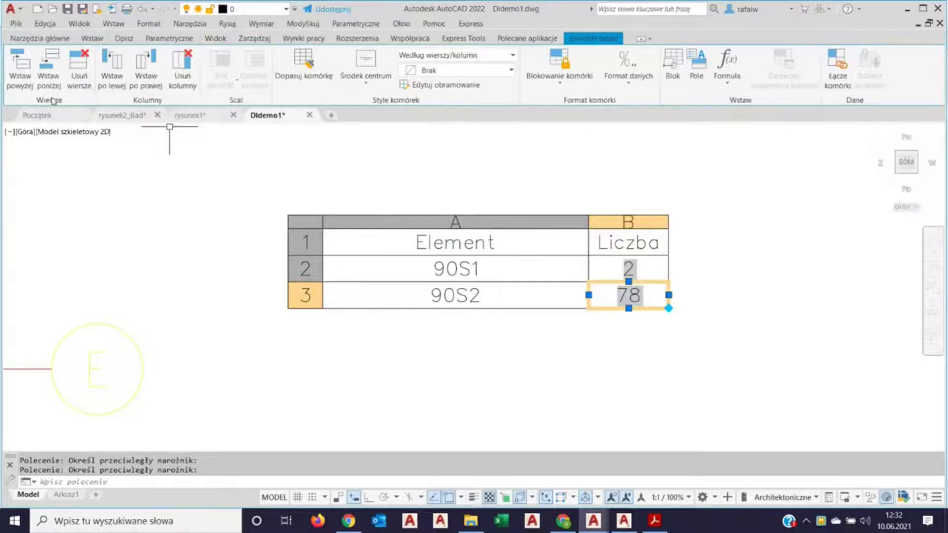
Insert a row below row 3 and make cell B4 a Sum of B2–B3, showing 80.
click(48, 65)
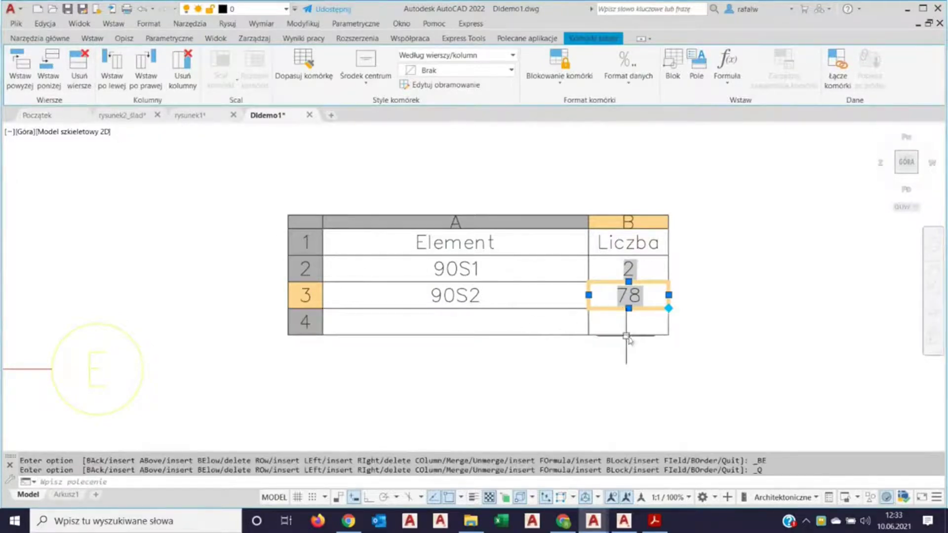
click(639, 328)
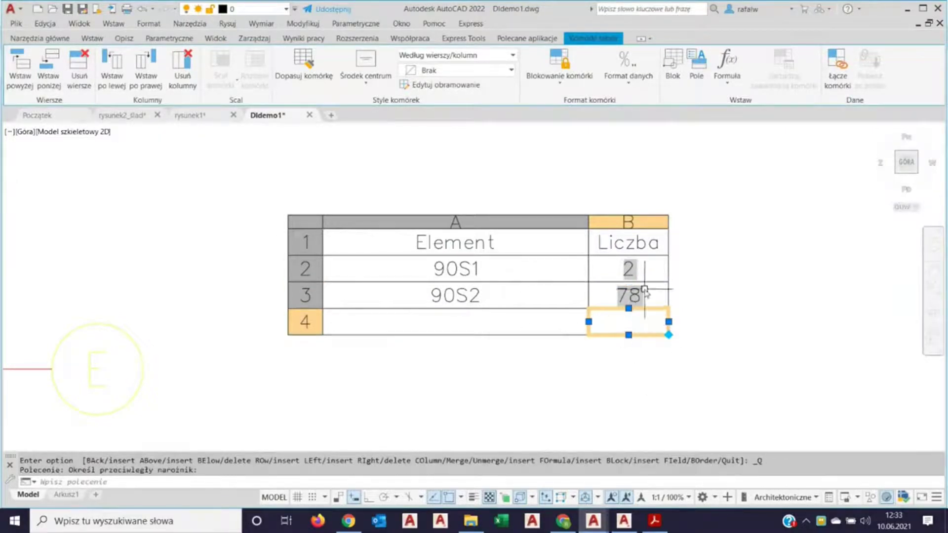
click(608, 295)
click(630, 321)
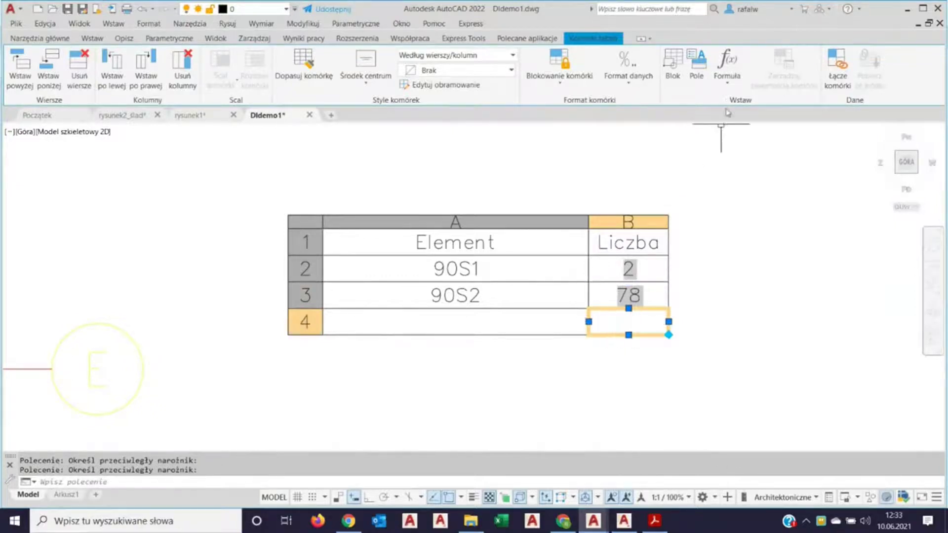
click(728, 88)
click(735, 101)
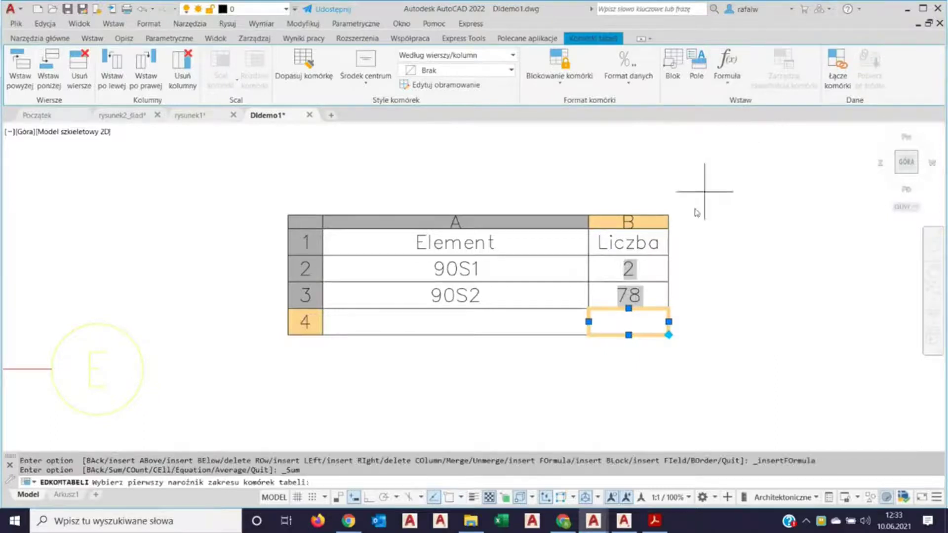
click(647, 293)
click(610, 275)
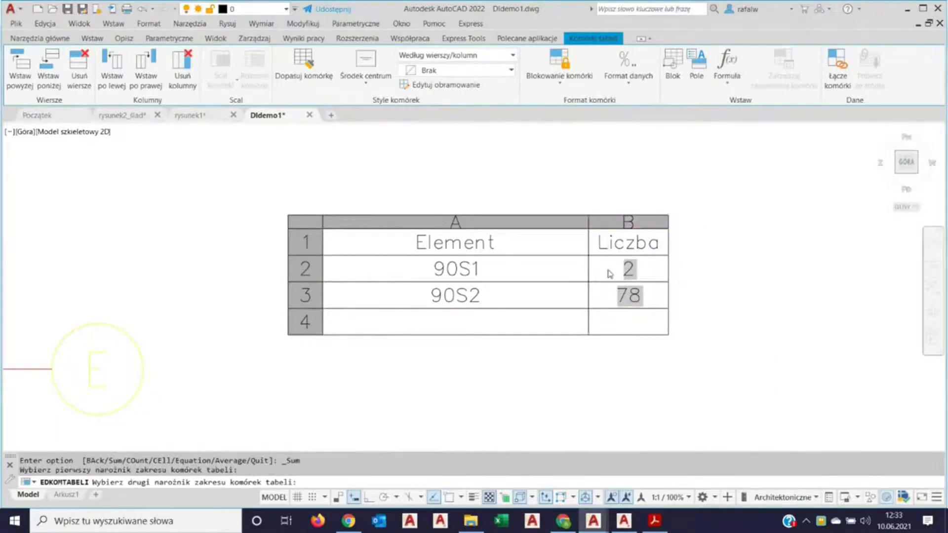
click(659, 382)
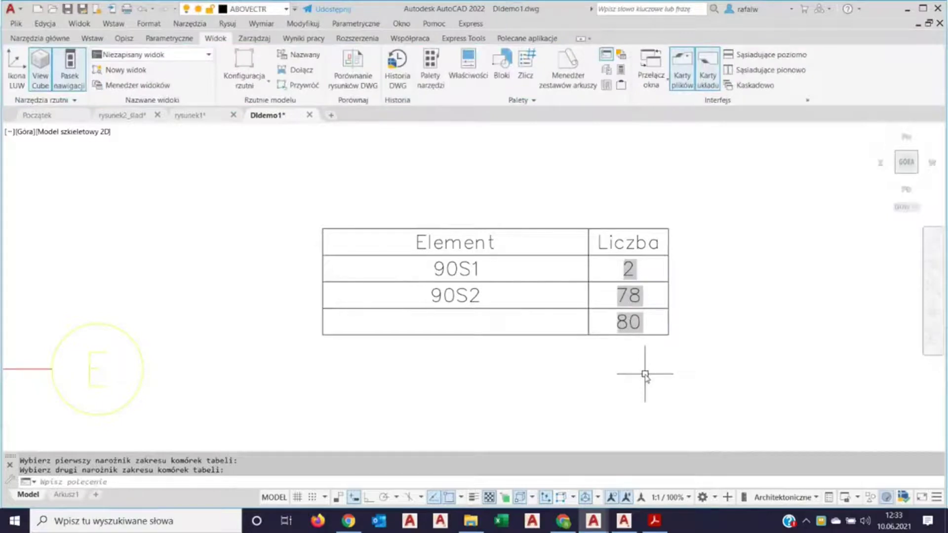
Zoom into the plan and Count objects matching a vertical wall line, finding 9415.
scroll(613, 347, down, 4)
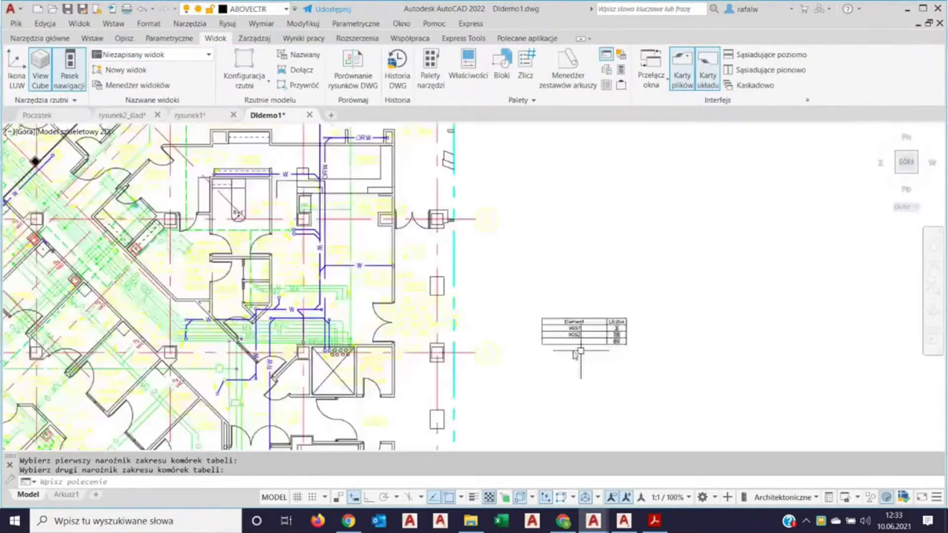
scroll(578, 350, down, 1)
scroll(525, 354, up, 5)
scroll(546, 330, down, 2)
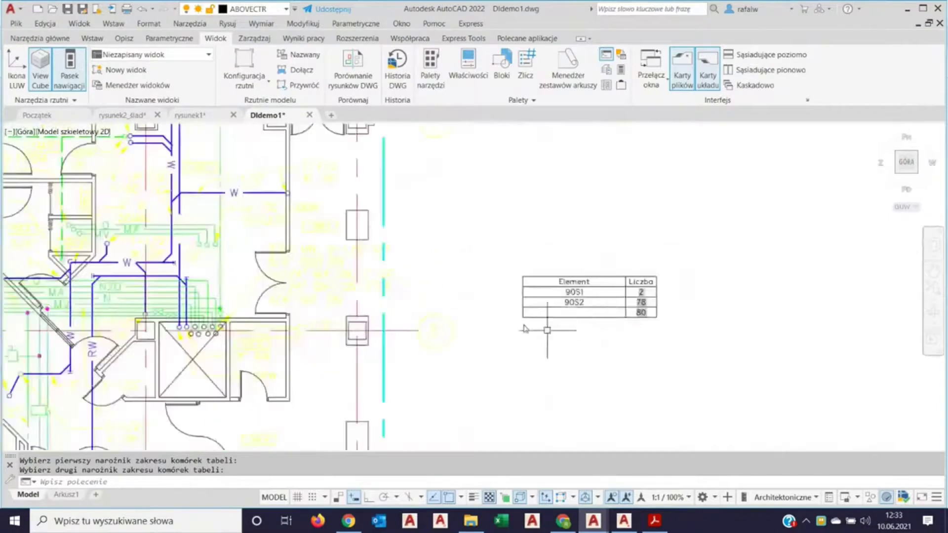
middle_drag(452, 266, 516, 295)
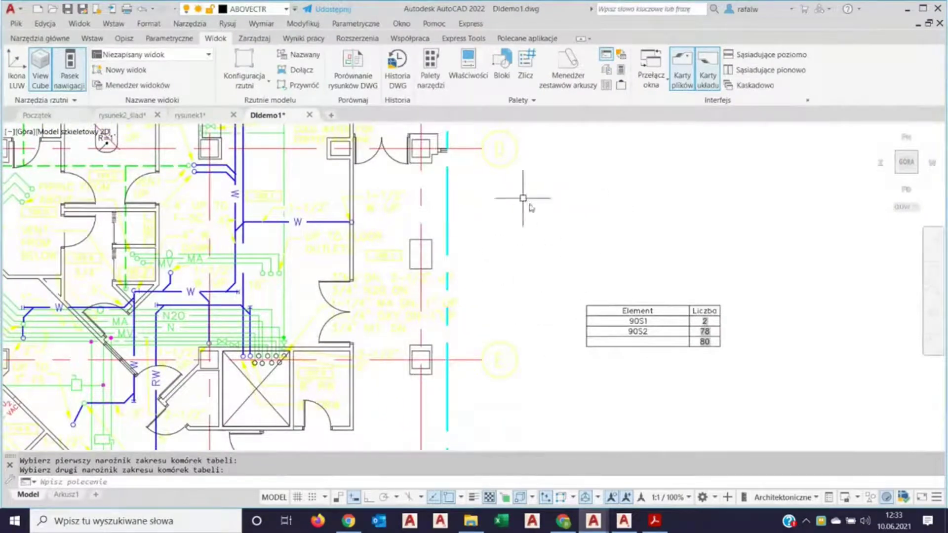
scroll(456, 247, up, 1)
scroll(627, 306, up, 2)
scroll(564, 321, up, 2)
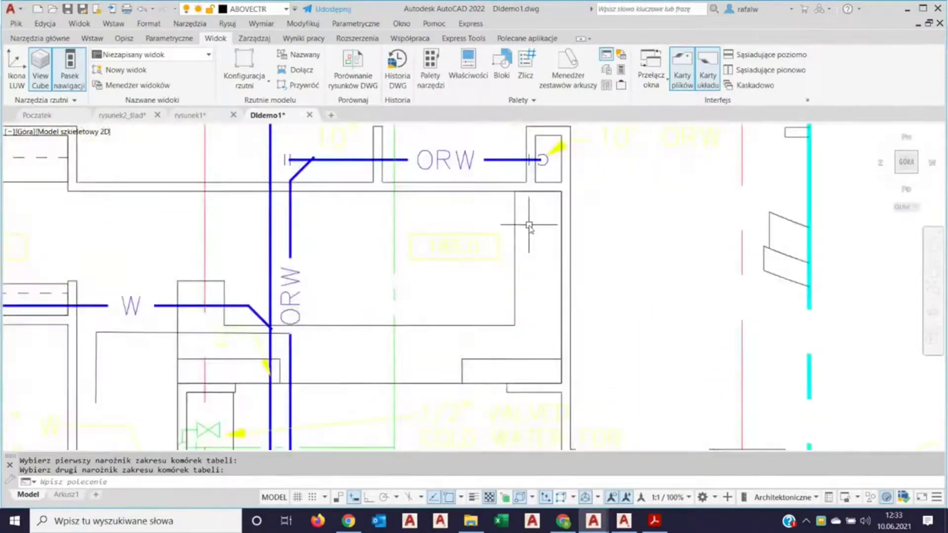
click(515, 208)
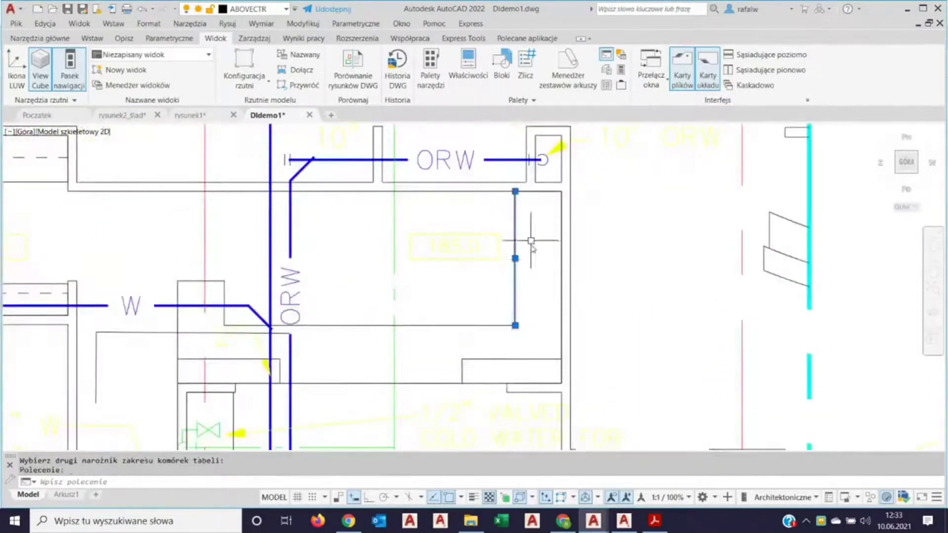
right_click(514, 217)
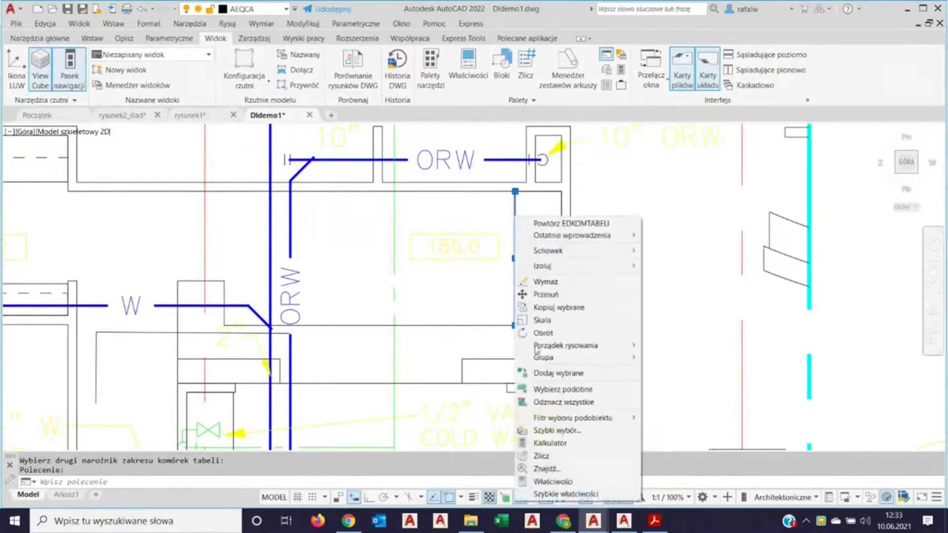
click(548, 459)
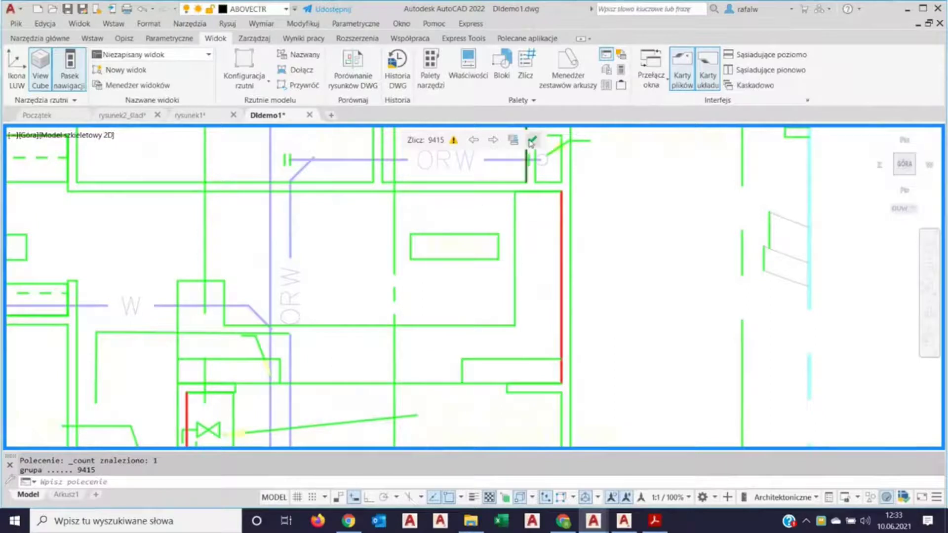
End the wall-line count and count copies of the LAV1 square-and-circle block, finding three.
click(531, 141)
scroll(434, 243, down, 4)
scroll(346, 345, down, 3)
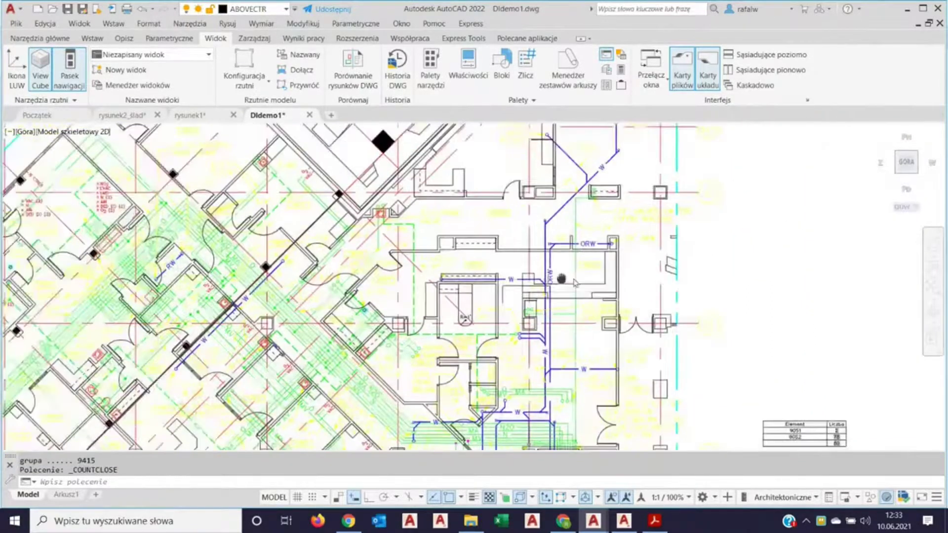
scroll(336, 359, up, 1)
scroll(346, 353, up, 3)
scroll(385, 340, up, 1)
scroll(407, 326, up, 1)
scroll(419, 311, up, 1)
scroll(435, 291, down, 2)
scroll(449, 272, up, 1)
scroll(465, 249, up, 1)
scroll(486, 311, up, 2)
scroll(438, 296, up, 2)
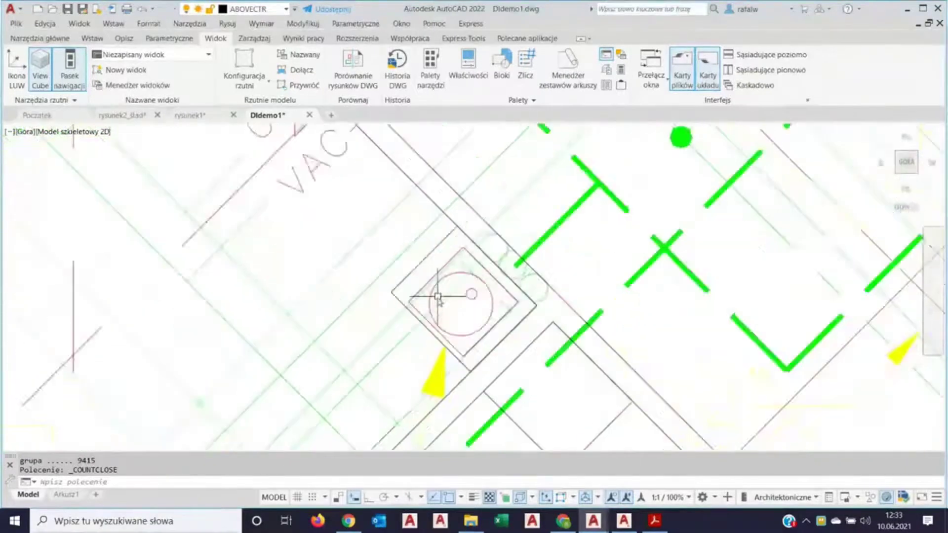
scroll(446, 310, up, 2)
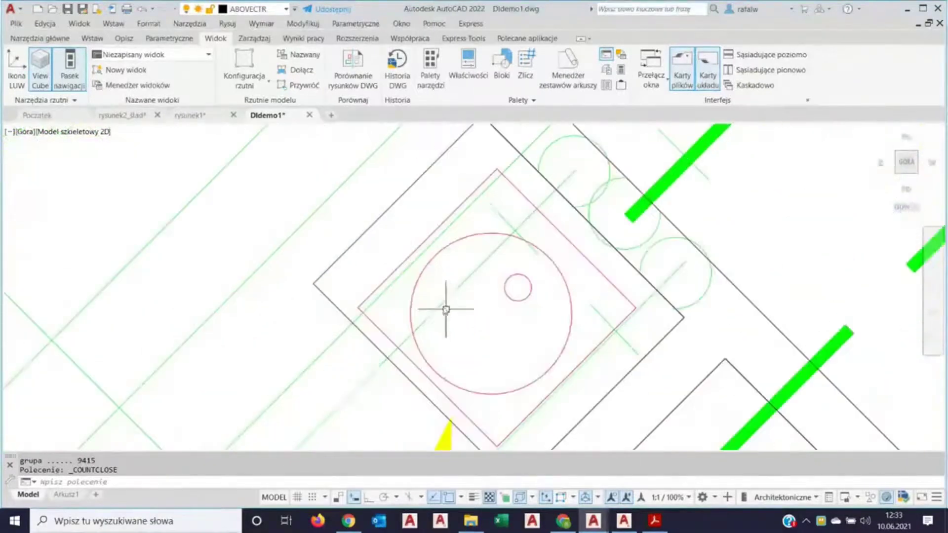
click(419, 247)
right_click(419, 248)
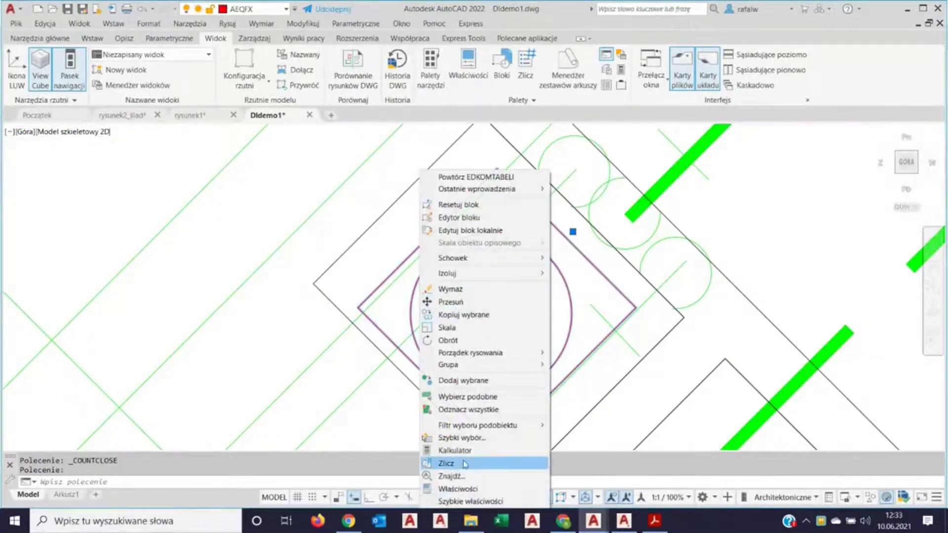
click(464, 463)
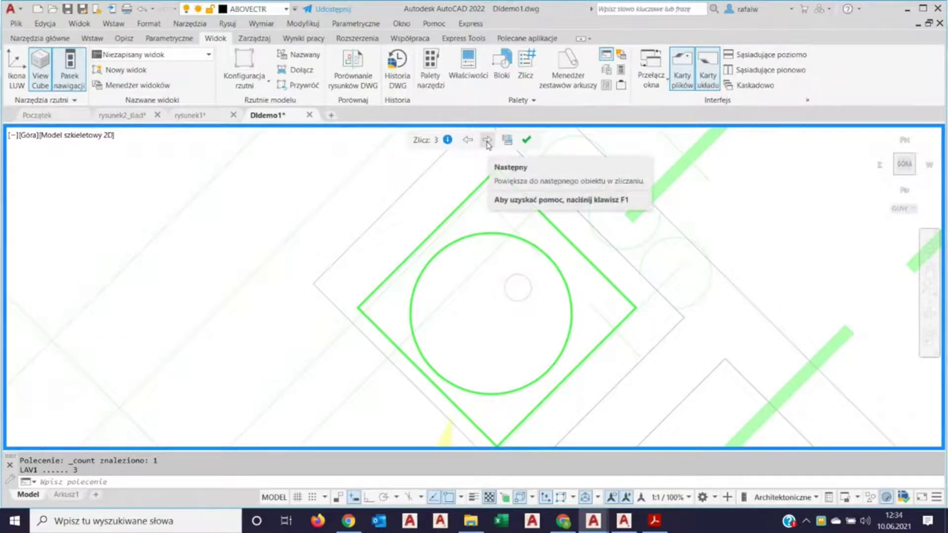
Step through each of the three counted LAV1 copies with Next.
click(487, 142)
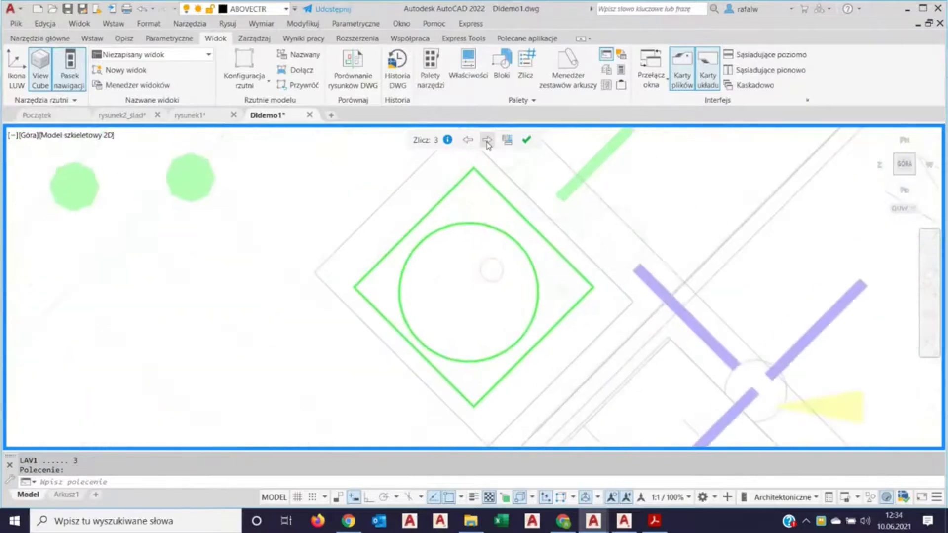
click(486, 141)
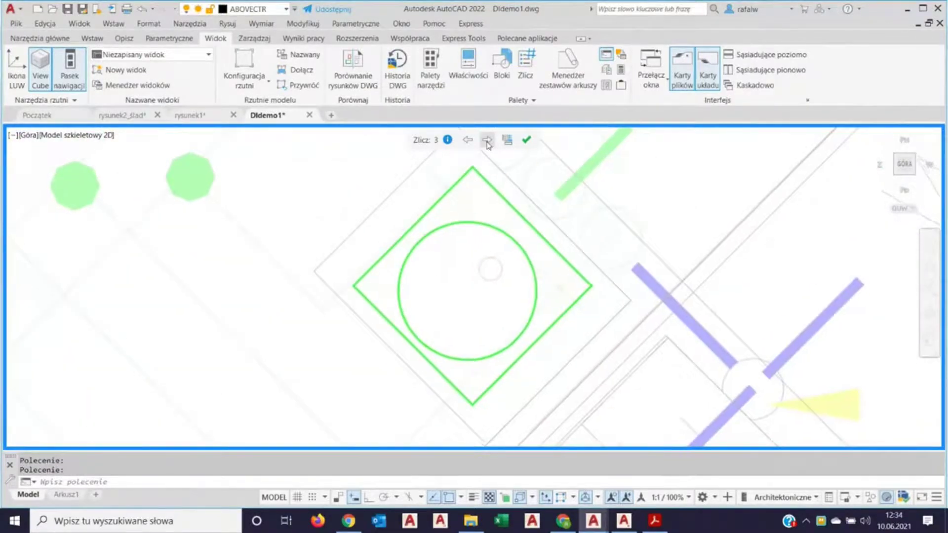
click(486, 141)
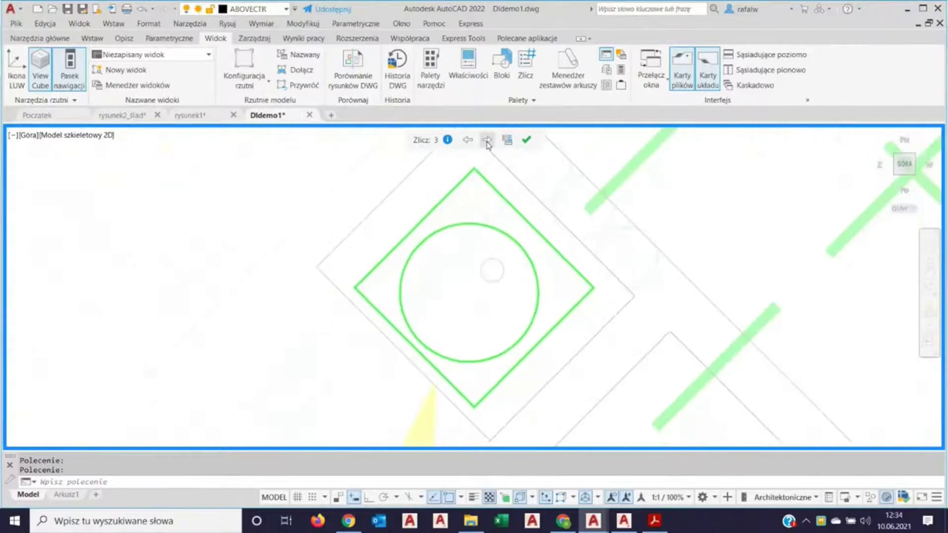
click(487, 141)
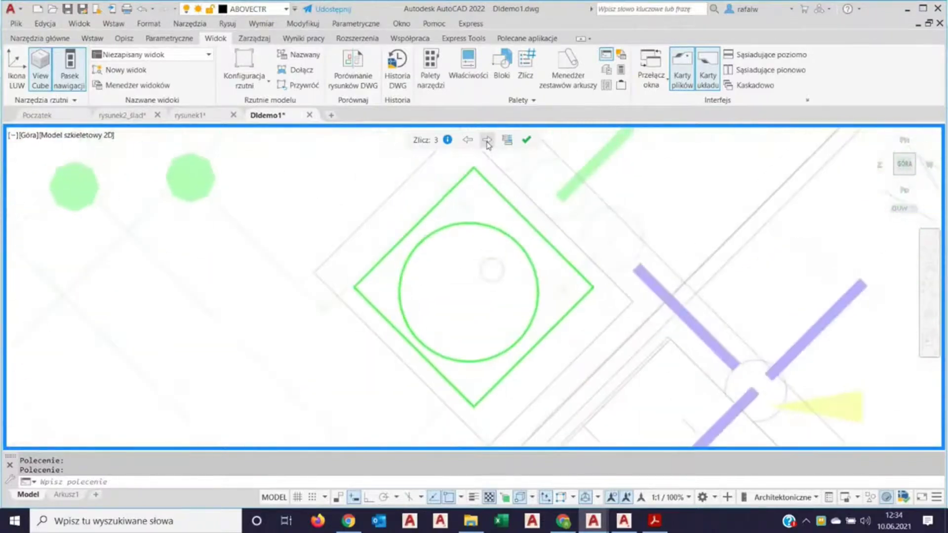
click(487, 141)
click(487, 141)
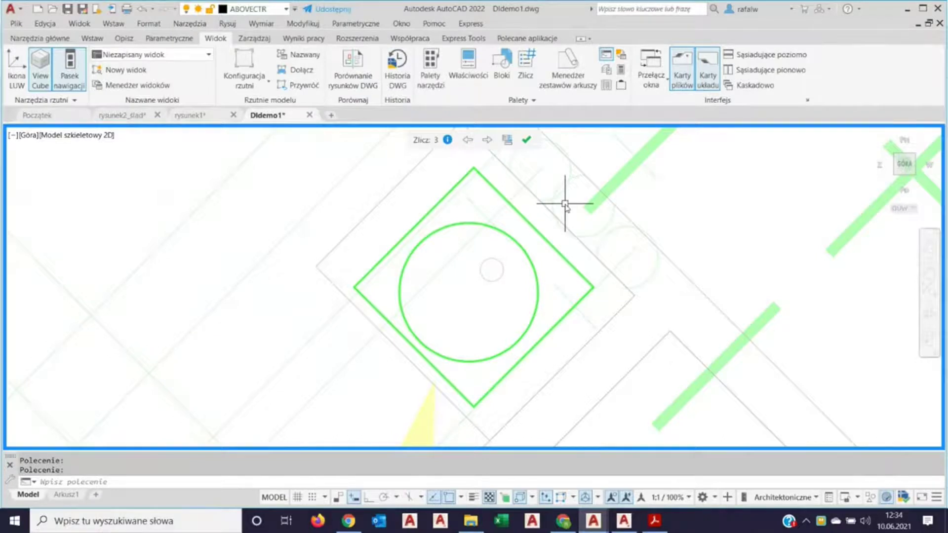
End the LAV1 count, zoom out to the full plan, and float the Didemo1 drawing window.
click(526, 142)
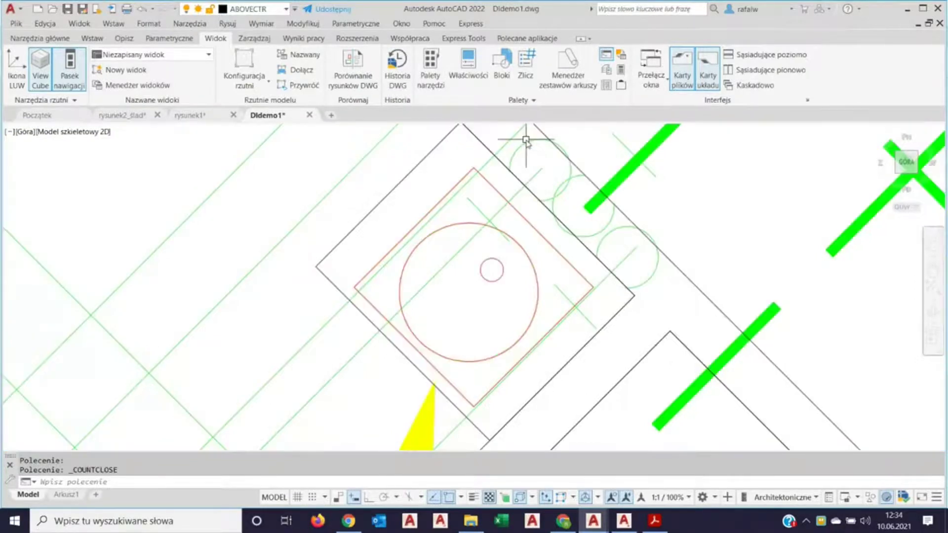
scroll(513, 291, down, 2)
middle_drag(526, 310, 392, 265)
scroll(391, 264, down, 3)
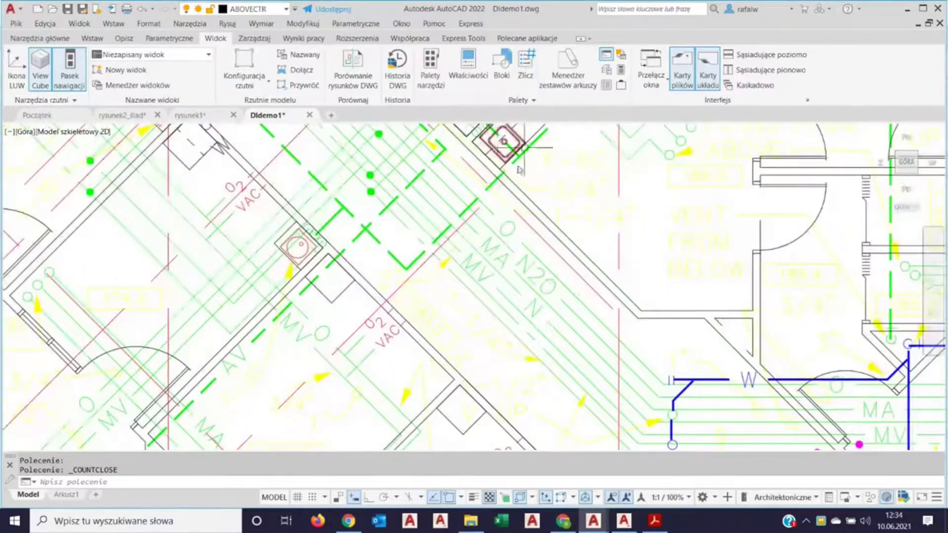
scroll(444, 301, down, 5)
scroll(532, 265, down, 2)
scroll(611, 271, down, 3)
mouse_move(611, 271)
middle_down()
mouse_move(632, 296)
mouse_move(558, 281)
middle_up()
scroll(632, 301, down, 2)
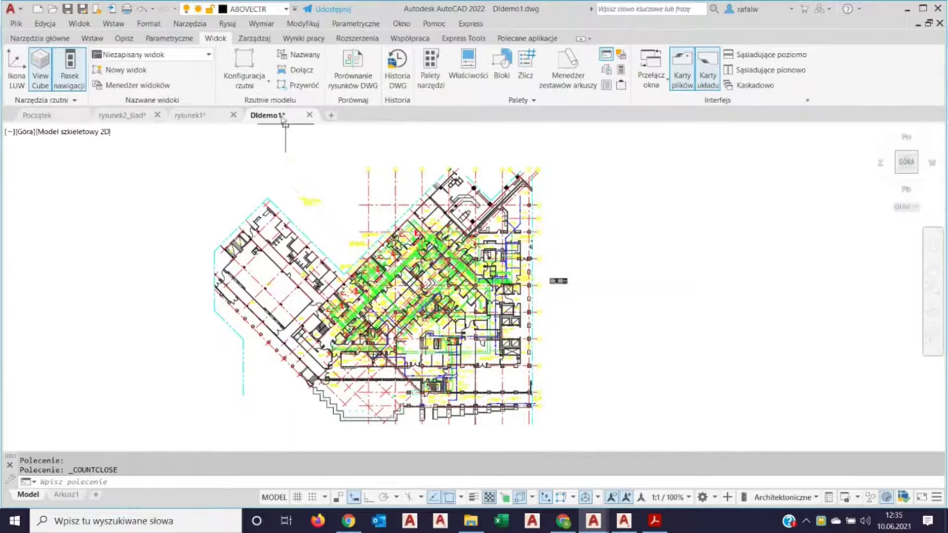
drag(283, 119, 324, 170)
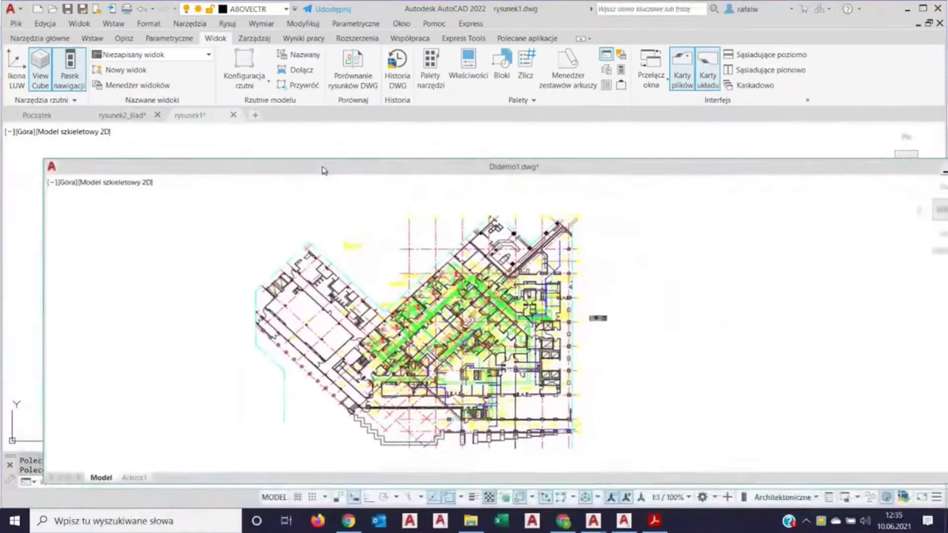
Reposition the floating Didemo1 floor-plan window across the workspace.
mouse_move(323, 170)
mouse_down()
mouse_move(275, 171)
mouse_move(316, 161)
mouse_up()
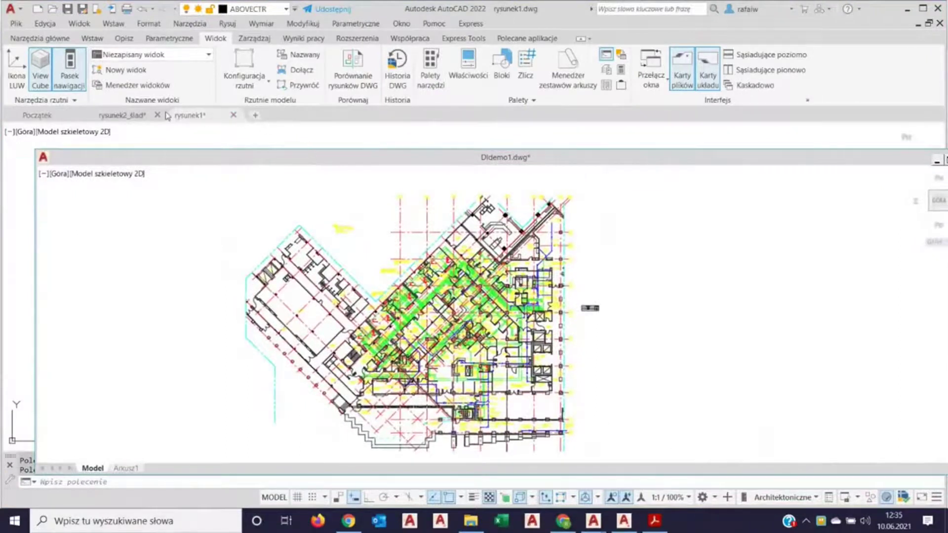
mouse_move(367, 161)
mouse_down()
mouse_move(860, 78)
mouse_move(905, 137)
mouse_move(889, 128)
mouse_up()
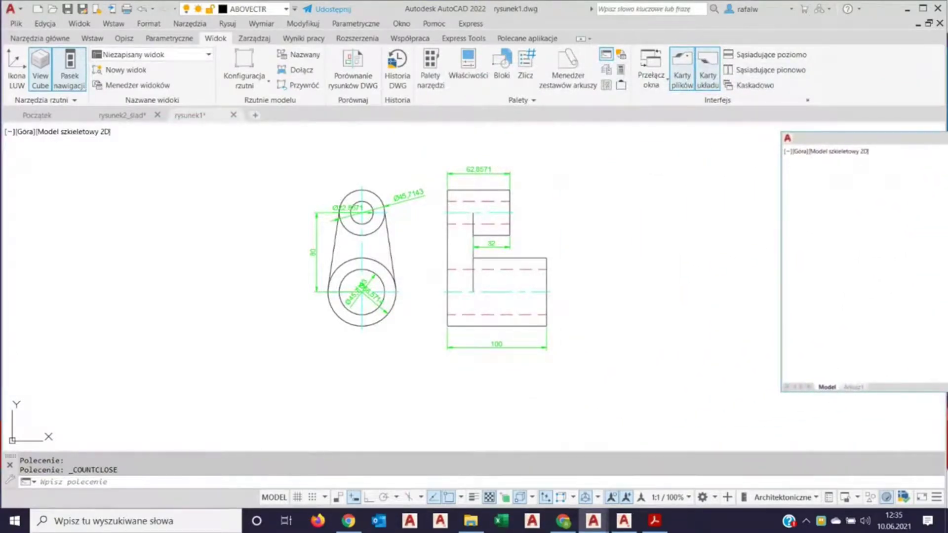
drag(945, 138, 442, 145)
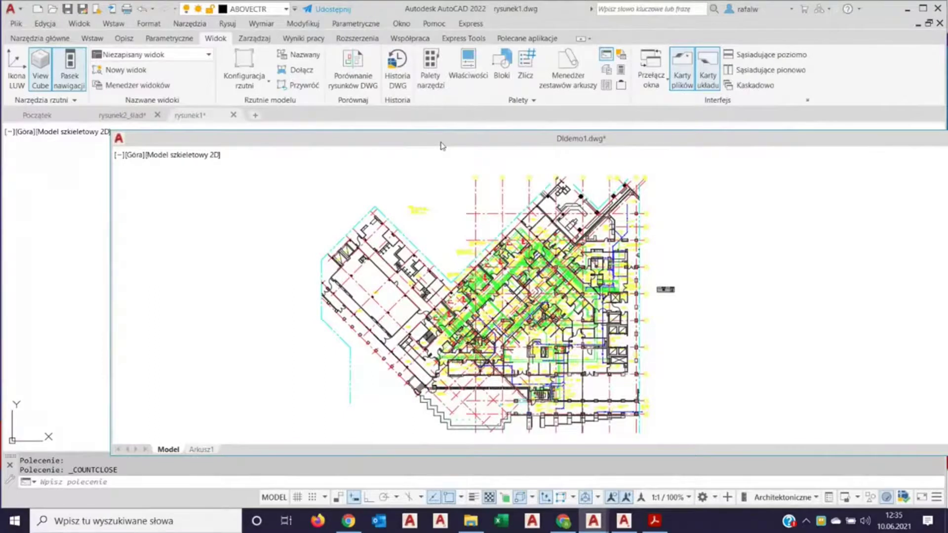
drag(442, 144, 558, 136)
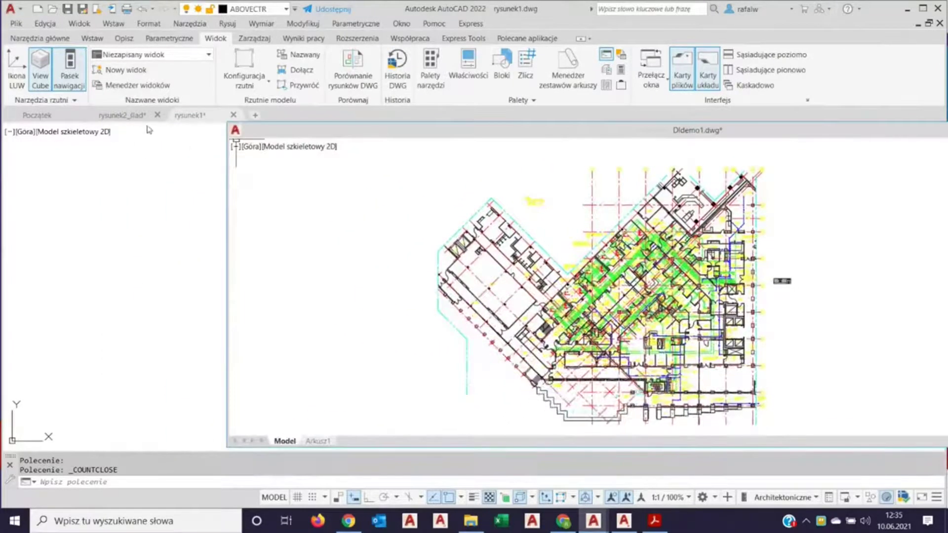
Move the floating rysunek1 window, dock it among the drawing tabs, and switch to it.
click(188, 118)
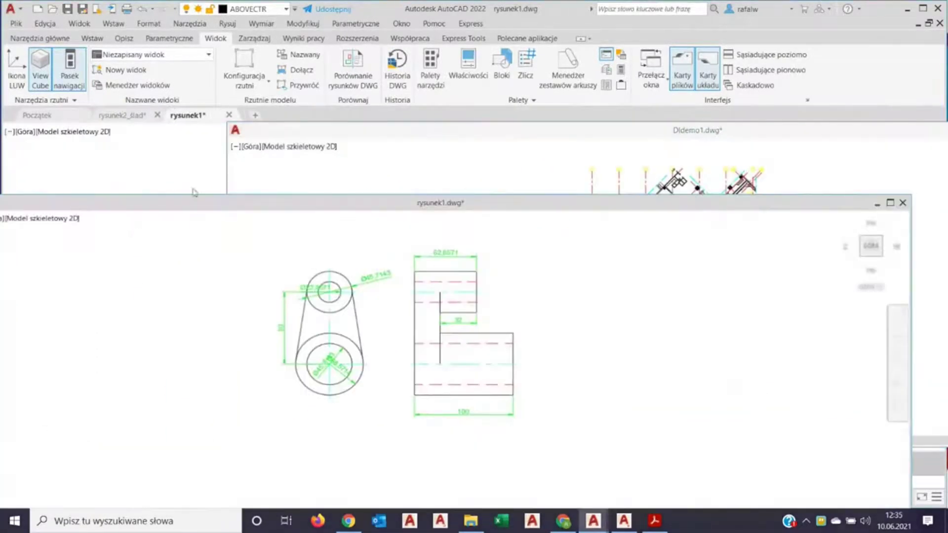
drag(346, 194, 551, 181)
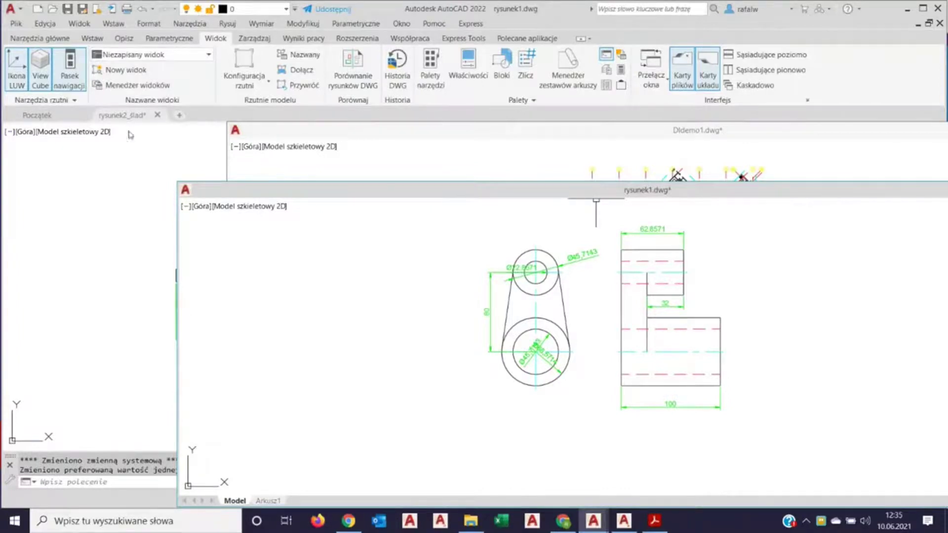
mouse_move(501, 195)
mouse_down()
mouse_move(261, 138)
mouse_move(397, 119)
mouse_up()
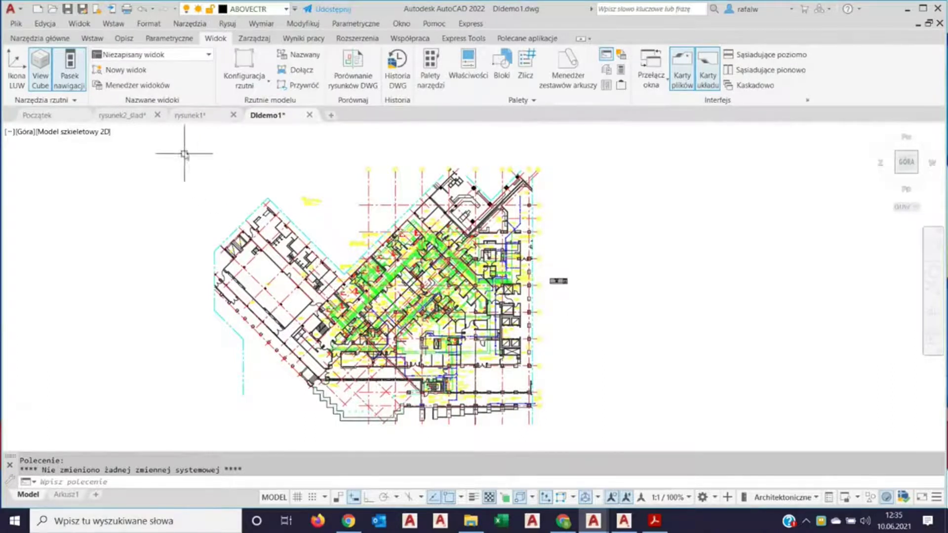
click(199, 114)
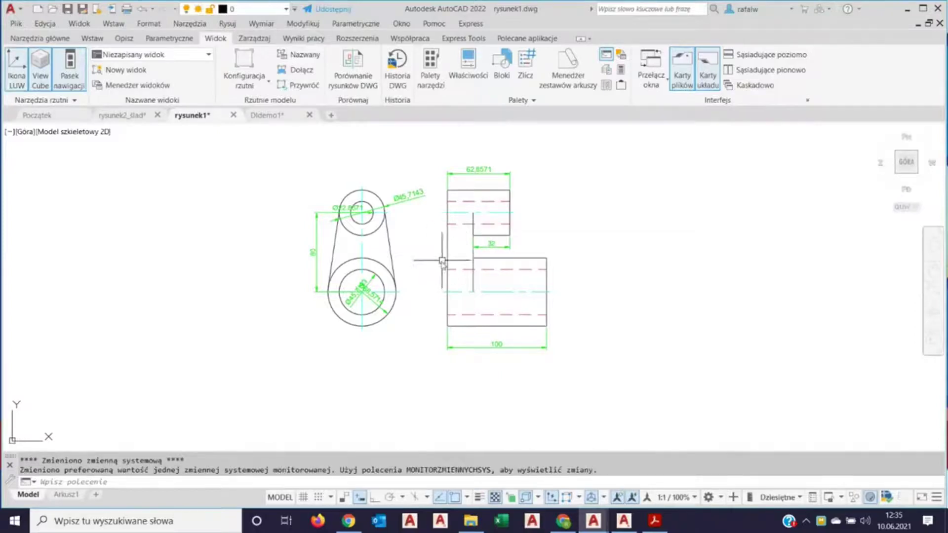
Dismiss the chat popup, show the Narzędzia główne ribbon tab, and start the Linia tool.
scroll(425, 272, up, 2)
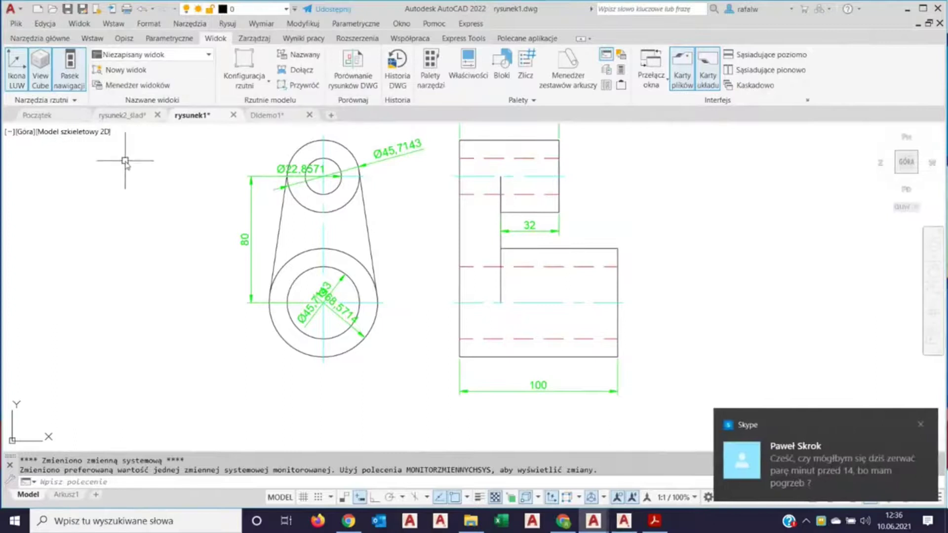
click(921, 427)
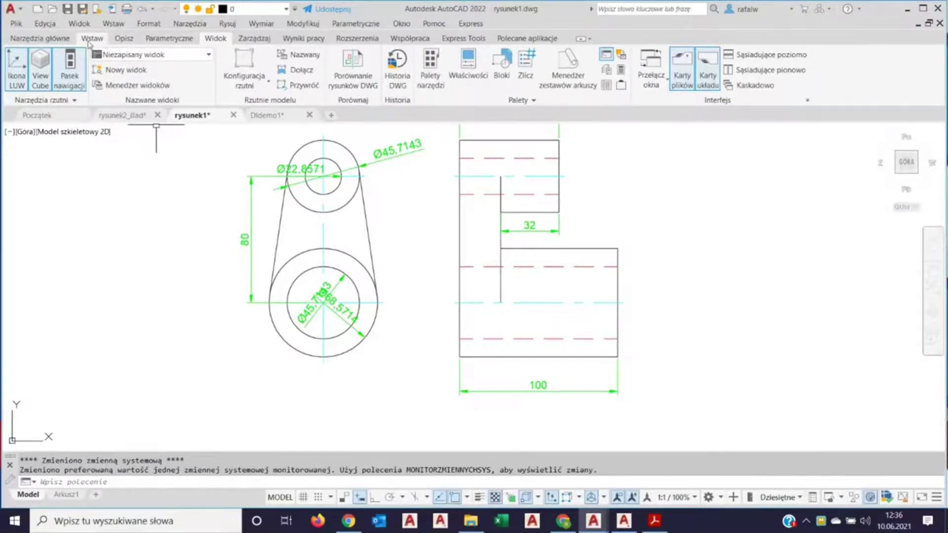
click(58, 39)
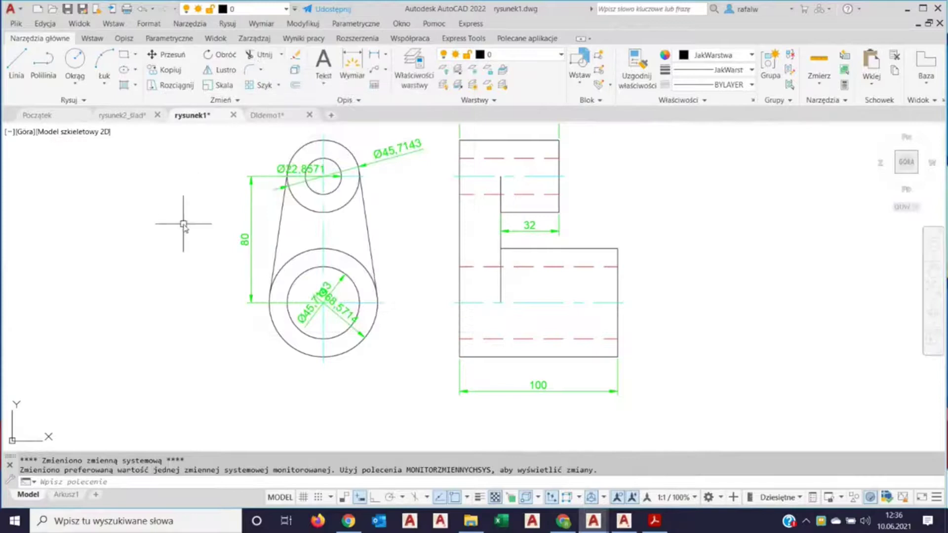
scroll(193, 224, down, 2)
scroll(197, 246, down, 1)
scroll(148, 227, down, 1)
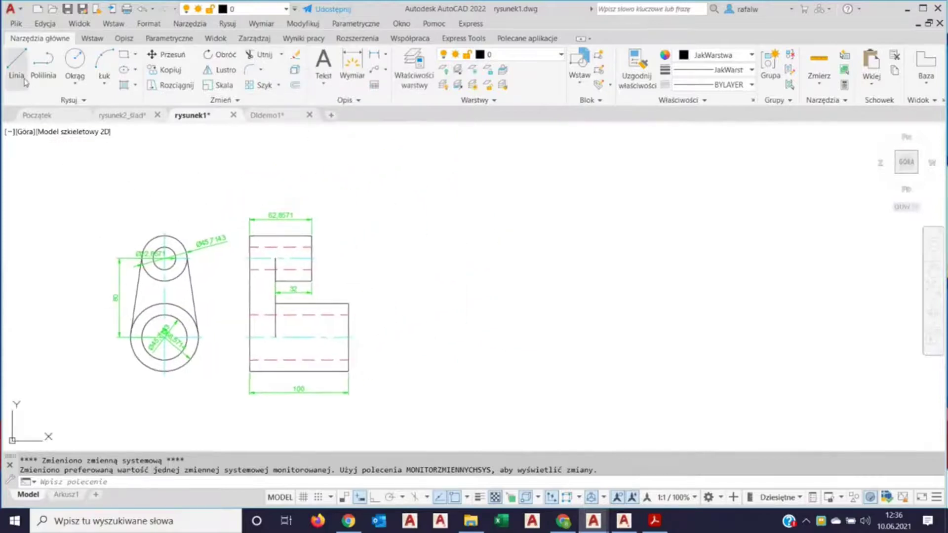
click(16, 63)
click(434, 359)
click(585, 191)
key(Return)
key(Return)
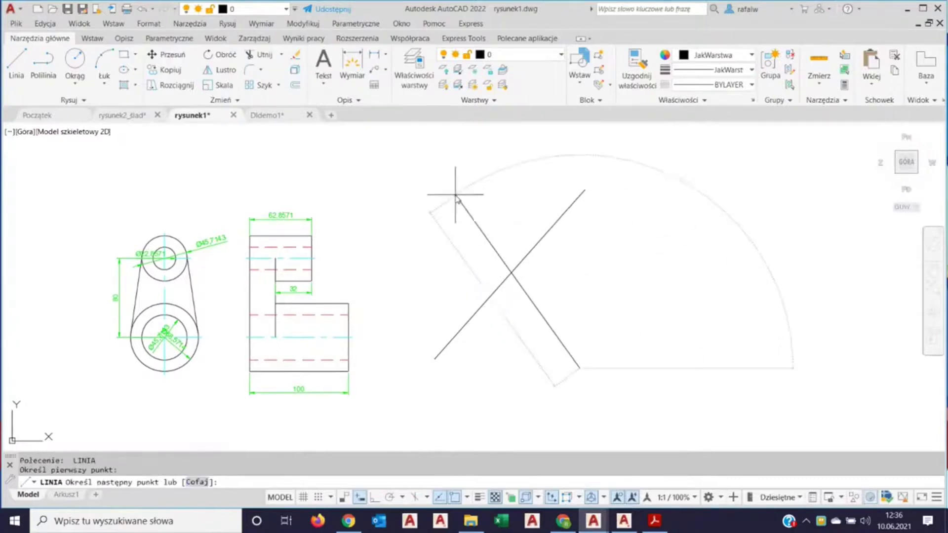
click(455, 195)
key(Return)
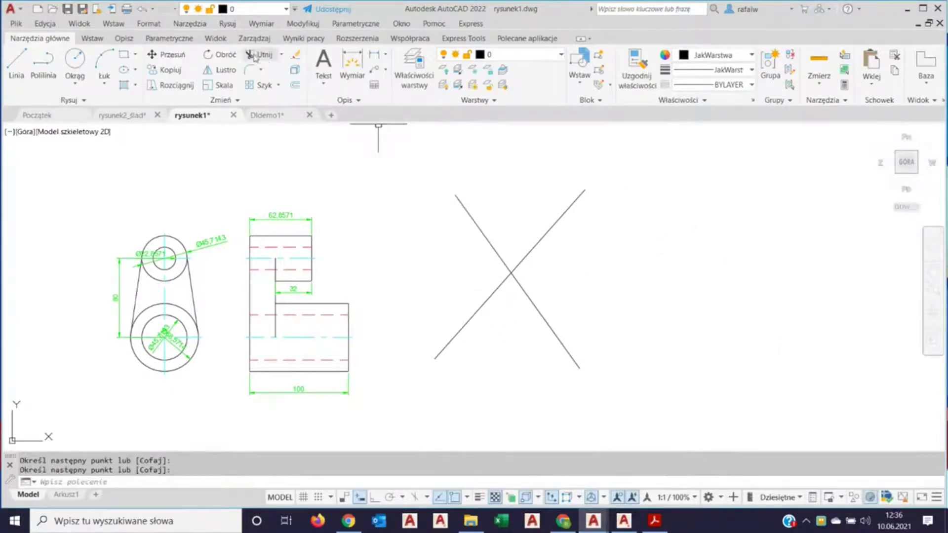
click(260, 54)
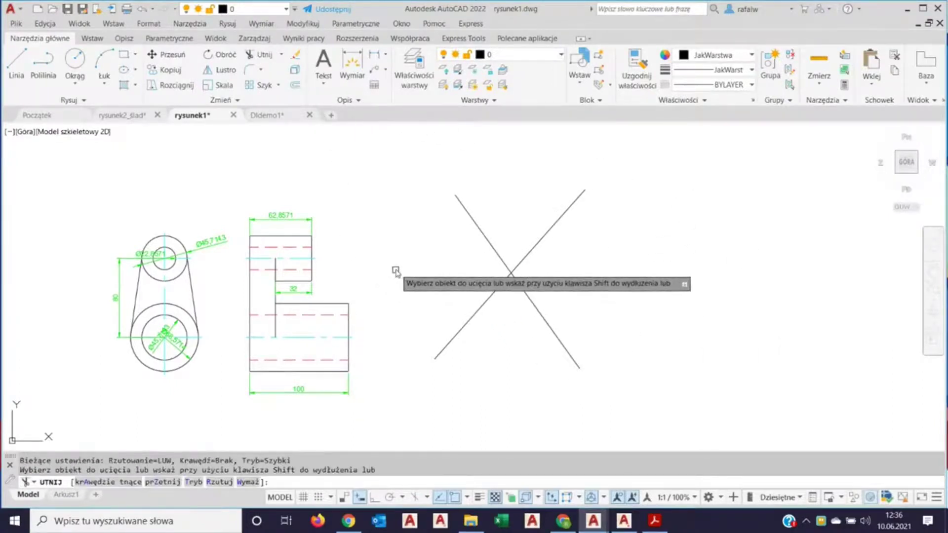
click(476, 221)
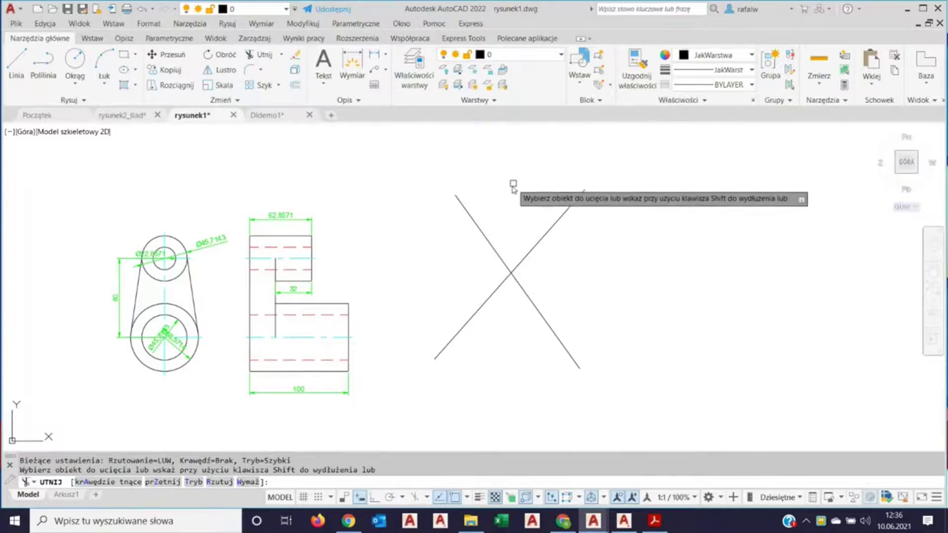
click(472, 223)
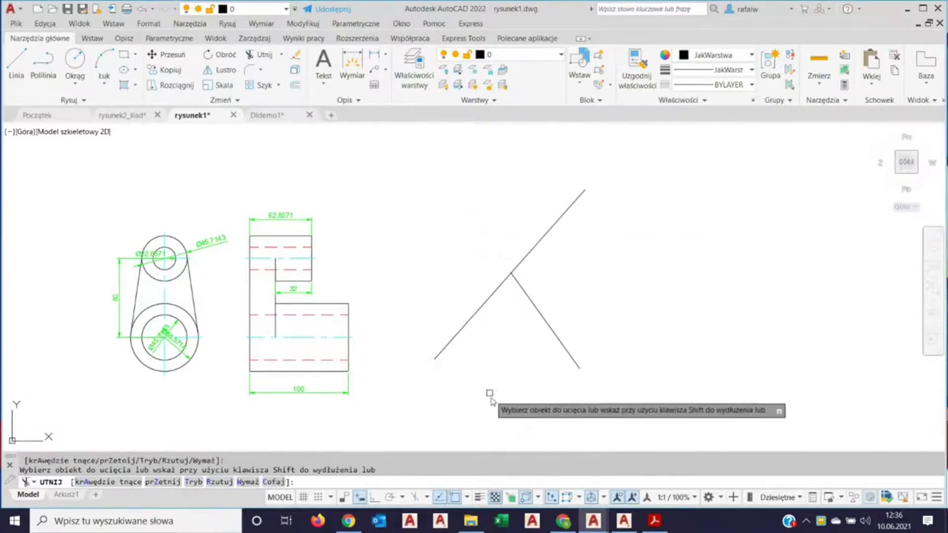
click(473, 315)
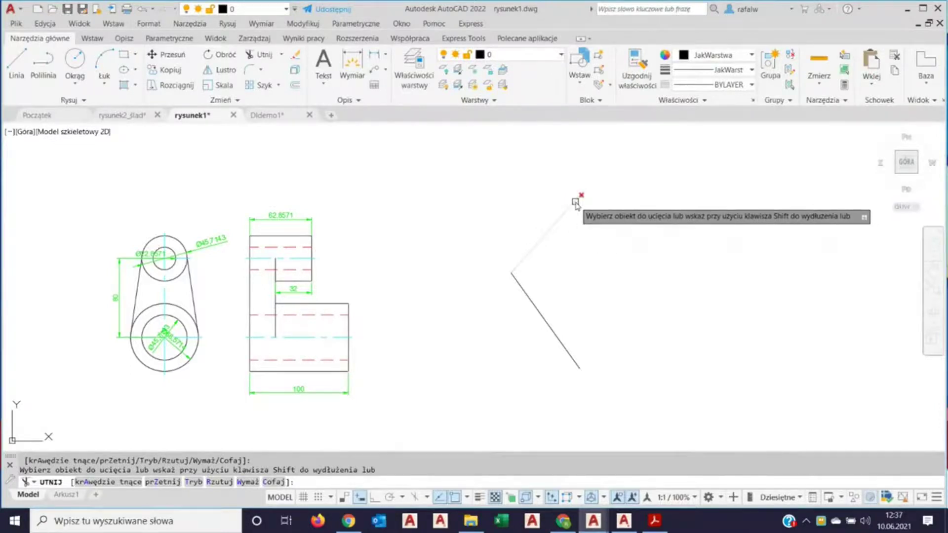
click(575, 202)
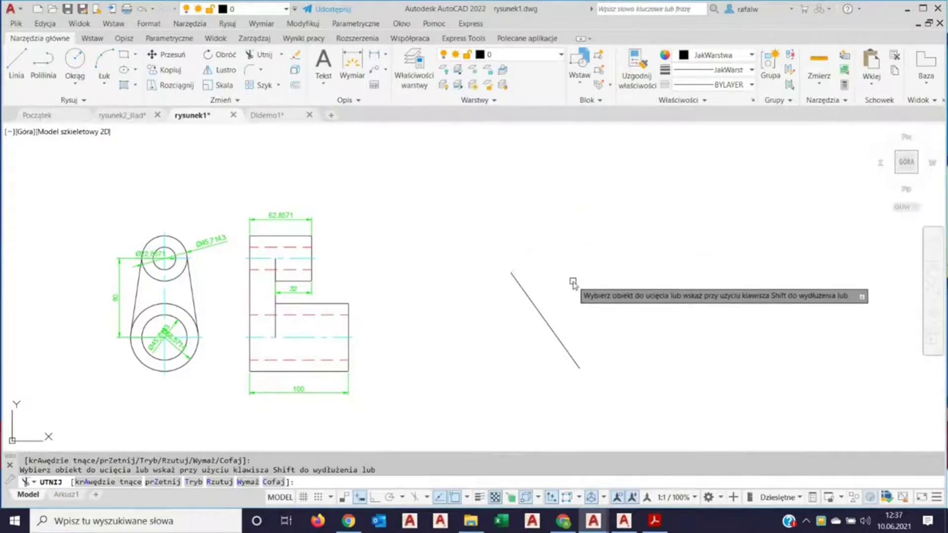
key(Escape)
Undo the previous trimming and draw the first new line crossing the X's descending diagonal.
key(ctrl+z)
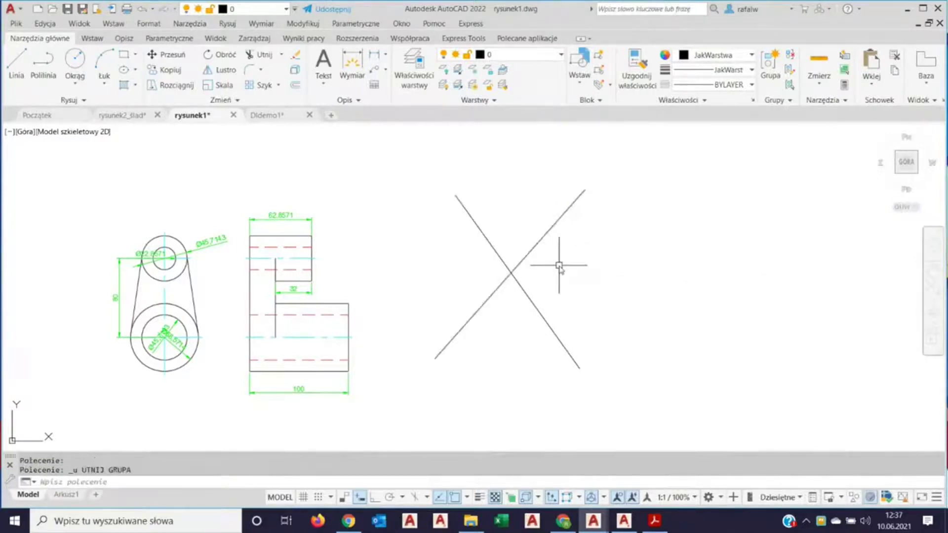
scroll(554, 264, down, 2)
click(28, 81)
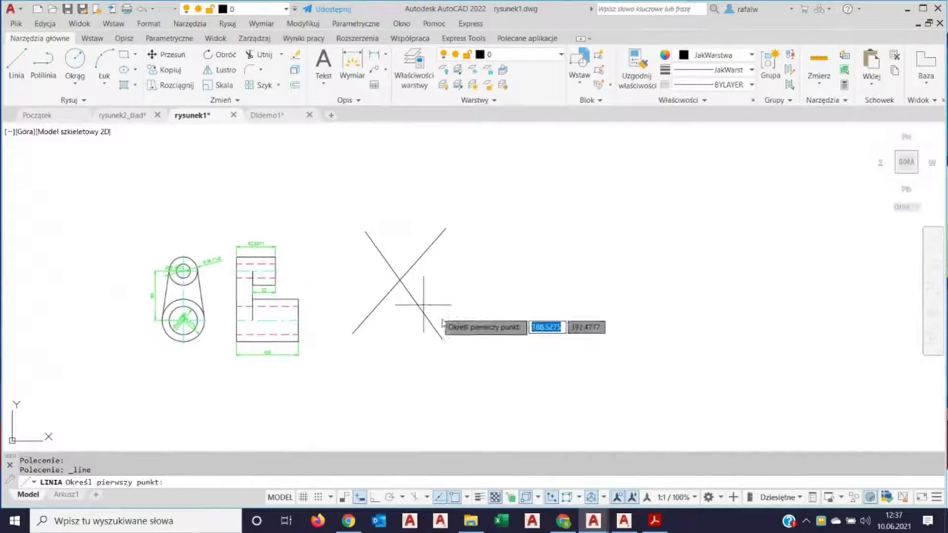
scroll(440, 328, up, 2)
scroll(439, 359, up, 1)
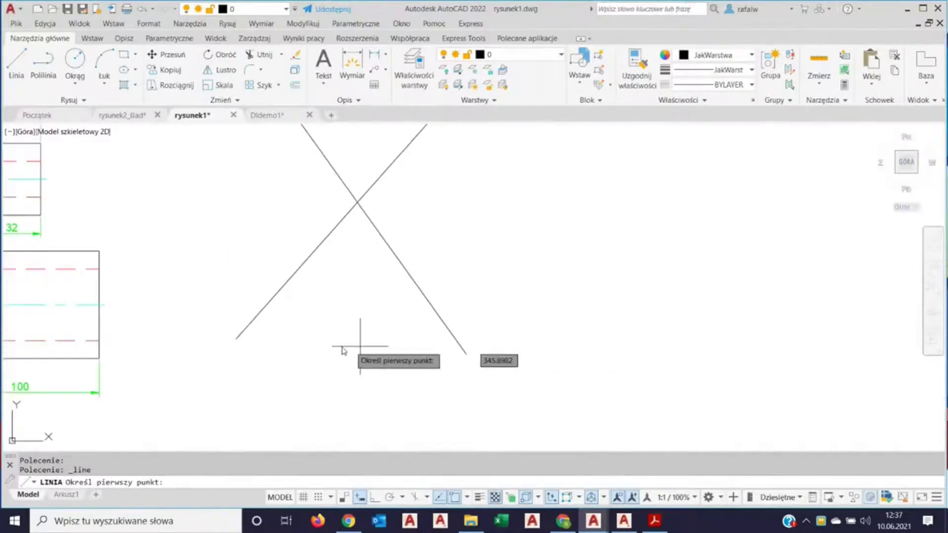
click(298, 355)
click(488, 178)
key(Return)
Draw two more lines crossing the diagonal and pan to frame all the lines.
key(Return)
click(362, 387)
click(529, 247)
scroll(657, 259, down, 2)
key(Return)
key(Return)
click(376, 257)
click(429, 151)
key(Return)
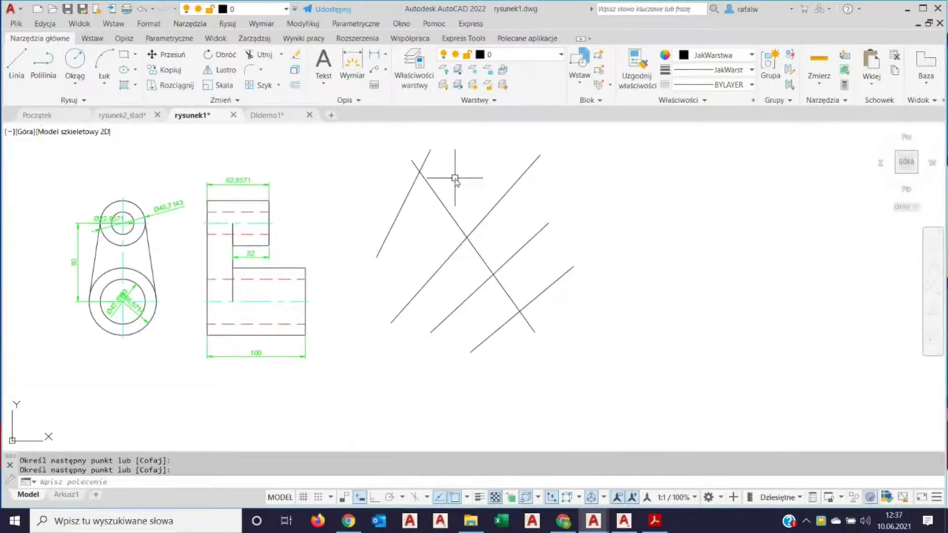
middle_drag(459, 179, 434, 275)
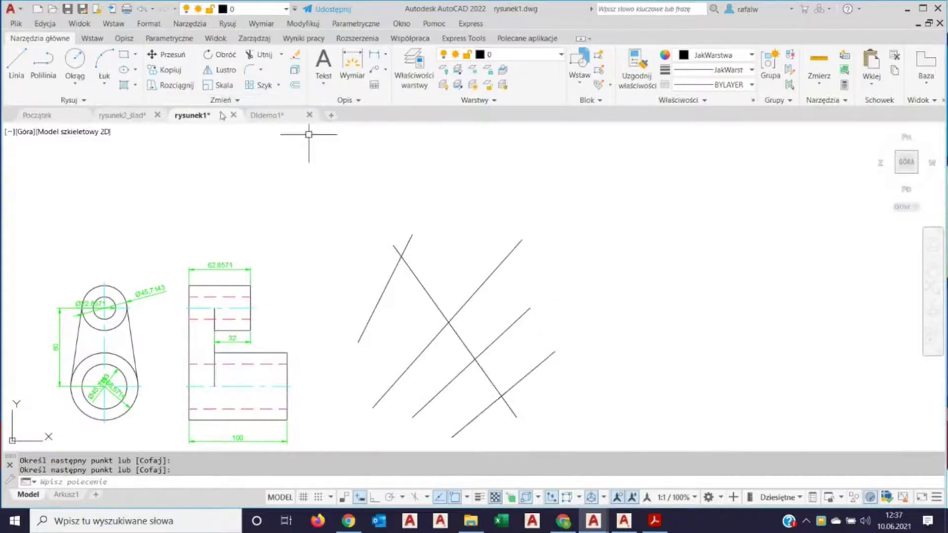
click(261, 63)
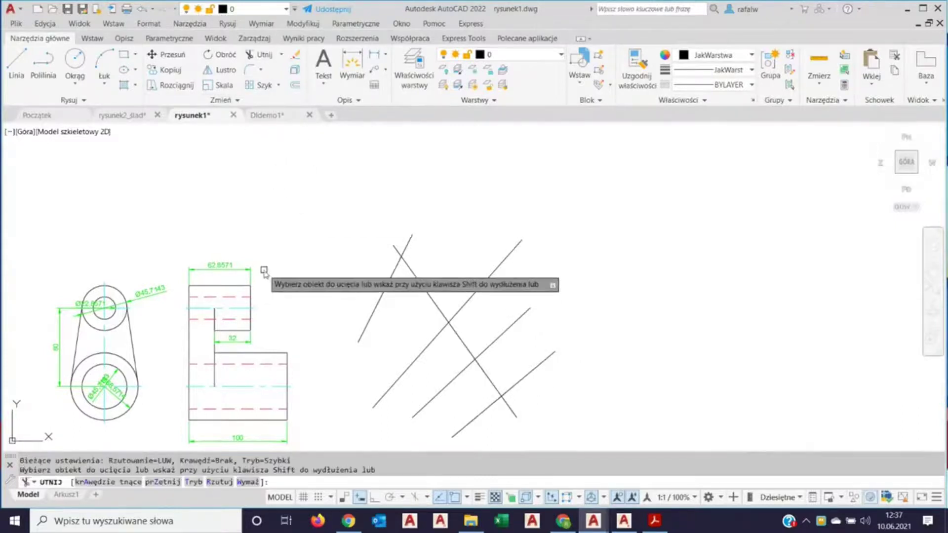
Switch the TRIM mode to sTandardowy (standard).
click(193, 481)
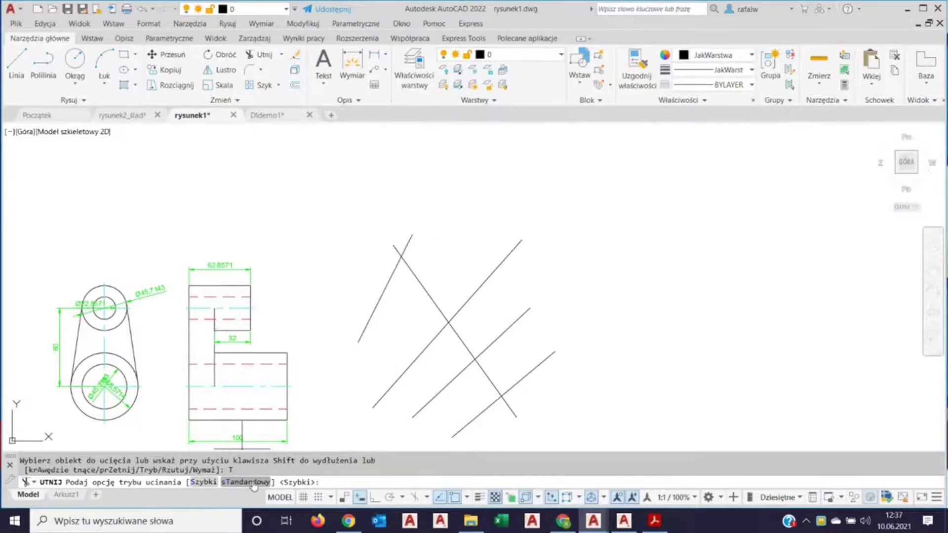
click(253, 482)
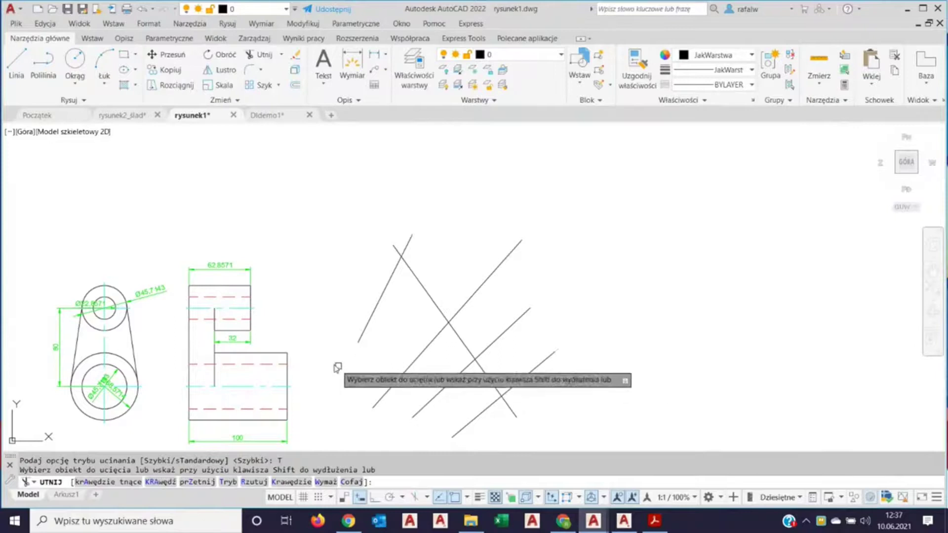
key(Return)
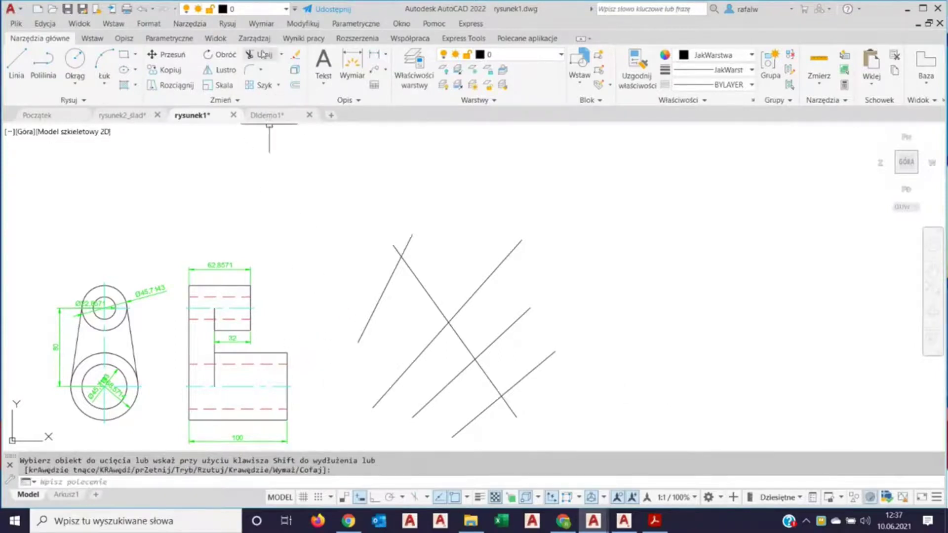
Trim the descending diagonal between the upper-left and lowest lines as cutting edges.
click(262, 55)
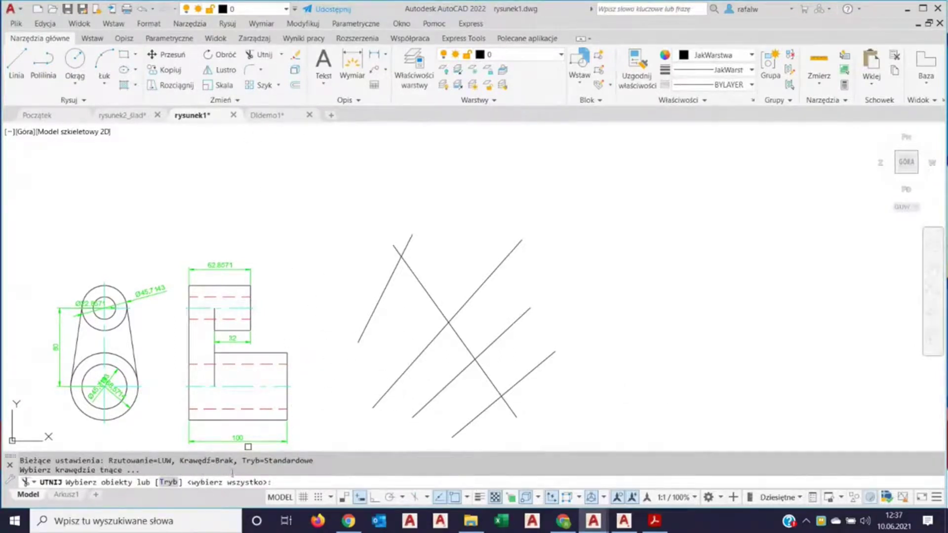
click(409, 236)
click(545, 359)
key(Return)
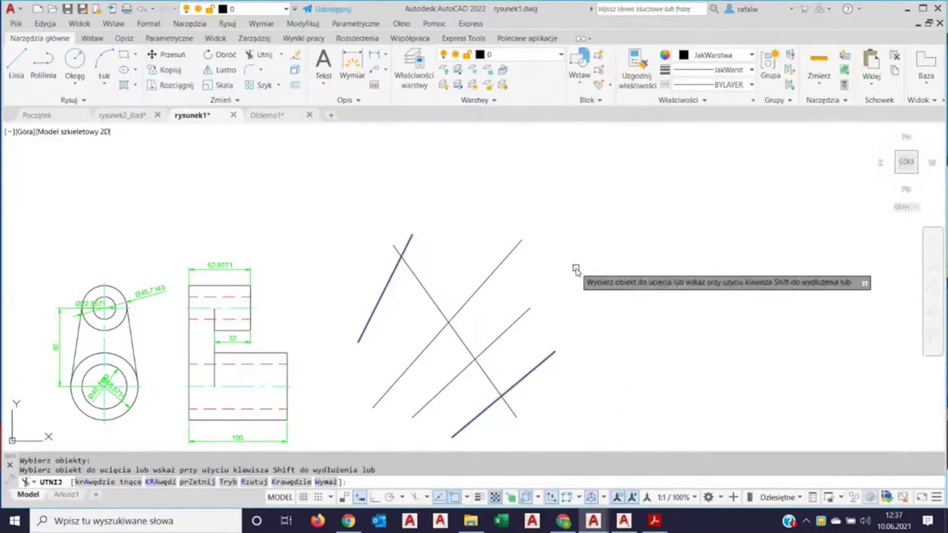
click(431, 302)
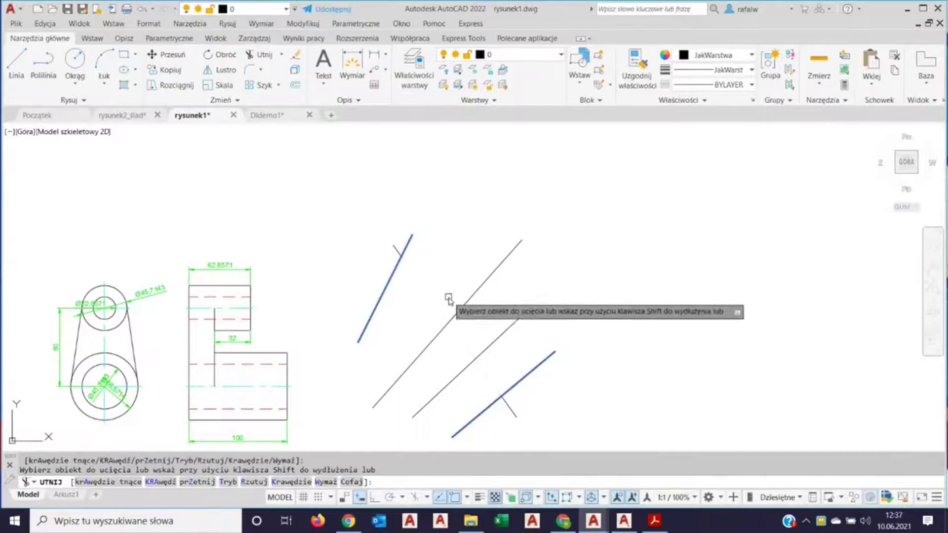
key(Escape)
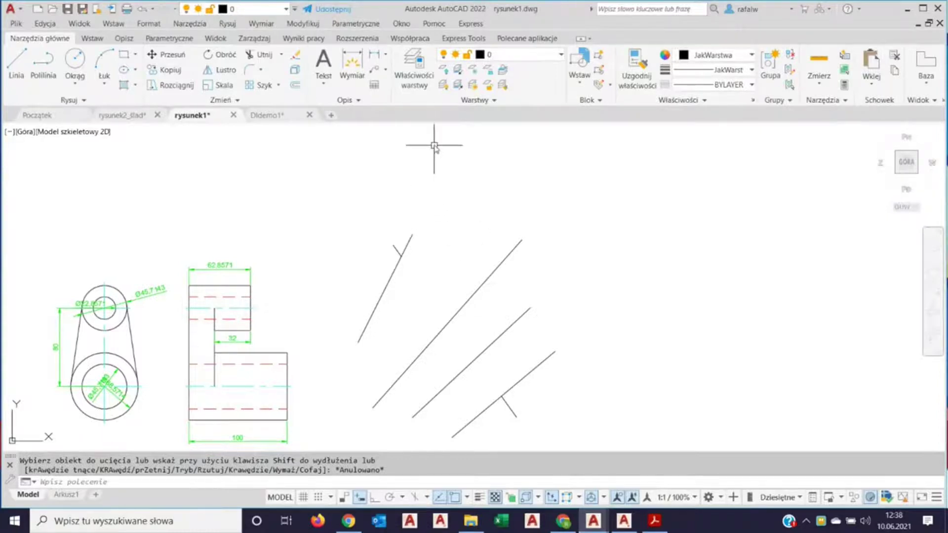
click(410, 39)
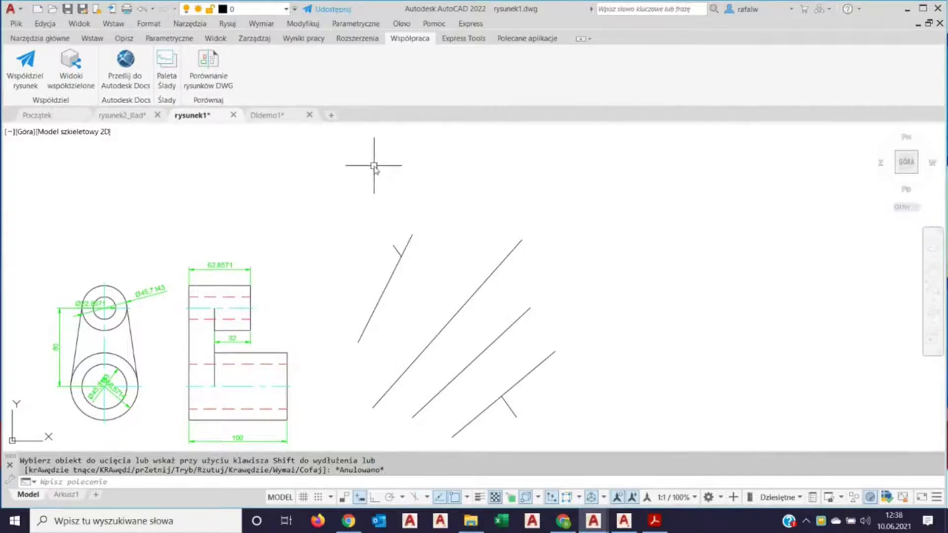
click(57, 44)
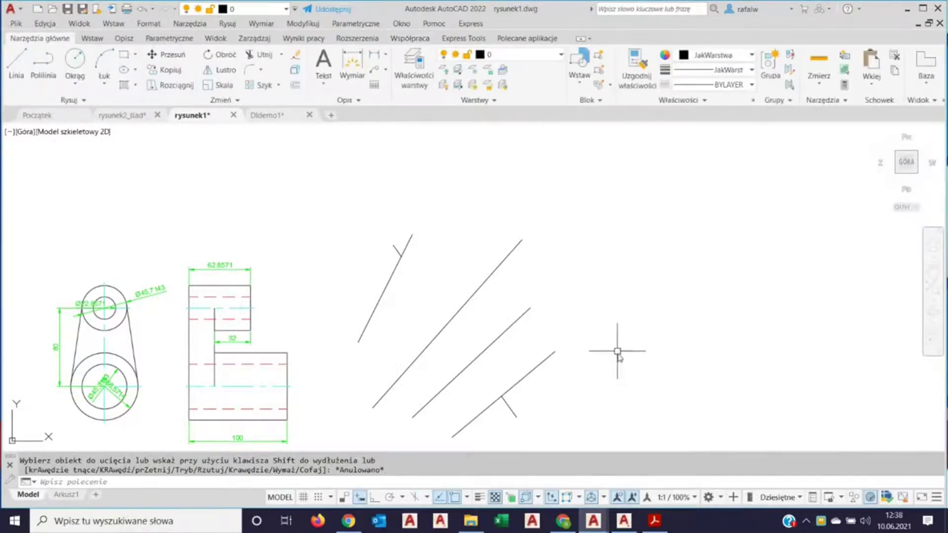
mouse_move(653, 520)
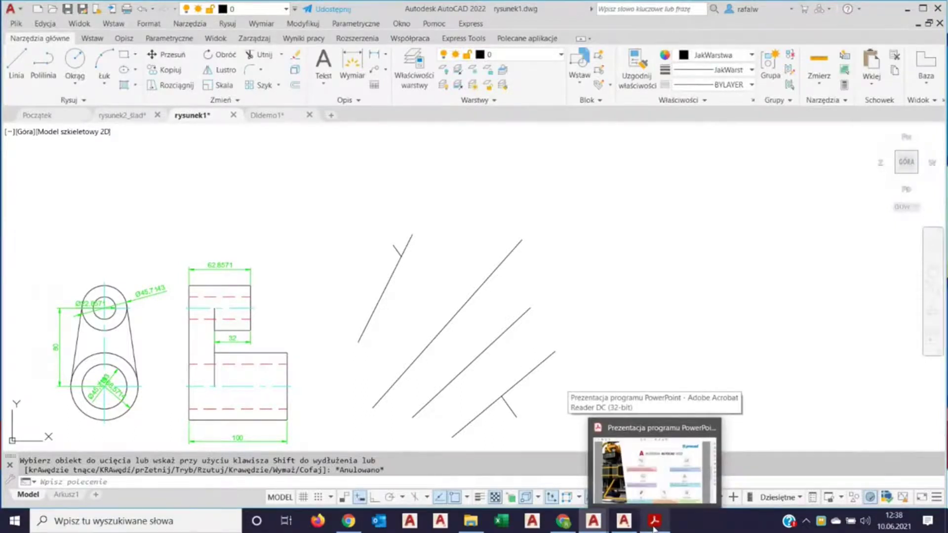
Show the PROCAD AutoCAD 2022 presentation slide in Acrobat's full-screen mode.
click(654, 527)
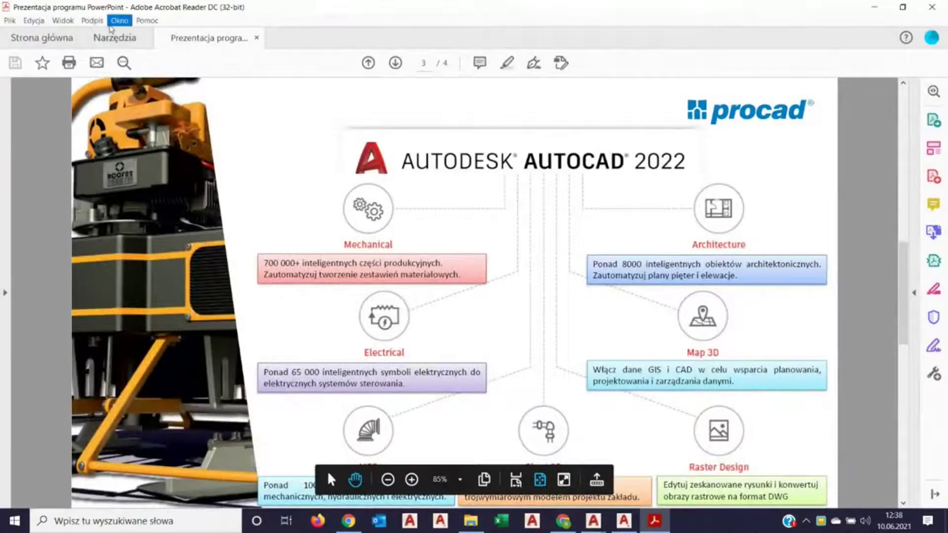
click(62, 21)
click(105, 210)
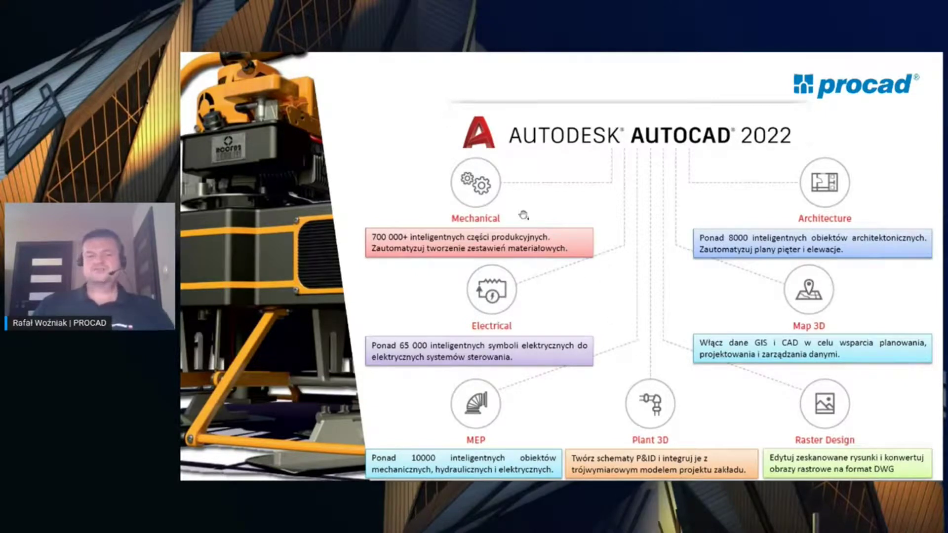
Leave the full-screen slide and switch to the AutoCAD Mechanical 2022 start page.
key(Escape)
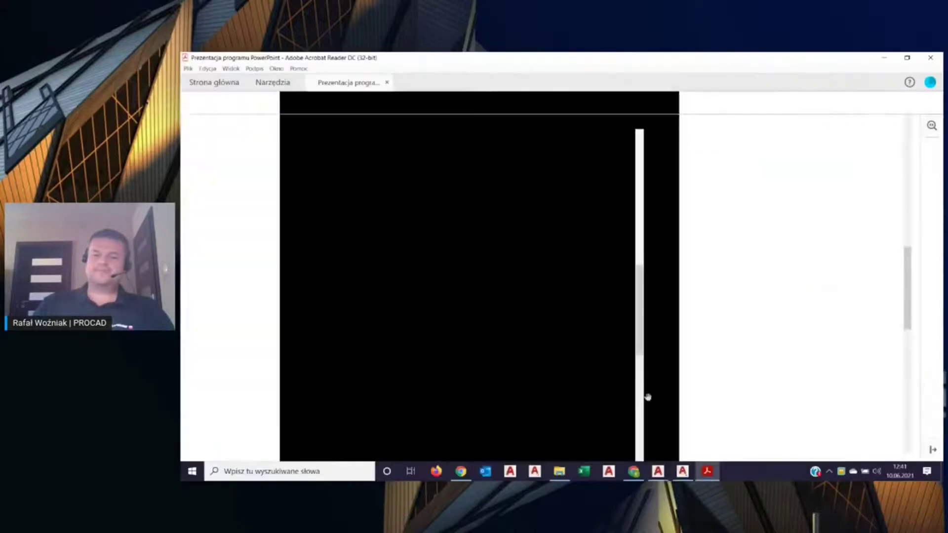
click(684, 473)
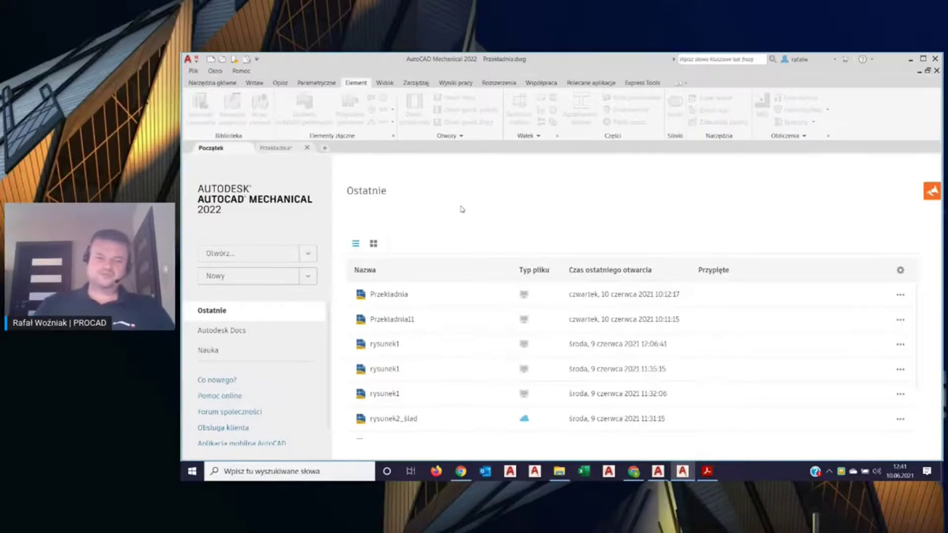
mouse_move(389, 295)
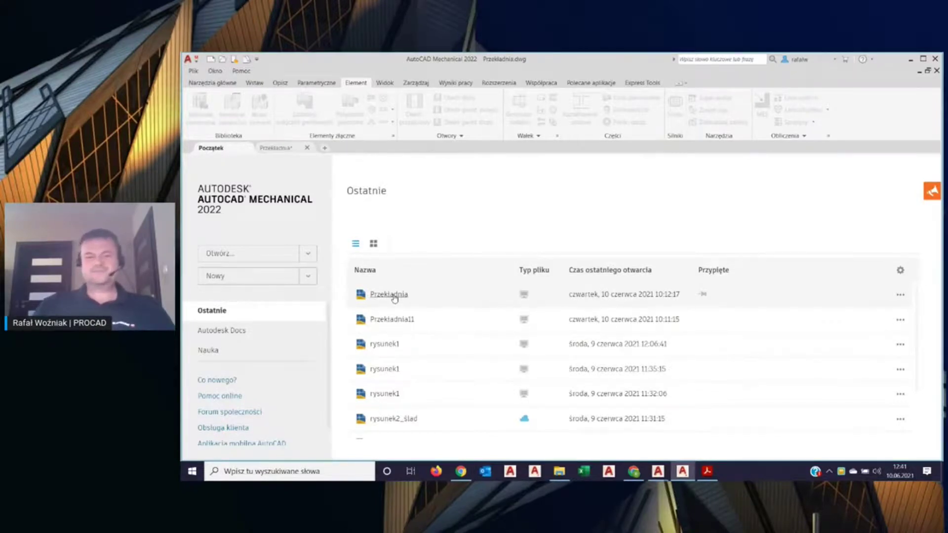
Open the recent drawing Przekładnia, showing the gearbox housing outline.
click(390, 295)
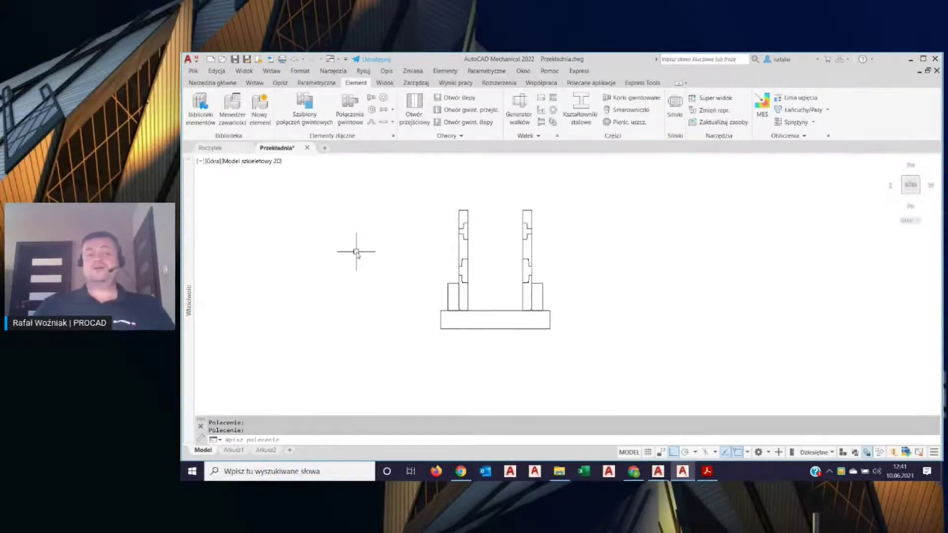
Switch to the Widok ribbon tab.
click(384, 83)
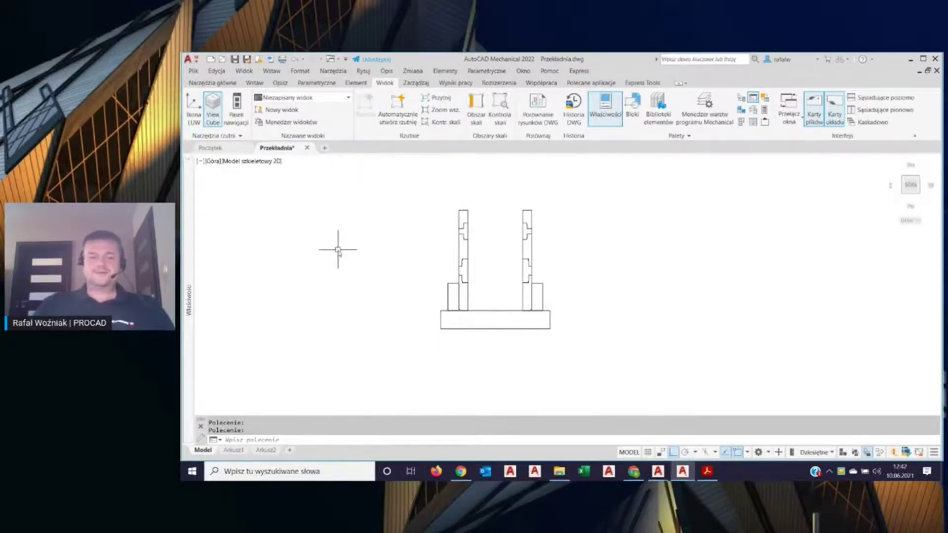
In the Options dialog, choose the ISO 2553:2019, ISO 4063:2009 weld standard.
text(op)
key(Return)
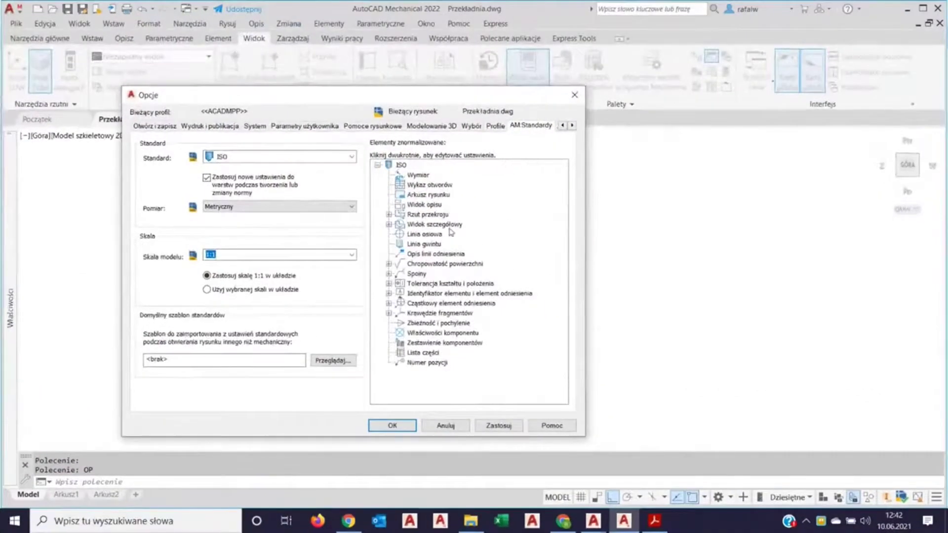
click(389, 275)
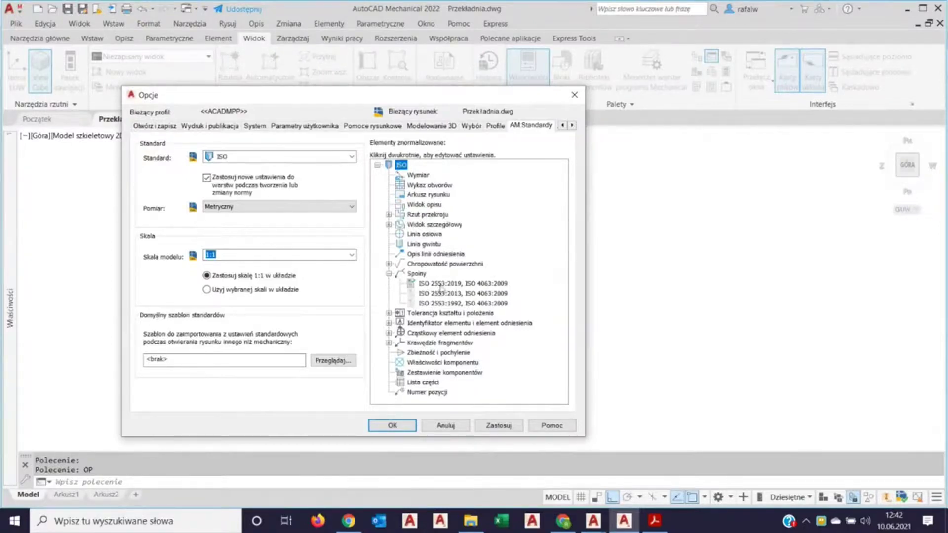
click(449, 287)
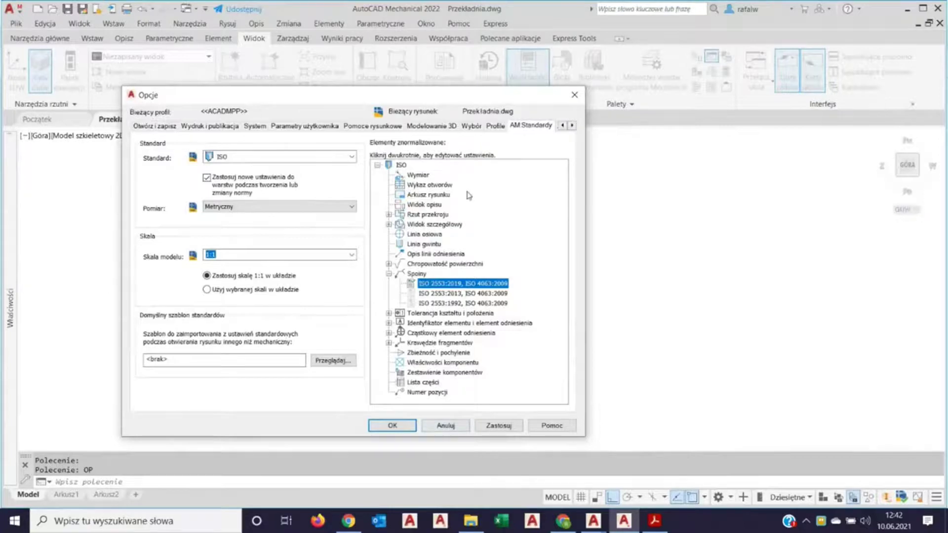
Review the AM:Element settings page, then cancel Options without applying changes.
click(571, 126)
click(571, 125)
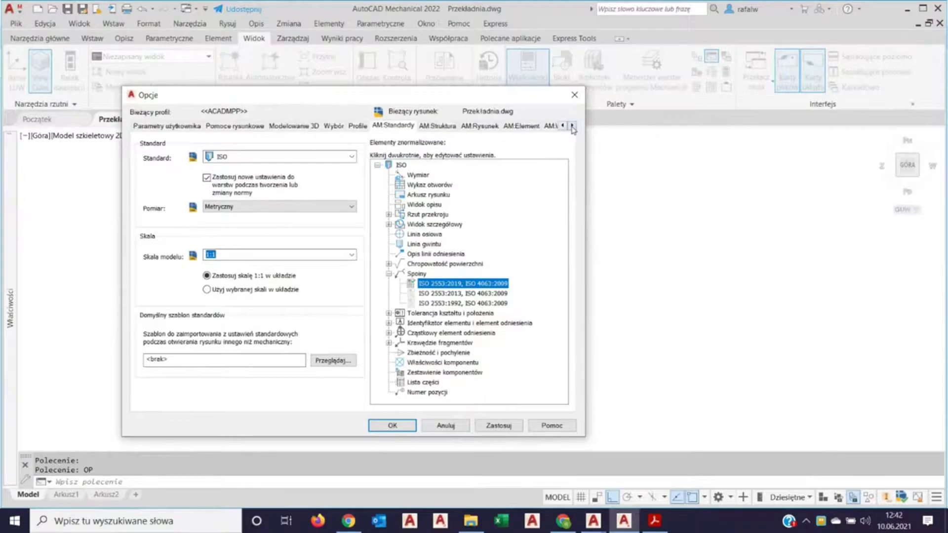
click(531, 127)
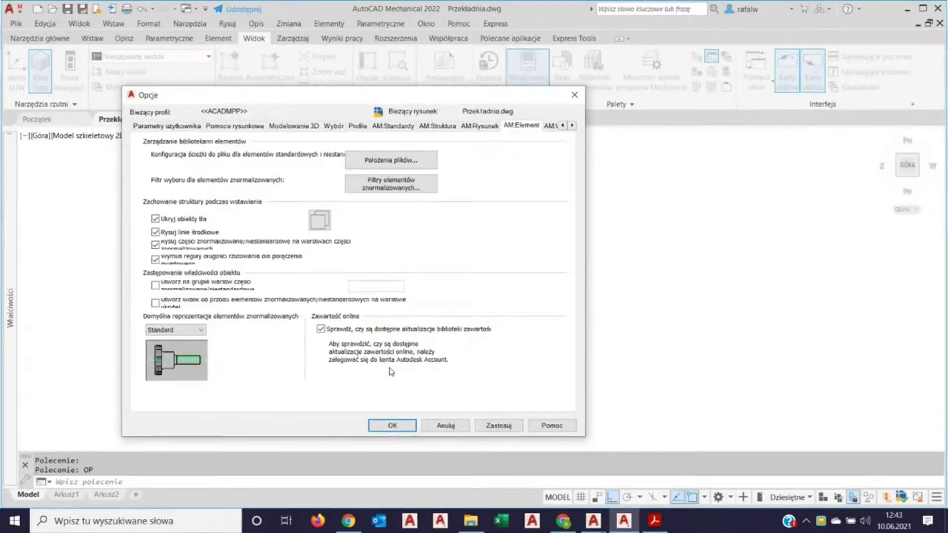
click(457, 425)
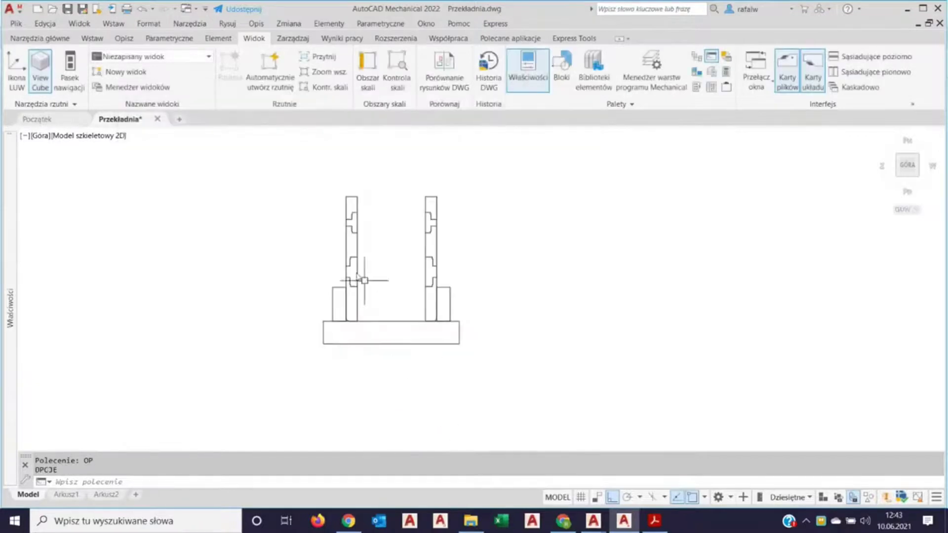
Open the Content Manager for standard parts from the Element ribbon tab.
click(218, 38)
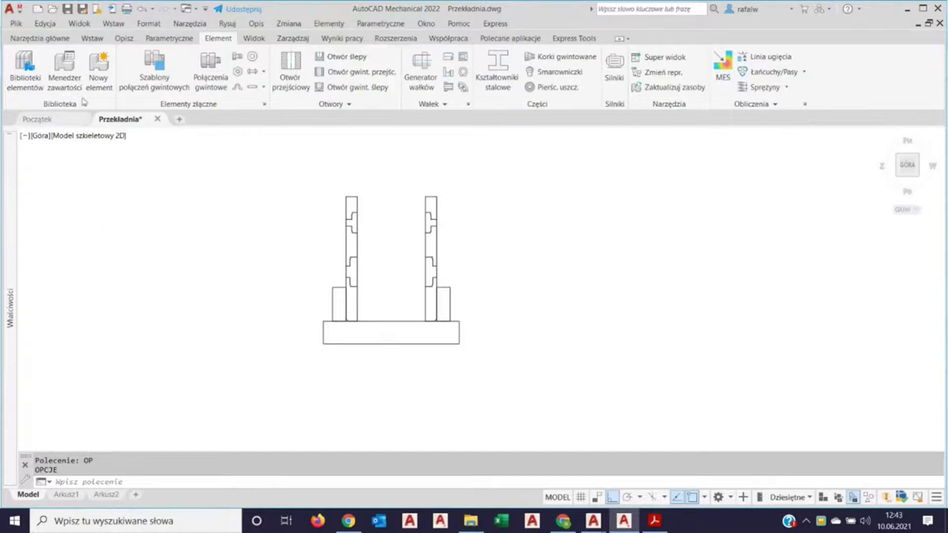
click(64, 68)
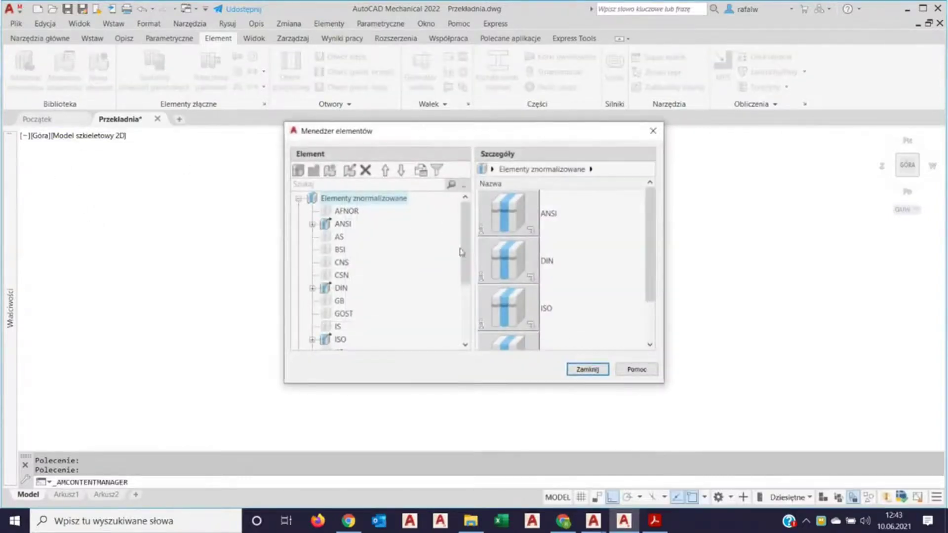
drag(464, 232, 463, 288)
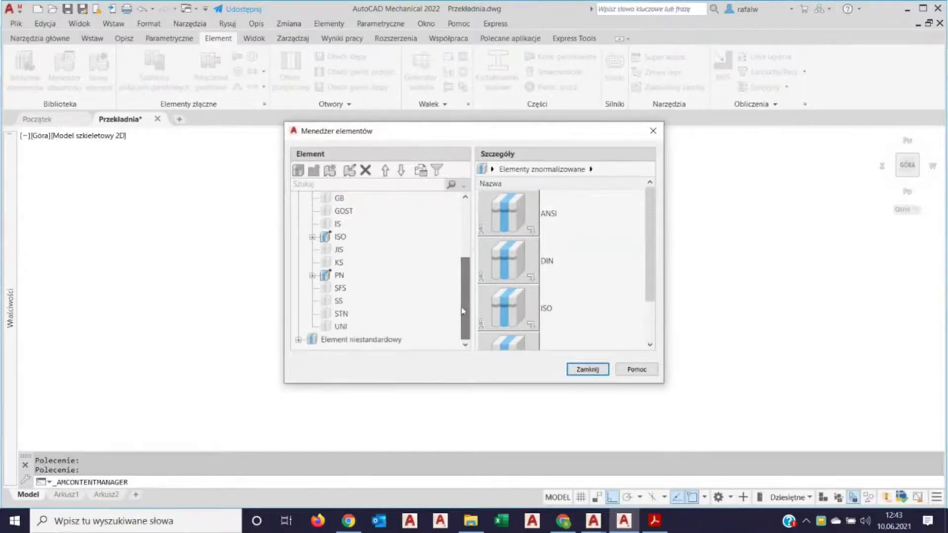
Scroll through the AFNOR to UNI standards tree, then close the Content Manager.
scroll(362, 227, up, 3)
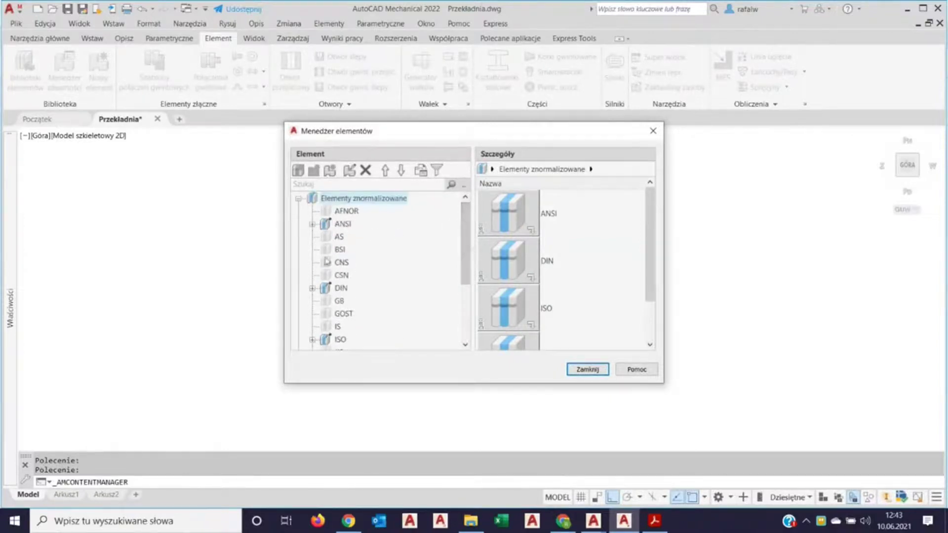
scroll(367, 310, down, 3)
scroll(368, 314, up, 3)
scroll(331, 295, down, 3)
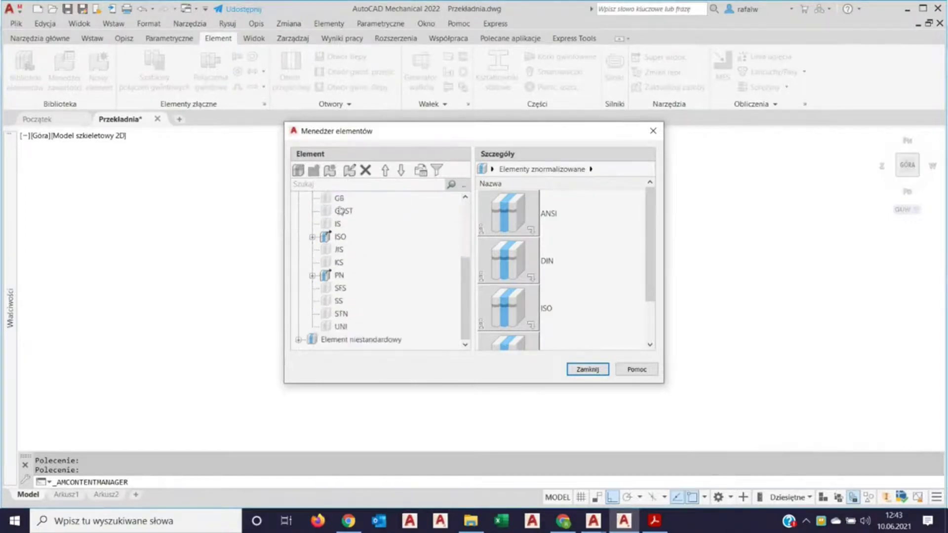
scroll(333, 301, up, 3)
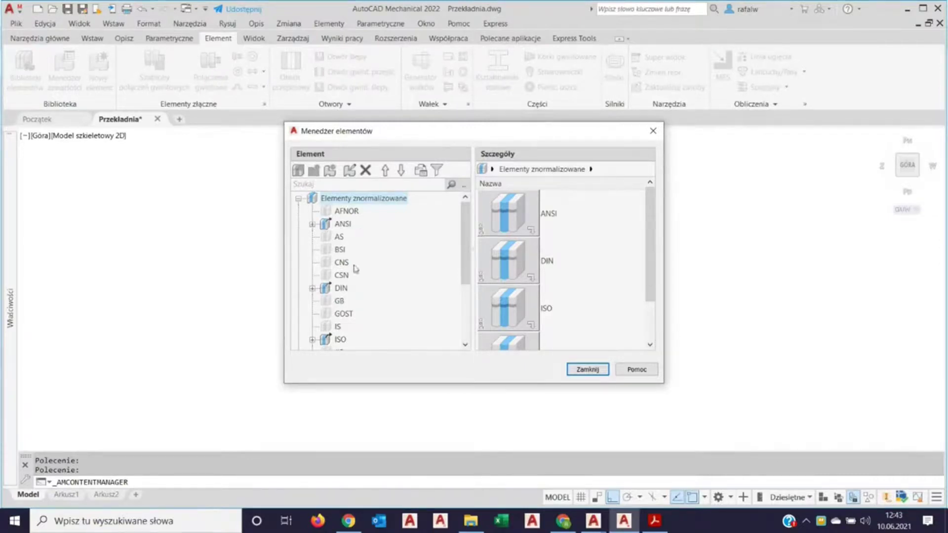
scroll(354, 269, down, 1)
scroll(341, 260, down, 2)
scroll(344, 250, up, 3)
scroll(359, 228, down, 3)
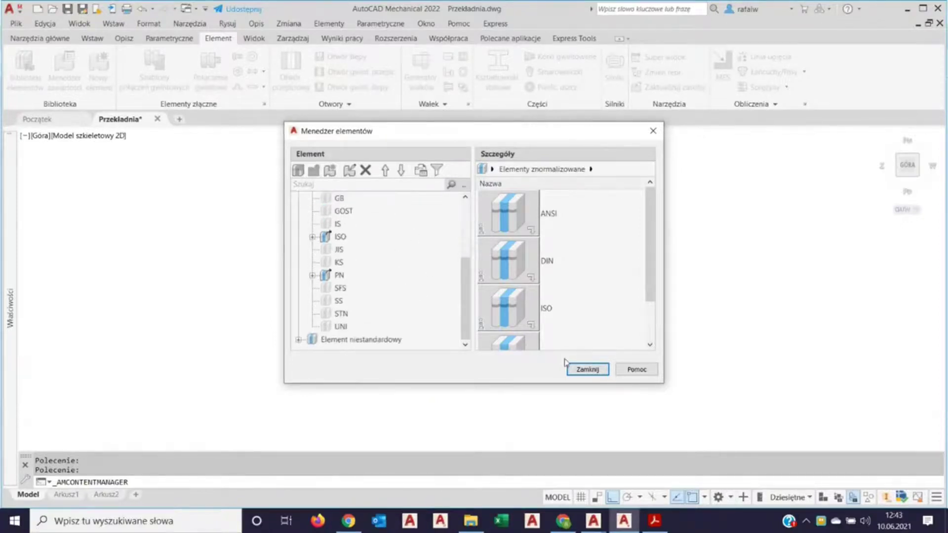
click(588, 370)
Open the element library and expand ISO > Elementy, briefly viewing the Otwory hole types.
click(15, 70)
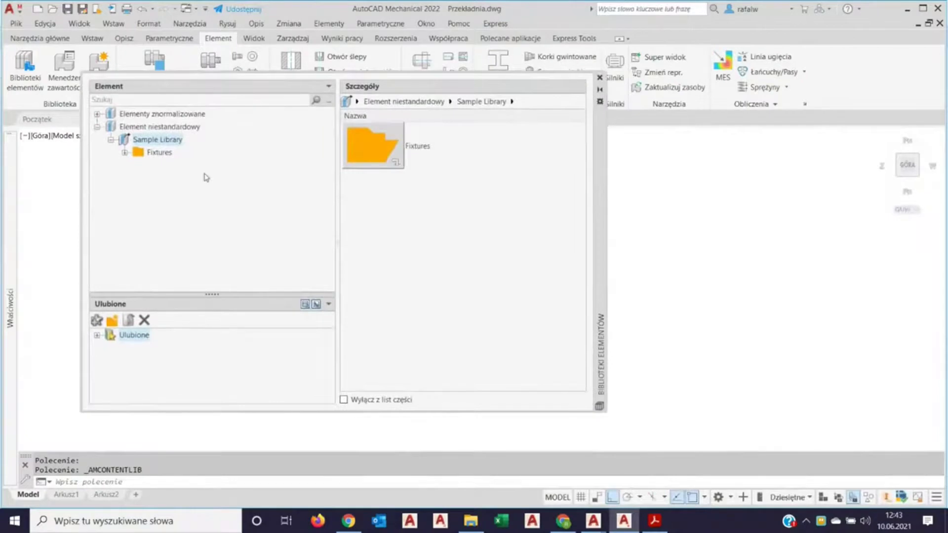
click(98, 126)
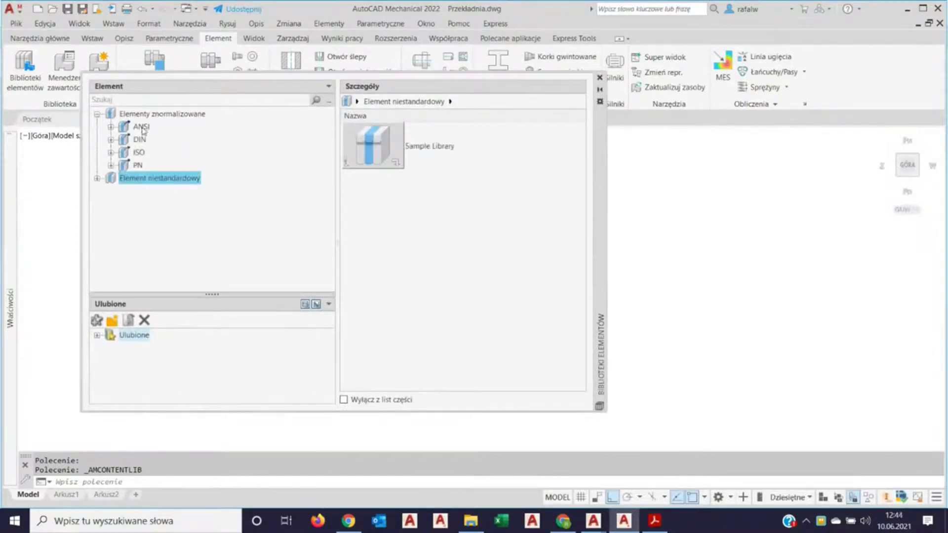
click(112, 152)
click(125, 166)
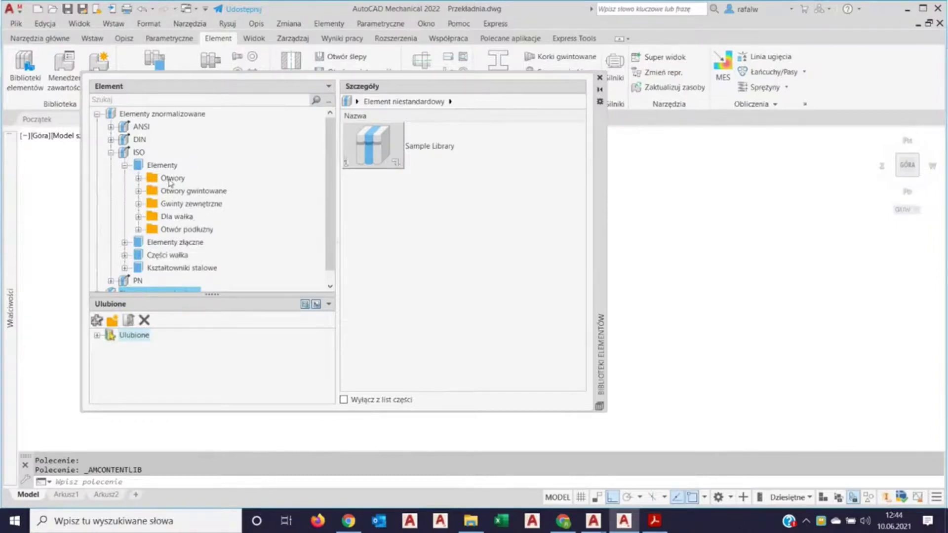
click(139, 177)
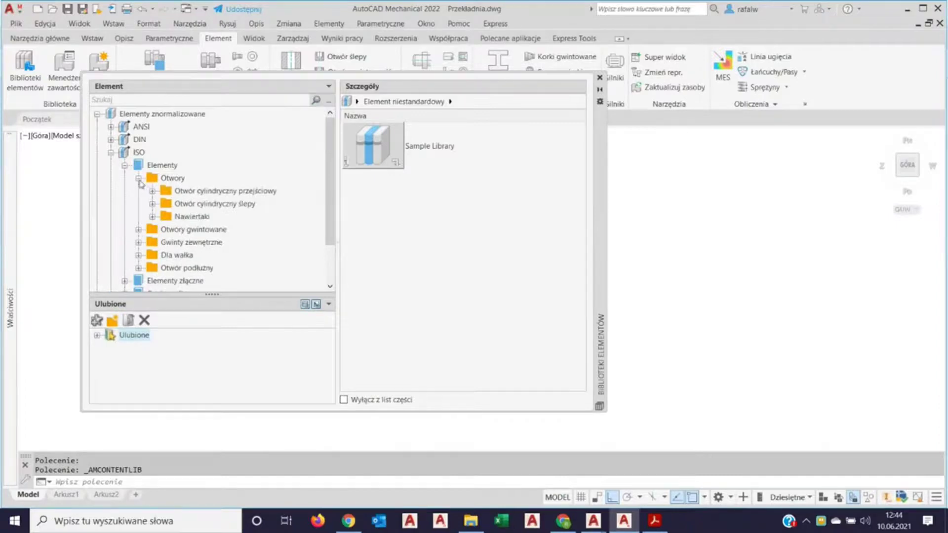
click(139, 178)
Browse the threaded holes, external threads, Dla wałka, Otwór podłużny and Elementy złączne categories.
click(181, 194)
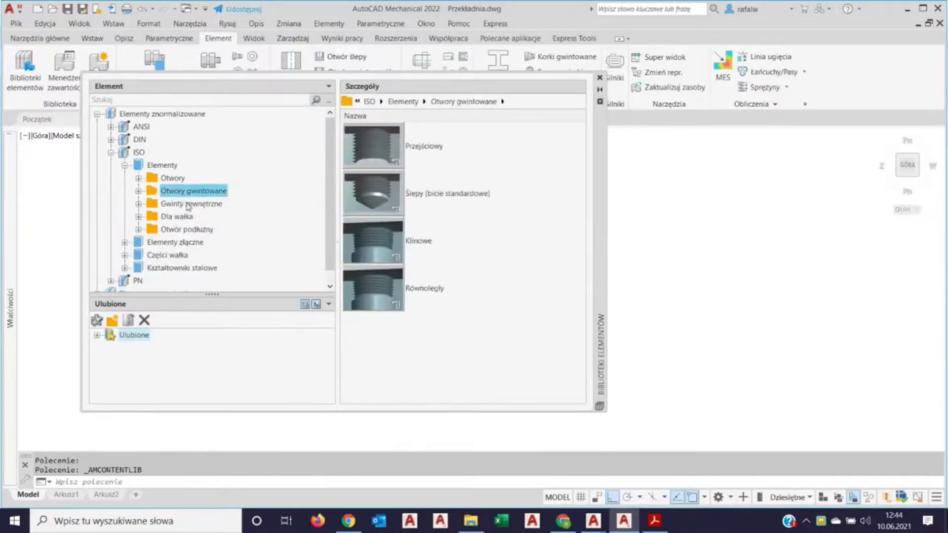
click(186, 204)
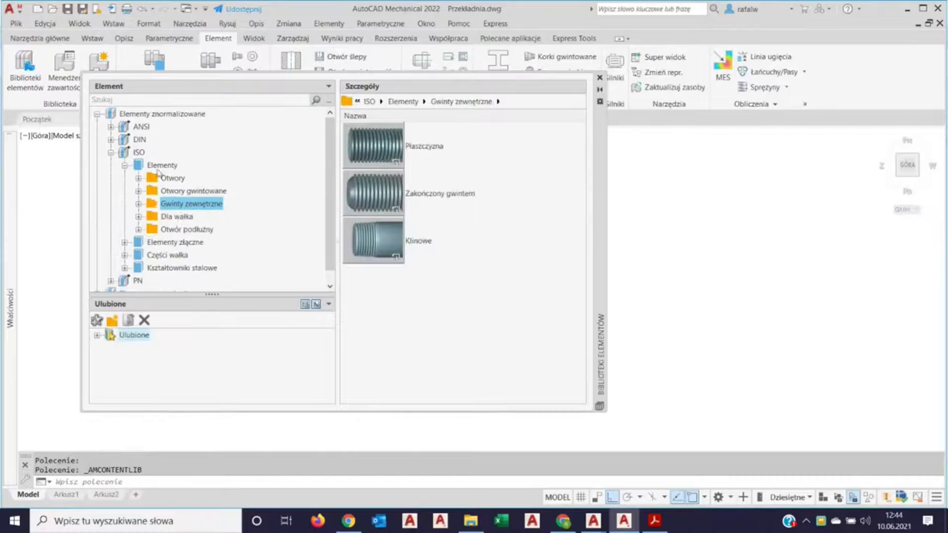
click(179, 218)
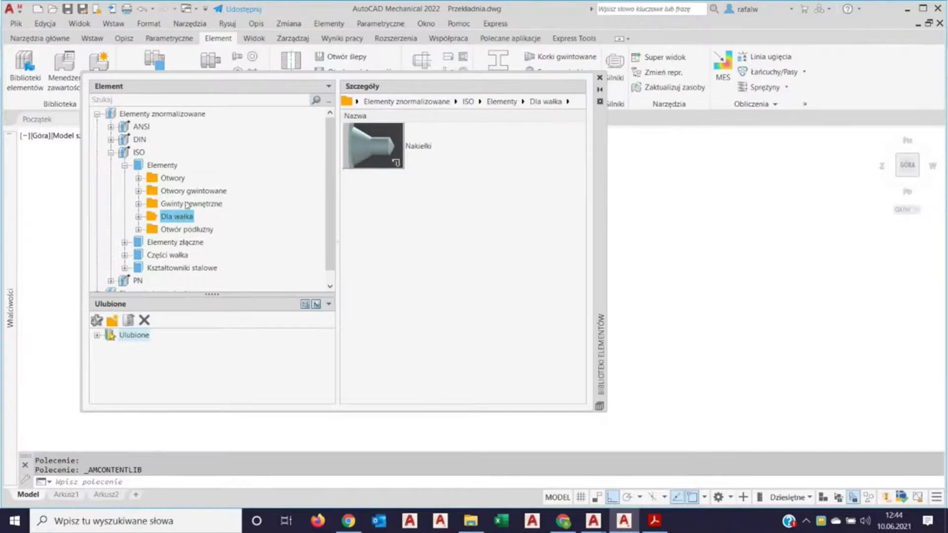
click(187, 230)
click(187, 252)
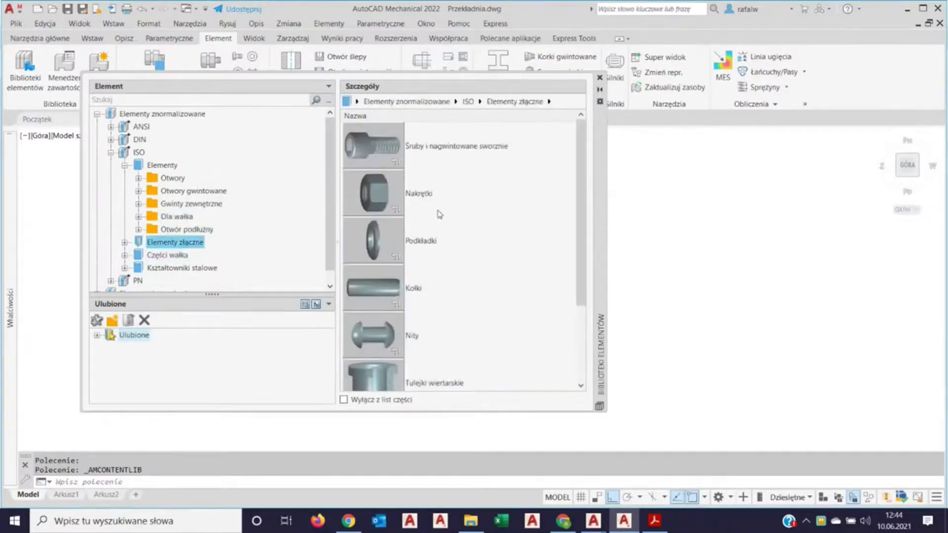
scroll(402, 255, down, 2)
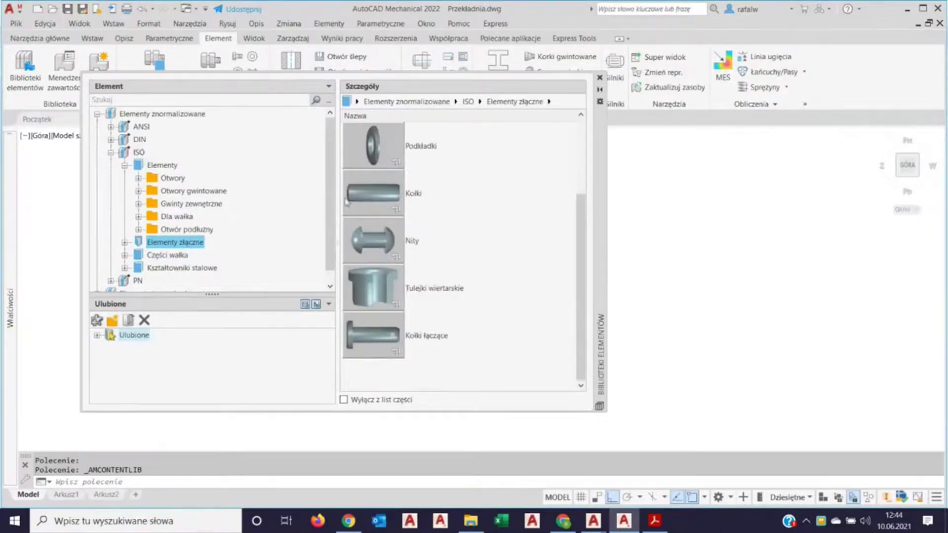
scroll(387, 329, up, 2)
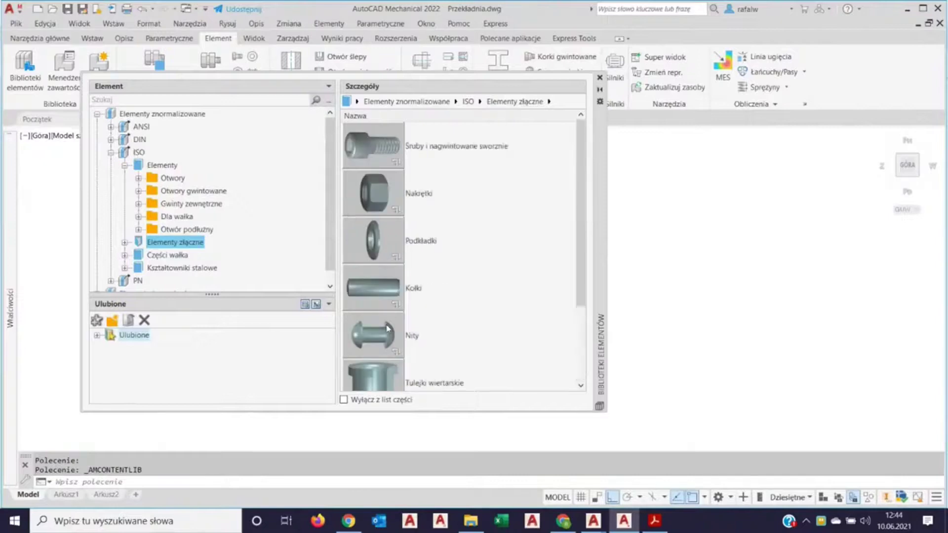
scroll(174, 257, down, 1)
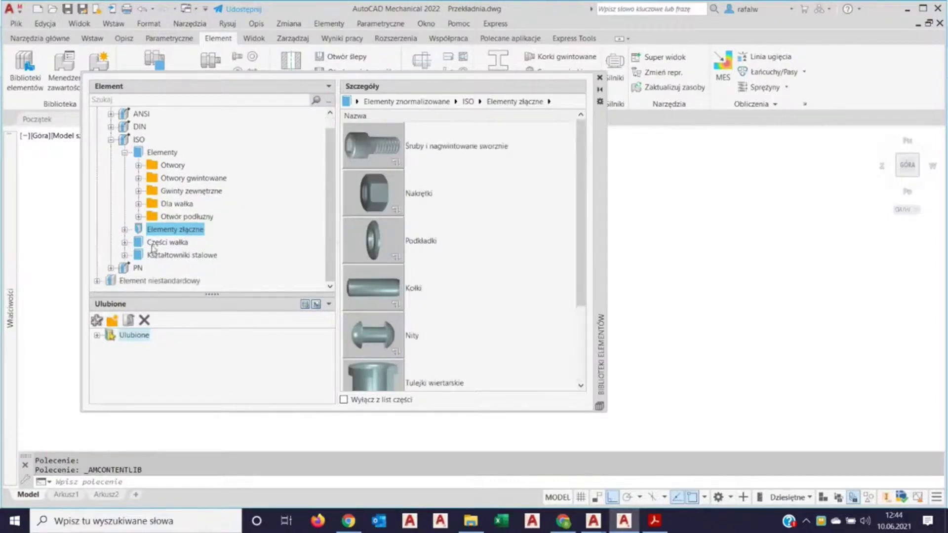
View the ISO Części wałka shaft parts and Kształtowniki stalowe steel profiles.
click(156, 243)
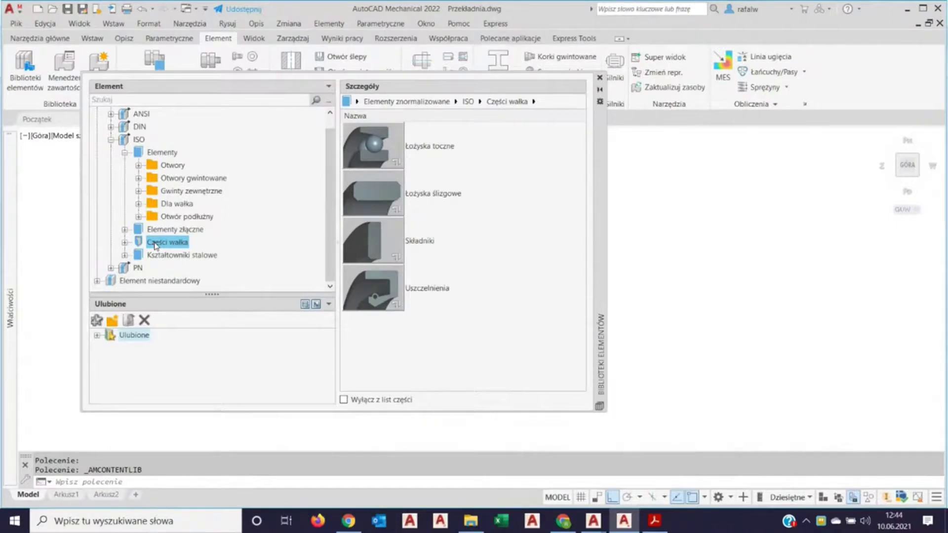
click(176, 258)
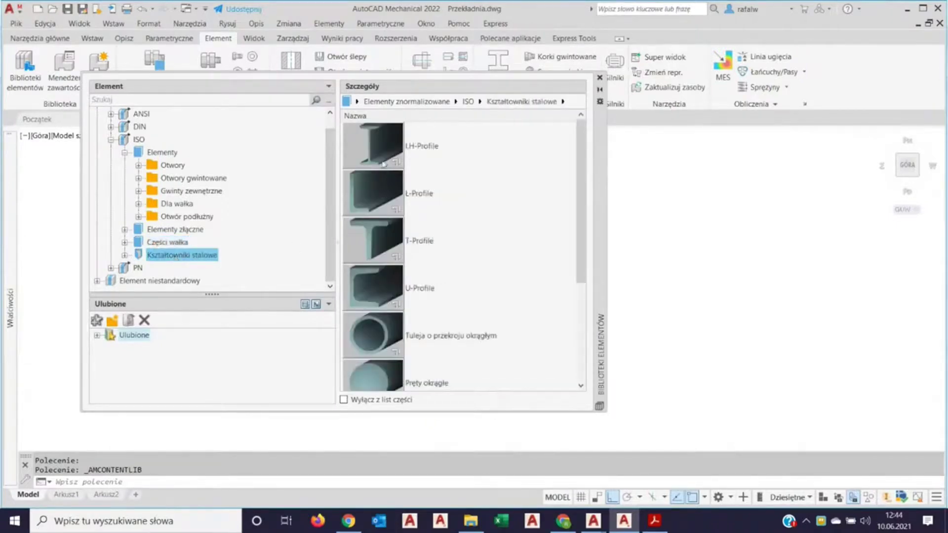
scroll(375, 329, down, 3)
scroll(375, 329, up, 3)
Collapse and re-expand ISO, expand the Sample Library, then close the element library palette.
click(111, 141)
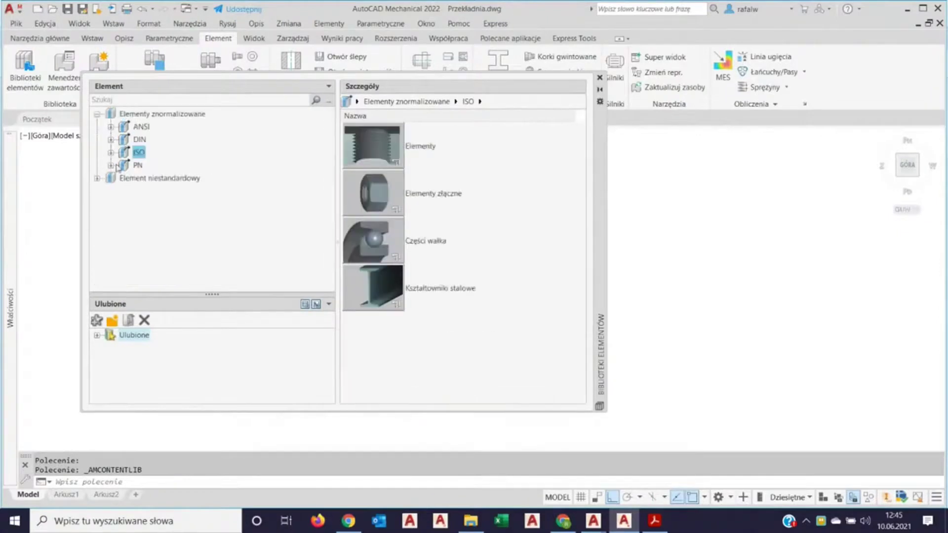
click(98, 179)
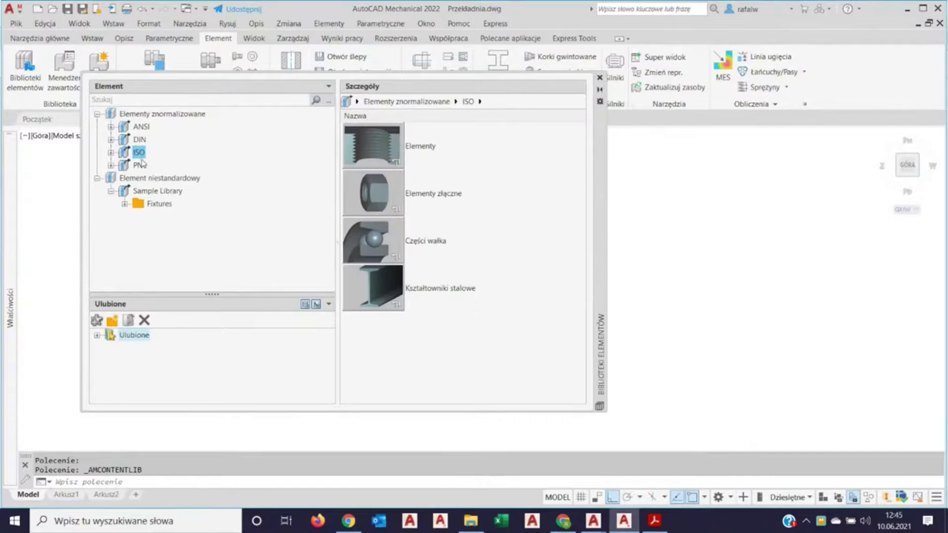
click(112, 153)
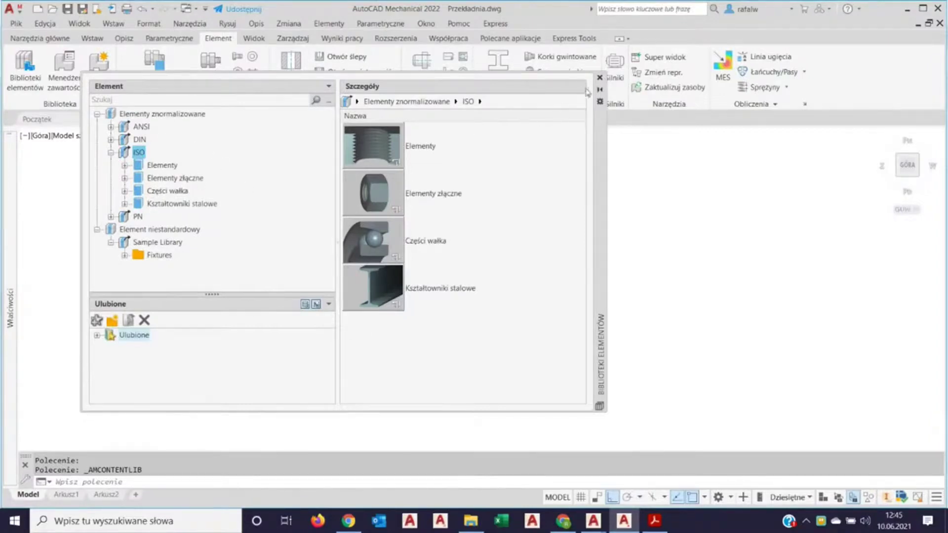
click(600, 77)
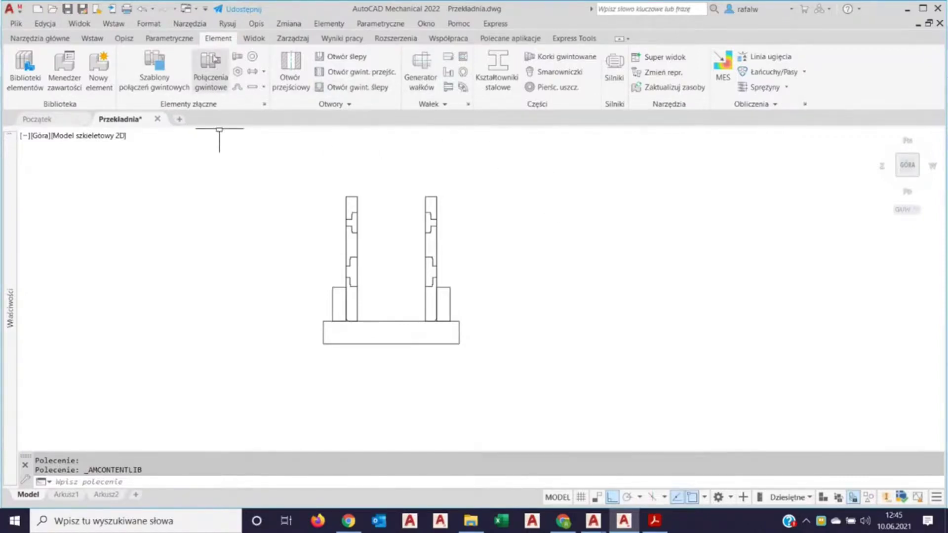
Start a screw connection, move the Połączenie gwintowe dialog aside, and return to the Szablony templates.
click(209, 63)
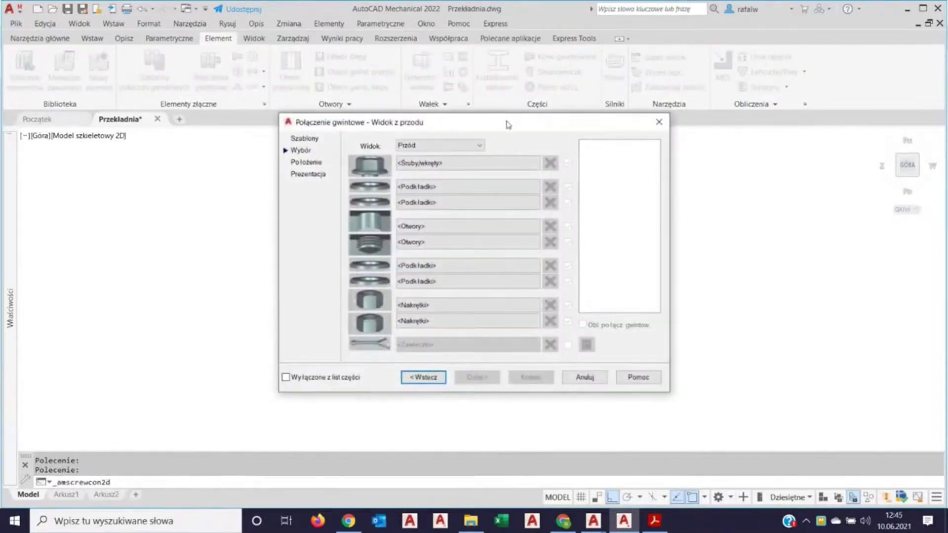
drag(508, 124, 440, 122)
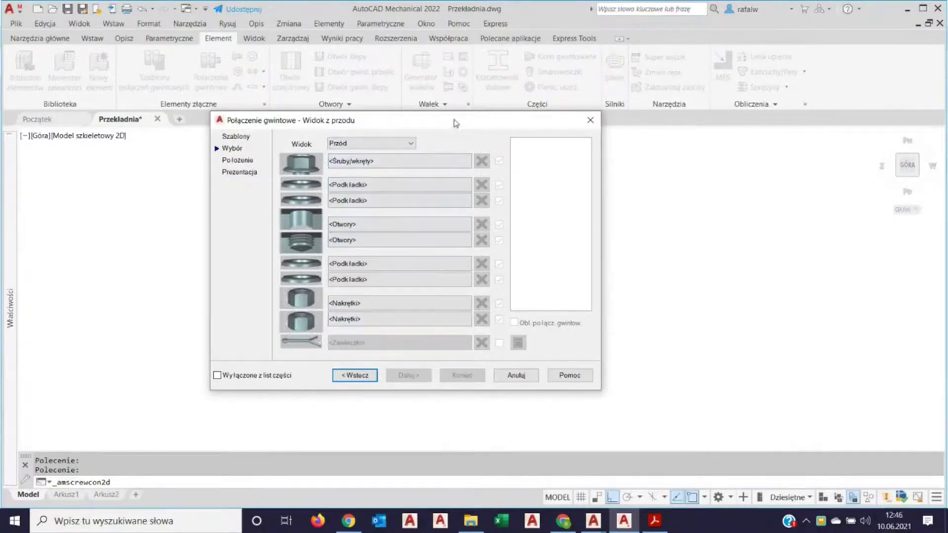
drag(457, 124, 544, 135)
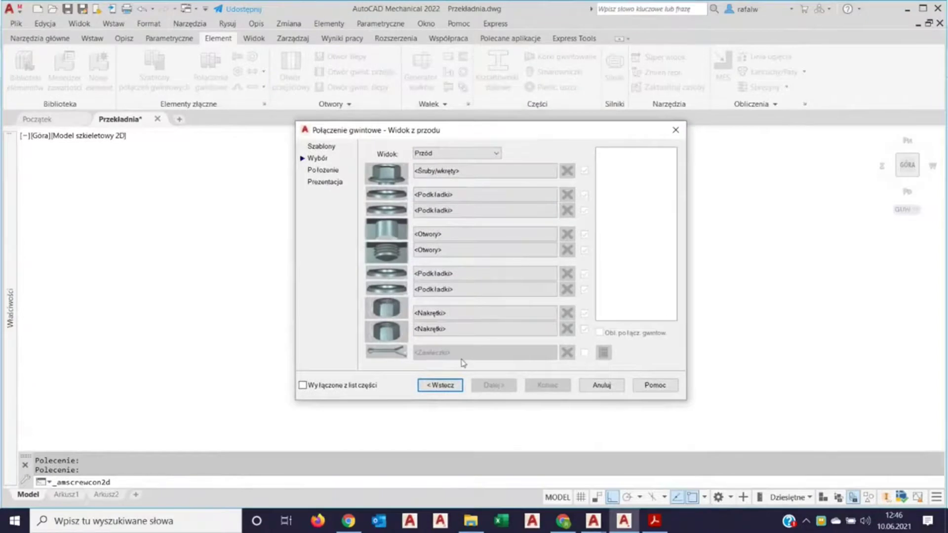
click(451, 386)
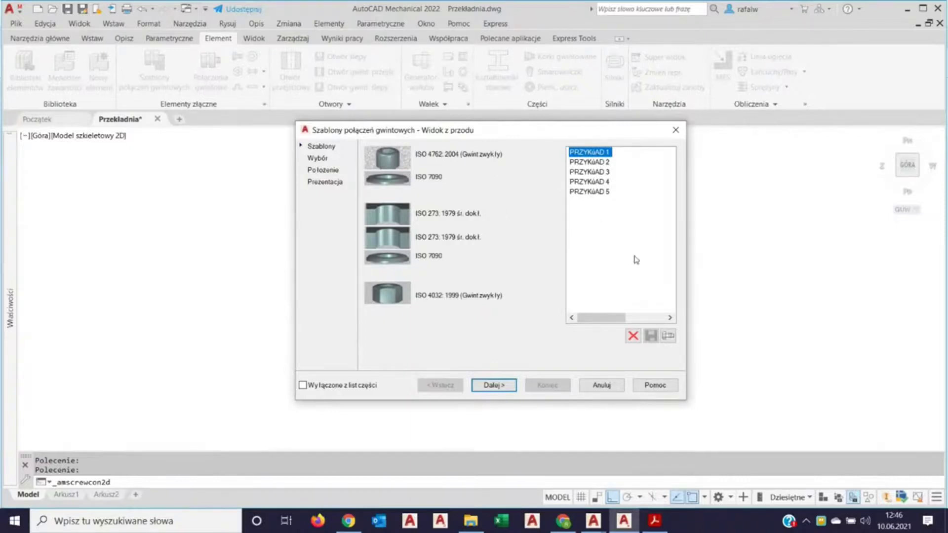
Preview the PRZYKŁAD 2, 1 and 5 connection templates, settling back on PRZYKŁAD 1.
click(600, 162)
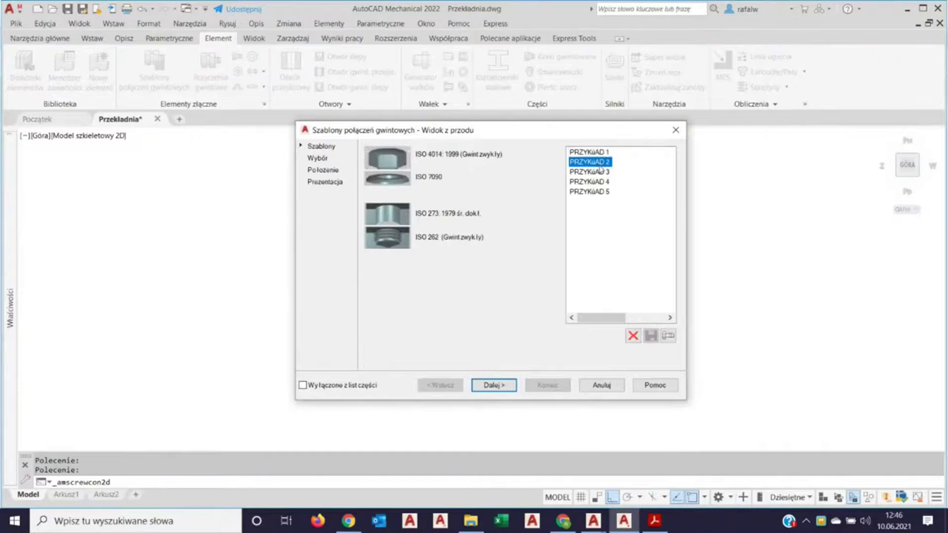
click(599, 153)
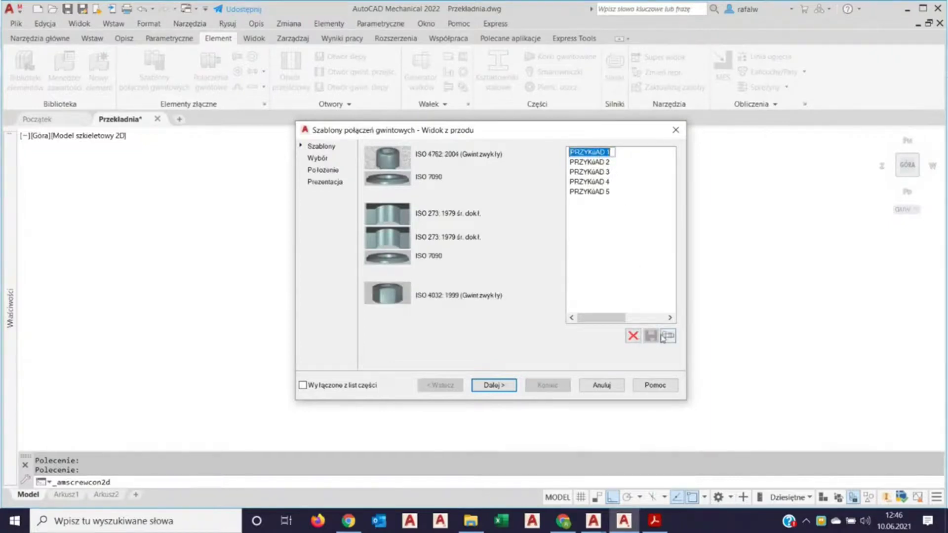
click(600, 194)
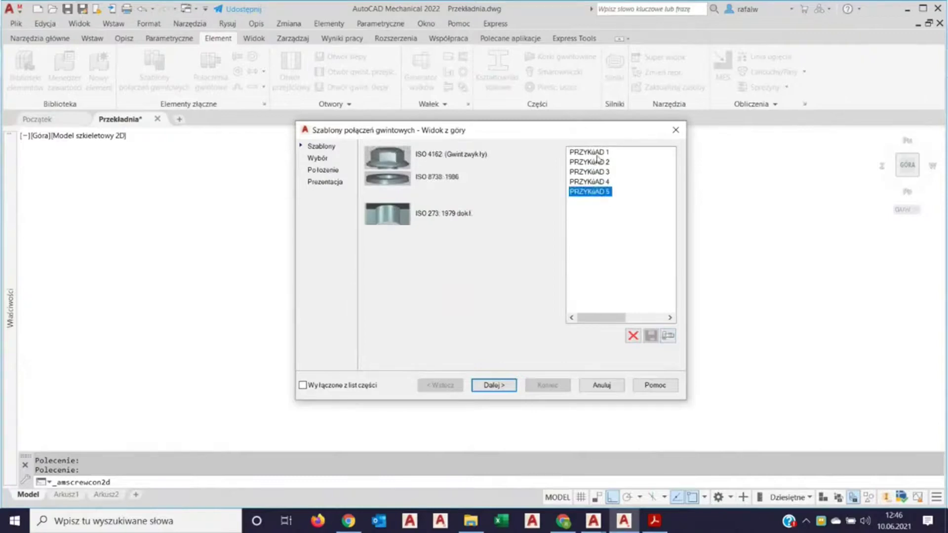
click(597, 153)
Re-compare PRZYKŁAD 2 and 5, then proceed to the connection parts step.
click(493, 385)
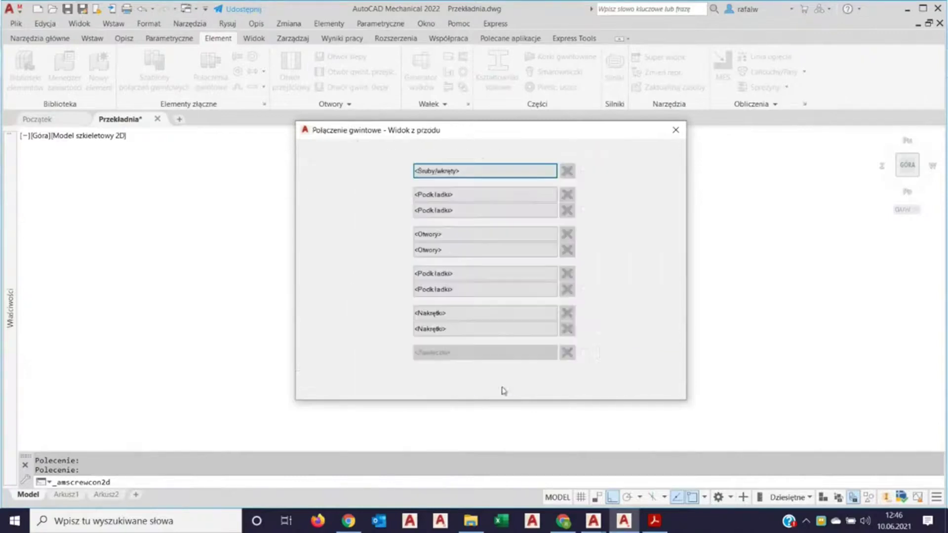
click(439, 386)
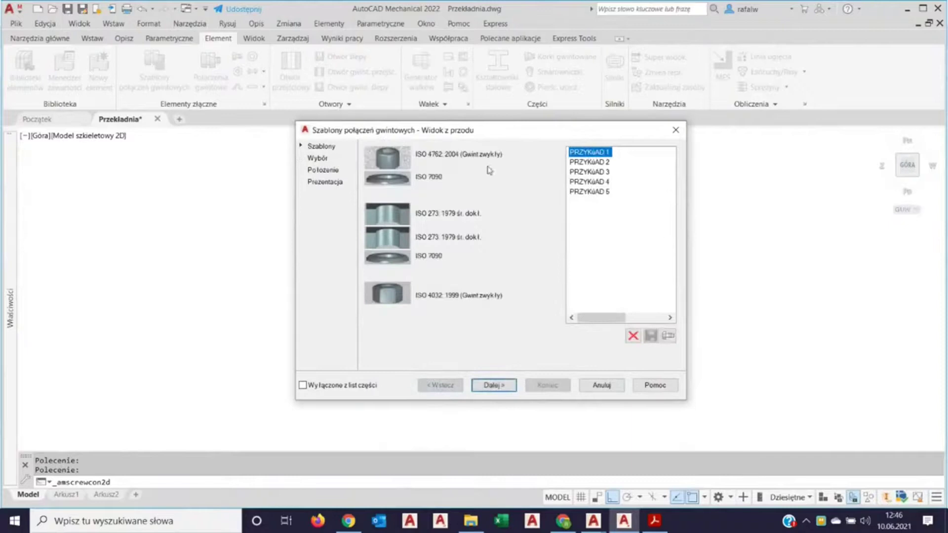
click(594, 163)
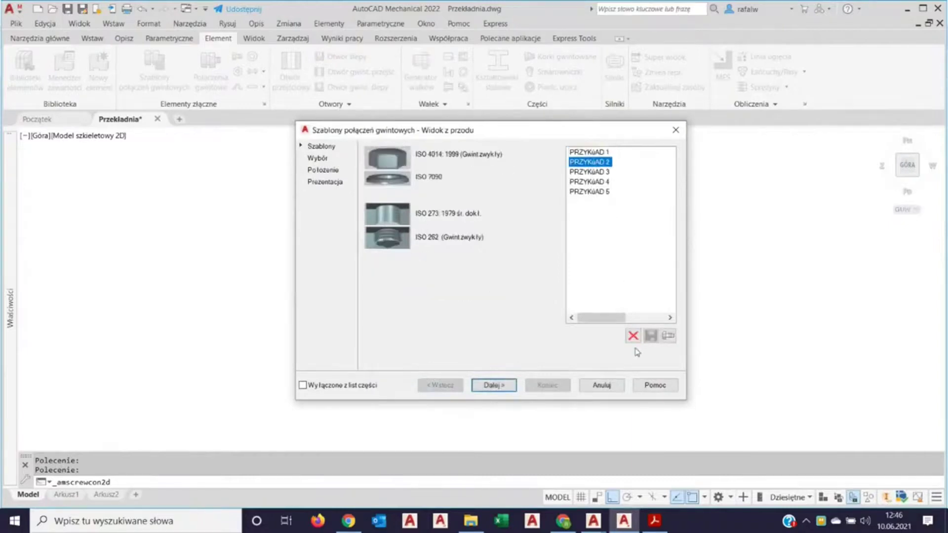
click(589, 192)
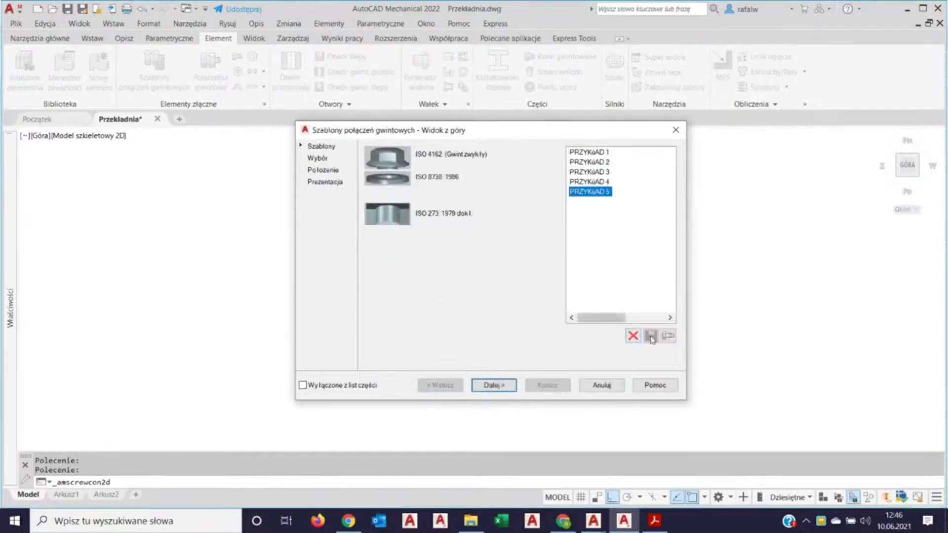
click(503, 387)
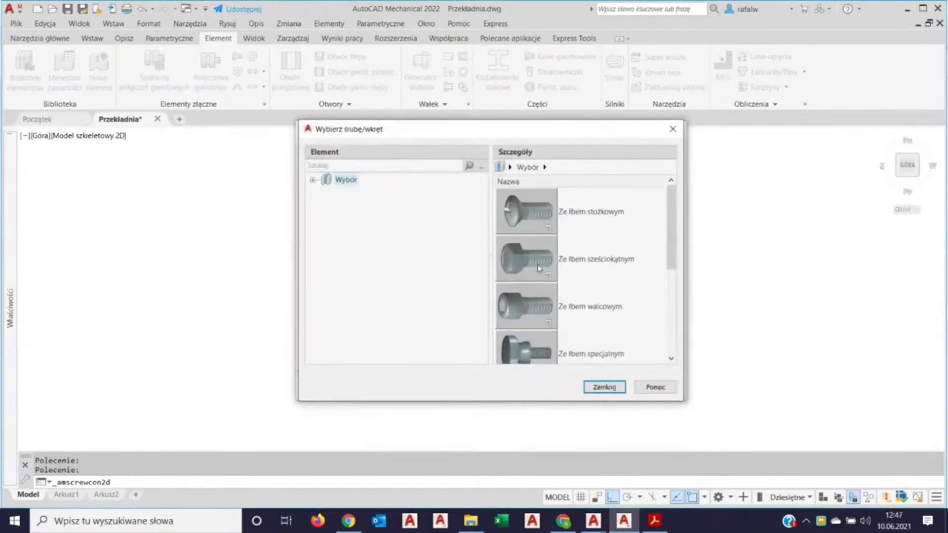
Browse the hex-head bolt list, then close the screw catalogue and cancel the threaded connection.
scroll(543, 267, down, 1)
scroll(543, 266, up, 1)
click(540, 250)
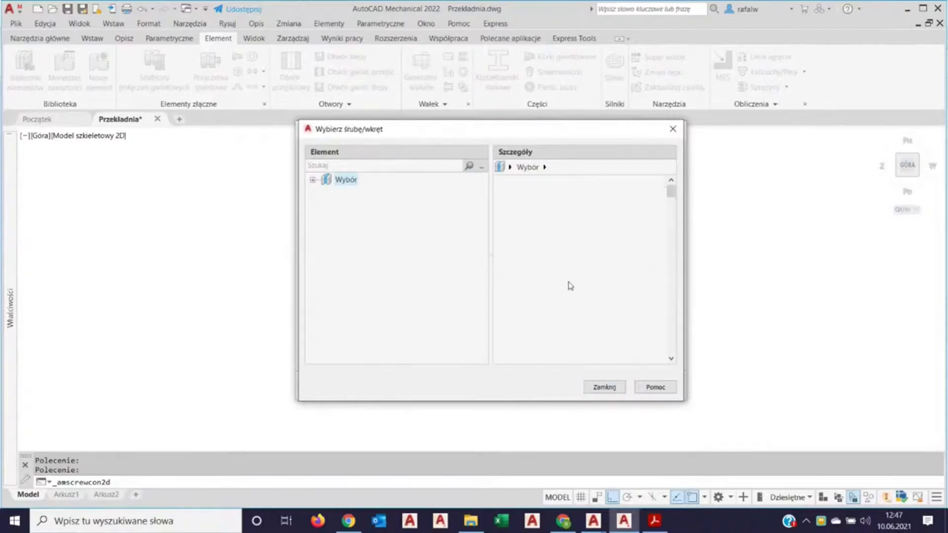
scroll(543, 321, down, 2)
scroll(546, 345, down, 2)
scroll(545, 345, down, 3)
scroll(548, 348, down, 2)
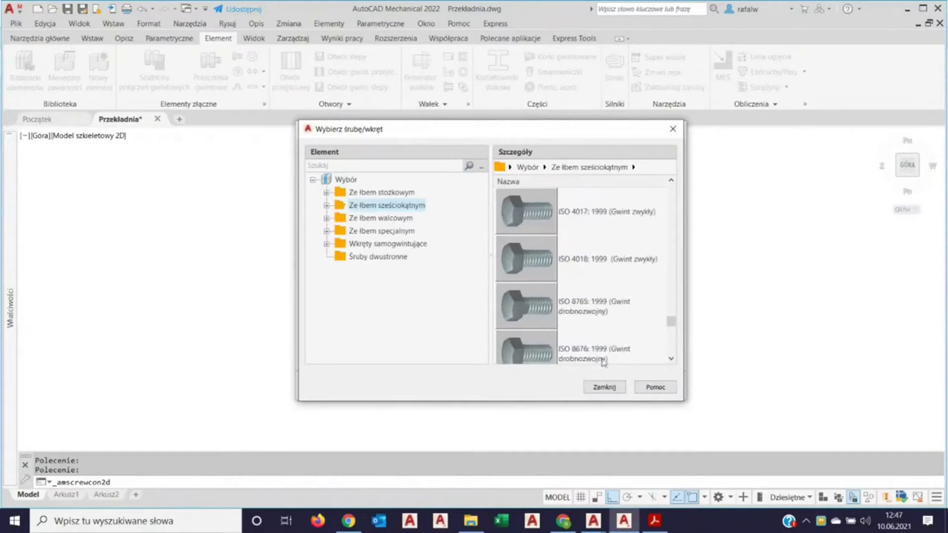
click(614, 390)
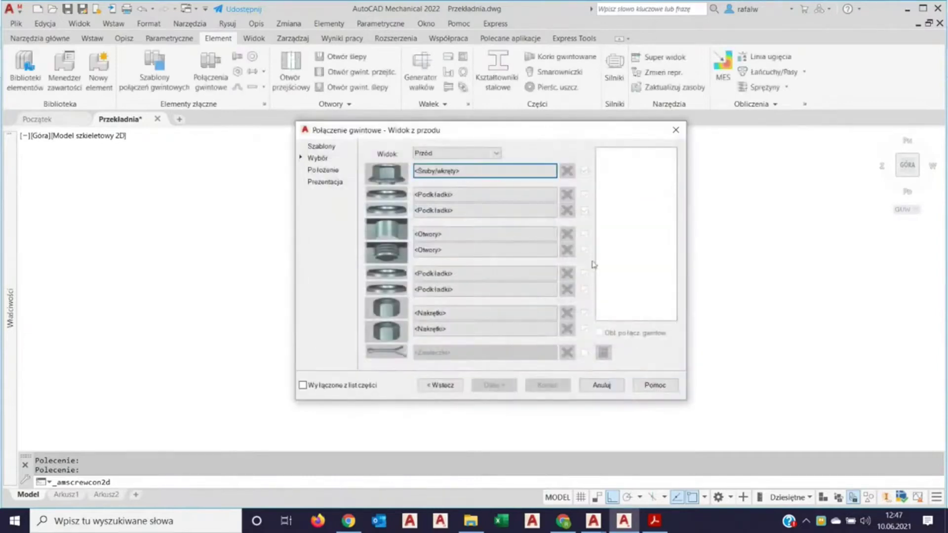
click(612, 390)
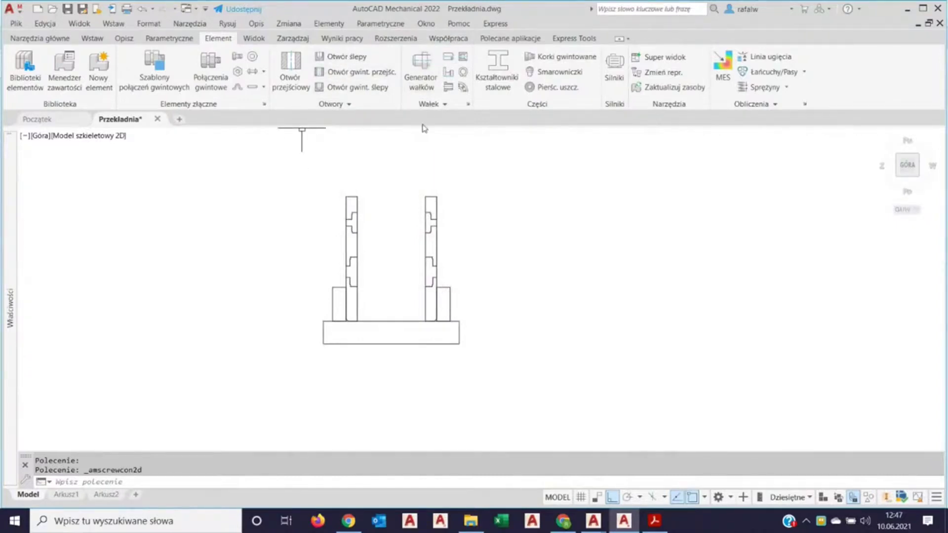
Start a new shaft centred halfway (0.5) between the two bore edges using Symetria z 2 punktów.
click(419, 80)
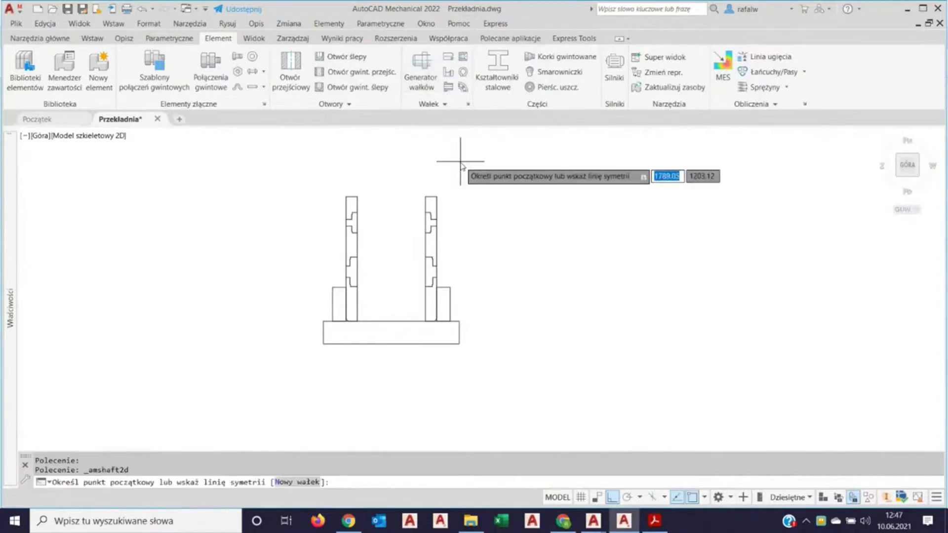
scroll(363, 205, up, 4)
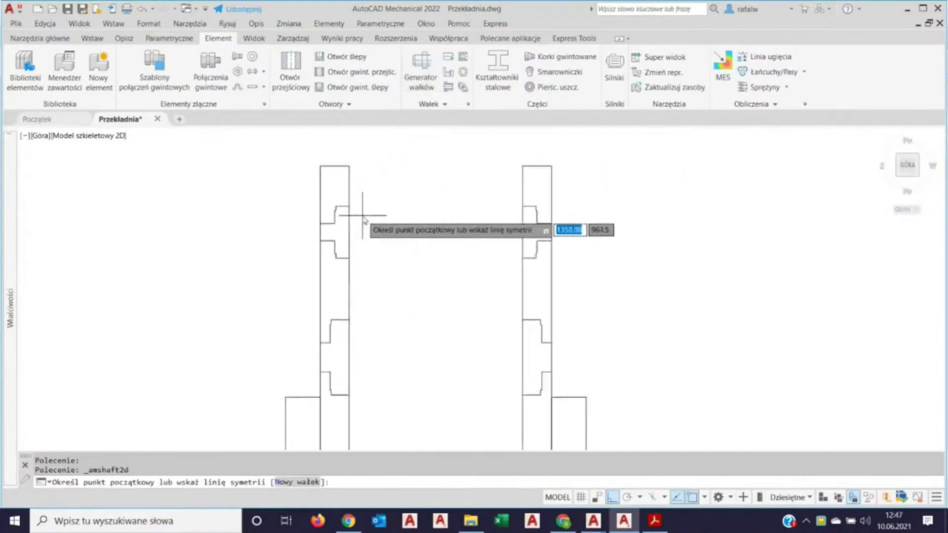
scroll(335, 259, up, 4)
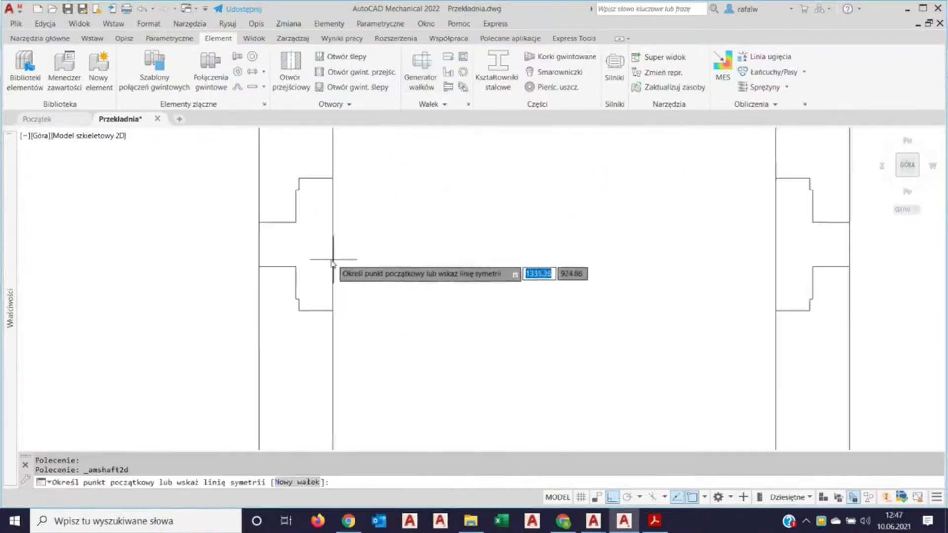
shift+right_click(194, 237)
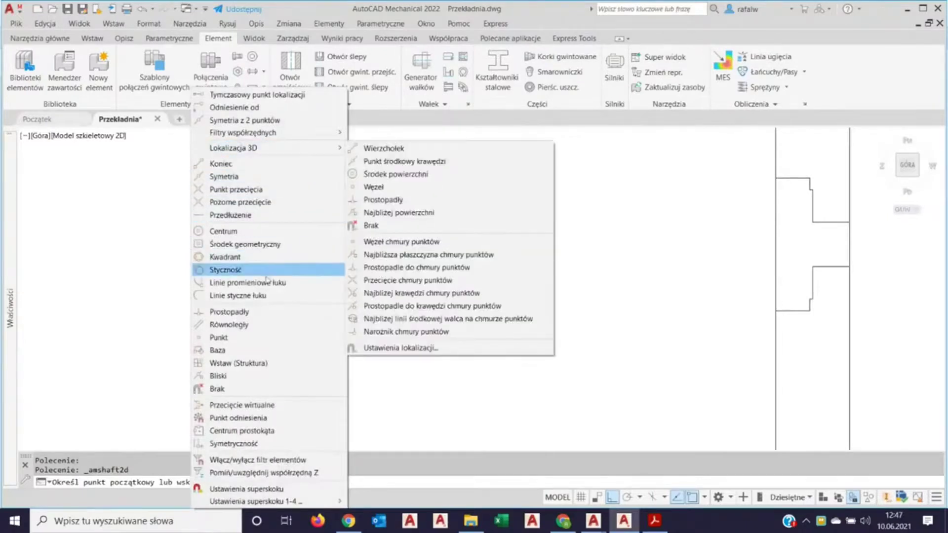
click(242, 120)
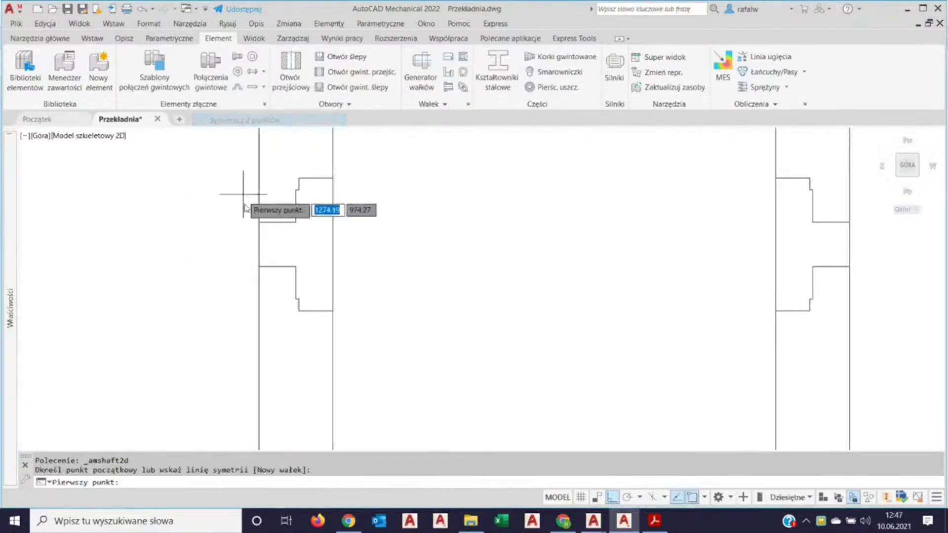
click(148, 267)
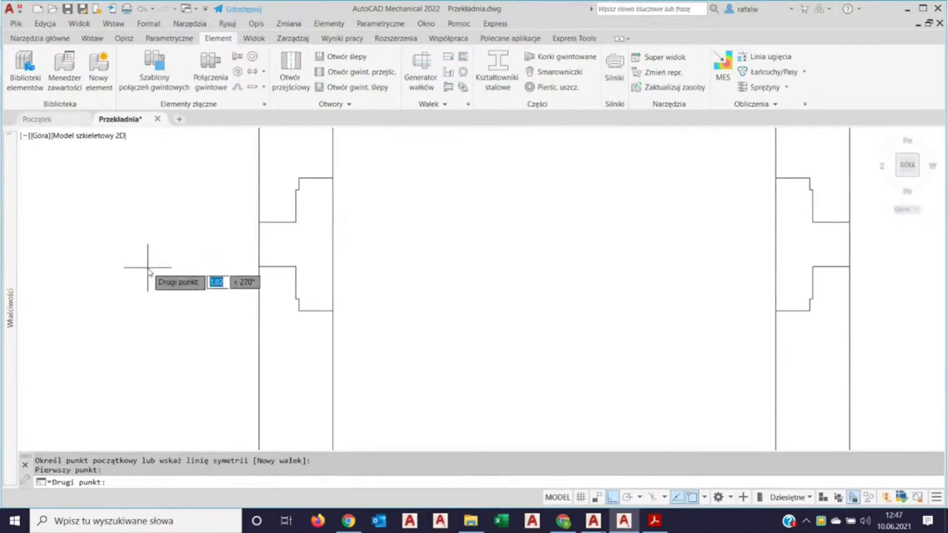
click(149, 217)
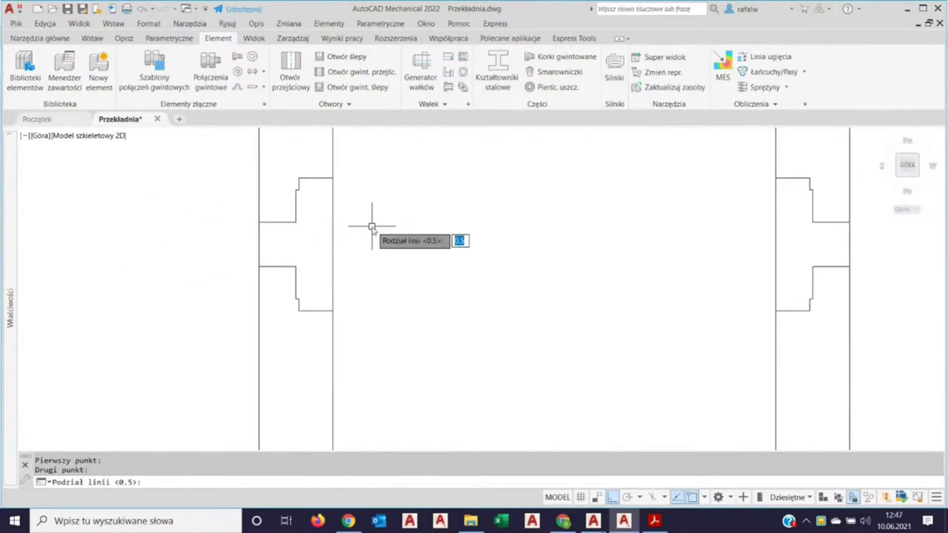
key(Return)
scroll(659, 246, down, 2)
scroll(476, 267, down, 1)
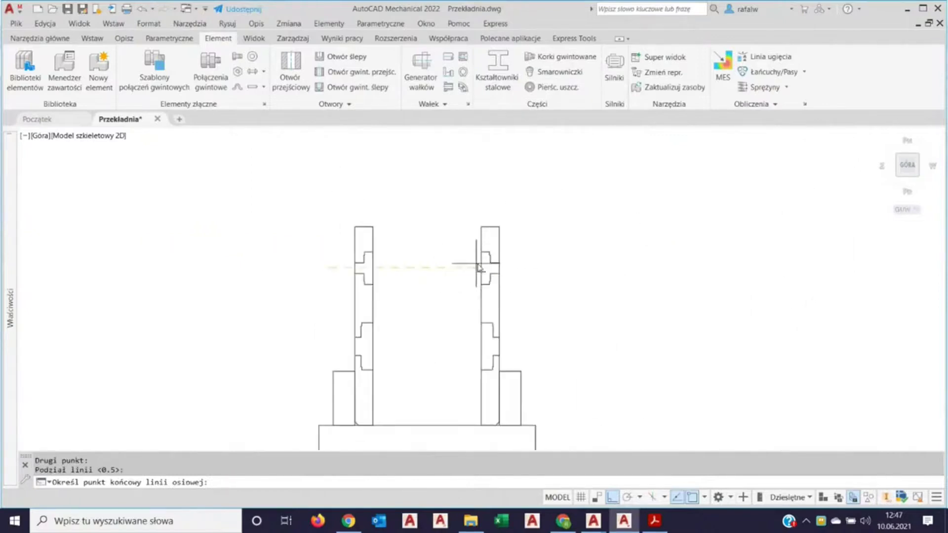
scroll(507, 267, up, 3)
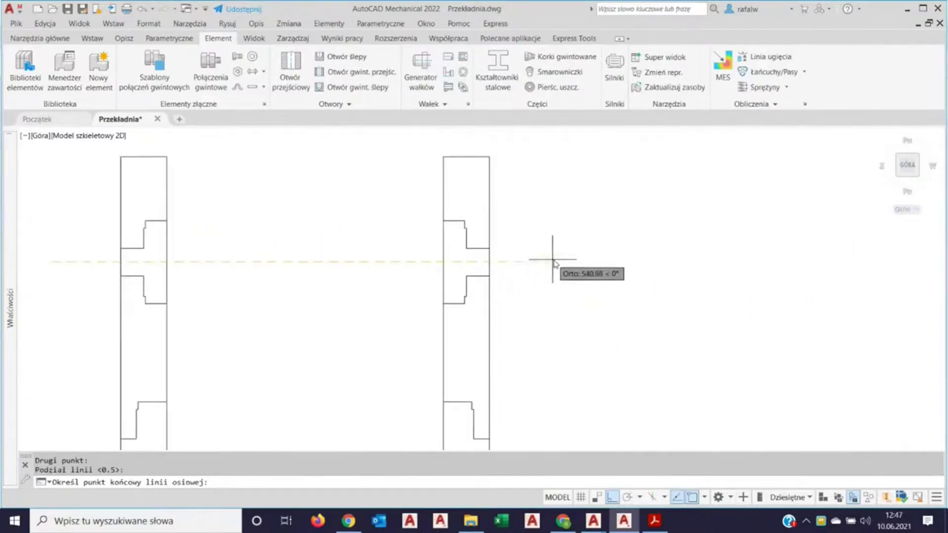
Fix the centerline end beyond the right part, then close Generator wałków without adding a shaft.
click(598, 258)
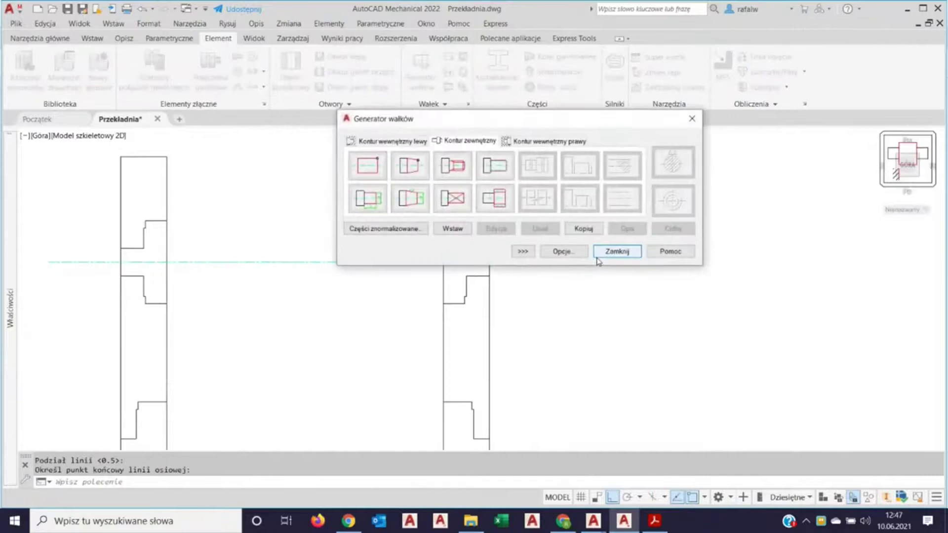
drag(583, 122, 504, 164)
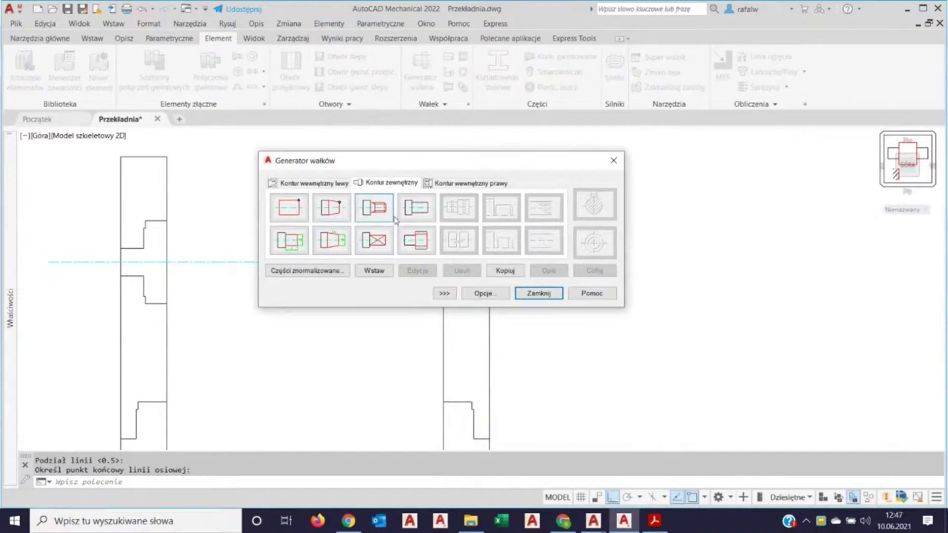
click(541, 296)
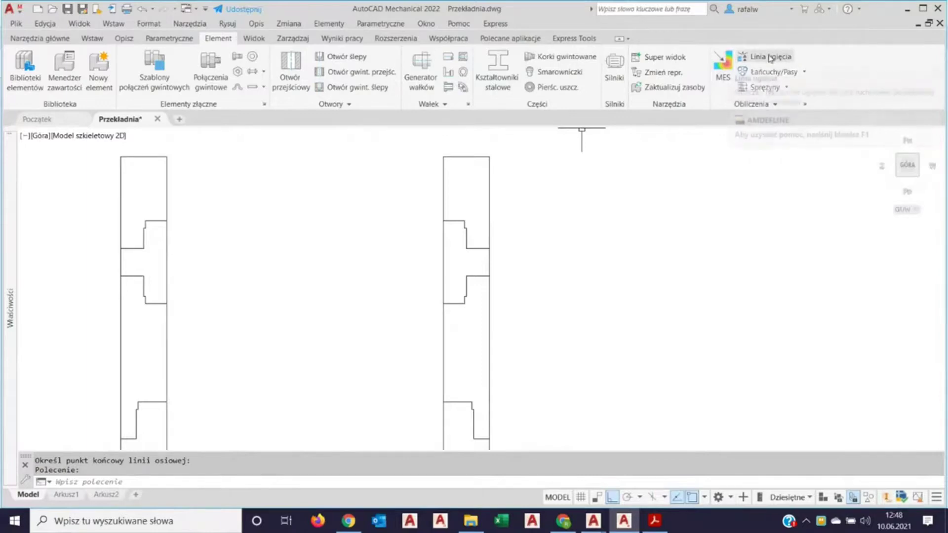
Review the Łańcuchy/Pasy, Sprężyny and extra Obliczenia tools, then return to Narzędzia główne.
click(805, 72)
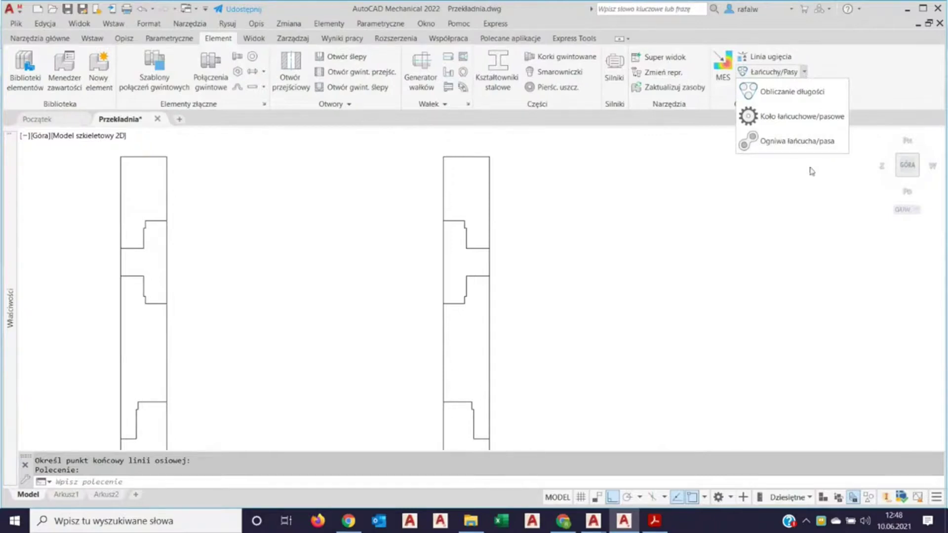
click(786, 88)
click(772, 106)
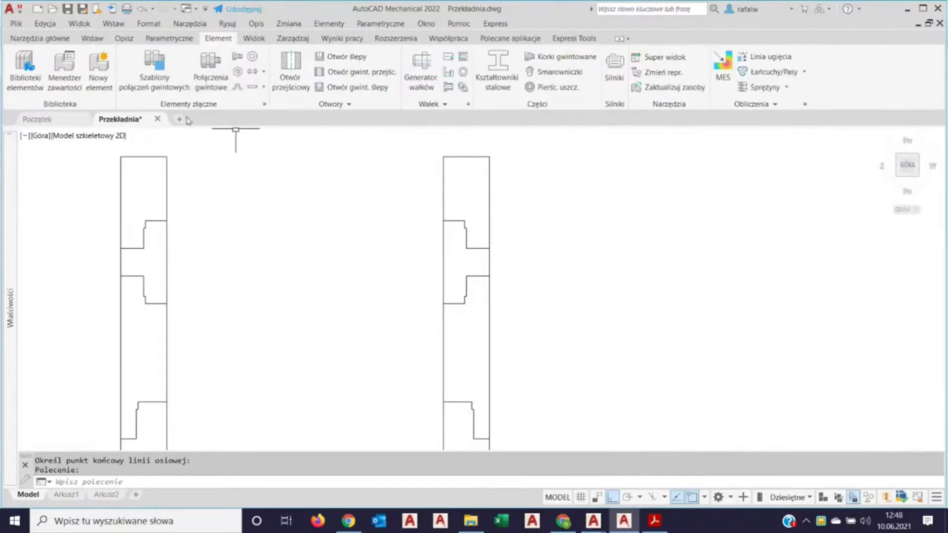
click(39, 38)
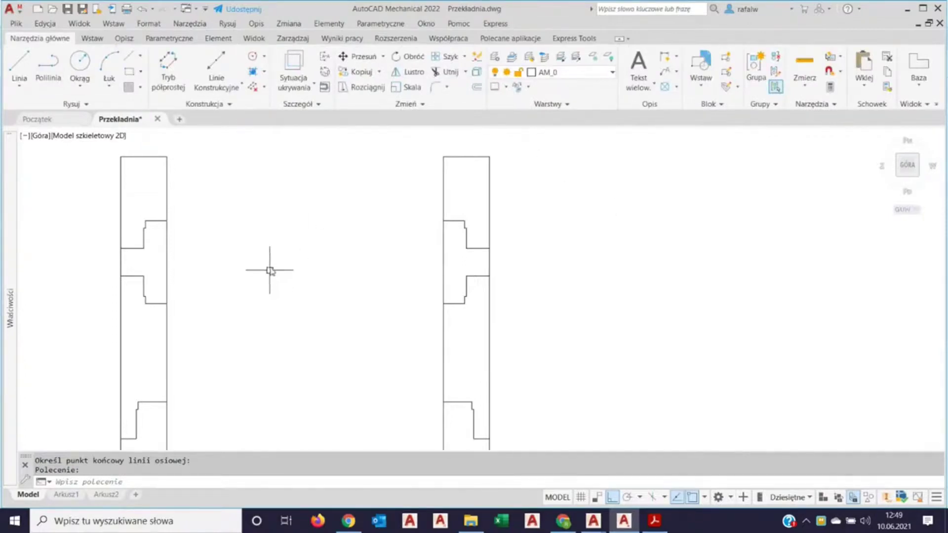
Show the Prostokąty/Kwadraty gallery of rectangle drawing variants in the Rysuj panel.
scroll(275, 237, down, 4)
scroll(324, 228, up, 2)
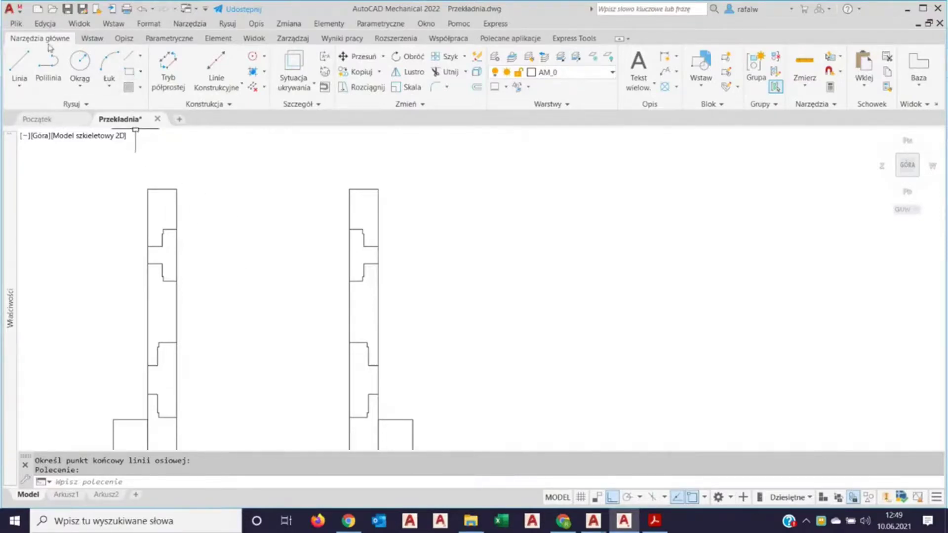
click(141, 72)
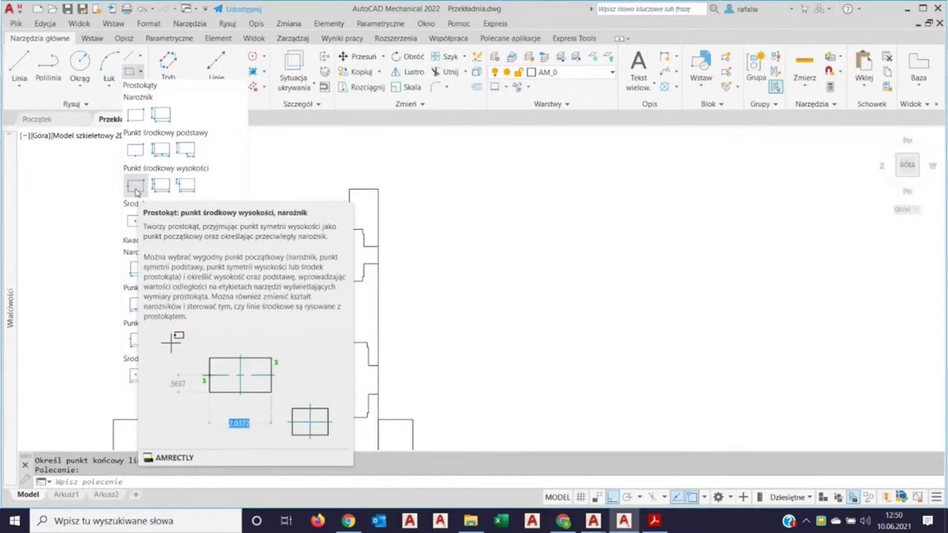
Start a mid-height/corner rectangle to the right of the housing outline.
click(137, 192)
click(519, 278)
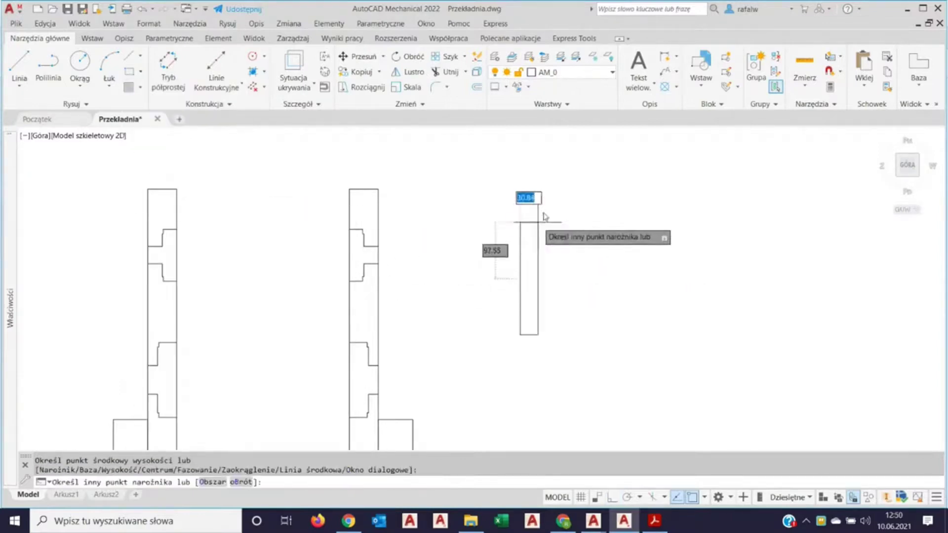
middle_drag(662, 280, 551, 280)
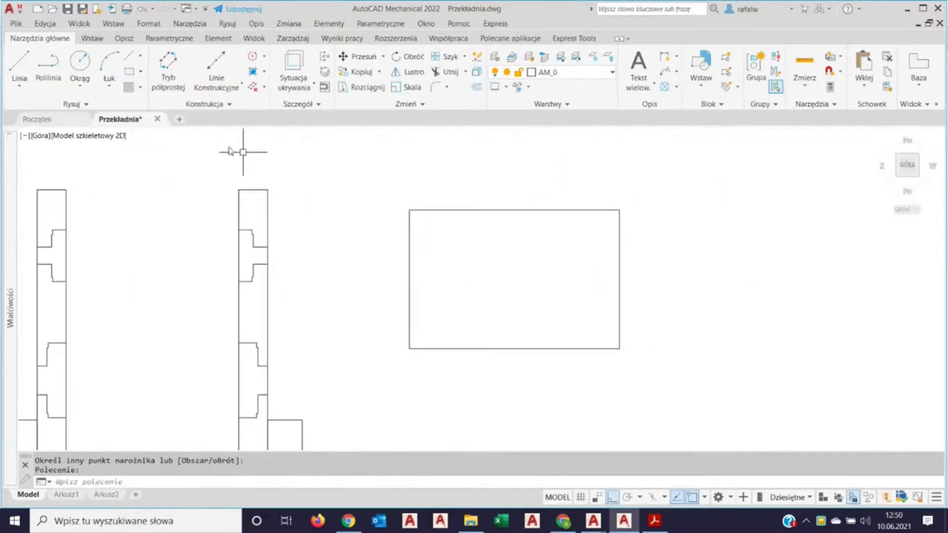
Draw a taller mid-height/corner rectangle starting at the first rectangle's right-edge midpoint.
click(142, 75)
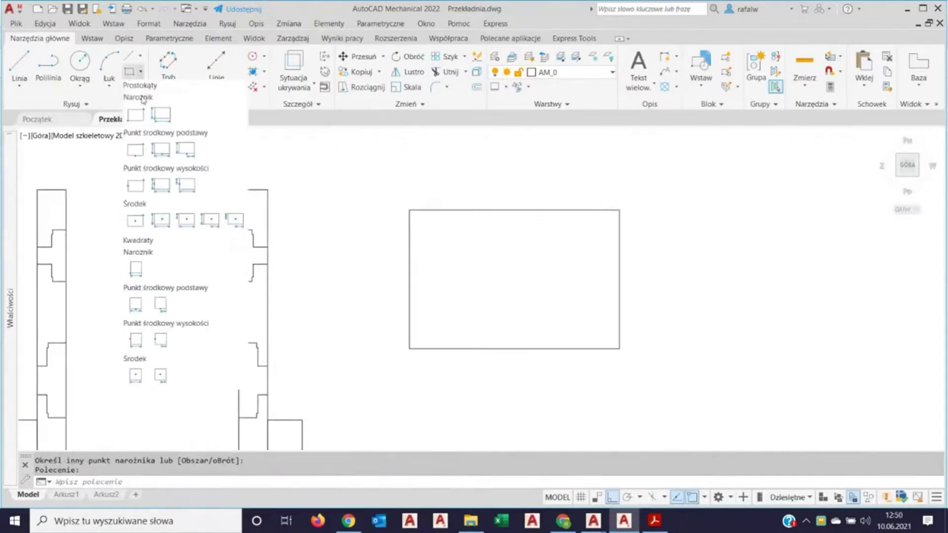
click(134, 188)
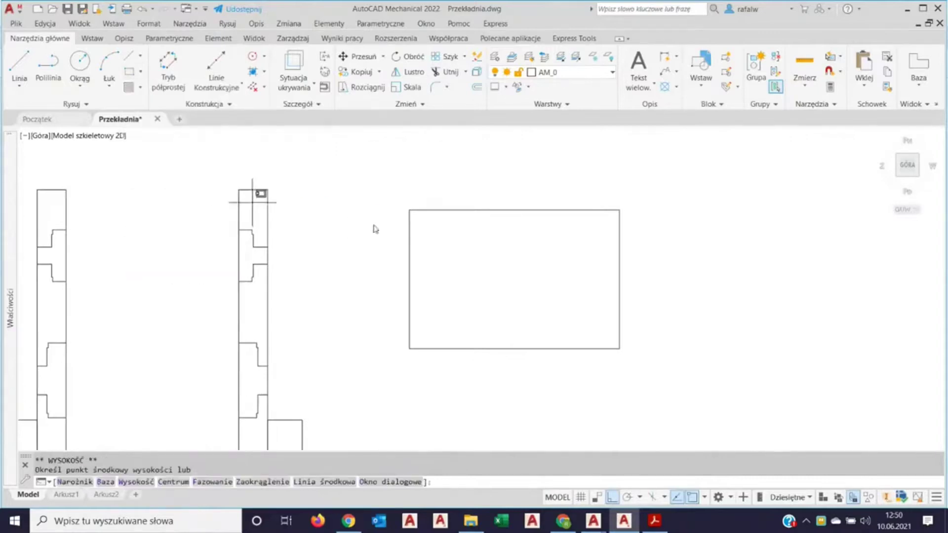
click(620, 280)
scroll(803, 179, down, 4)
middle_drag(786, 185, 527, 195)
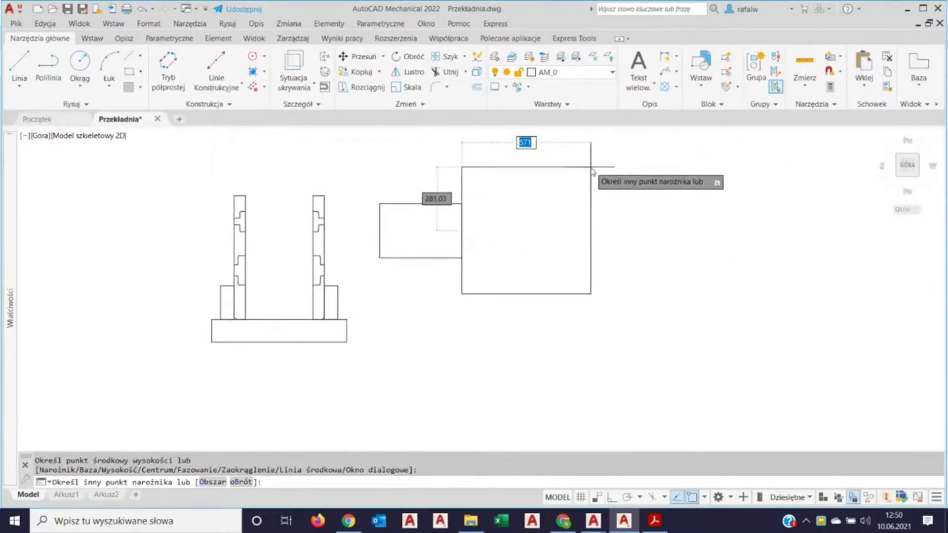
click(566, 168)
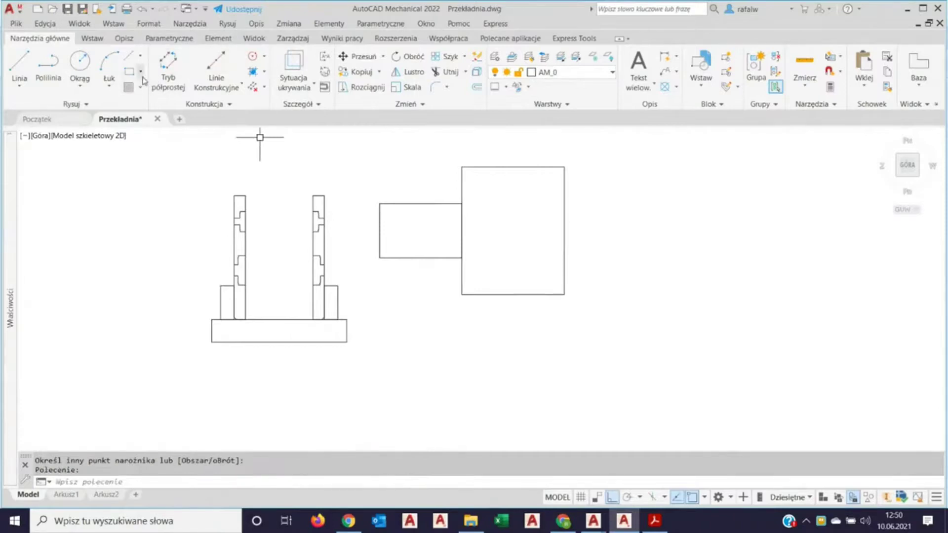
click(141, 73)
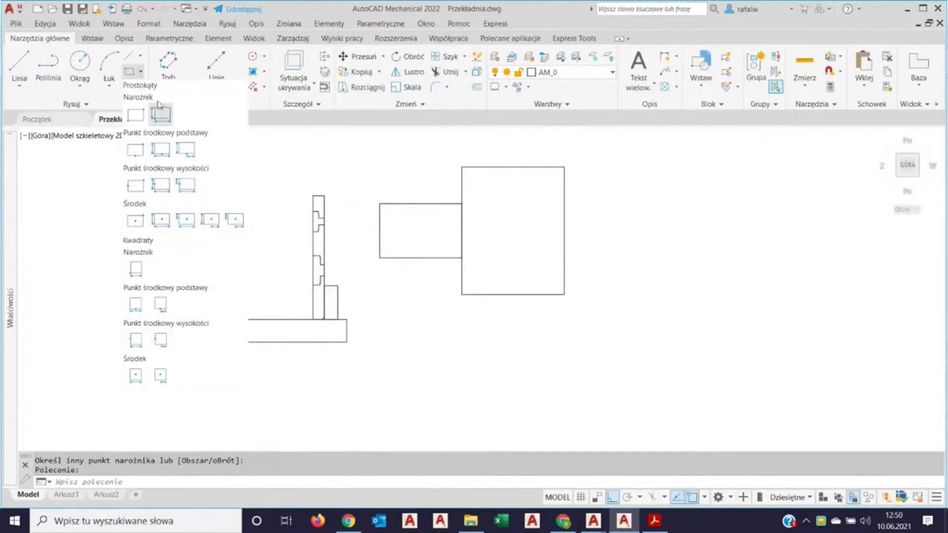
click(140, 57)
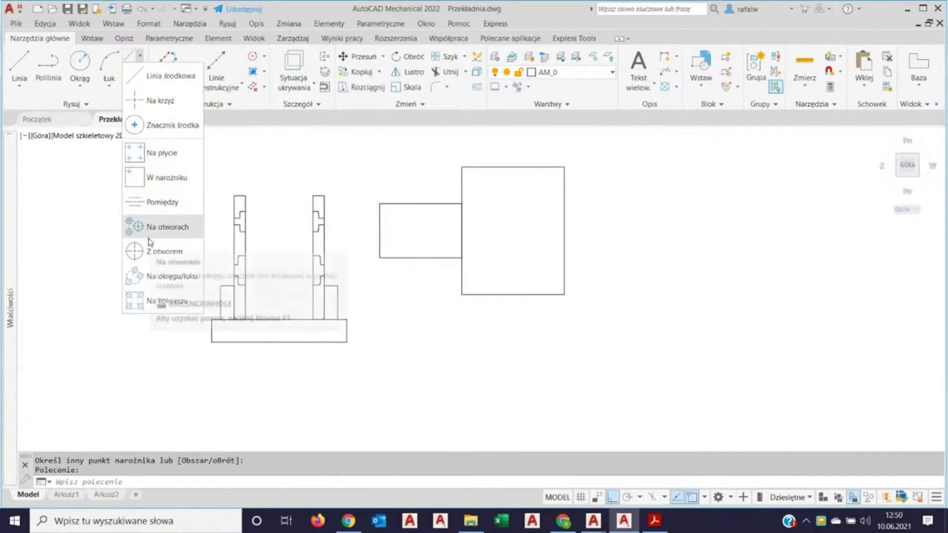
Add Na płytce corner holes to the large square with offset 10 and diameter 20.
click(153, 152)
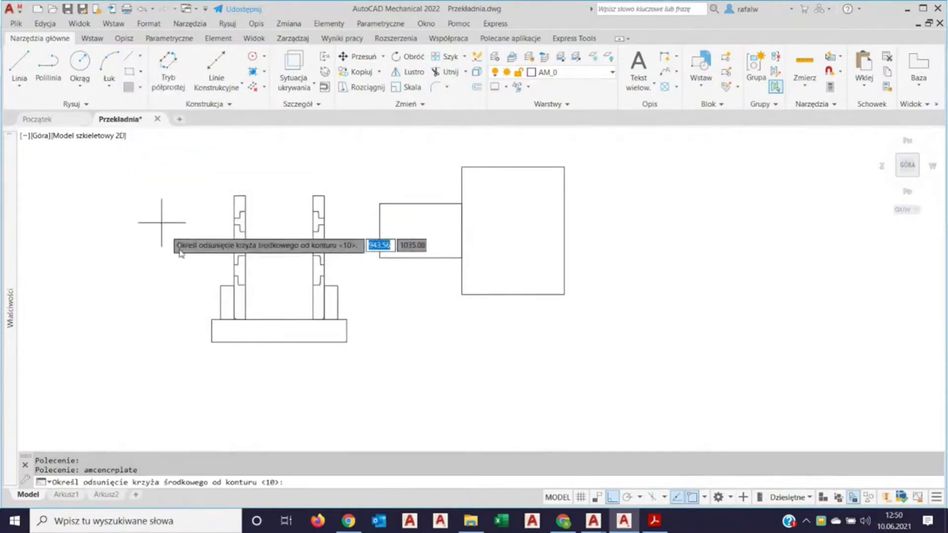
scroll(558, 356, down, 2)
middle_drag(560, 362, 332, 336)
scroll(332, 337, down, 2)
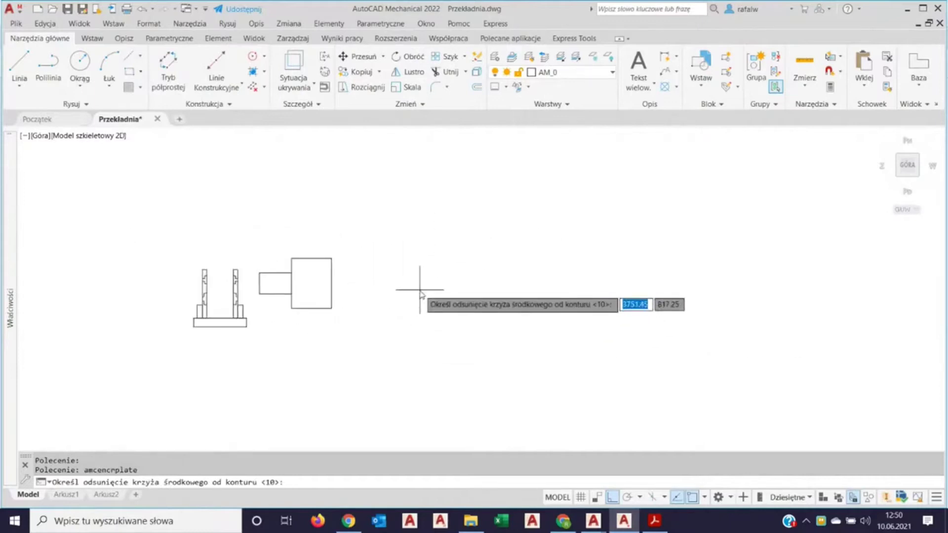
key(Return)
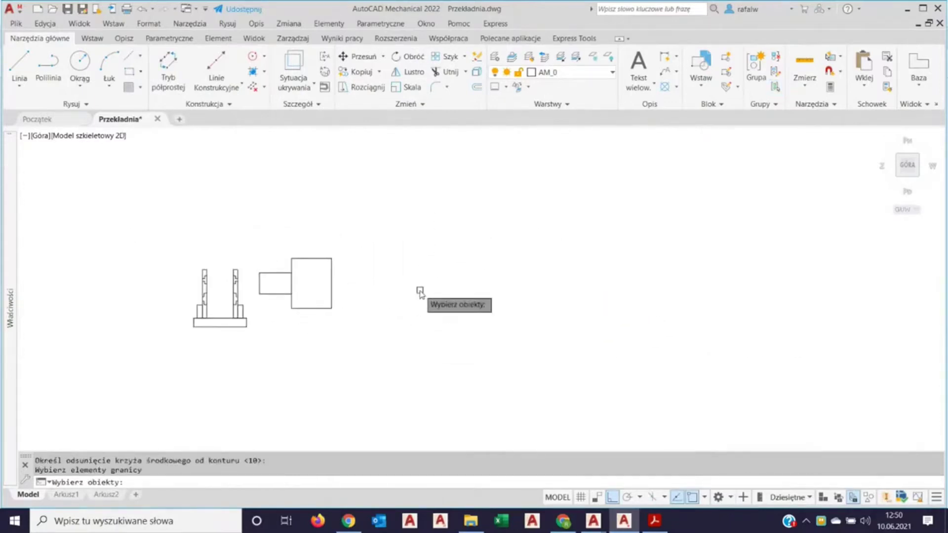
click(332, 279)
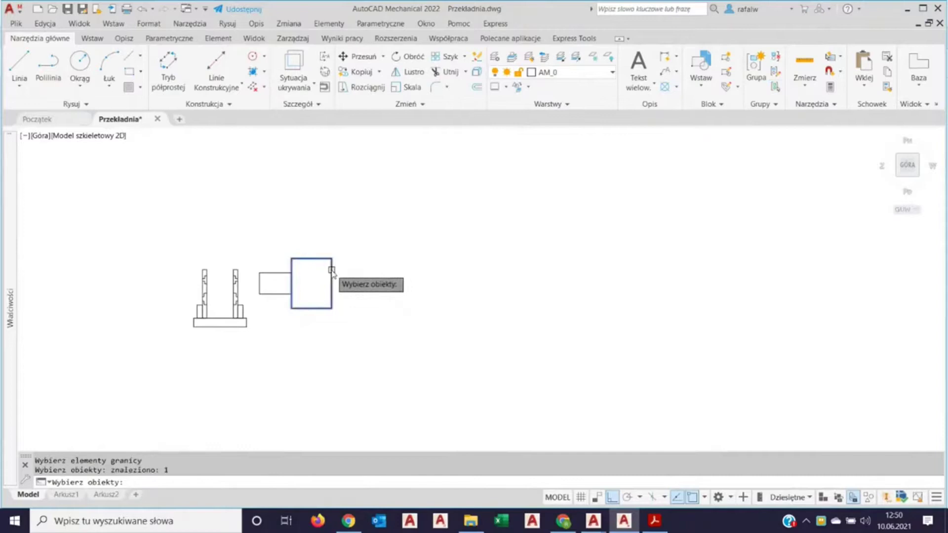
scroll(308, 289, up, 4)
key(Return)
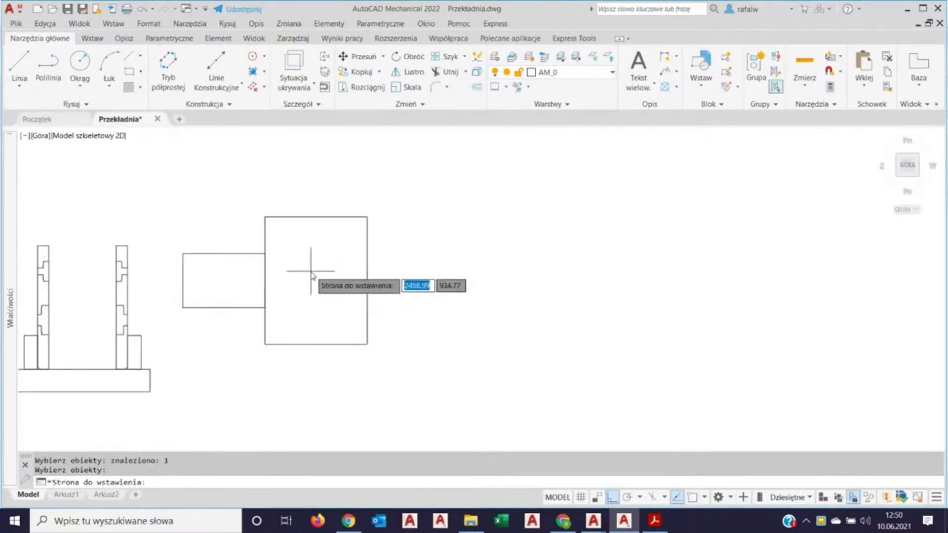
click(309, 259)
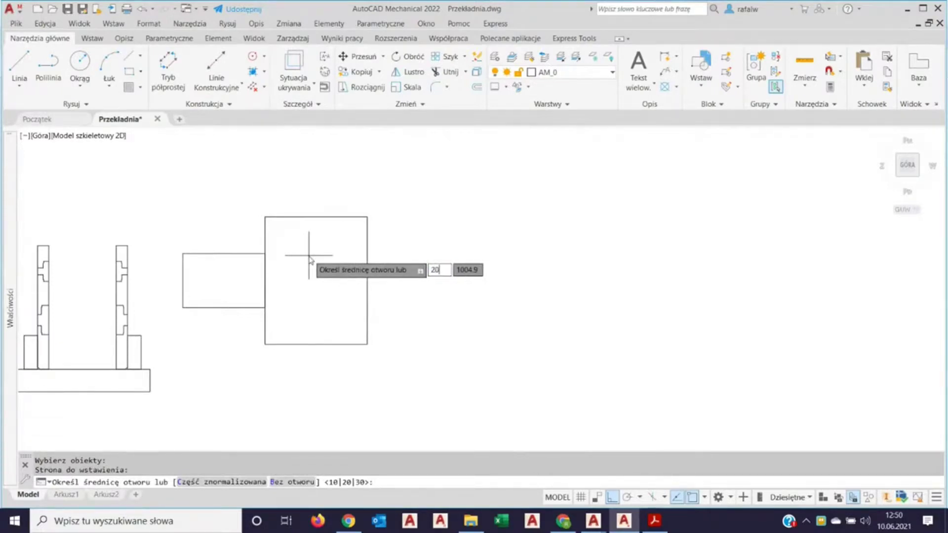
key(Return)
Zoom and pan to inspect the hole in the square's upper-right corner.
scroll(290, 244, up, 4)
scroll(232, 204, up, 2)
scroll(232, 203, up, 5)
scroll(245, 254, up, 2)
middle_drag(245, 250, 339, 332)
scroll(299, 283, up, 5)
scroll(297, 282, down, 2)
scroll(354, 319, down, 2)
scroll(543, 371, down, 8)
middle_drag(644, 395, 432, 252)
scroll(558, 220, up, 8)
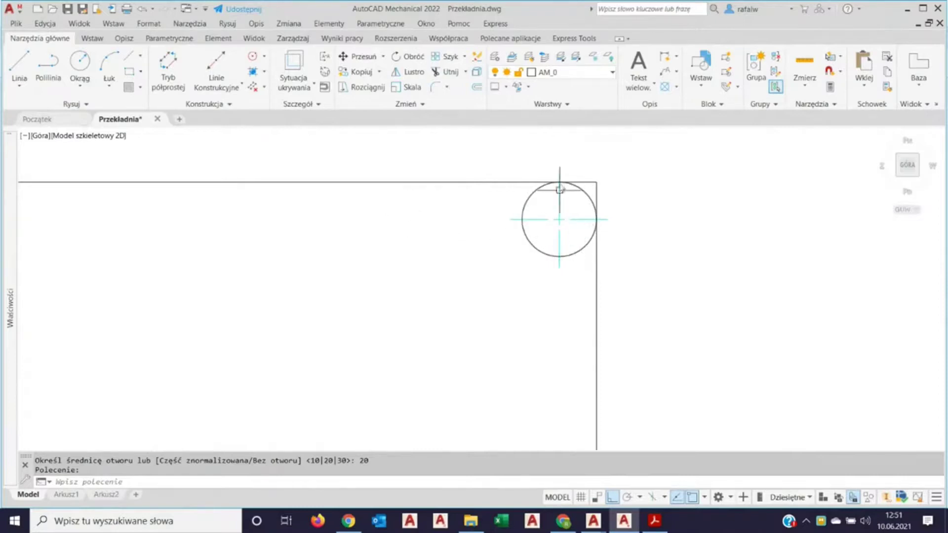
Check the layer list, keeping AM_0 current, and pan the rectangle to the far left.
click(611, 73)
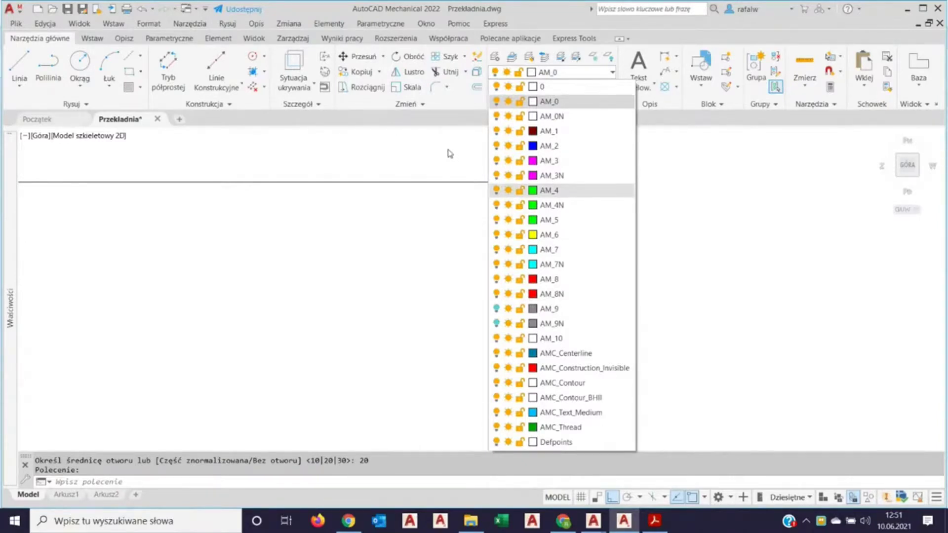
click(452, 135)
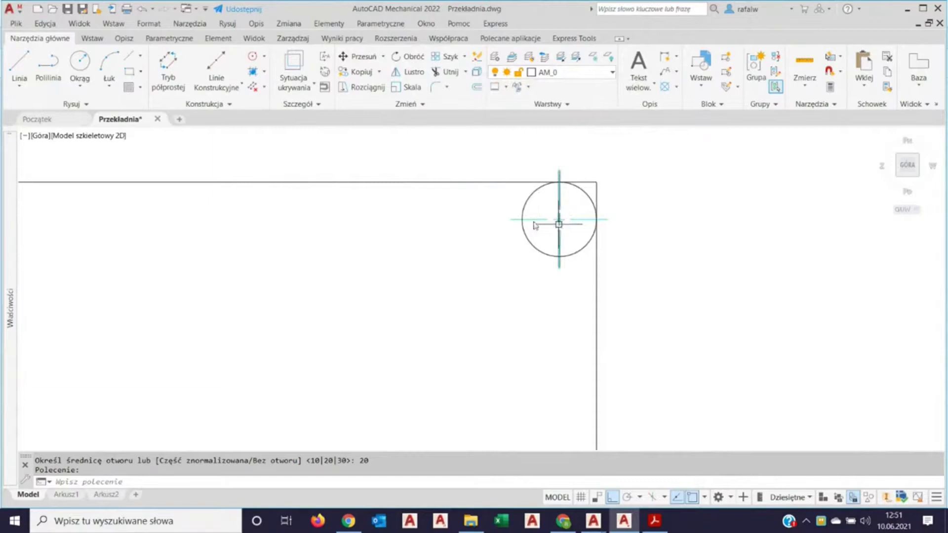
scroll(190, 158, down, 2)
scroll(440, 178, down, 3)
middle_drag(439, 178, 250, 215)
middle_drag(262, 164, 186, 197)
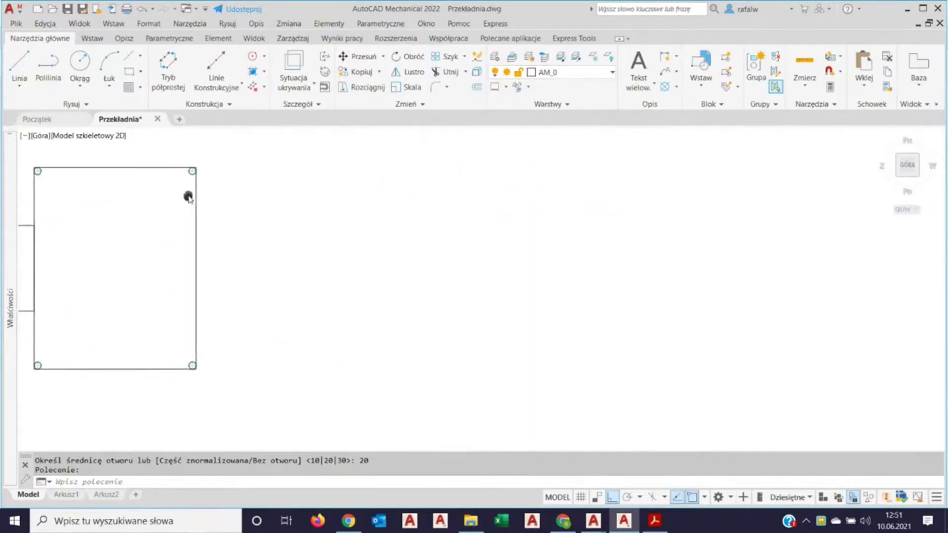
Draw two overlapping rectangles and start AMSHIDE with the lower-left one as foreground.
click(130, 74)
click(376, 325)
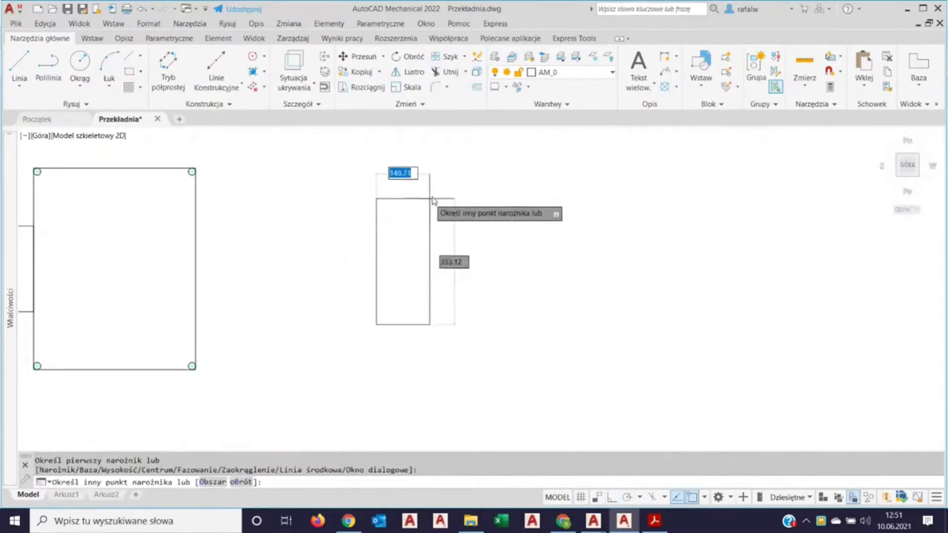
click(446, 191)
key(Return)
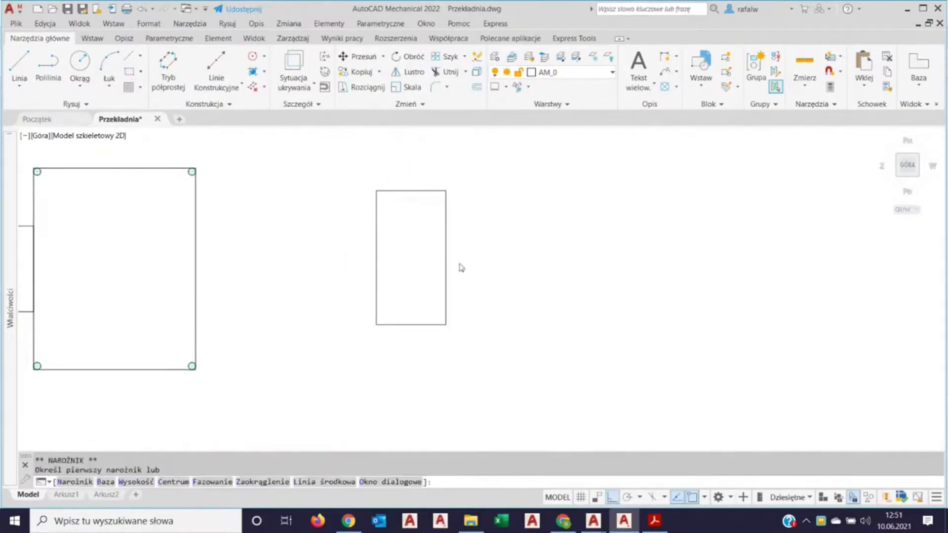
click(469, 268)
click(406, 147)
middle_drag(364, 148, 353, 176)
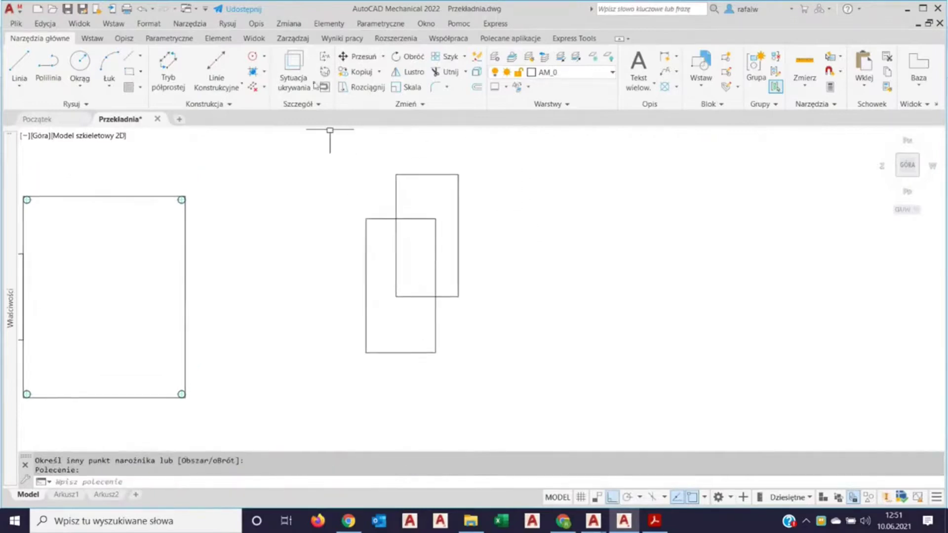
click(298, 60)
click(436, 328)
Confirm hide situation Ukryj for the lower-left rectangle with Wyświetlaj ukryte linie turned off.
key(Return)
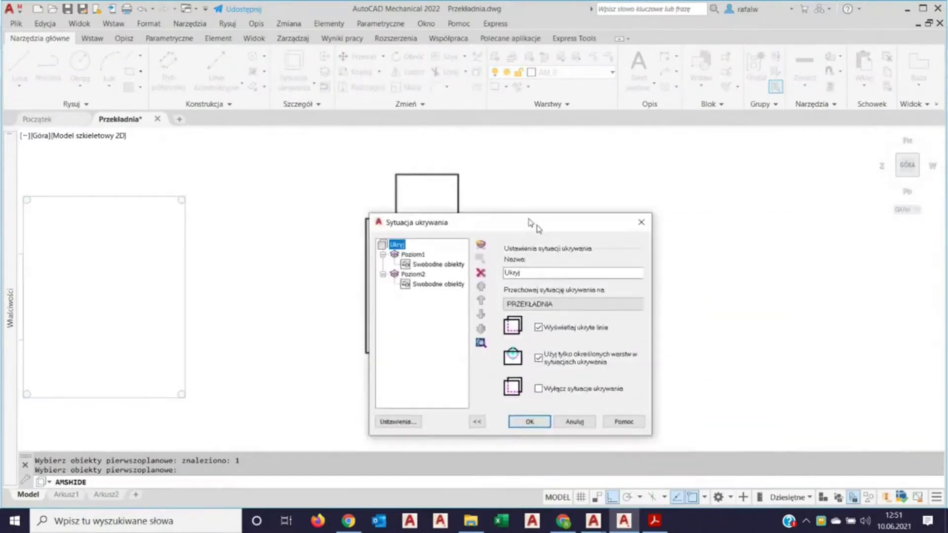
drag(535, 222, 195, 184)
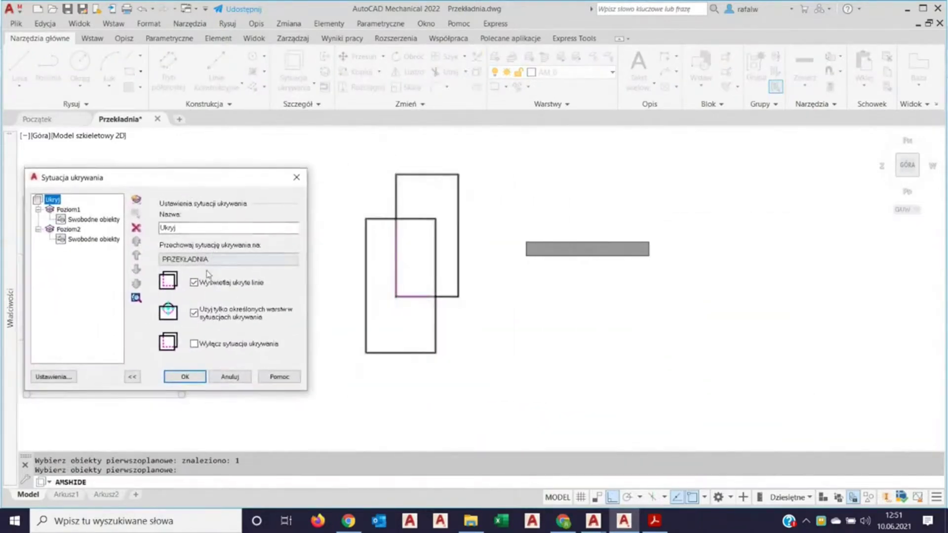
click(194, 283)
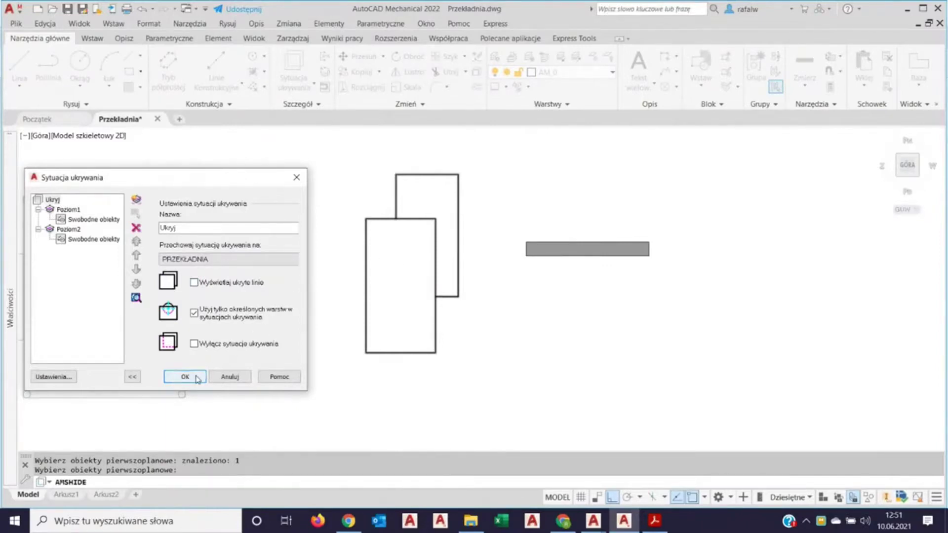
click(228, 377)
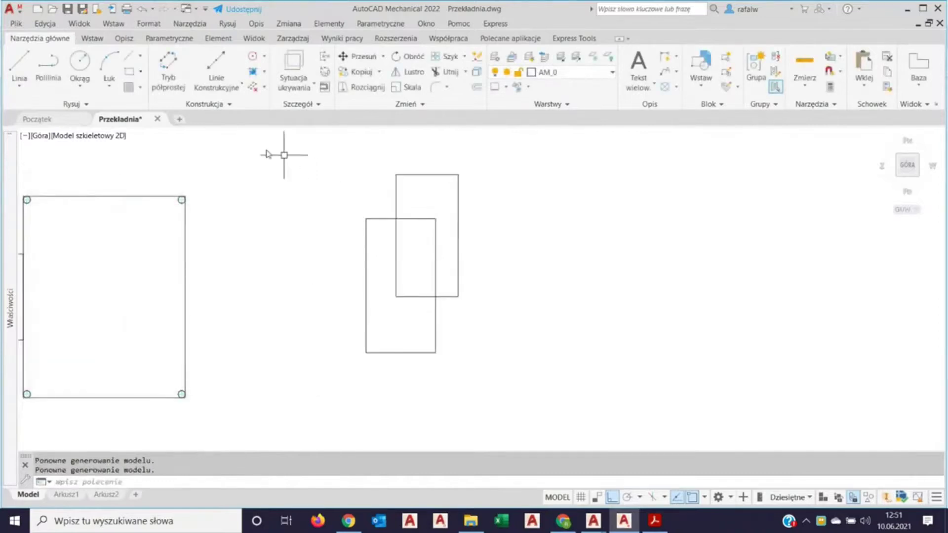
Draw a third rectangle overlapping the existing two.
click(132, 76)
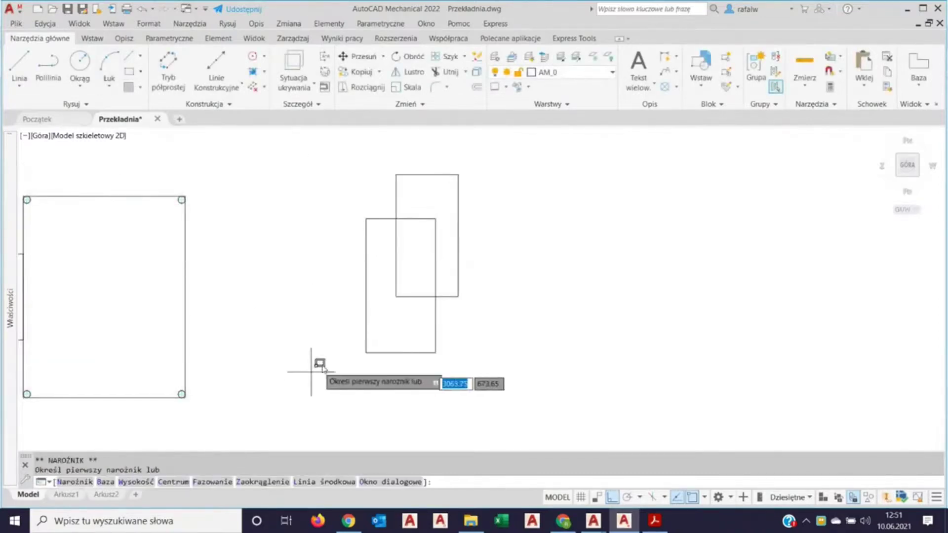
click(344, 264)
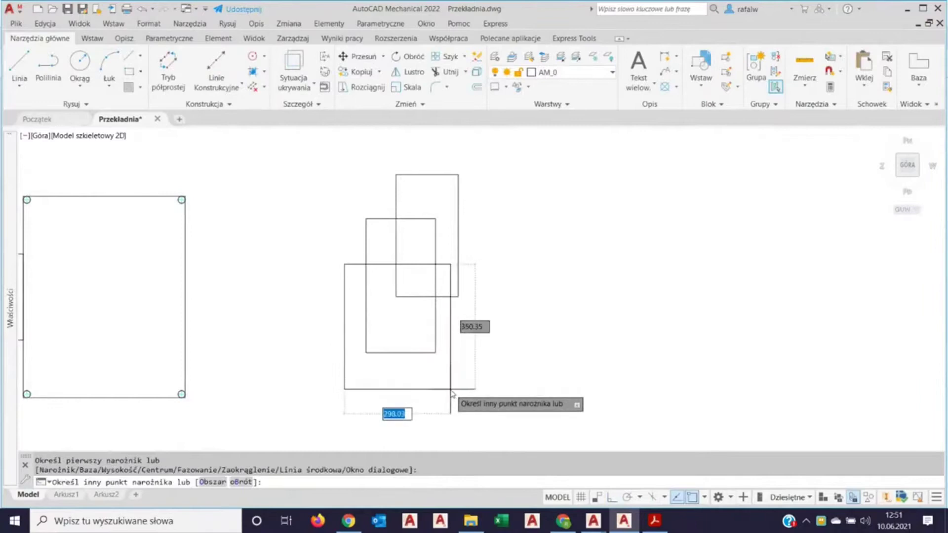
click(451, 389)
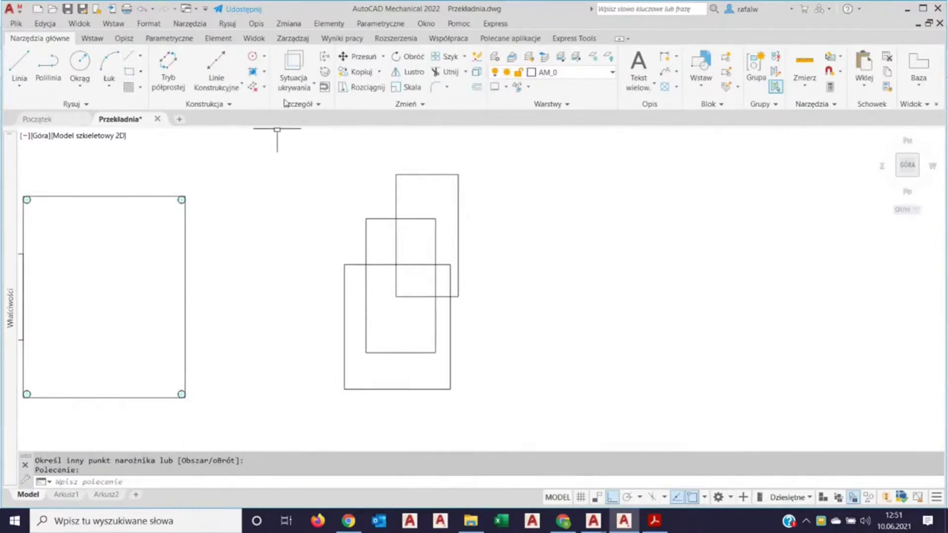
Start AMSHIDE with the large lower rectangle in front and hidden lines turned off.
click(293, 62)
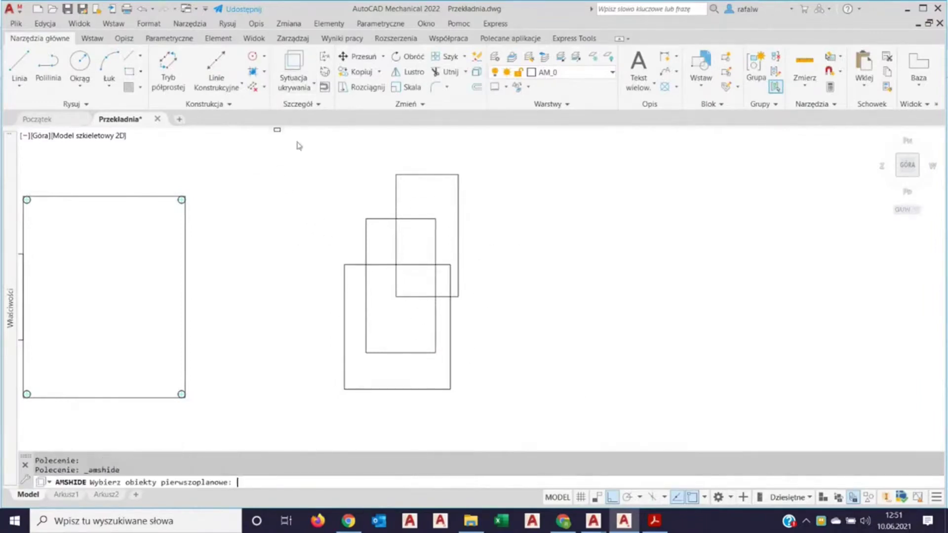
click(345, 265)
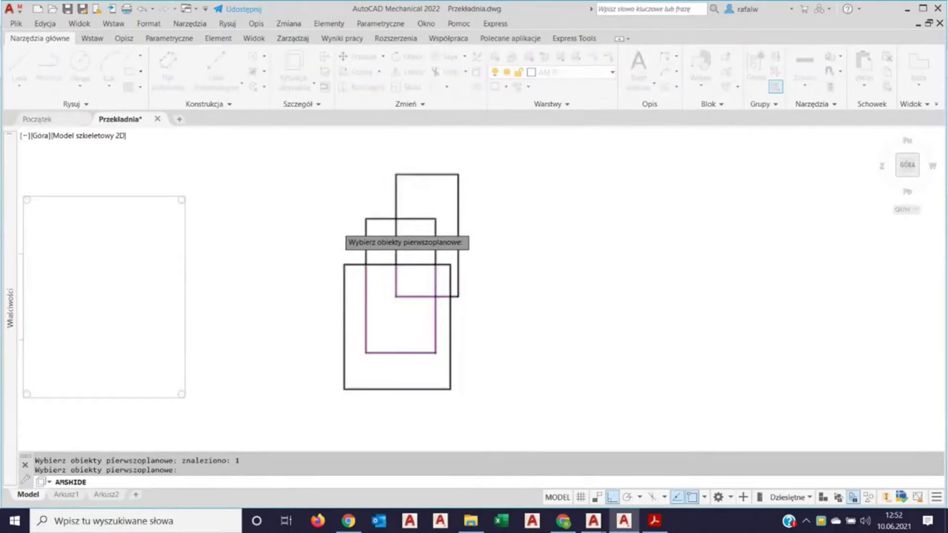
key(Return)
drag(661, 229, 148, 130)
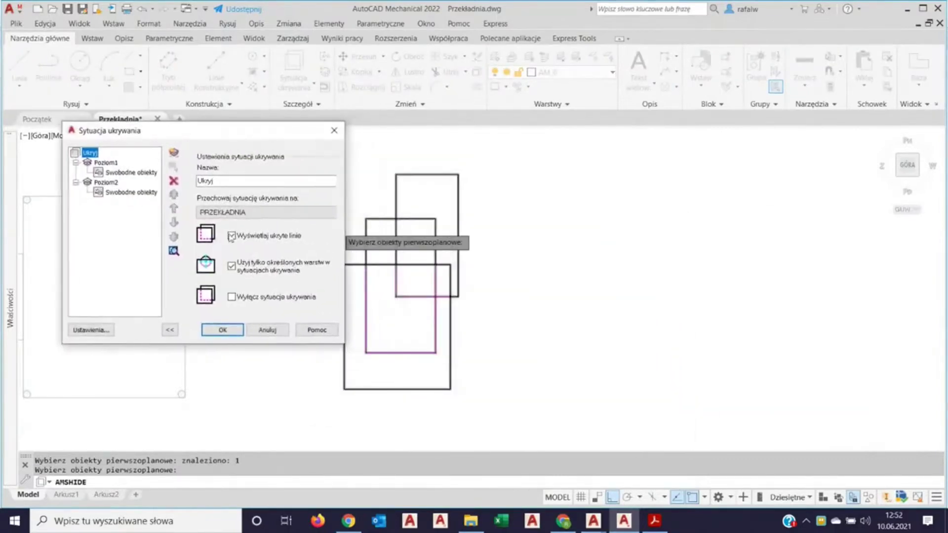
click(232, 236)
drag(279, 137, 704, 149)
Assign the middle rectangle to hide level Poziom2, clearing its free objects.
click(538, 196)
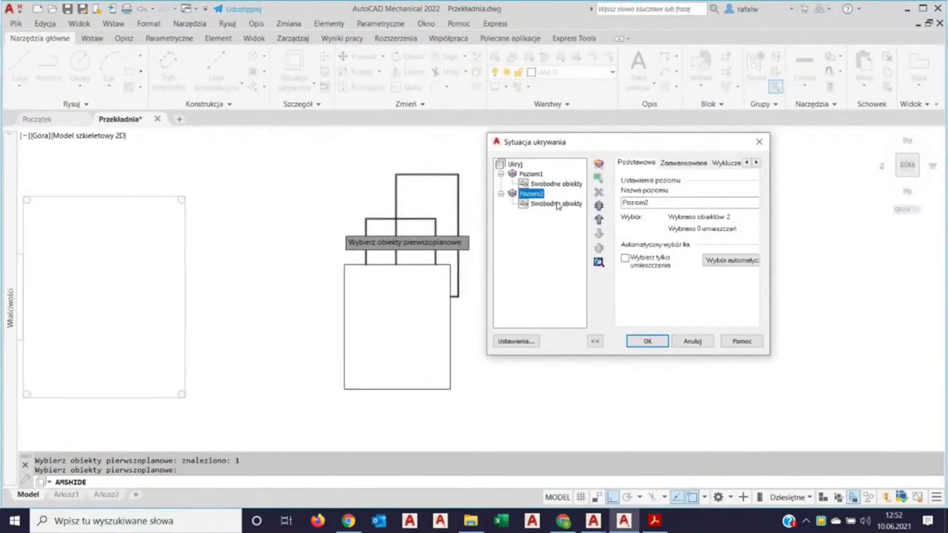
click(558, 205)
click(599, 192)
click(540, 197)
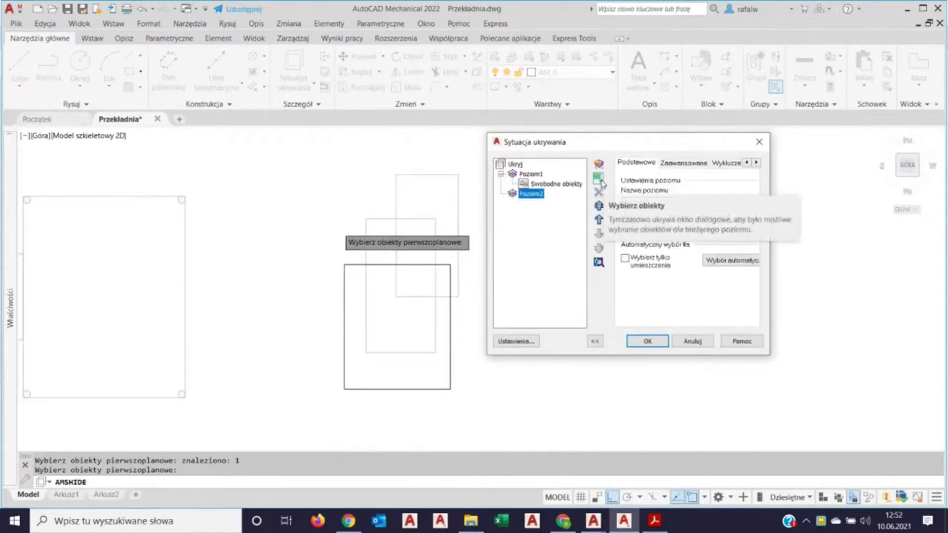
click(600, 181)
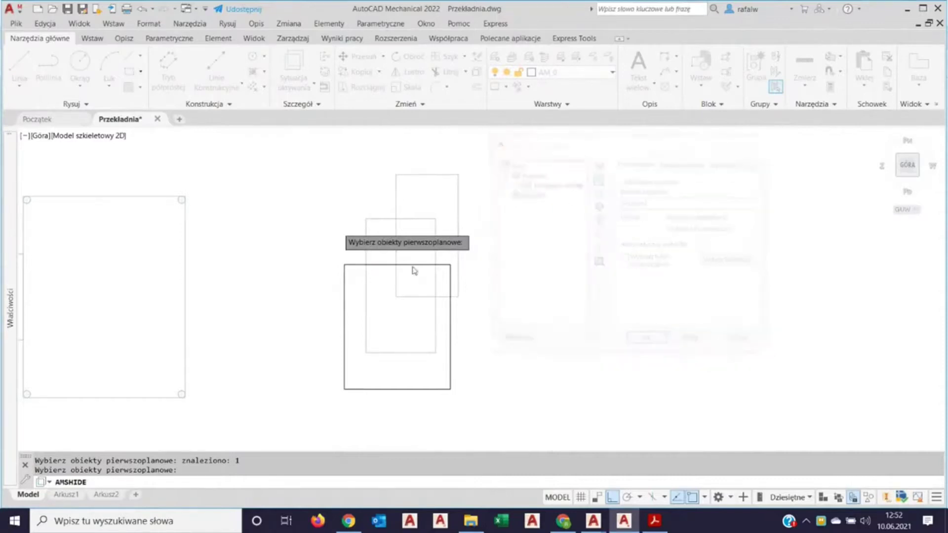
click(379, 219)
key(Return)
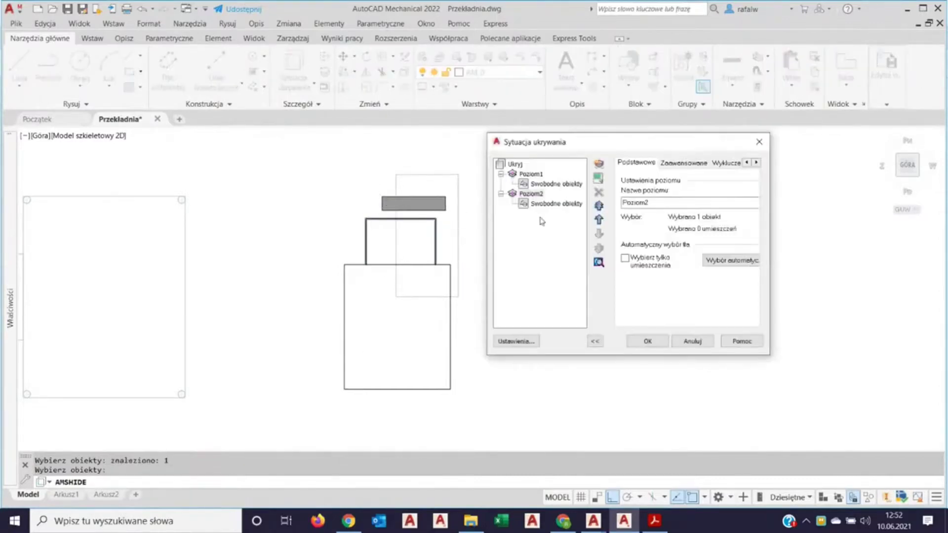
Add level Poziom3 with the upper-right rectangle and apply the hide arrangement.
click(600, 165)
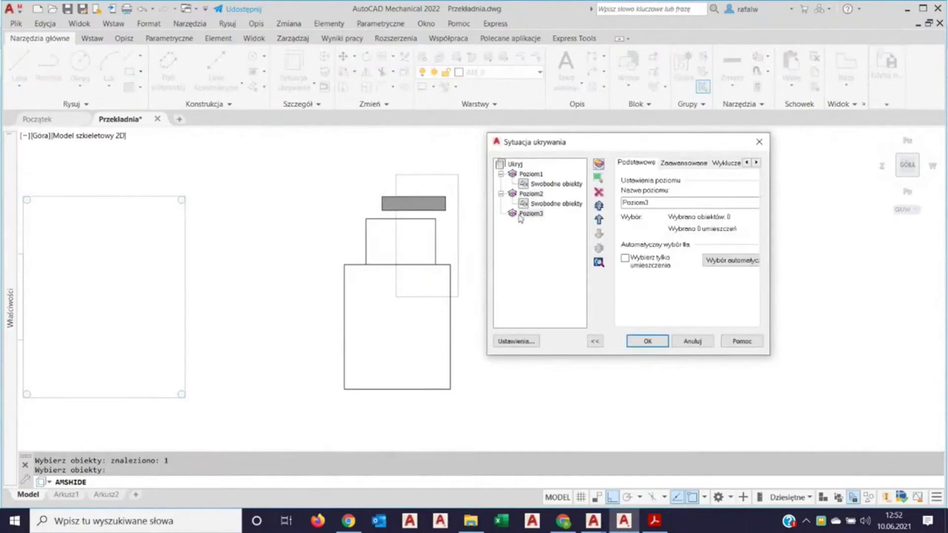
click(599, 179)
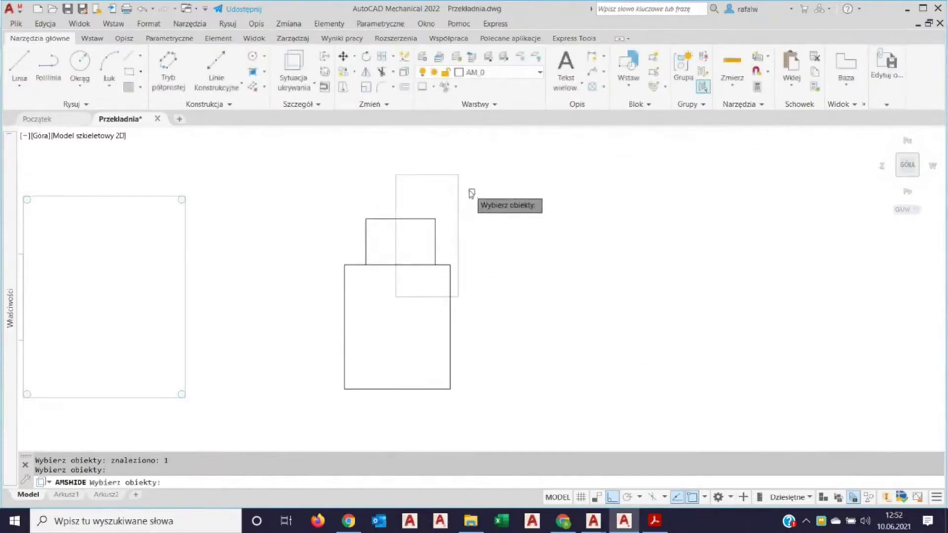
click(458, 179)
key(Return)
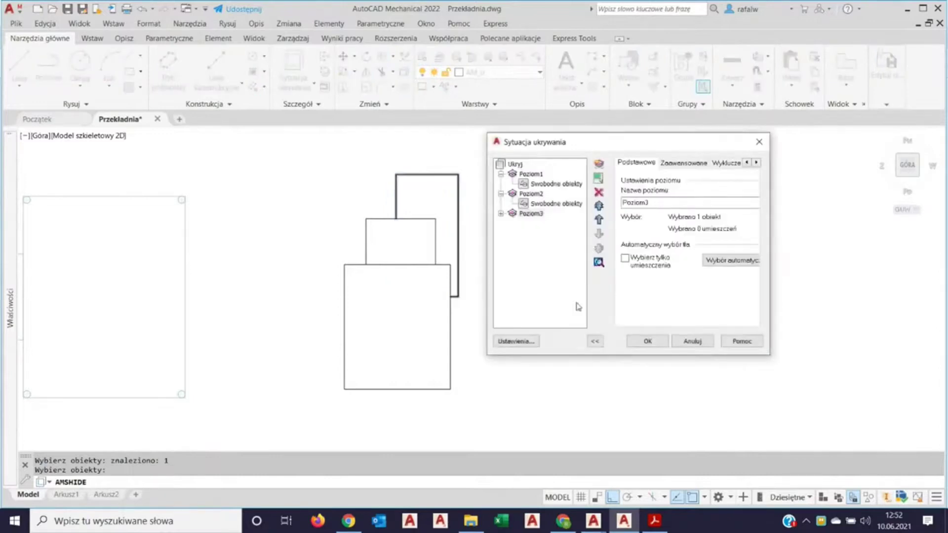
click(642, 341)
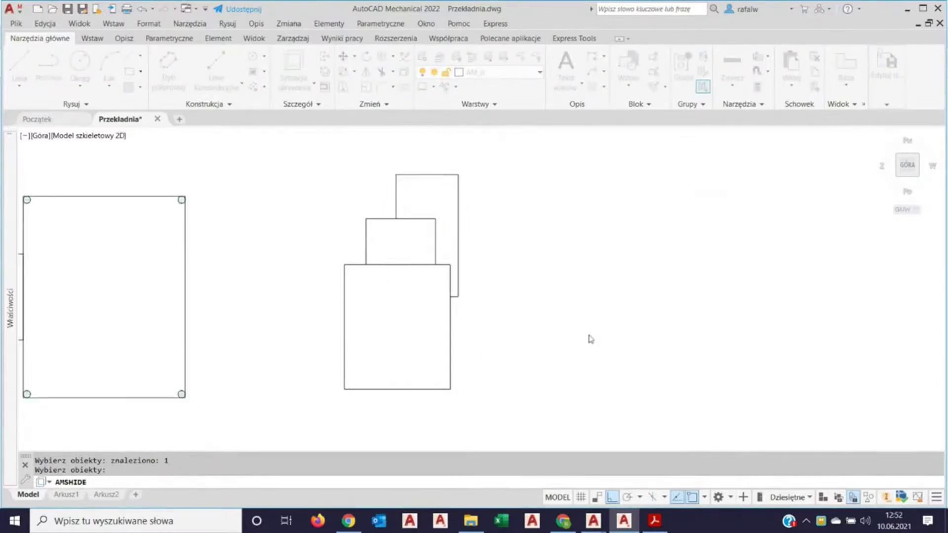
key(Return)
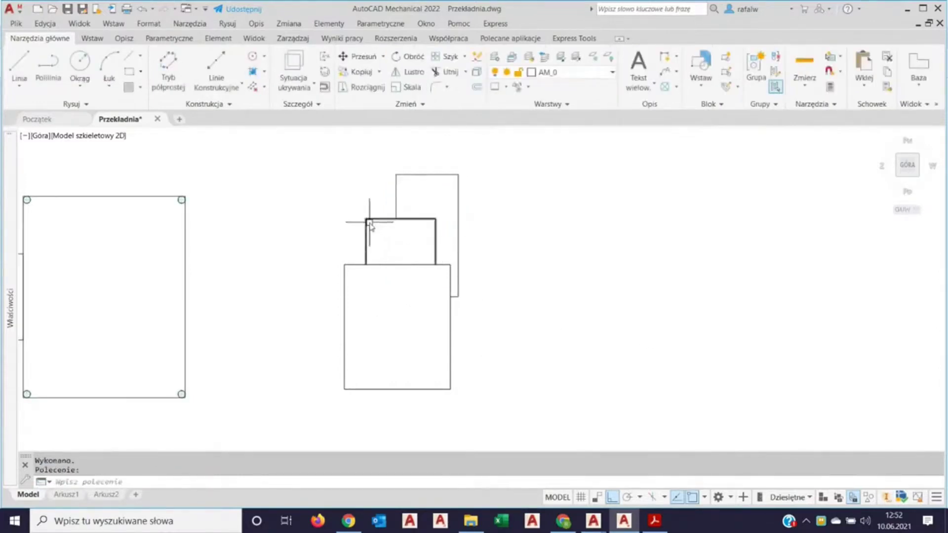
Move the middle rectangle higher up with Przesuń.
click(375, 219)
click(352, 57)
click(336, 293)
click(423, 173)
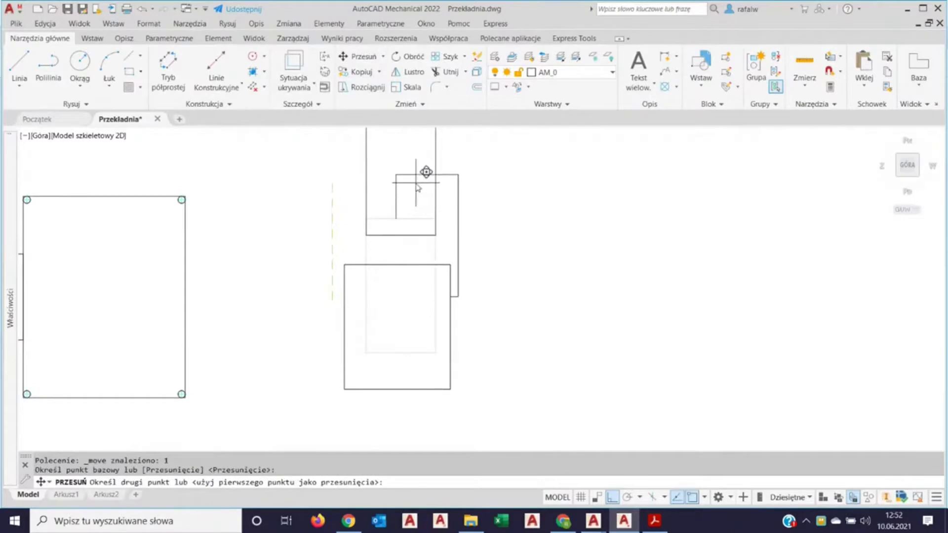
With Ortho off, move the upper rectangle diagonally up and left of its old spot.
scroll(487, 261, down, 2)
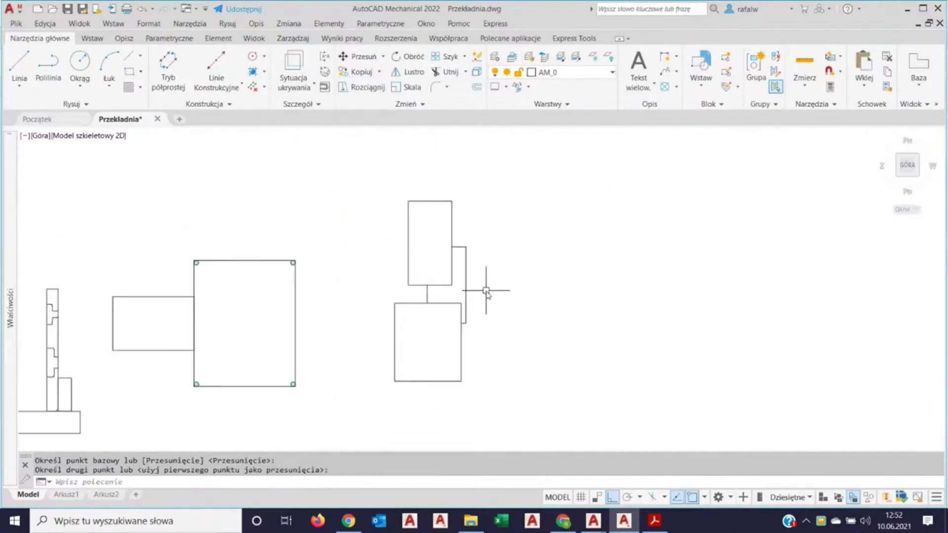
click(452, 217)
click(351, 56)
click(417, 173)
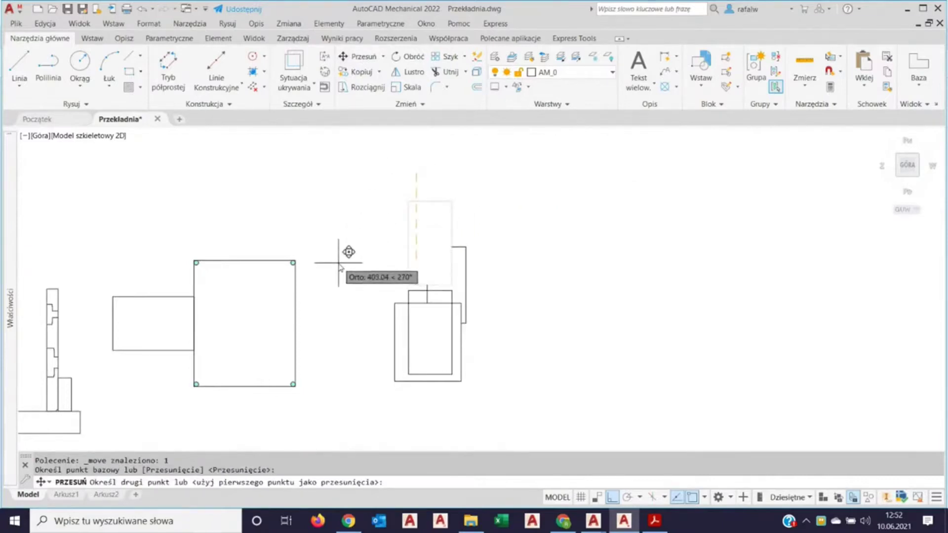
key(F8)
click(383, 235)
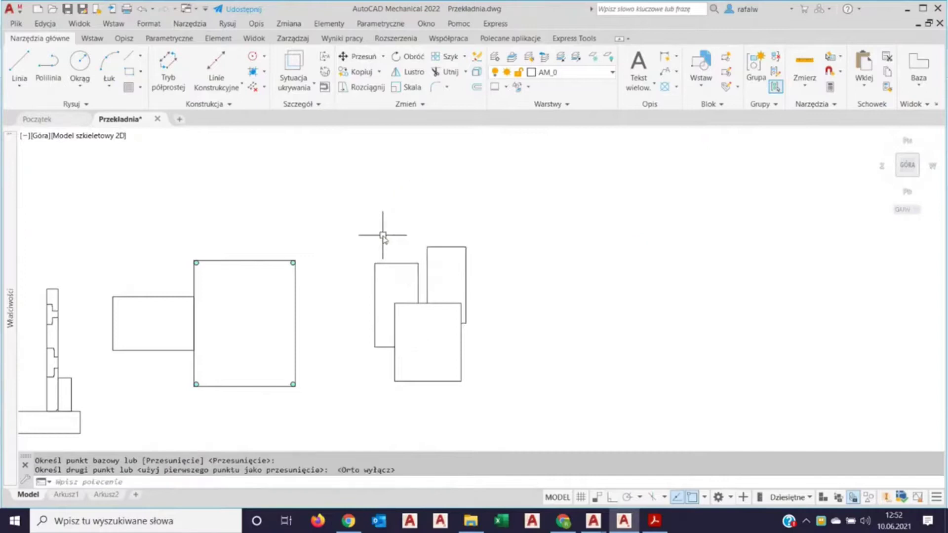
Move the left rectangle down-right so it overlaps the others.
scroll(374, 270, up, 2)
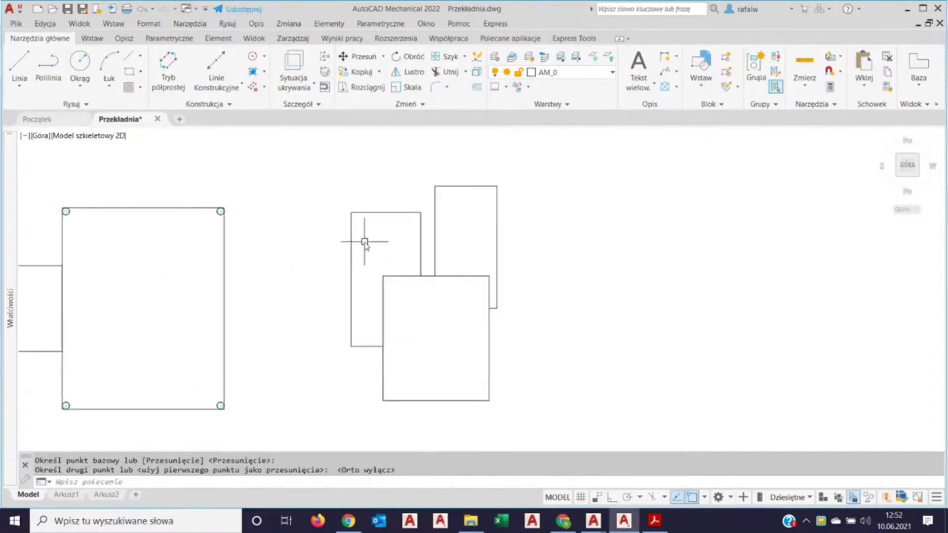
click(385, 212)
click(357, 56)
click(268, 327)
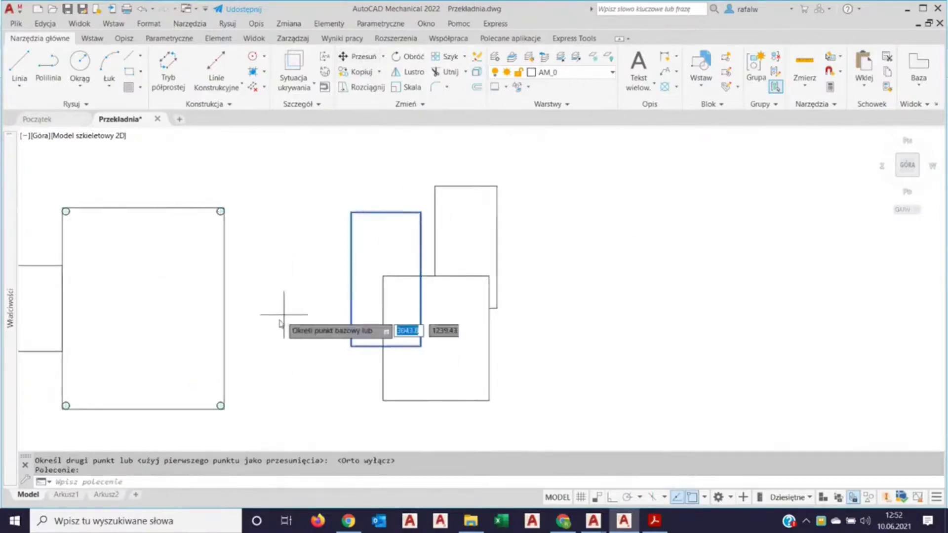
click(364, 370)
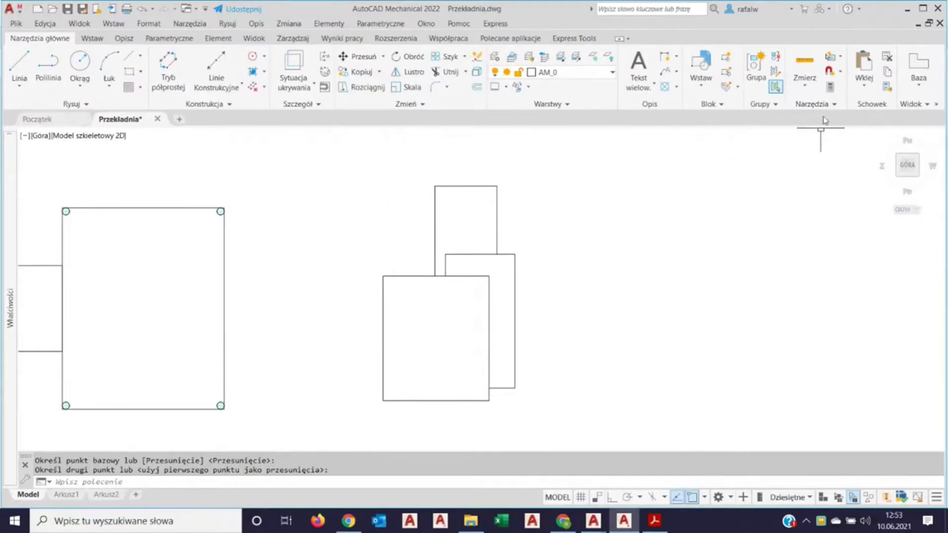
Switch the measuring tool to quick measuring on the drawing.
click(804, 90)
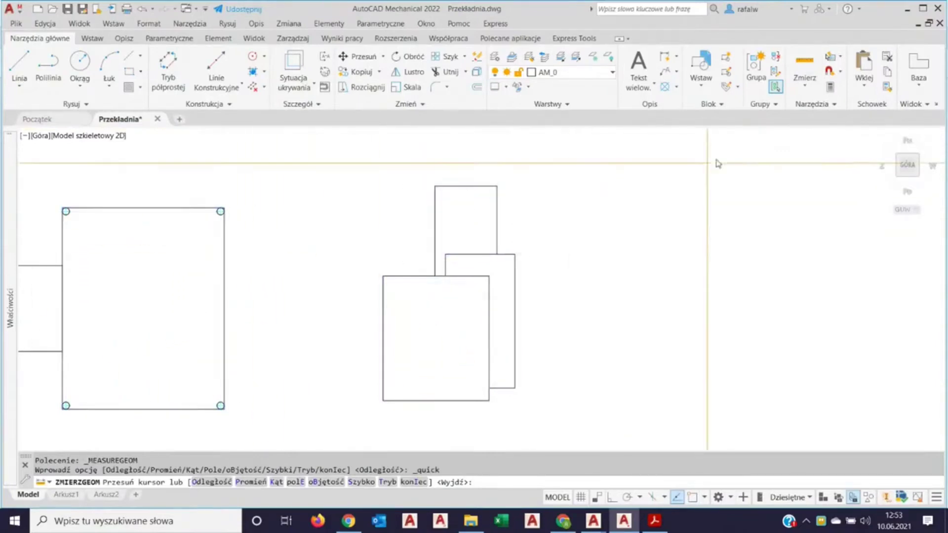
click(811, 92)
click(814, 107)
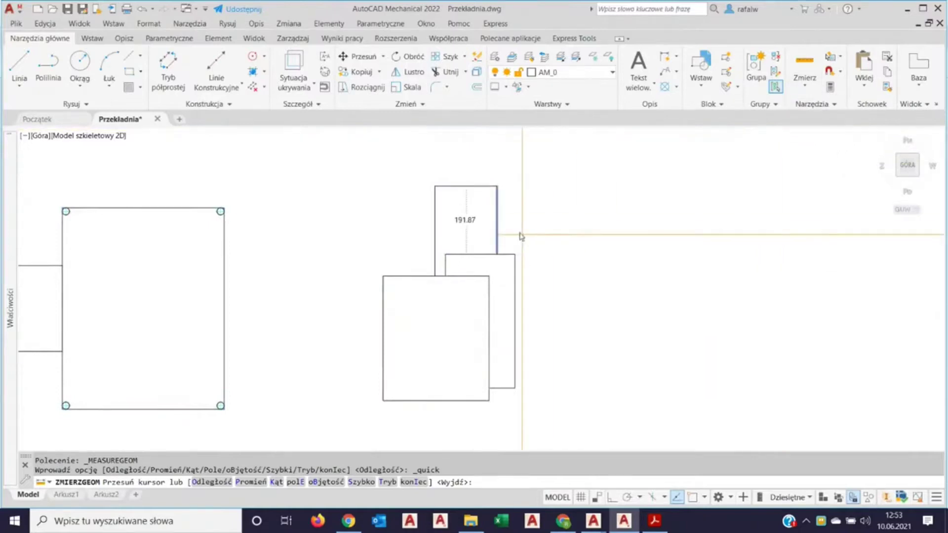
scroll(481, 212, up, 4)
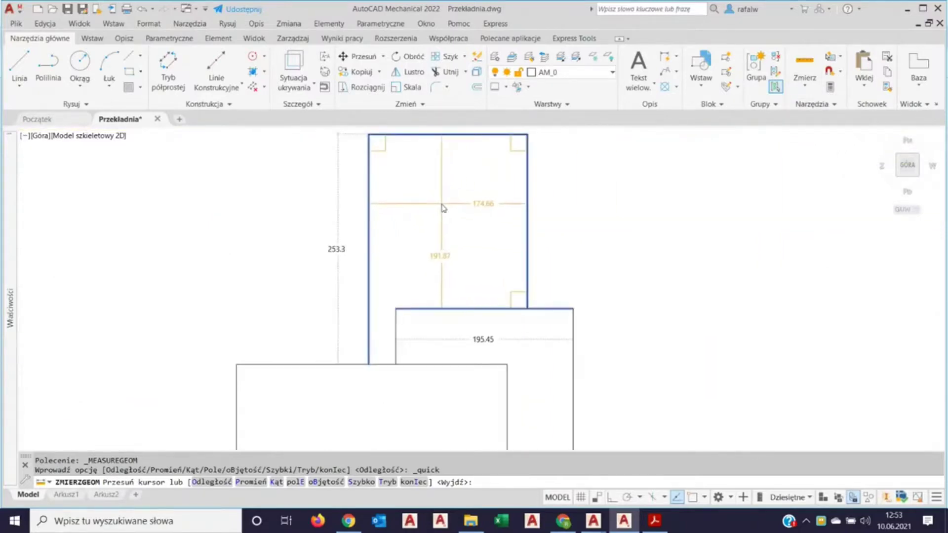
scroll(408, 363, down, 4)
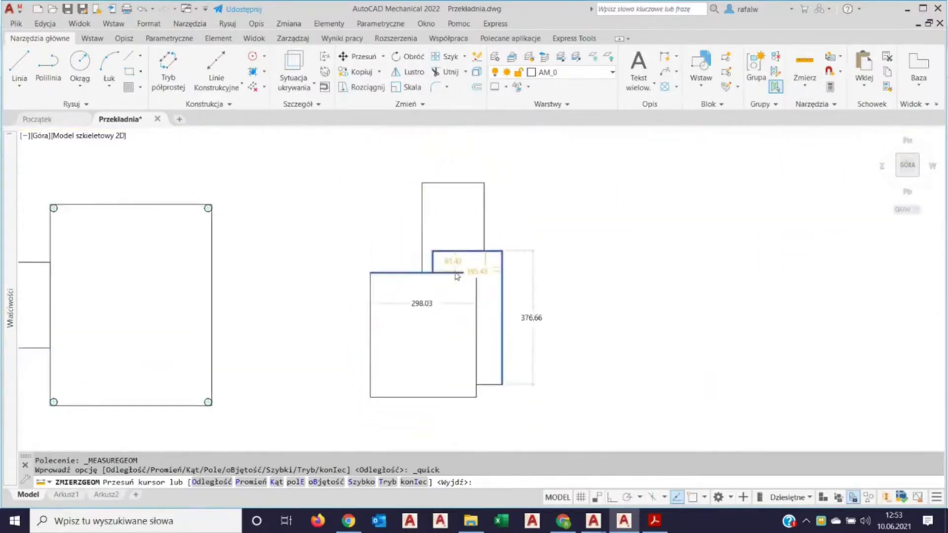
scroll(441, 325, up, 2)
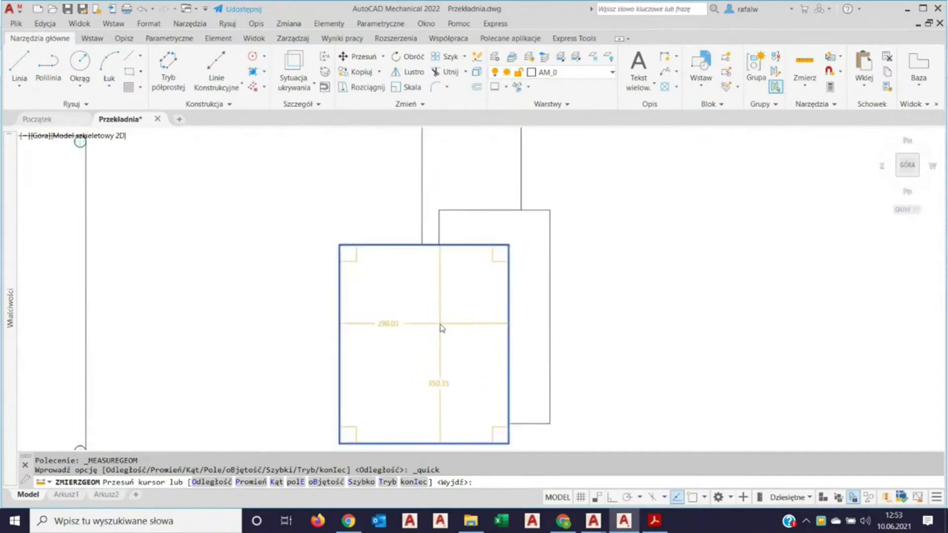
Measure the enclosed and overlap regions, totalling area 23994.40 with perimeter 898.57.
click(429, 321)
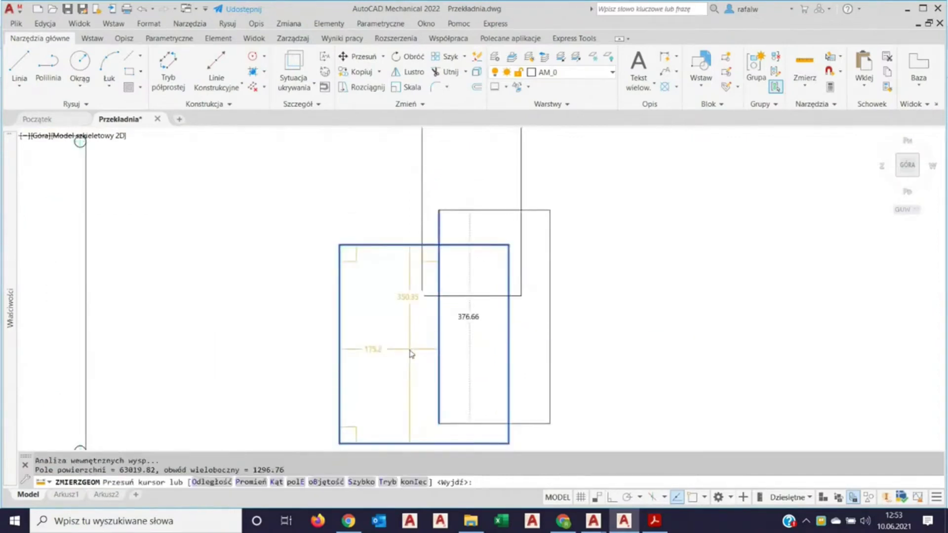
click(463, 339)
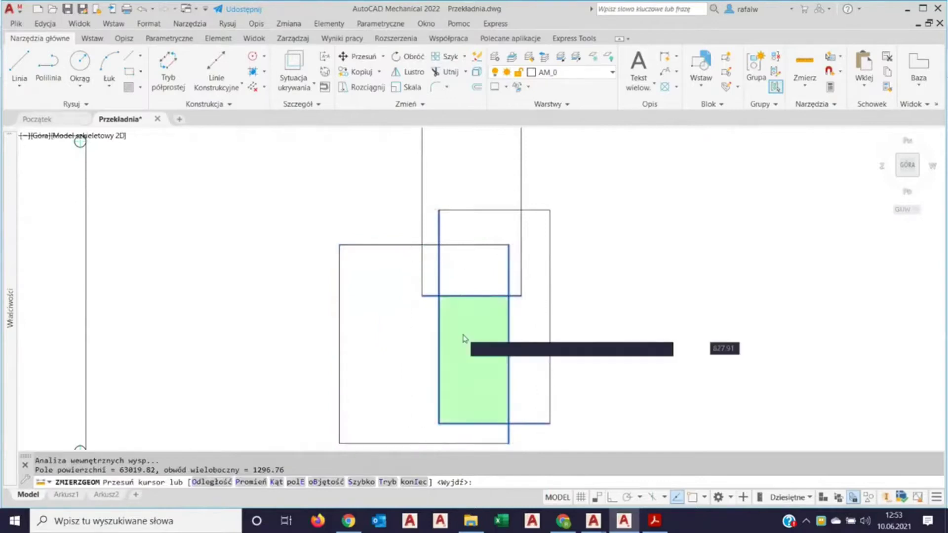
click(487, 272)
click(502, 239)
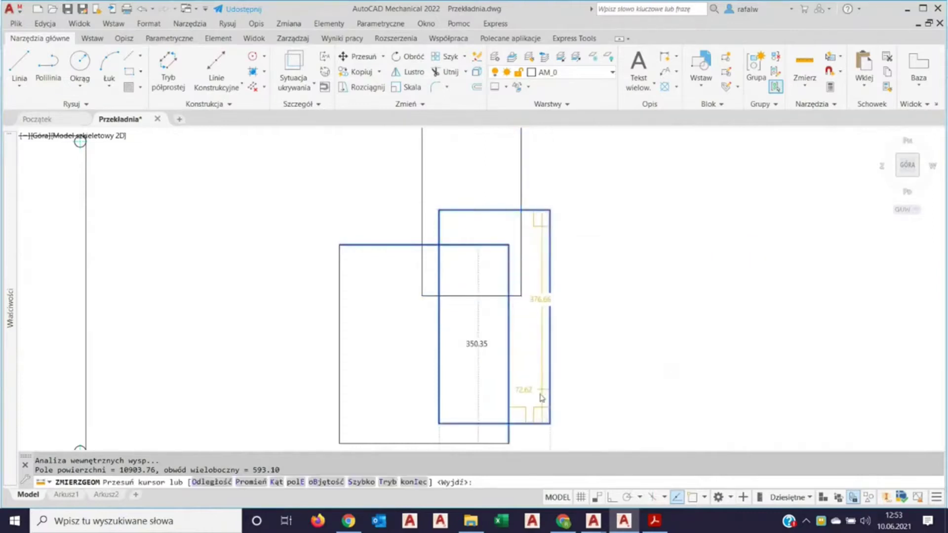
click(540, 417)
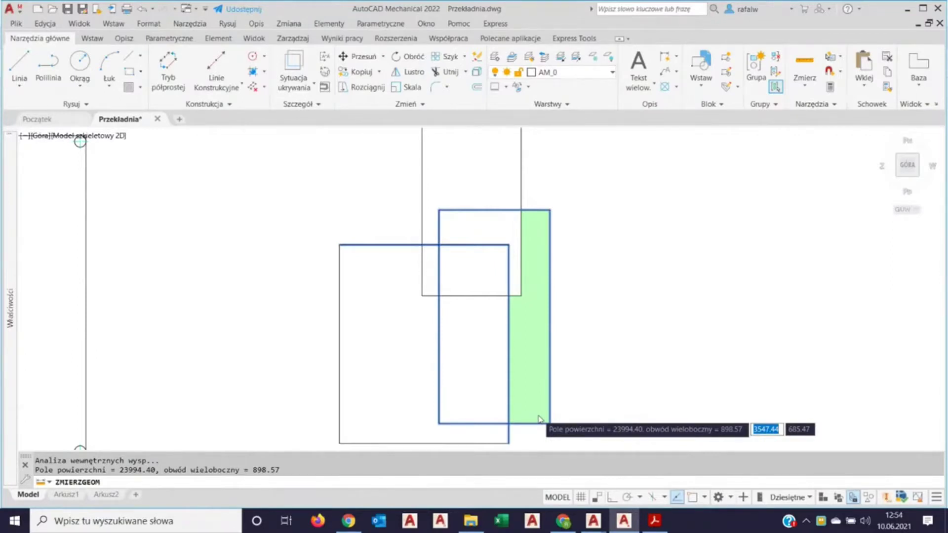
key(Return)
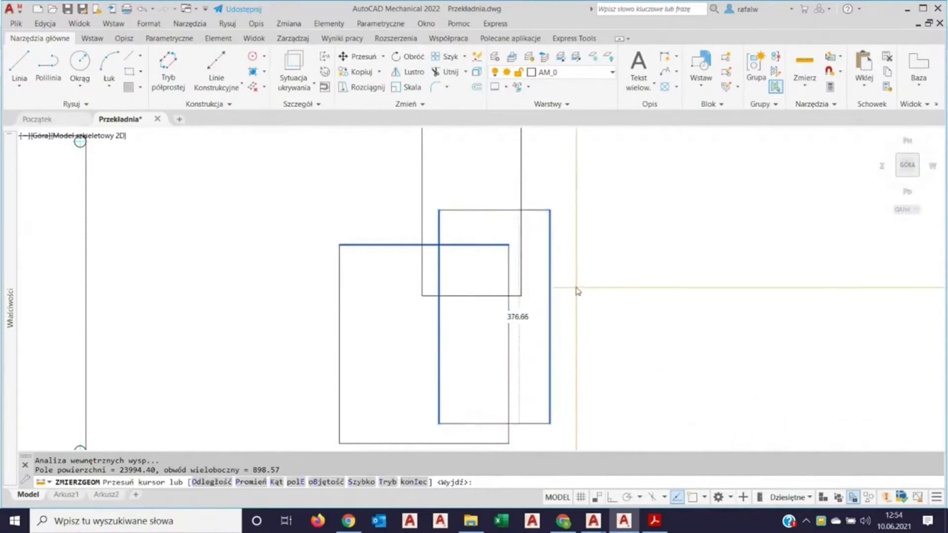
Cancel measuring and re-center the view on the rectangles.
key(Escape)
scroll(520, 311, down, 5)
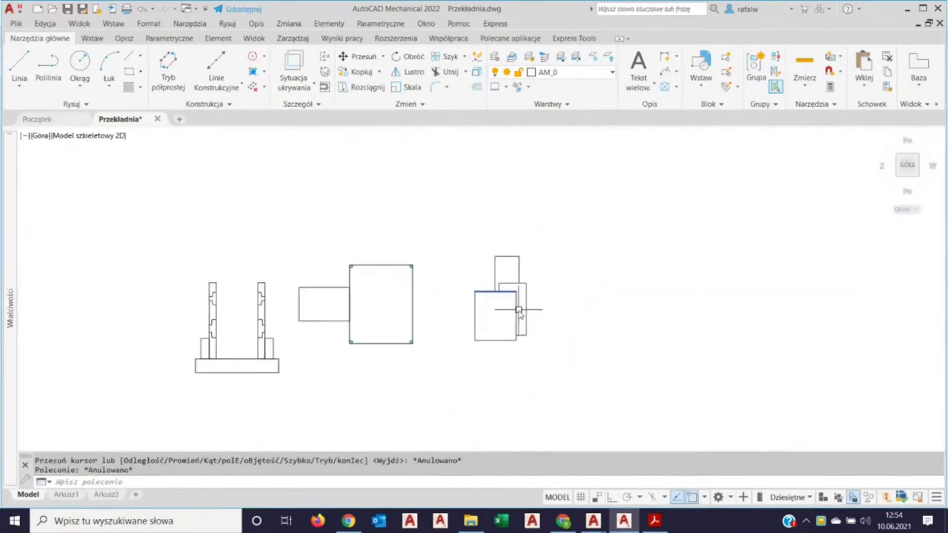
scroll(465, 333, up, 4)
mouse_move(487, 318)
middle_down()
mouse_move(355, 359)
mouse_move(352, 328)
middle_up()
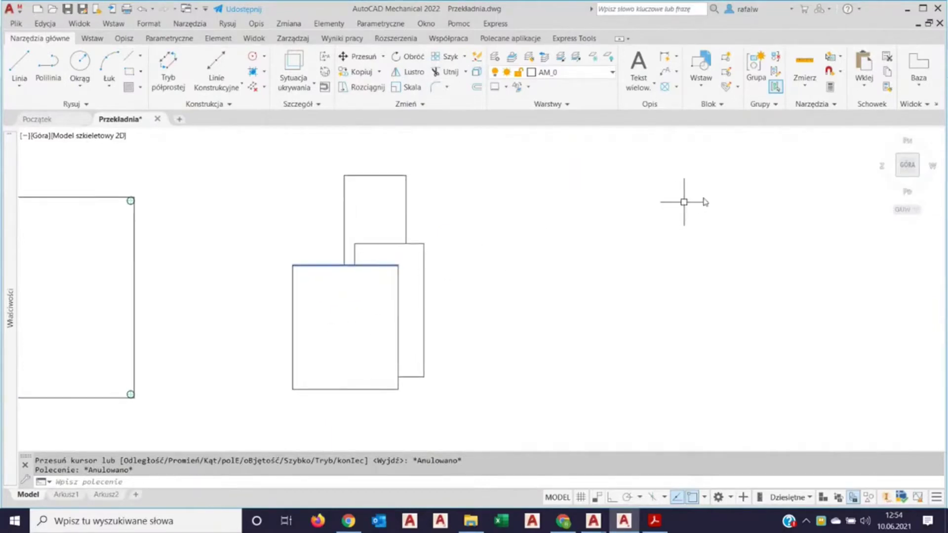
In Superskok settings, limit Ustawienia 1 to endpoint snapping only, without Centrum.
click(841, 73)
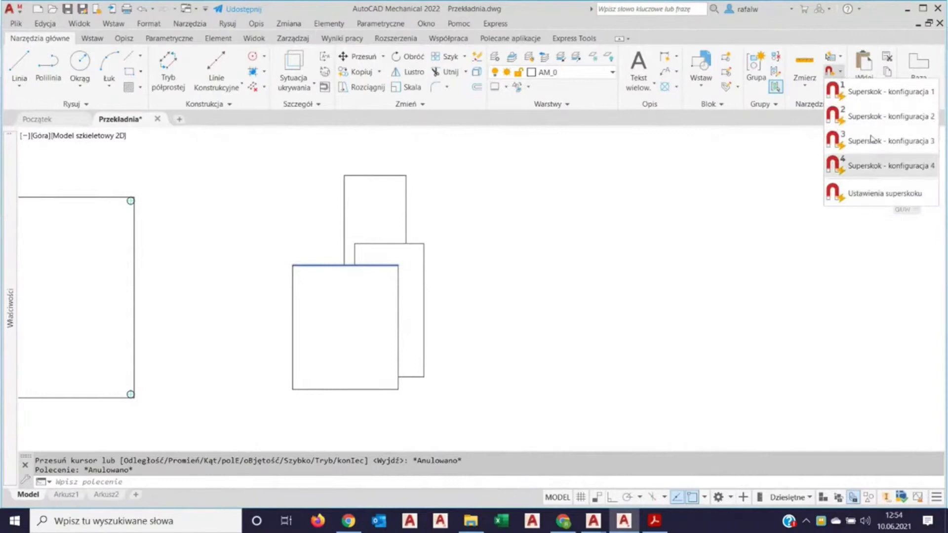
click(862, 198)
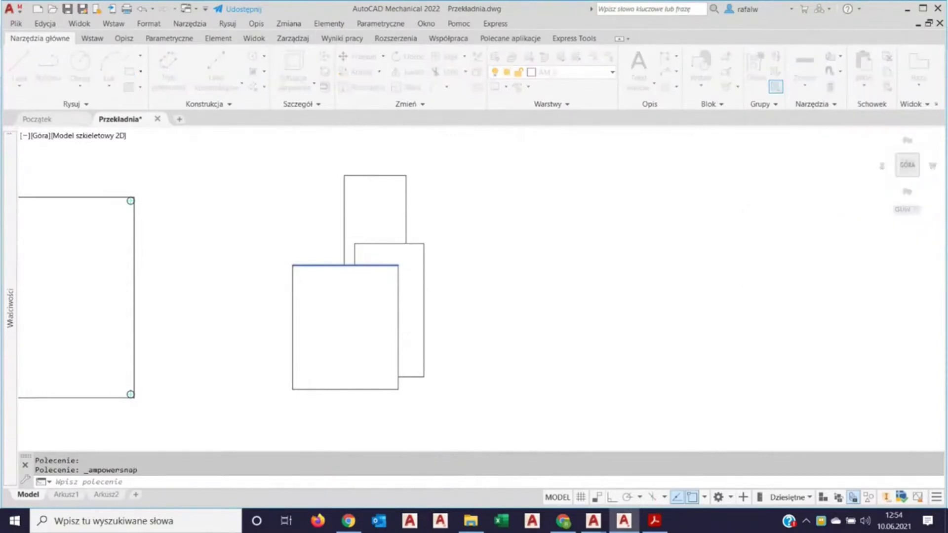
click(418, 127)
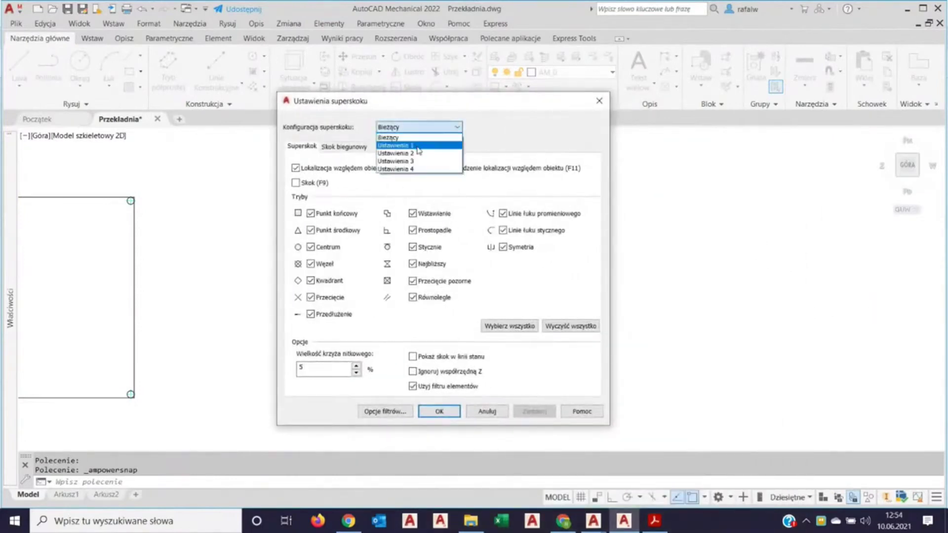
click(418, 145)
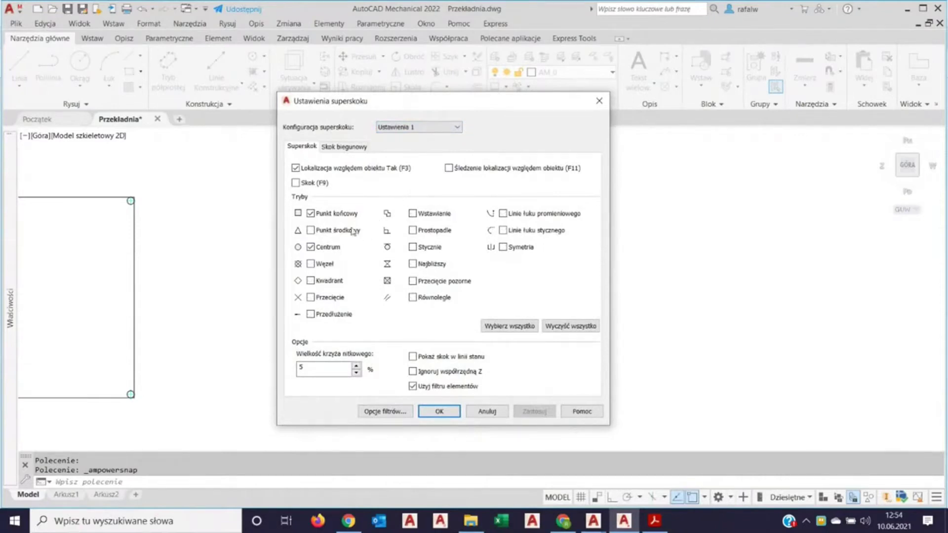
click(571, 326)
click(311, 213)
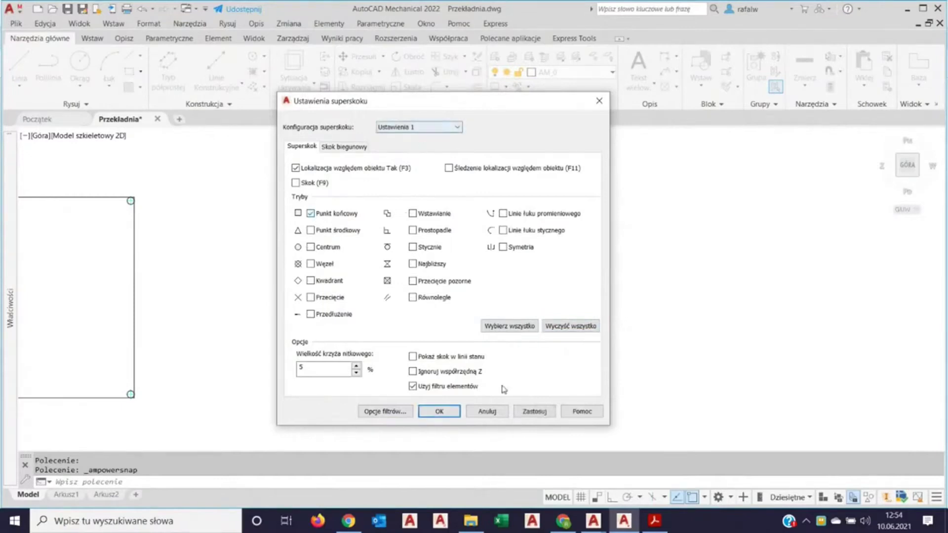
click(535, 411)
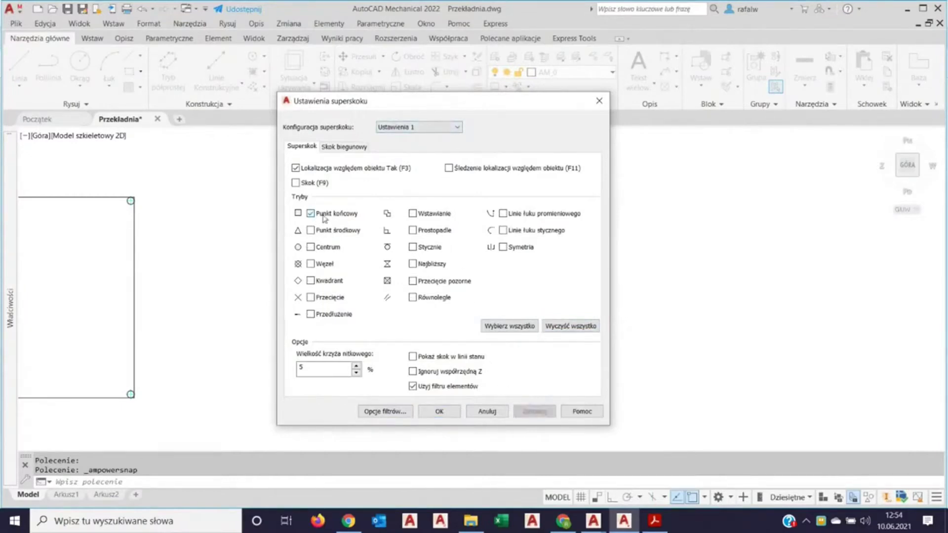
Enable every snap mode in Ustawienia 2, apply it and close the settings.
click(433, 127)
click(423, 150)
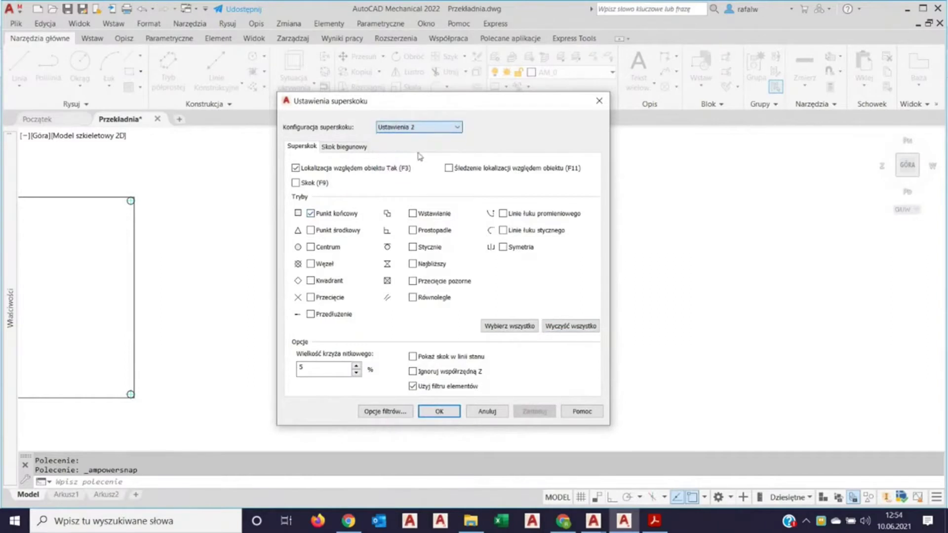
click(497, 326)
click(534, 411)
click(444, 412)
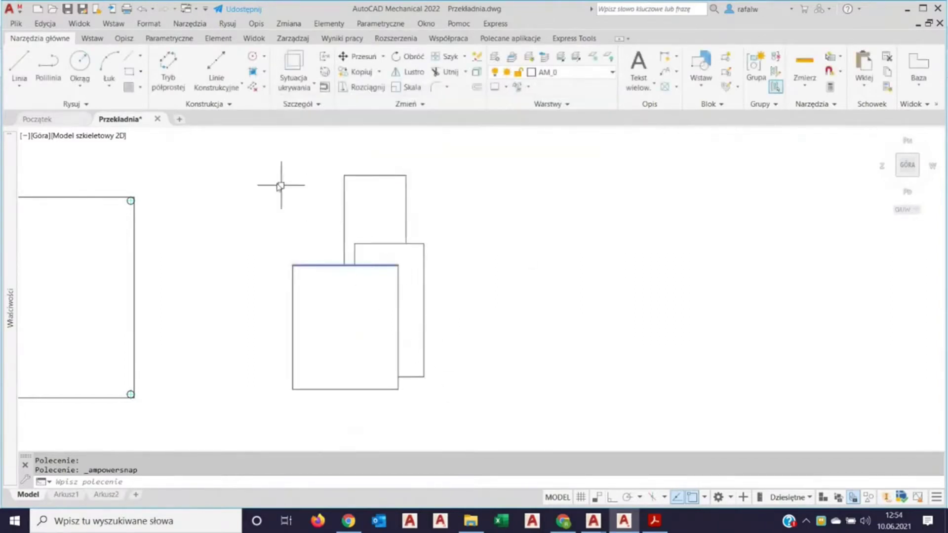
During a Linia command, activate the all-modes Superskok configuration, then cancel the line.
click(30, 67)
scroll(283, 295, up, 4)
mouse_move(282, 294)
middle_down()
mouse_move(447, 335)
mouse_move(464, 331)
middle_up()
scroll(447, 336, down, 4)
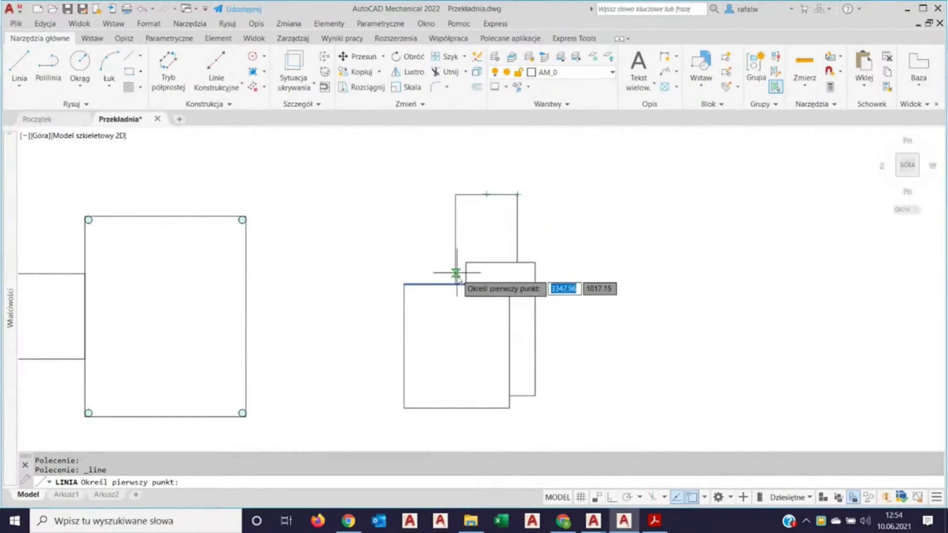
click(839, 71)
click(851, 96)
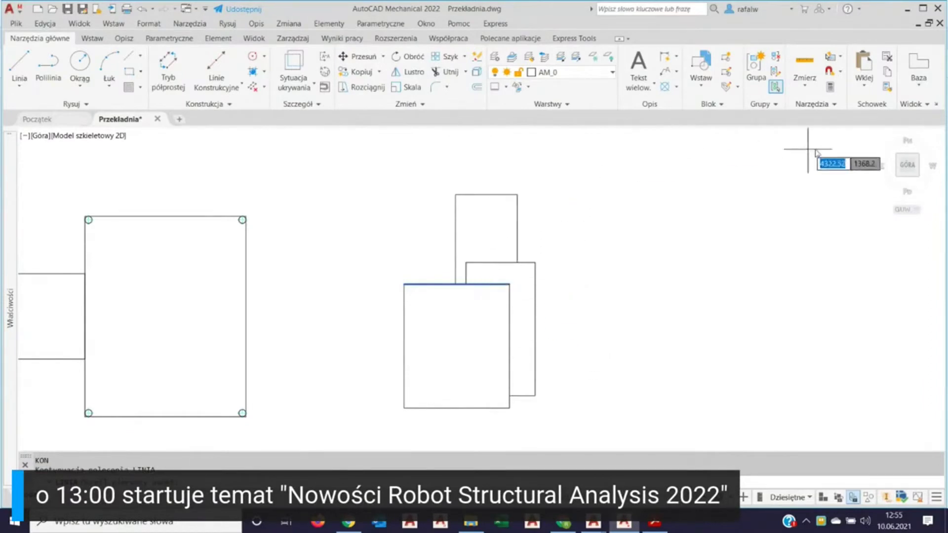
click(839, 71)
click(839, 129)
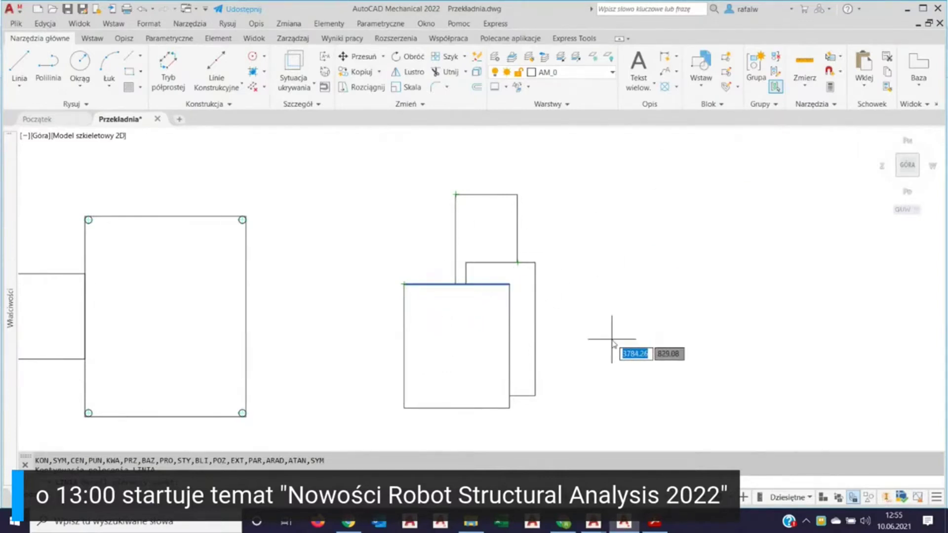
key(Escape)
key(Escape)
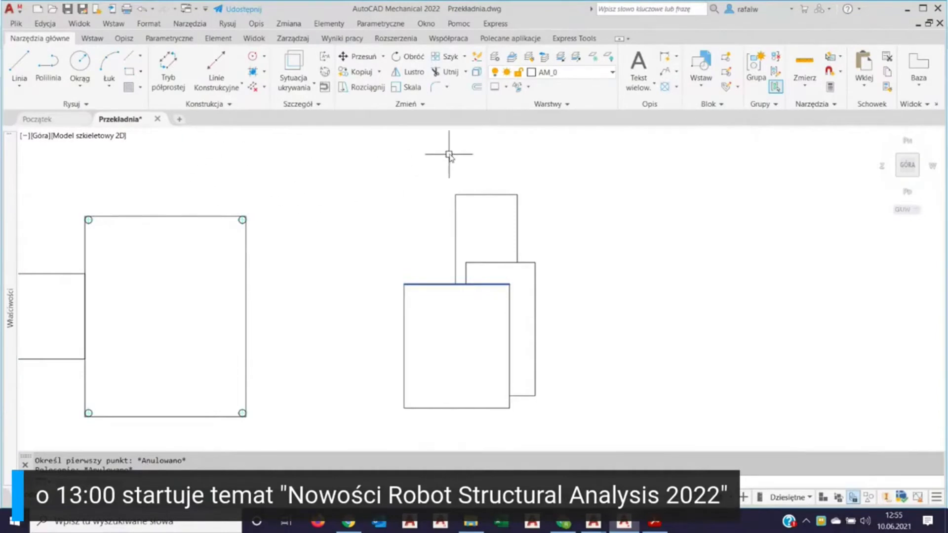
Draw a rectangle by two opposite corners in free space right of the layered rectangles.
mouse_move(478, 221)
middle_down()
mouse_move(372, 223)
mouse_move(272, 205)
middle_up()
scroll(326, 222, up, 3)
click(132, 74)
click(415, 299)
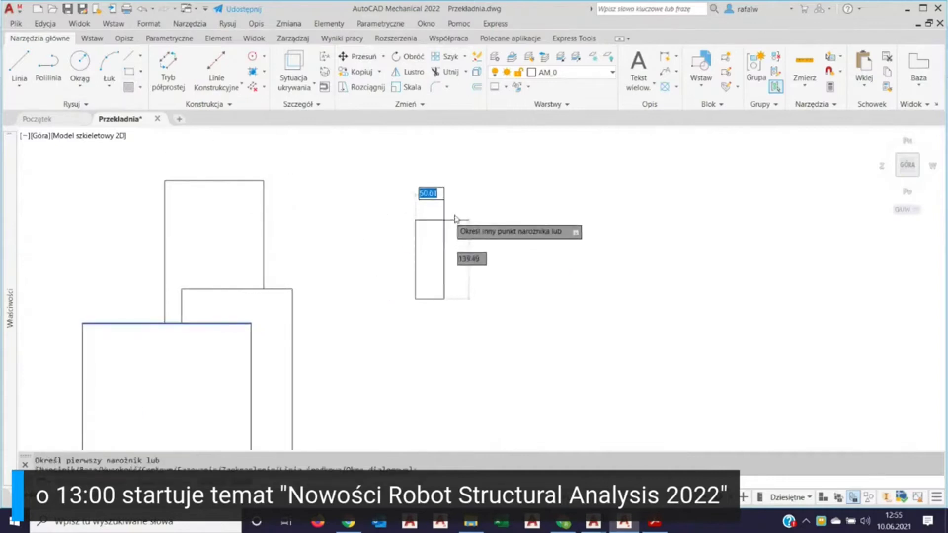
click(495, 200)
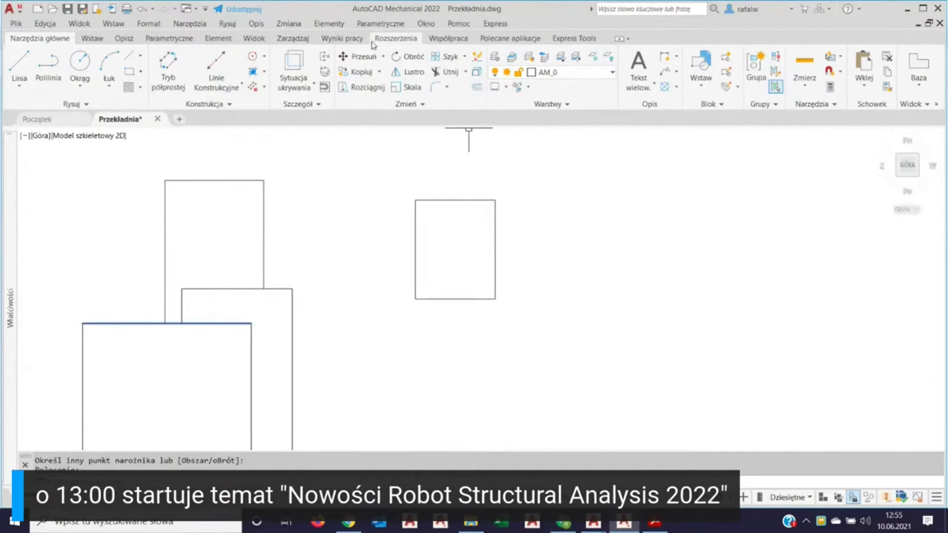
Offset the new rectangle outward at 10, 60, 90 and 120 with AMOFFSET, then show the command history.
click(476, 88)
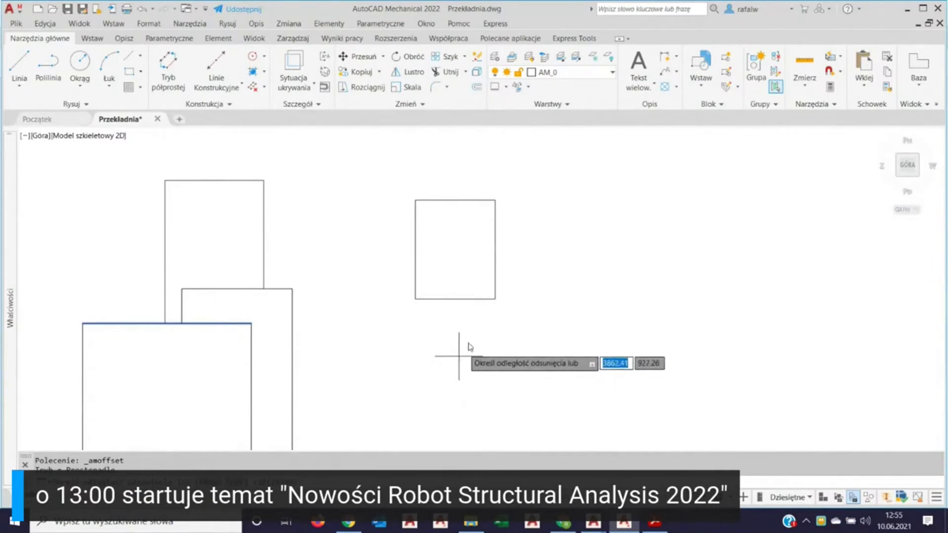
key(Escape)
click(494, 230)
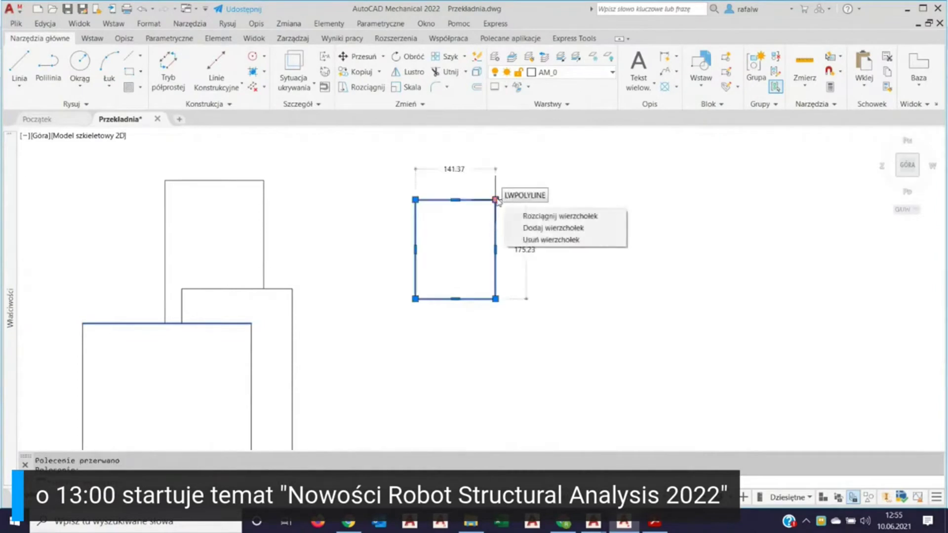
key(Escape)
key(Escape)
key(Return)
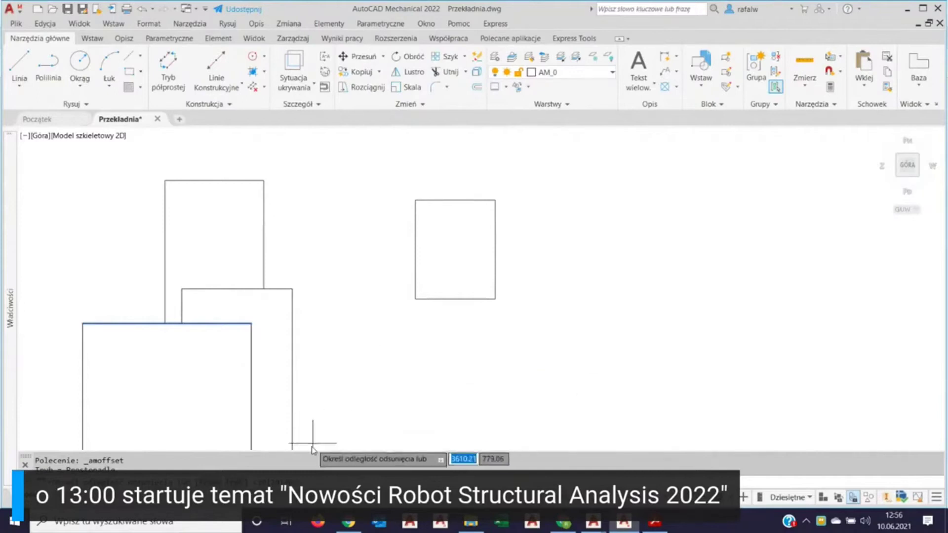
text(0|60|90|120)
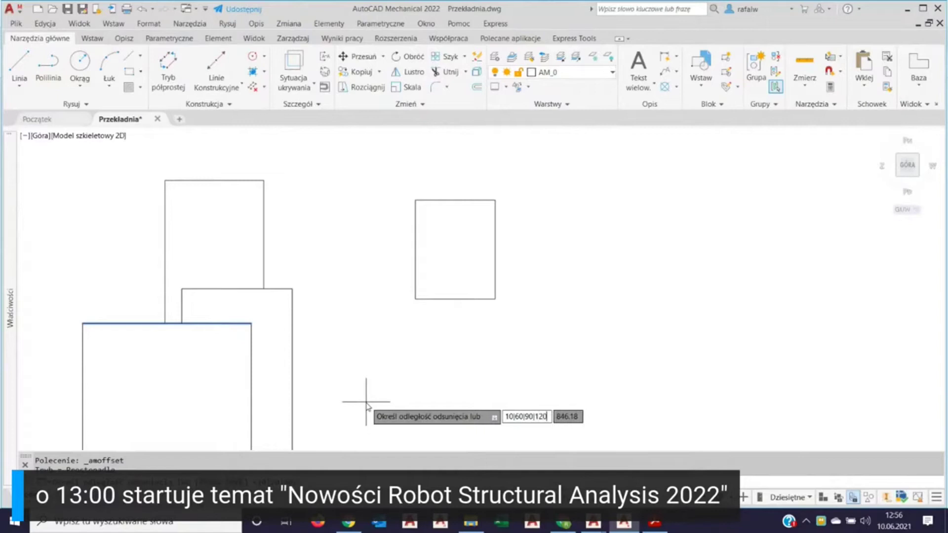
key(Return)
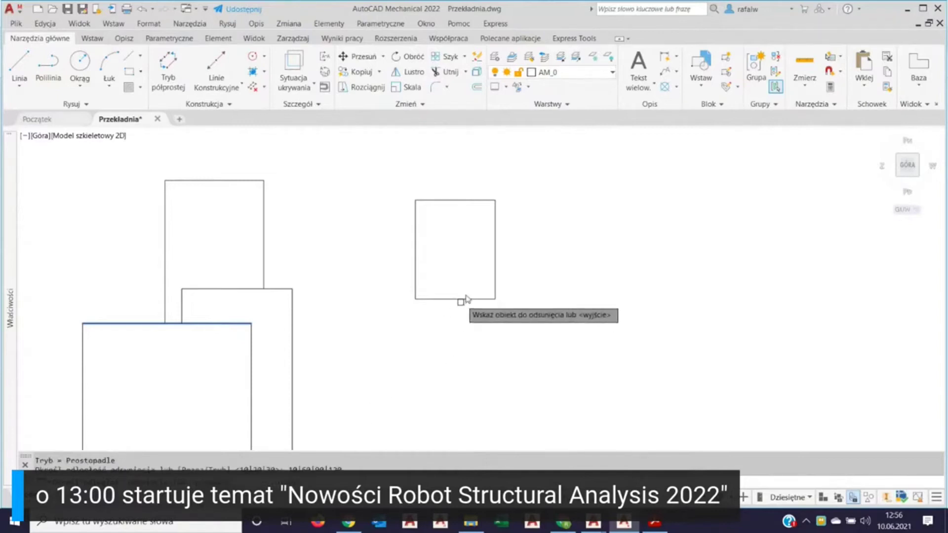
click(498, 244)
click(609, 225)
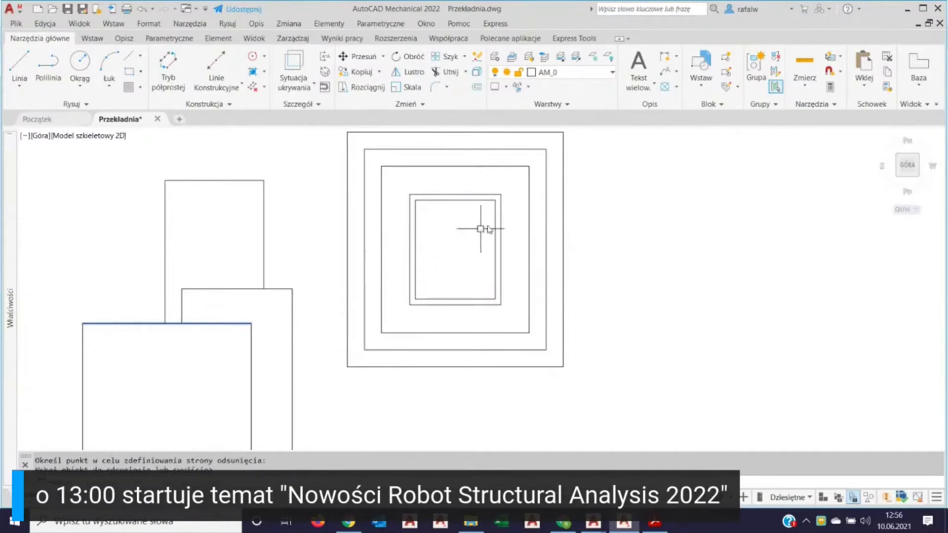
click(503, 216)
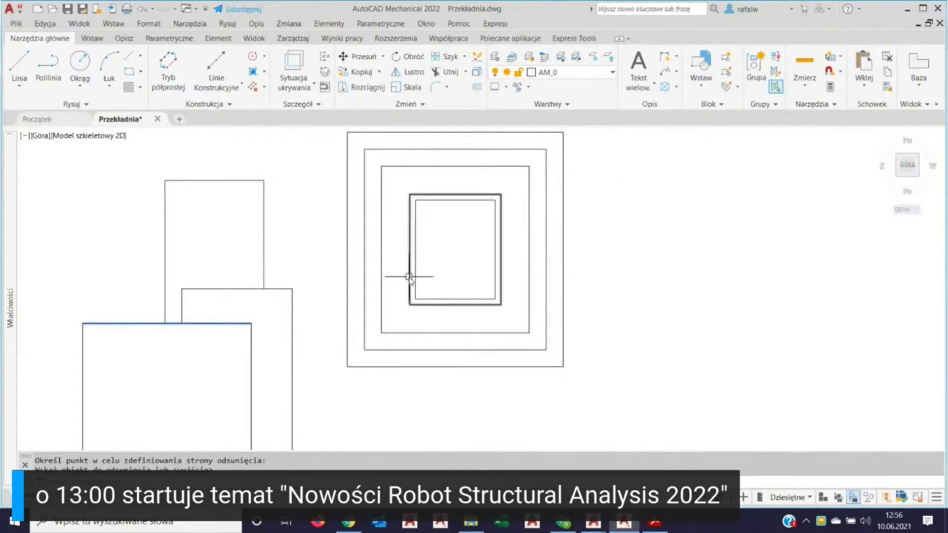
key(F2)
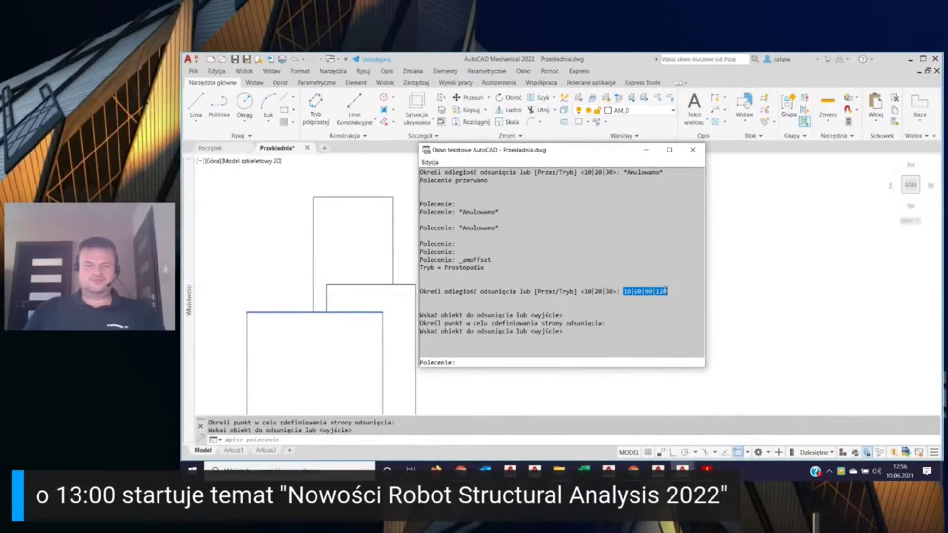
Close the AutoCAD text window.
click(693, 150)
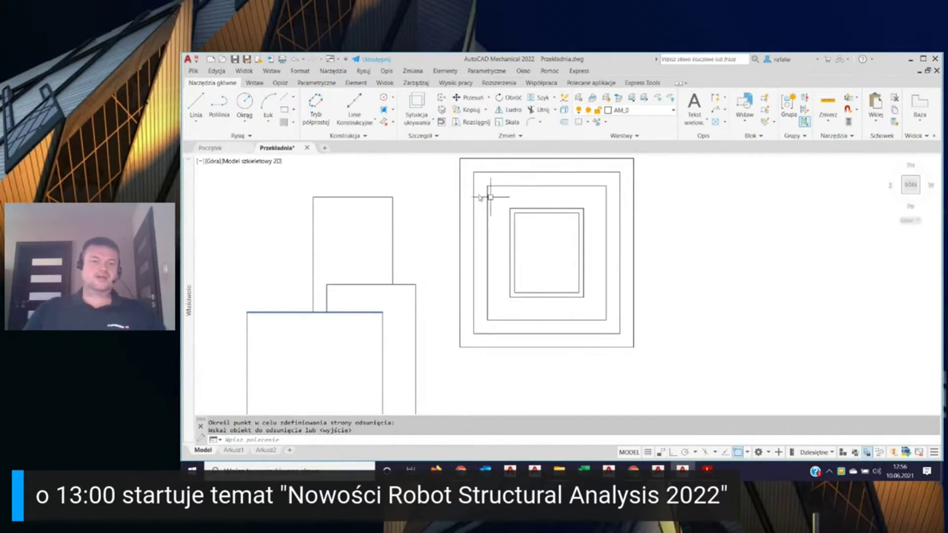
Draw a horizontal centerline with Ortho on beside the nested rectangles.
click(196, 122)
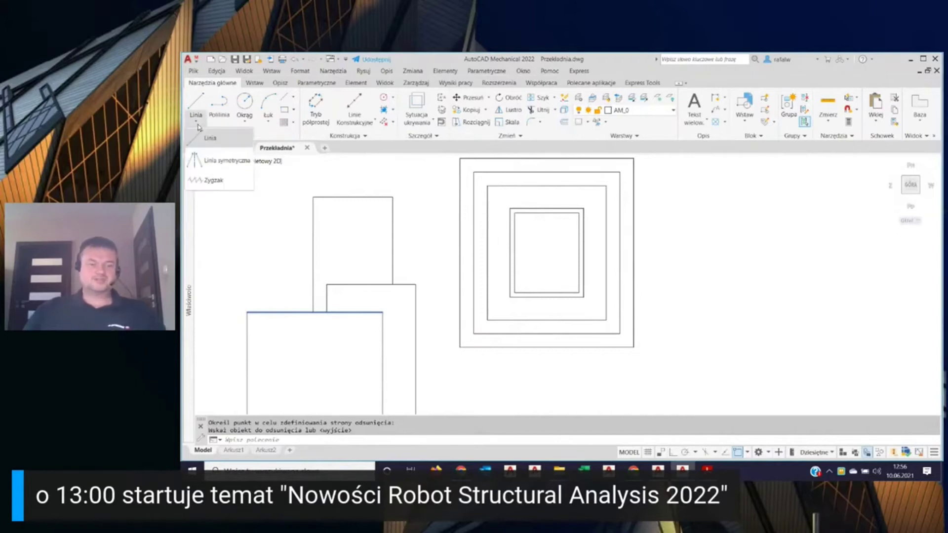
click(216, 161)
scroll(528, 266, down, 2)
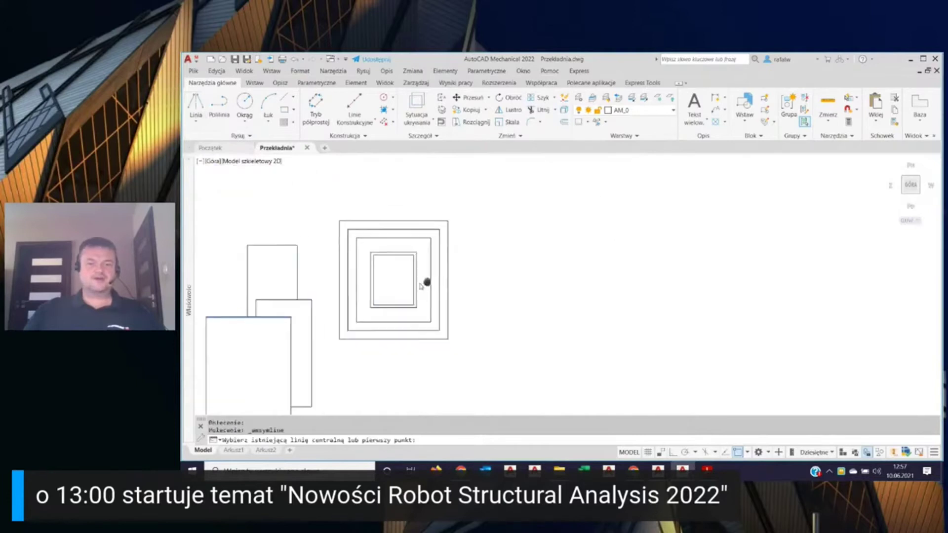
click(507, 234)
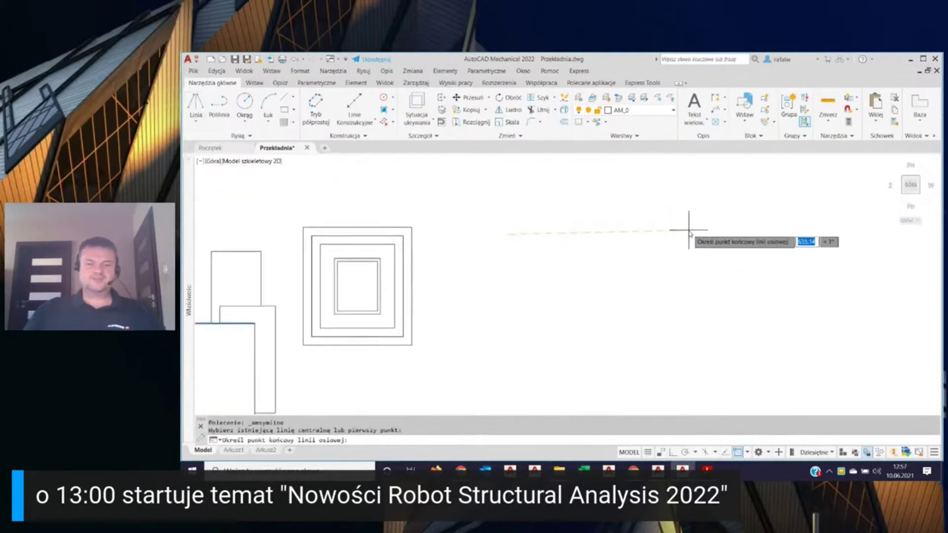
key(F7)
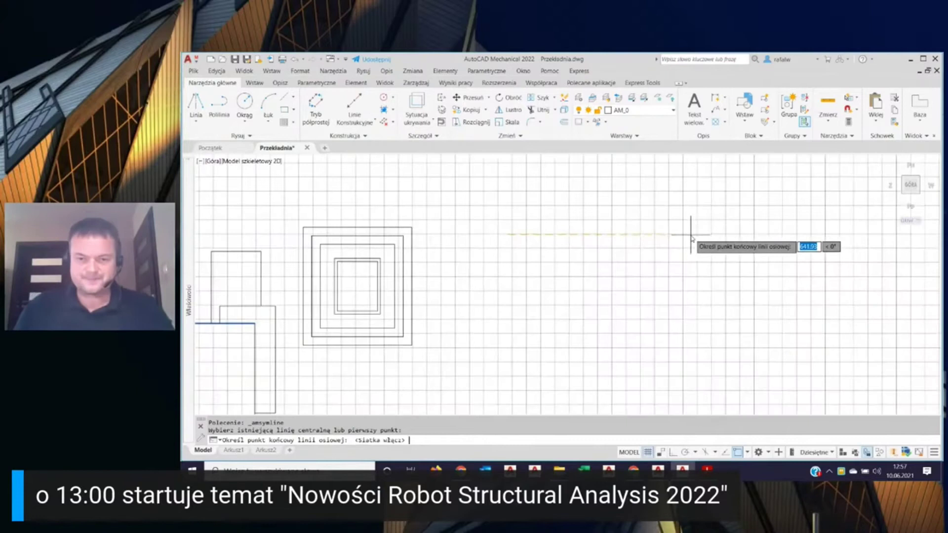
click(648, 452)
click(673, 452)
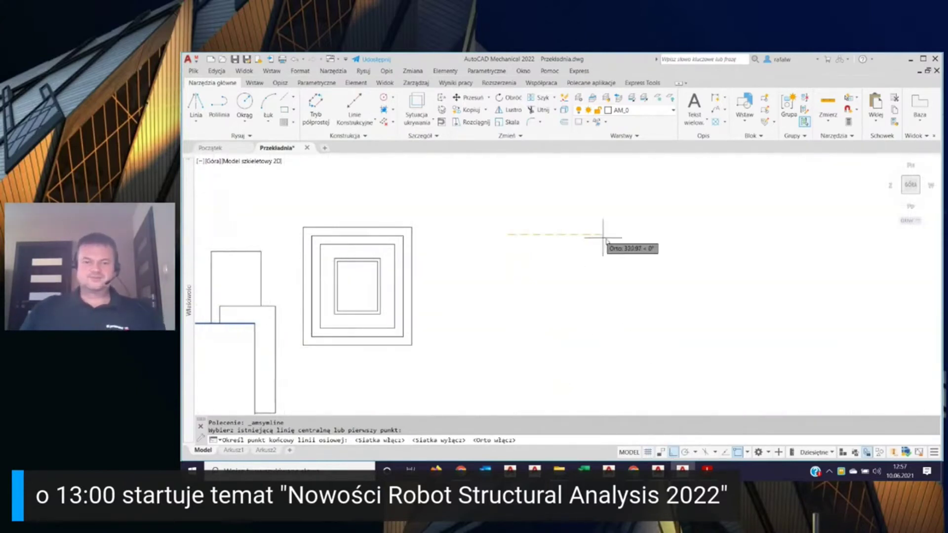
click(703, 234)
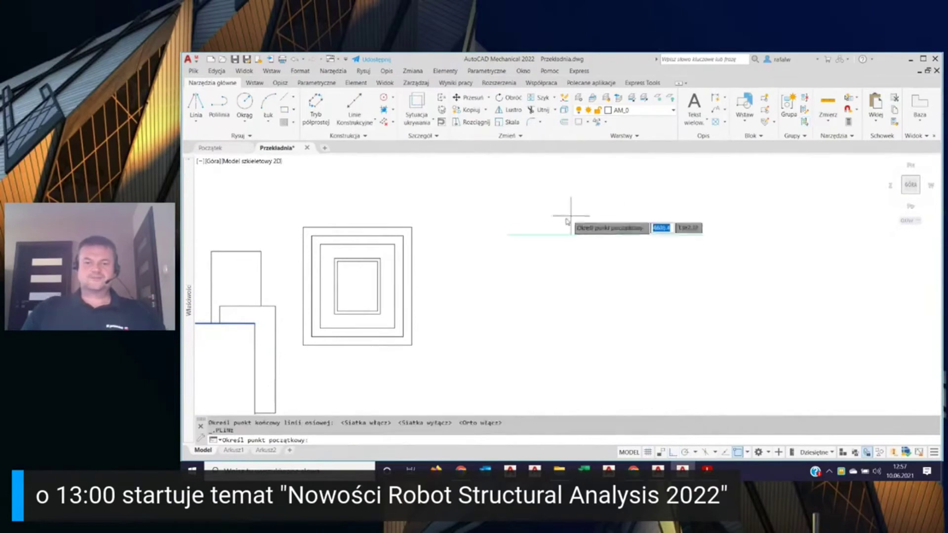
Draw the stepped shaft outline as a polyline starting and ending on the centerline.
click(507, 234)
click(507, 216)
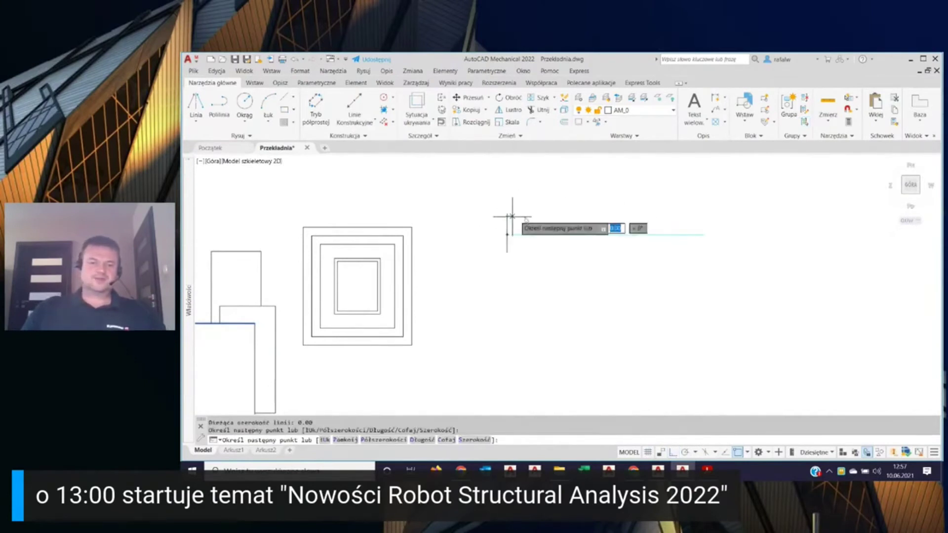
click(553, 216)
click(553, 201)
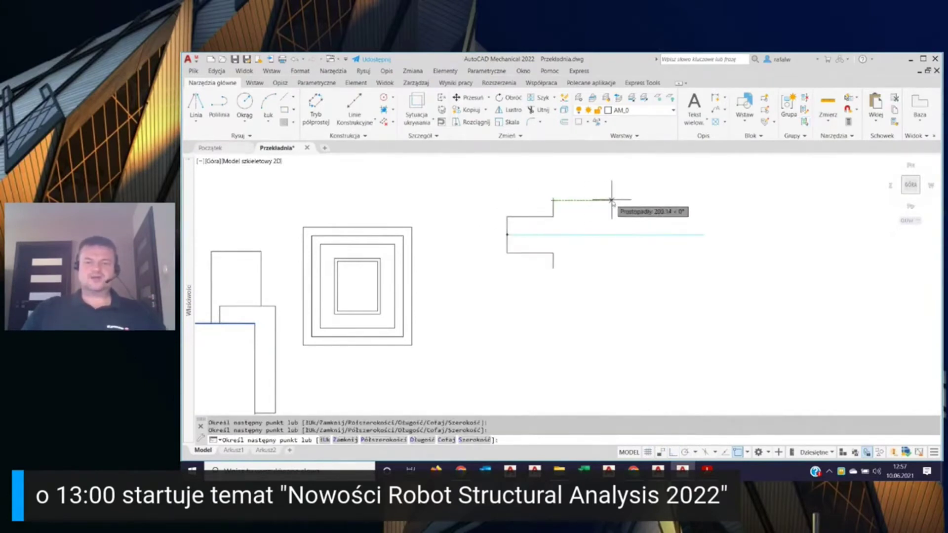
click(612, 201)
click(612, 182)
click(678, 181)
click(678, 210)
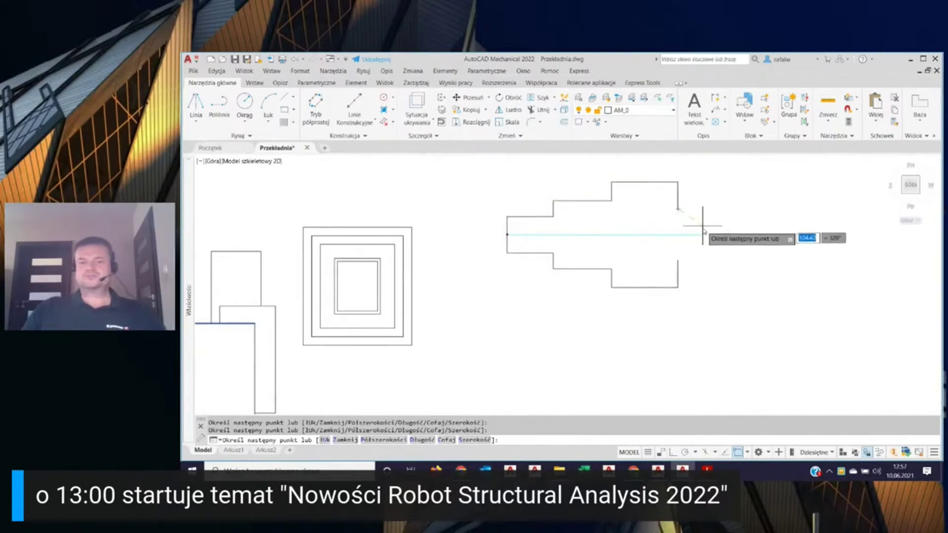
click(704, 209)
click(704, 234)
key(Return)
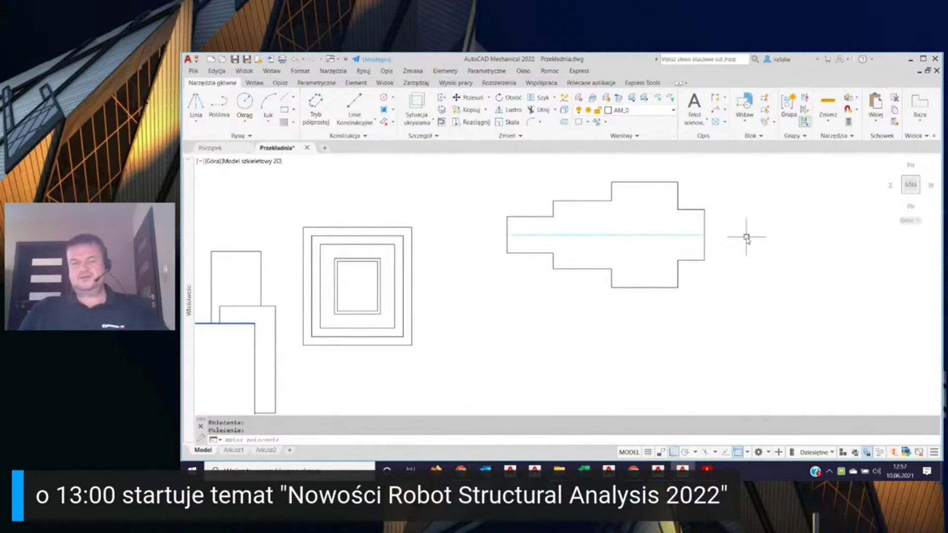
Switch to the Opisz ribbon tab for the annotation and dimensioning tools.
click(280, 83)
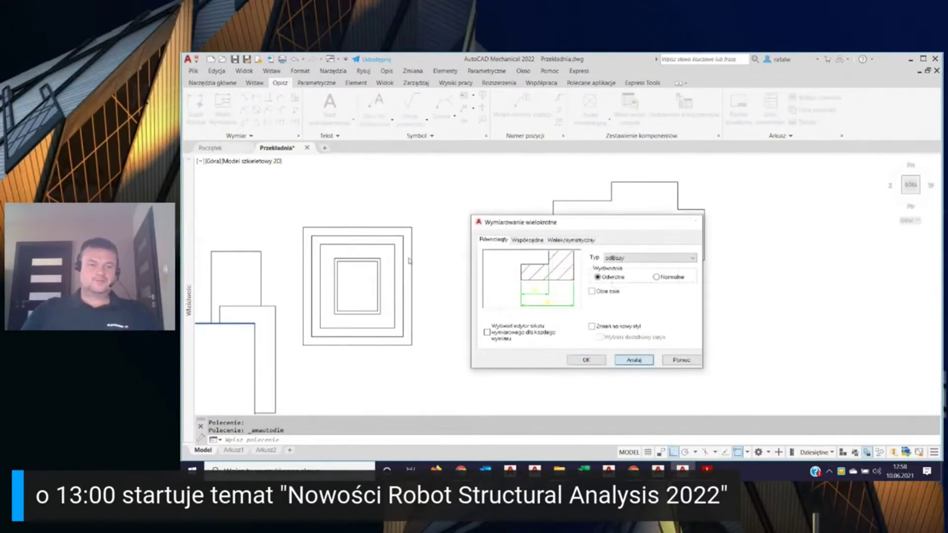
Close the multiple dimensioning dialog and dimension the square's top edge as 381.37.
click(587, 359)
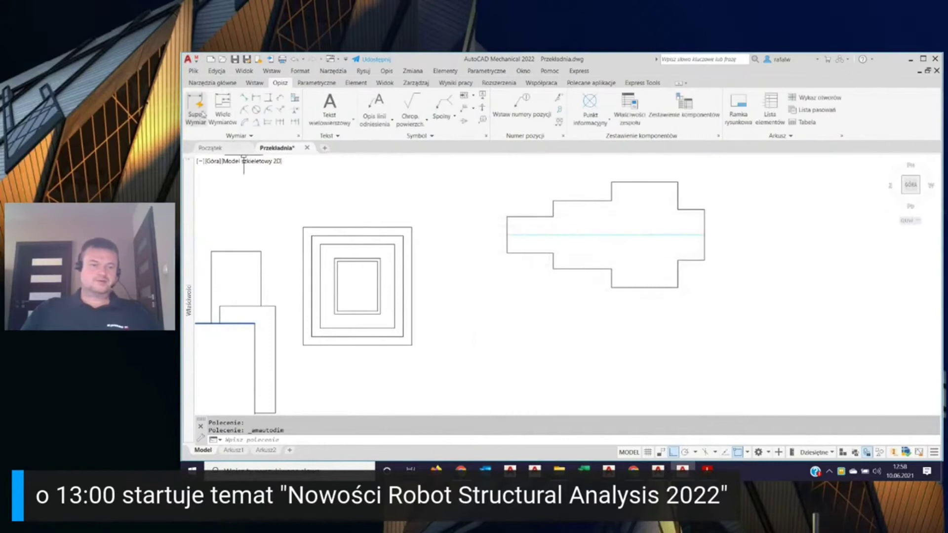
click(303, 228)
click(412, 228)
click(387, 211)
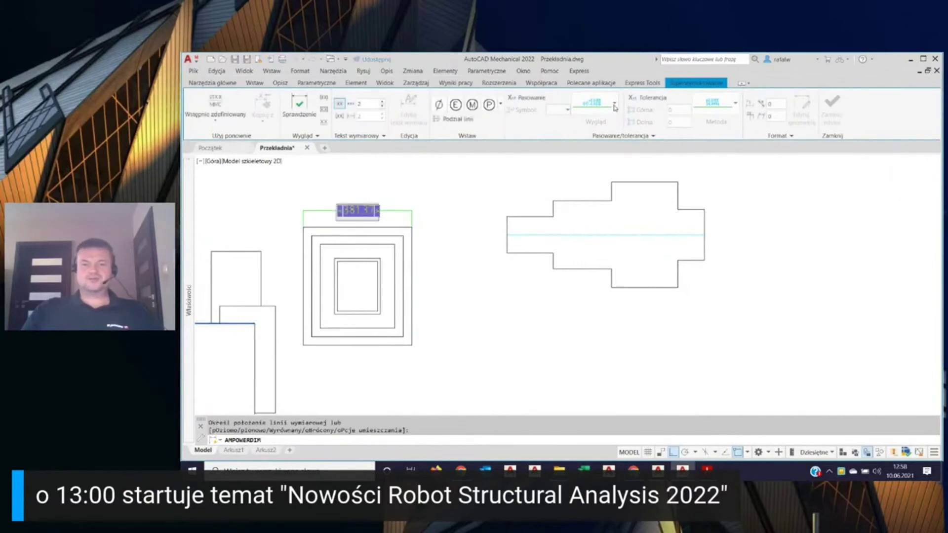
Add an F3 hole fit to the 381.37 dimension via the Pasowania dialog.
click(529, 98)
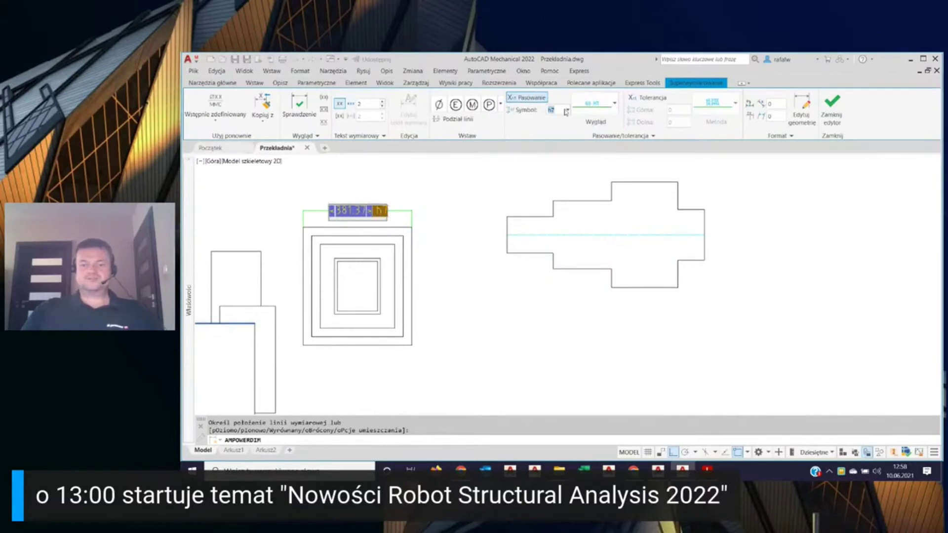
click(568, 111)
click(590, 123)
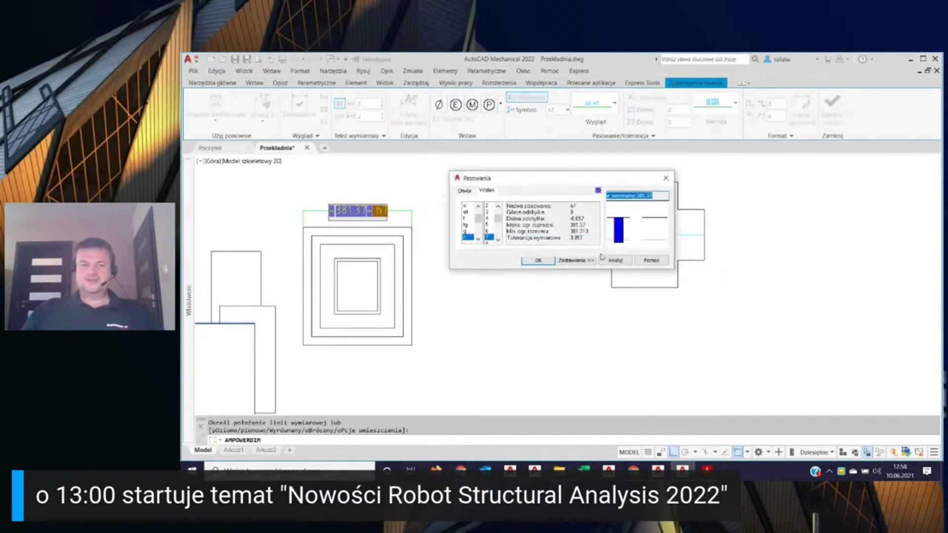
click(468, 217)
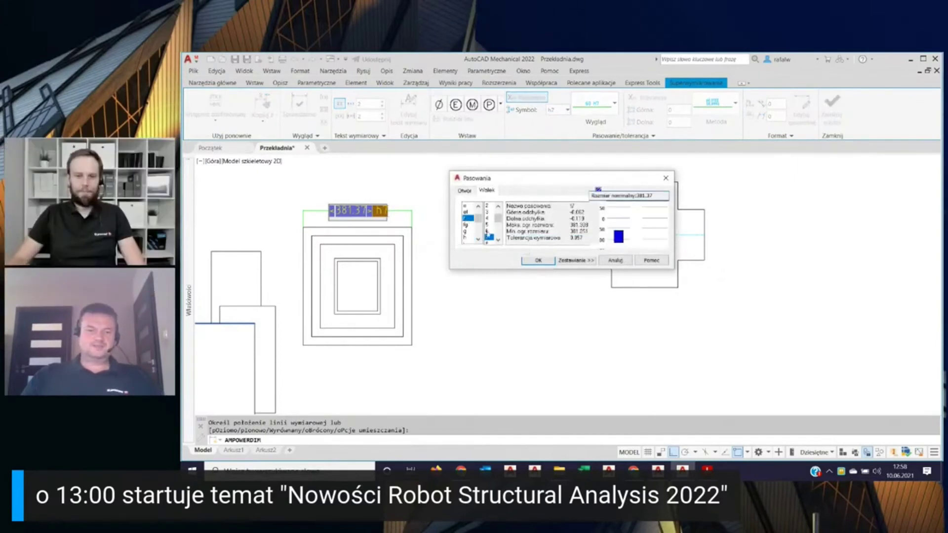
click(489, 225)
click(464, 190)
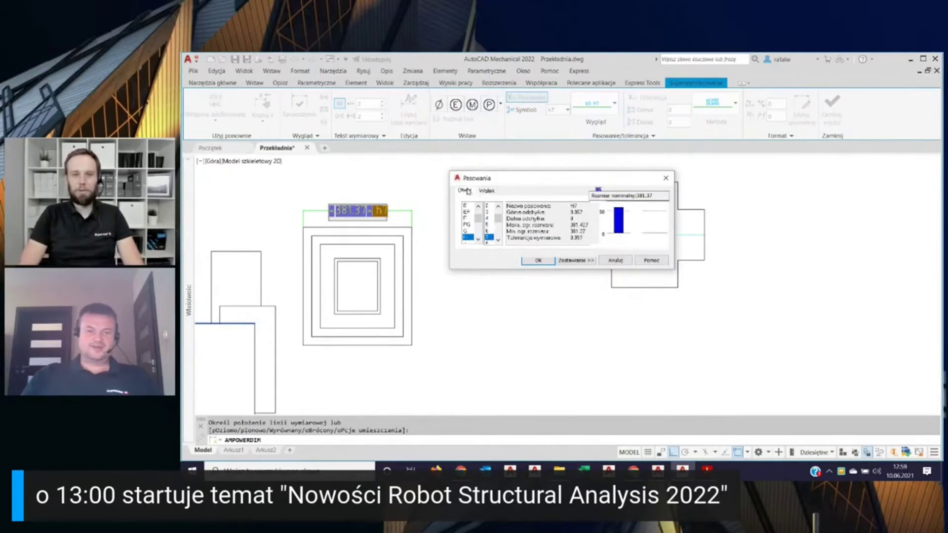
click(468, 218)
click(488, 212)
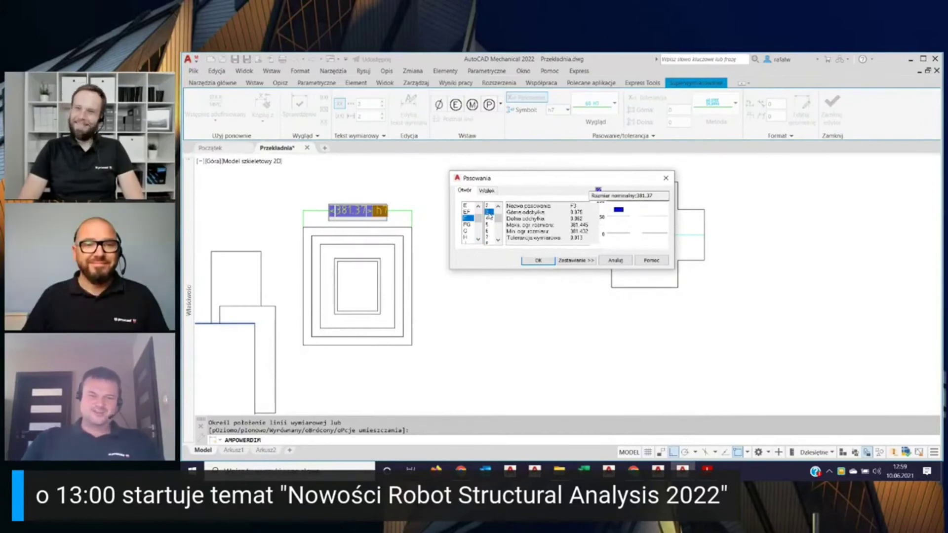
click(537, 261)
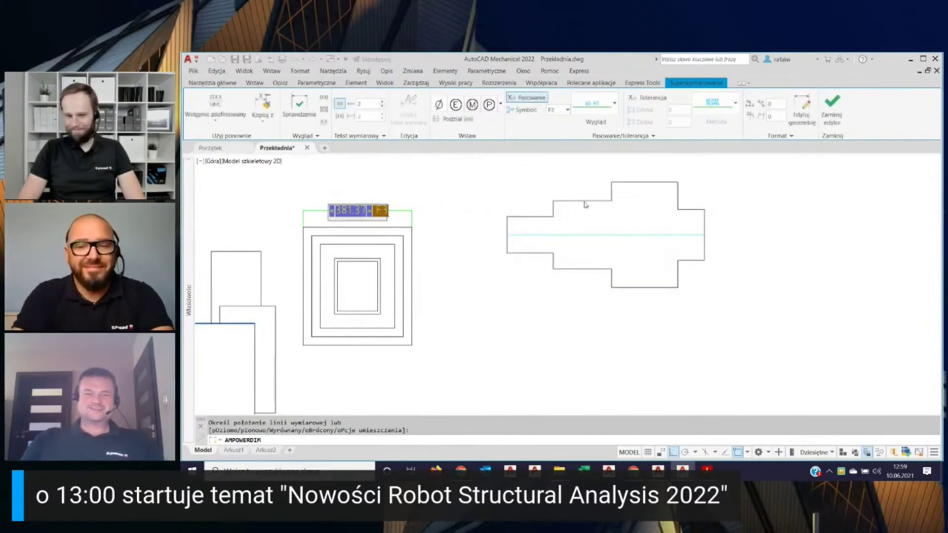
Display the fit stacked with tolerance values, then cancel dimensioning.
click(606, 102)
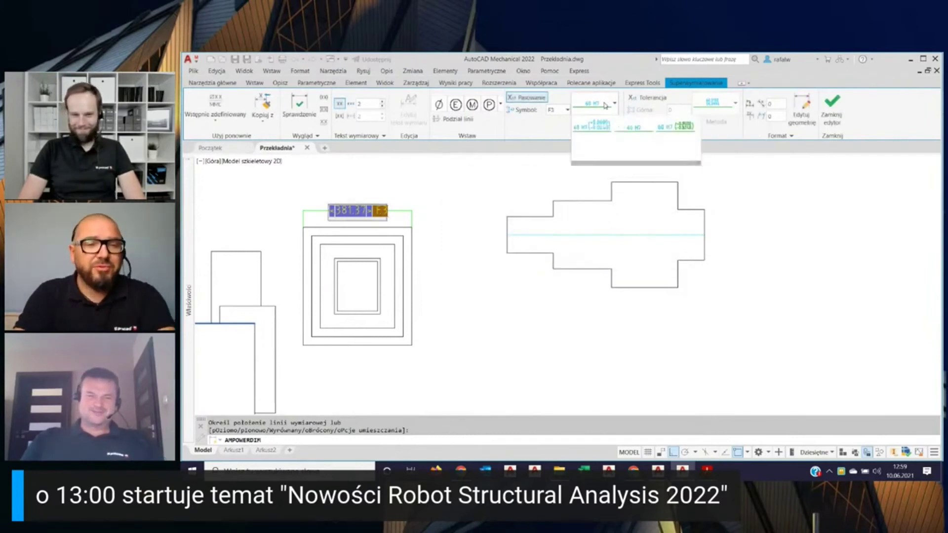
click(674, 145)
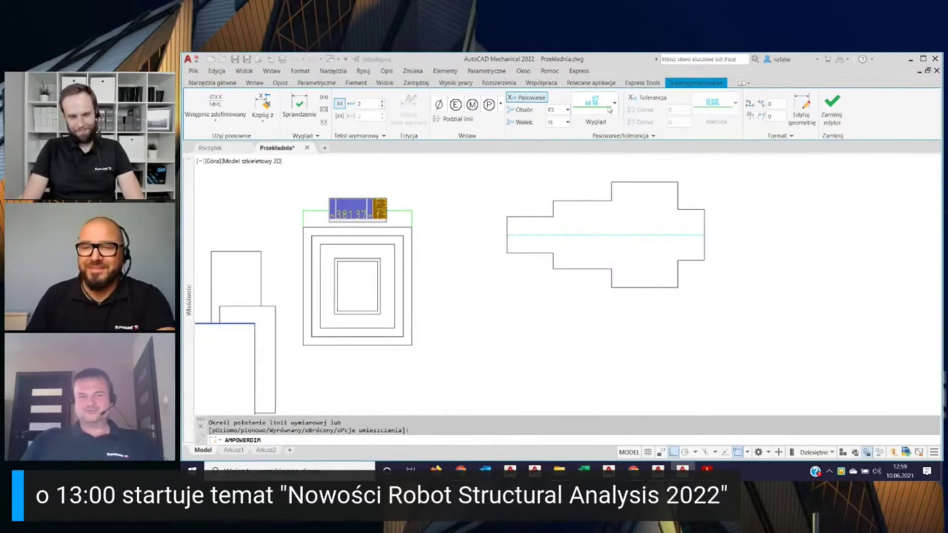
click(454, 177)
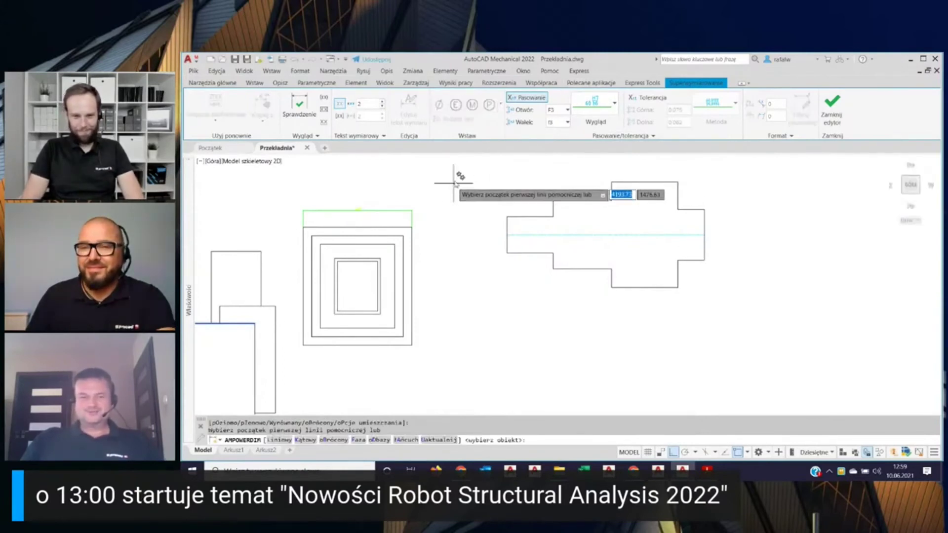
key(Return)
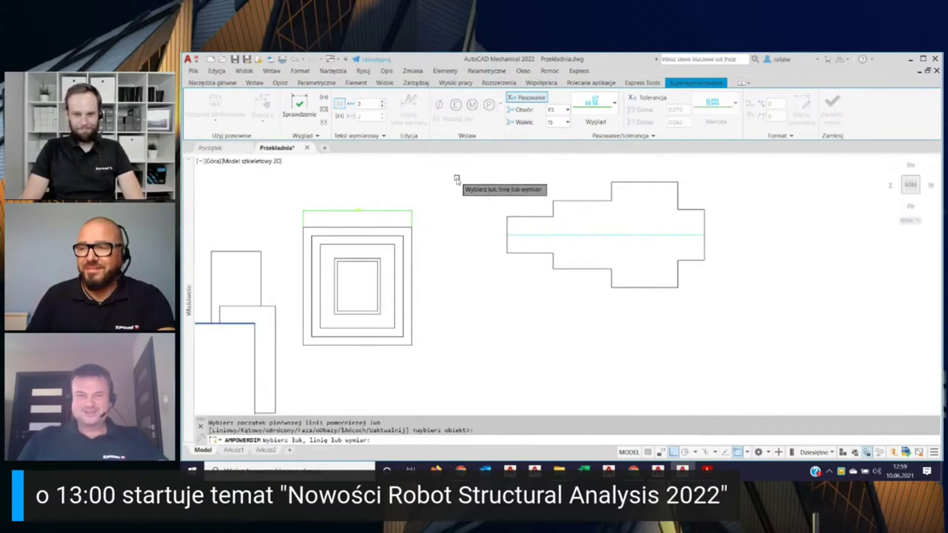
key(Escape)
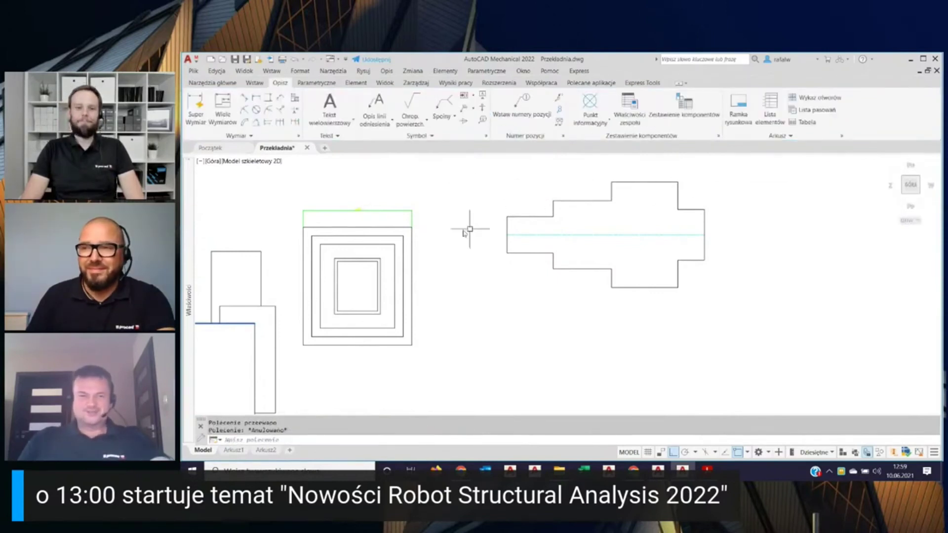
Create a new fits list (AMFITSLIST) listing the 381.37 dimension with Wymiar and Pasowanie columns.
scroll(356, 207, up, 4)
scroll(413, 207, down, 2)
scroll(413, 207, down, 2)
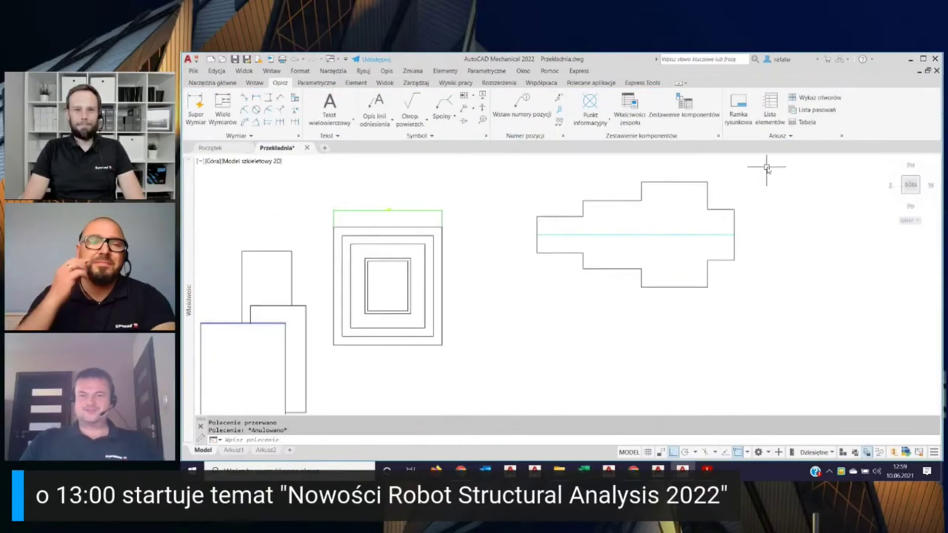
click(814, 110)
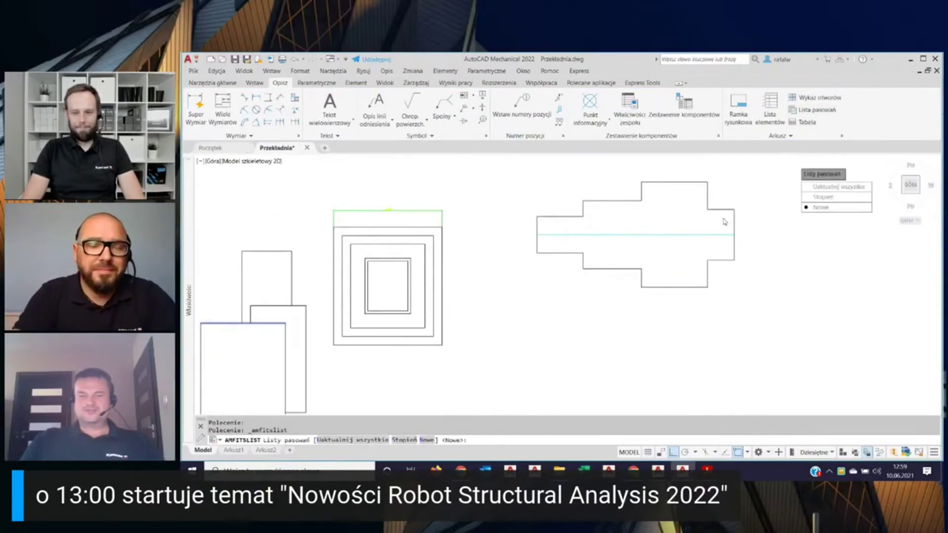
click(821, 207)
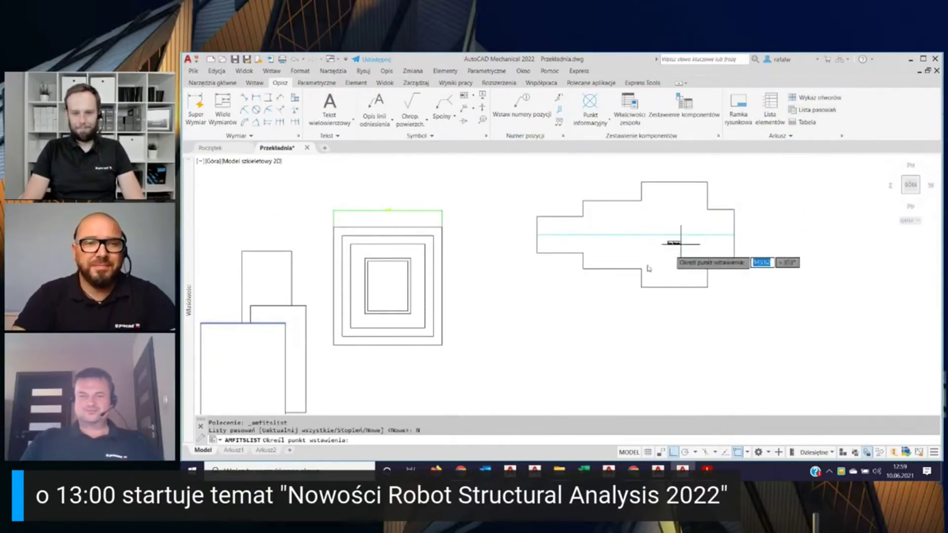
click(751, 179)
scroll(750, 180, up, 5)
scroll(741, 172, up, 3)
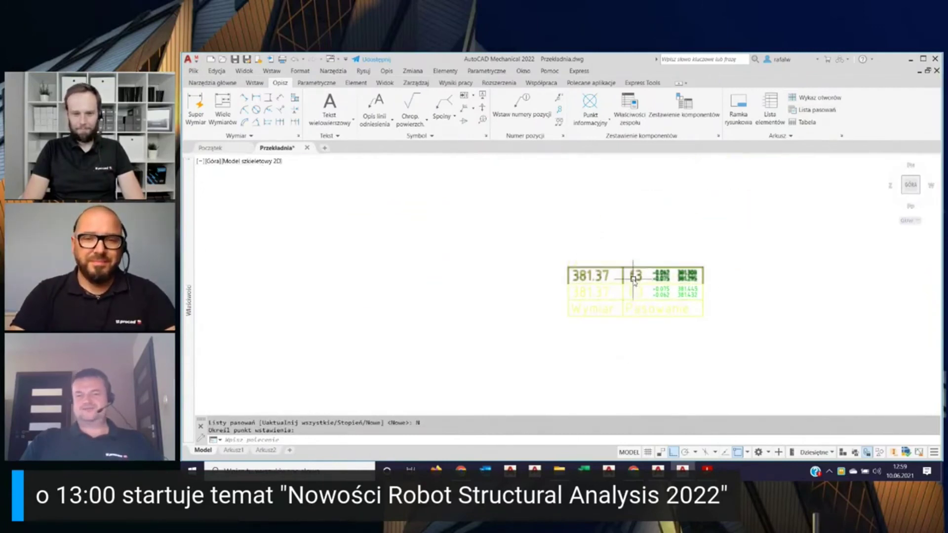